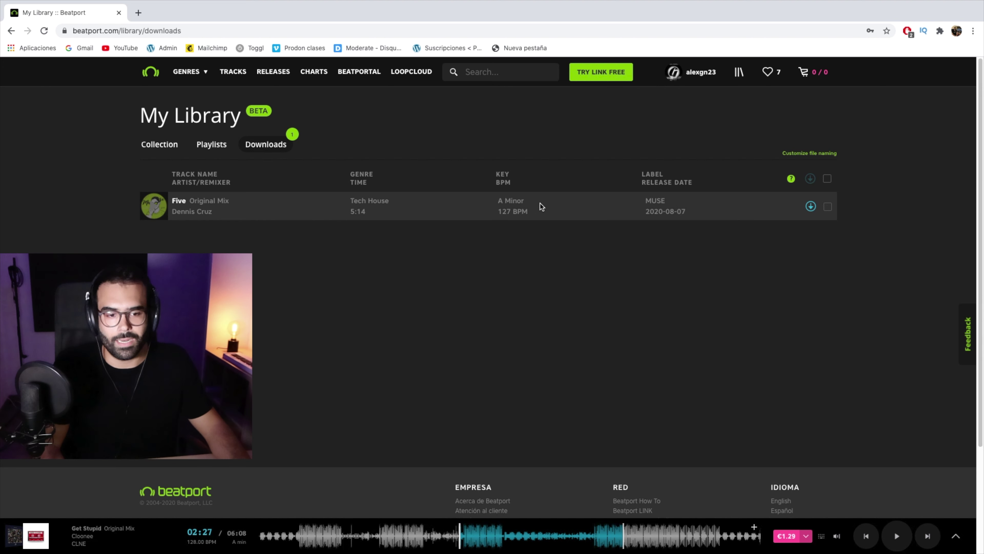
Check the key and BPM of the track Five (Original Mix) on Beatport, and return to the Ableton Live arrangement with its audio track selected.
{"action": "left_click_drag", "start_coordinate": [546, 221], "coordinate": [518, 213]}
{"action": "left_click", "coordinate": [512, 239]}
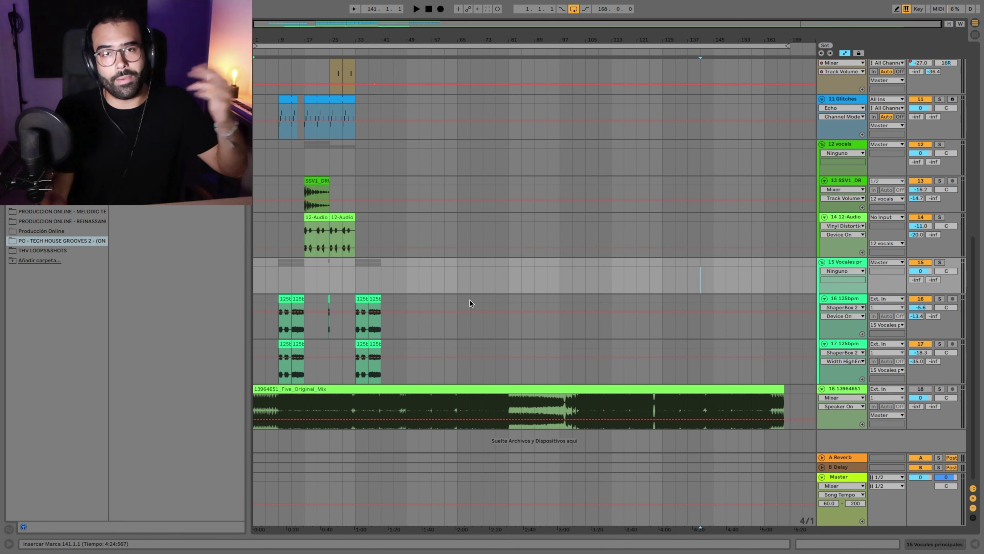
{"action": "left_click", "coordinate": [847, 394]}
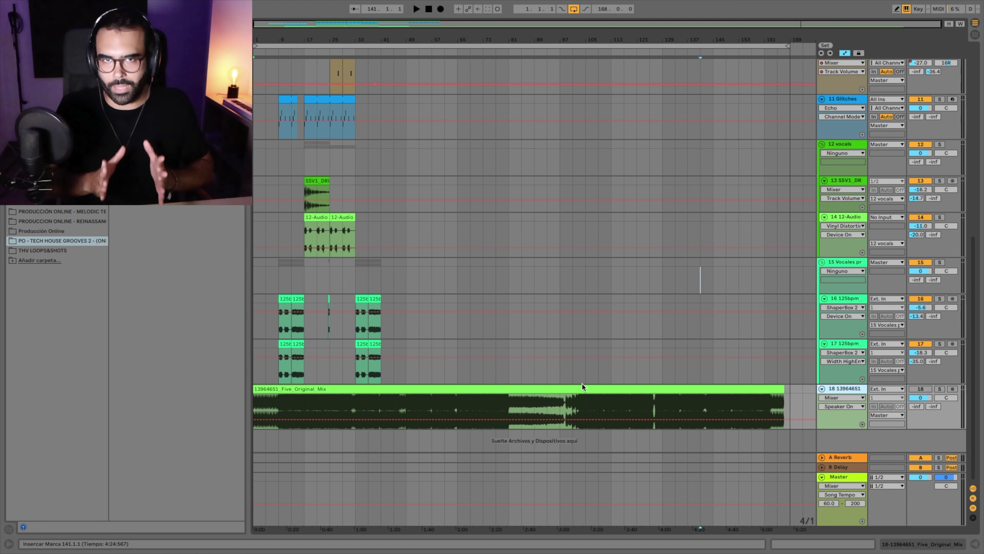
{"action": "key", "text": "super+Tab"}
{"action": "key", "text": "super+Tab"}
{"action": "key", "text": "super+Tab"}
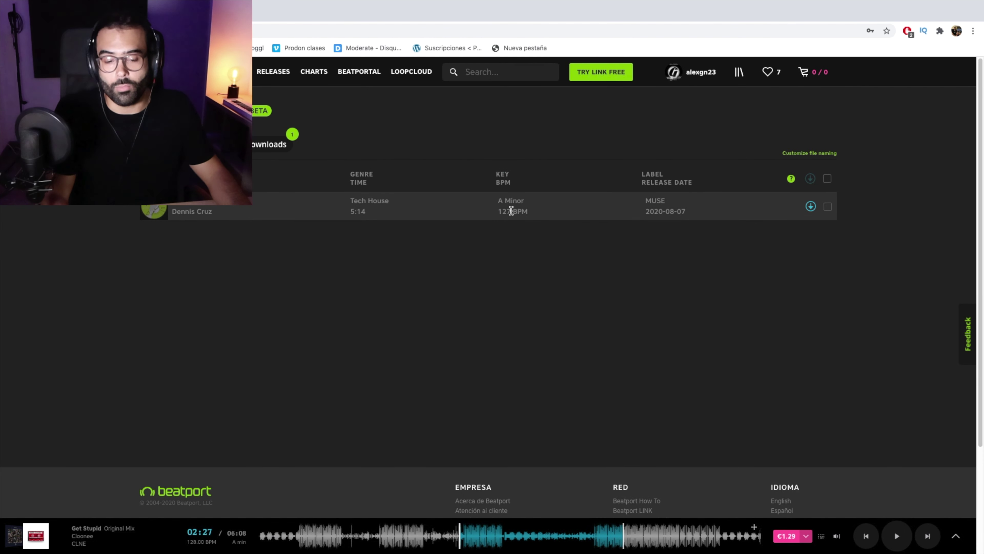
{"action": "key", "text": "super+Tab"}
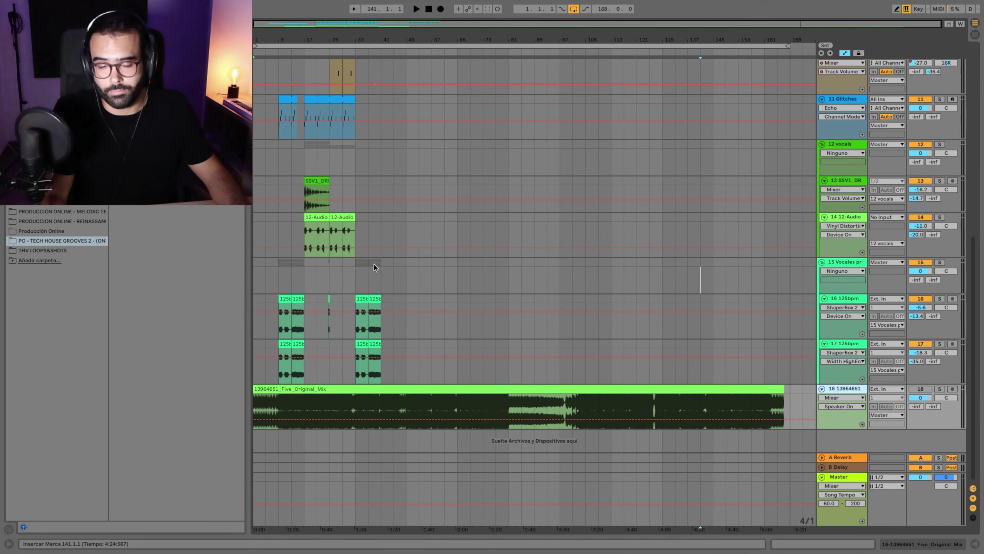
Examine the Five Original Mix waveform's sections before bar 9, across bars 33 to 41 and from bar 41 to 49.
{"action": "scroll", "coordinate": [358, 171], "scroll_direction": "up", "scroll_amount": 5}
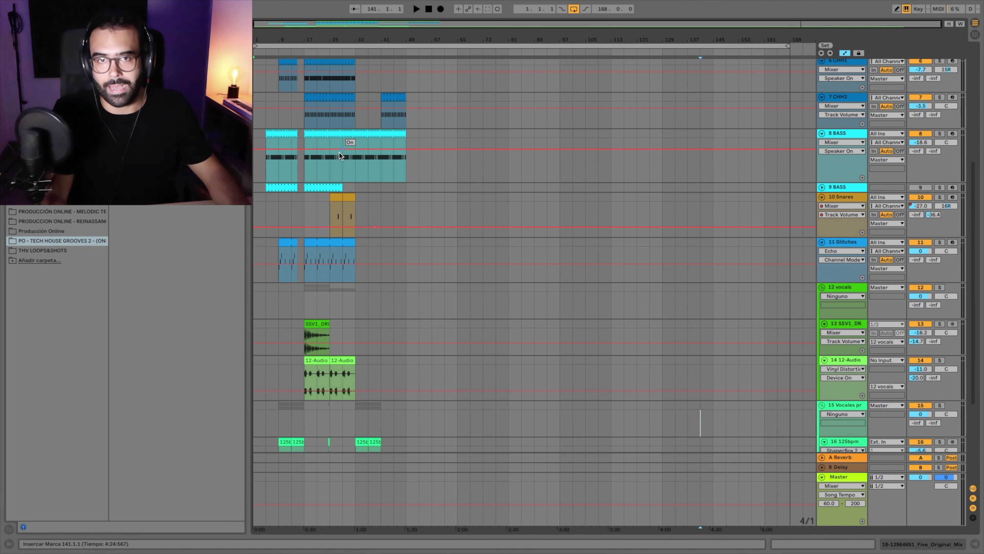
{"action": "scroll", "coordinate": [348, 186], "scroll_direction": "down", "scroll_amount": 4}
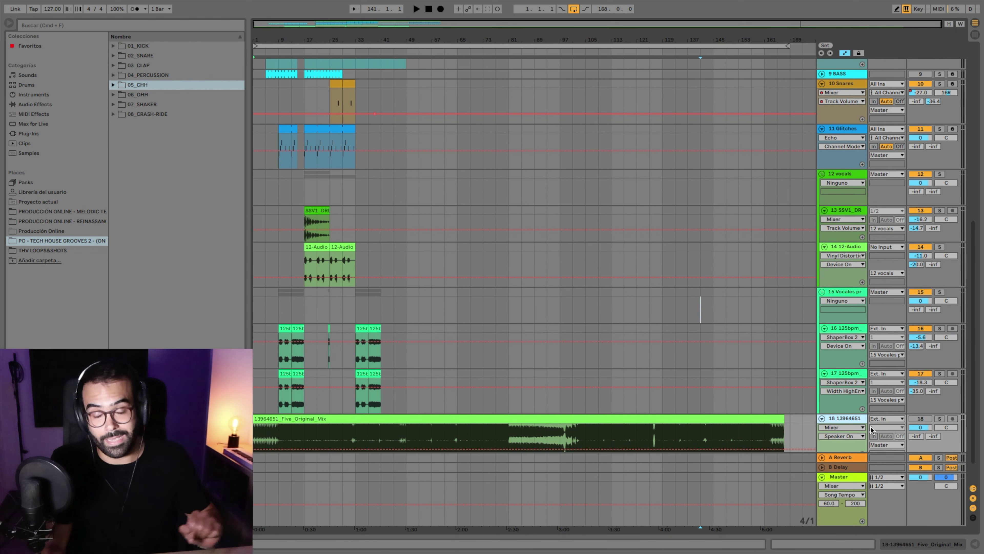
{"action": "left_click_drag", "start_coordinate": [298, 37], "coordinate": [621, 173]}
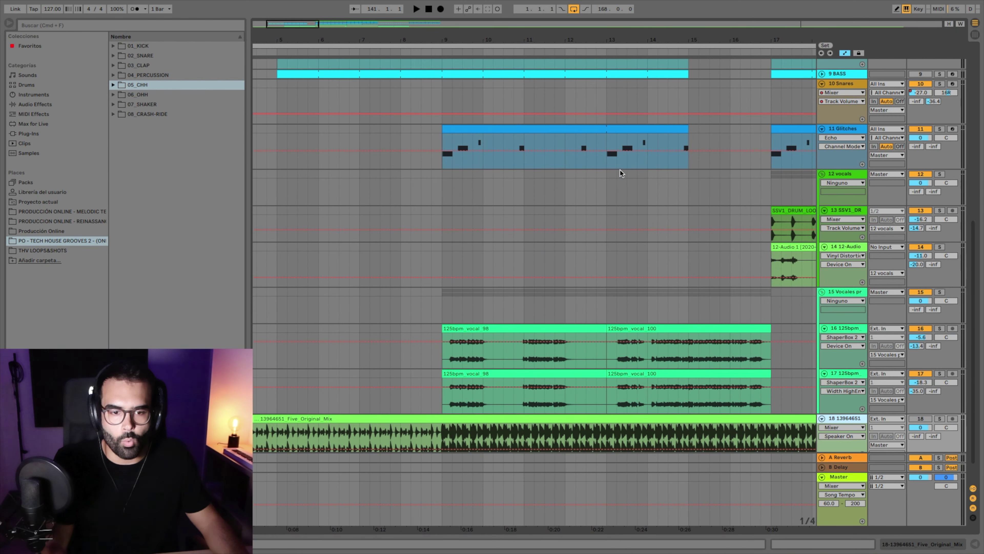
{"action": "scroll", "coordinate": [529, 188], "scroll_direction": "down", "scroll_amount": 2}
{"action": "left_click_drag", "start_coordinate": [446, 403], "coordinate": [287, 405]}
{"action": "left_click_drag", "start_coordinate": [483, 40], "coordinate": [334, 5]}
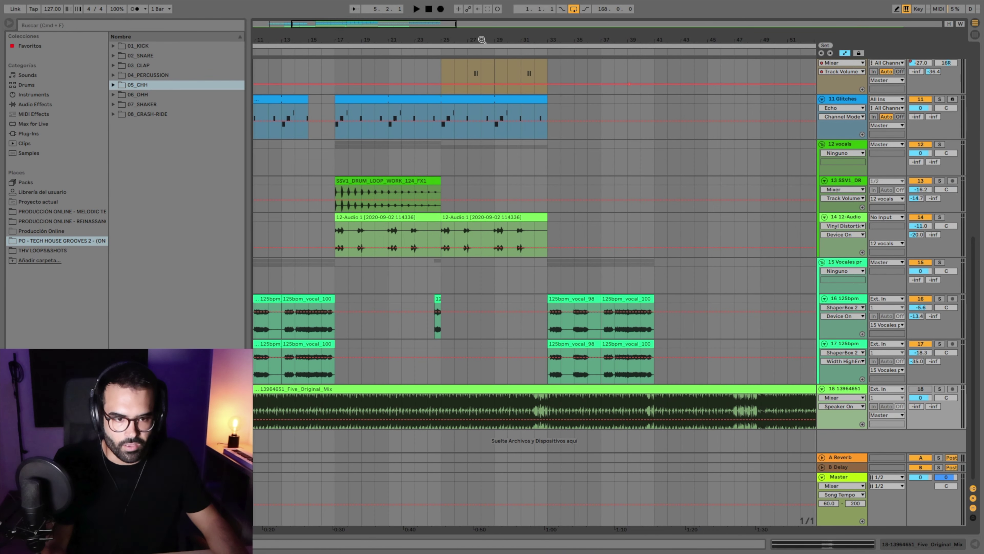
{"action": "left_click_drag", "start_coordinate": [545, 403], "coordinate": [625, 411]}
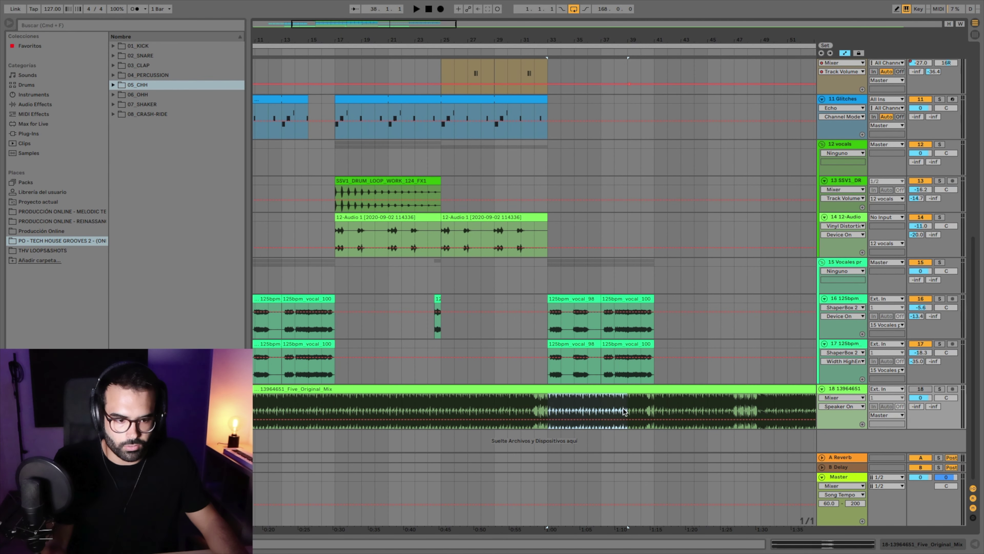
{"action": "left_click_drag", "start_coordinate": [614, 34], "coordinate": [348, 34]}
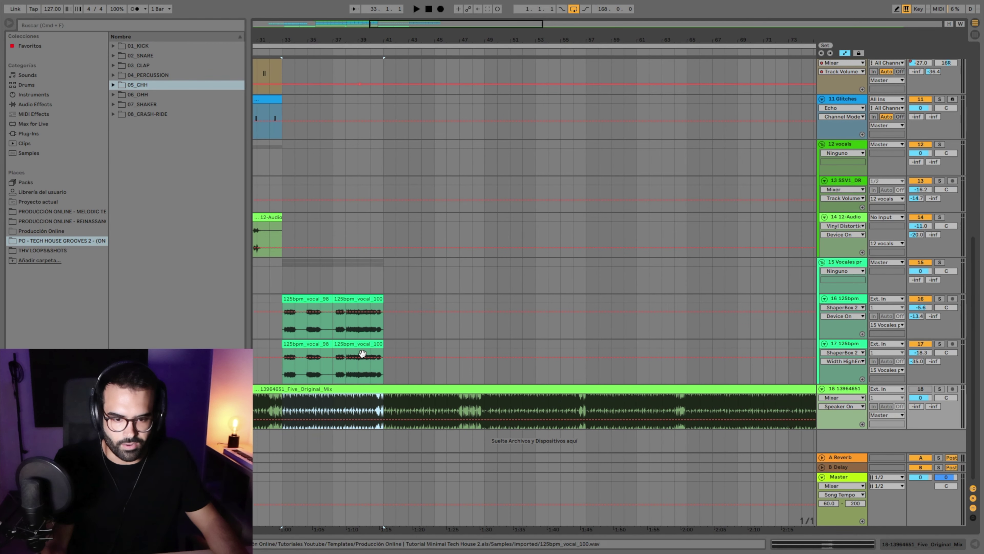
{"action": "left_click", "coordinate": [383, 399]}
{"action": "left_click_drag", "start_coordinate": [385, 400], "coordinate": [464, 400]}
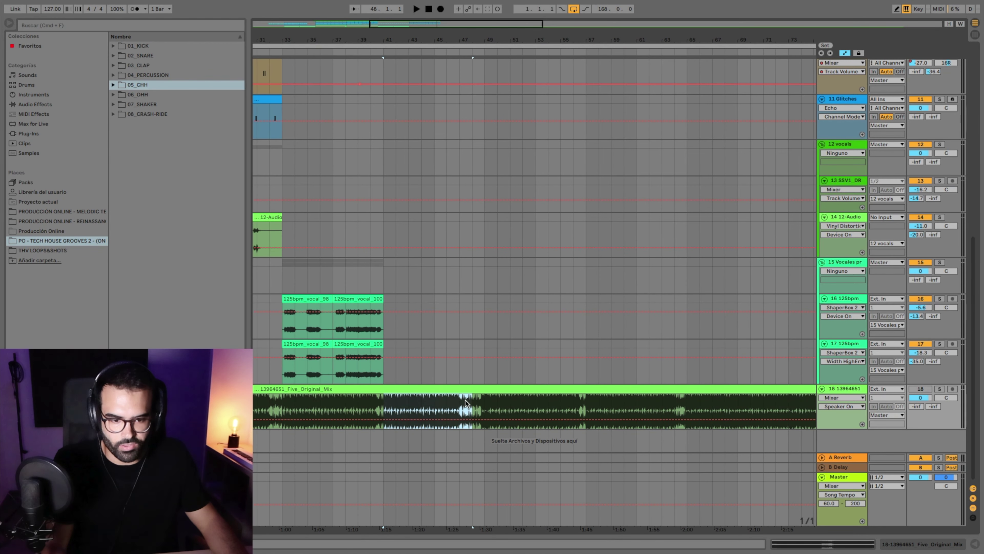
{"action": "left_click_drag", "start_coordinate": [483, 37], "coordinate": [438, 39]}
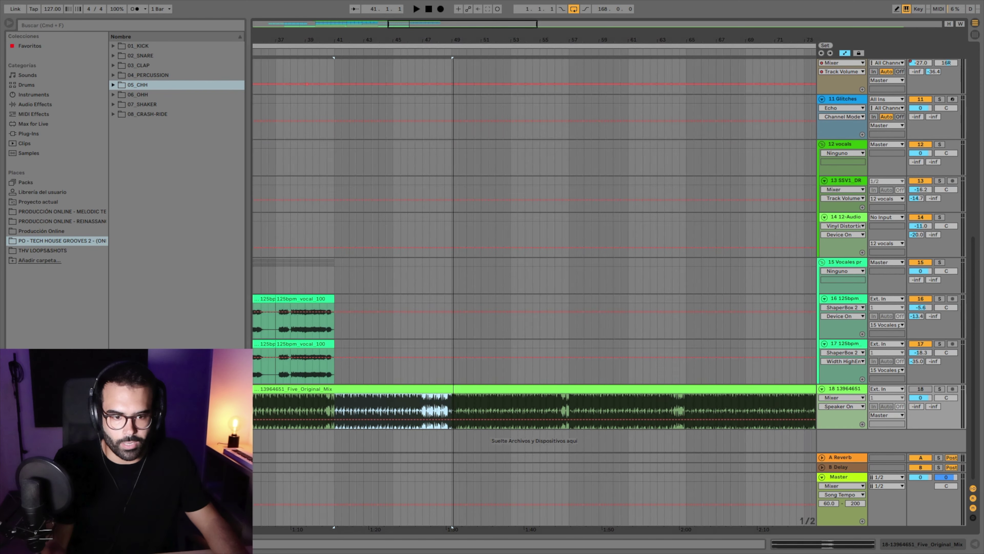
Examine the reference track's section boundaries from bar 49 to 69, checking the waveform's alignment with the grid at bar 65.
{"action": "left_click_drag", "start_coordinate": [442, 368], "coordinate": [486, 367]}
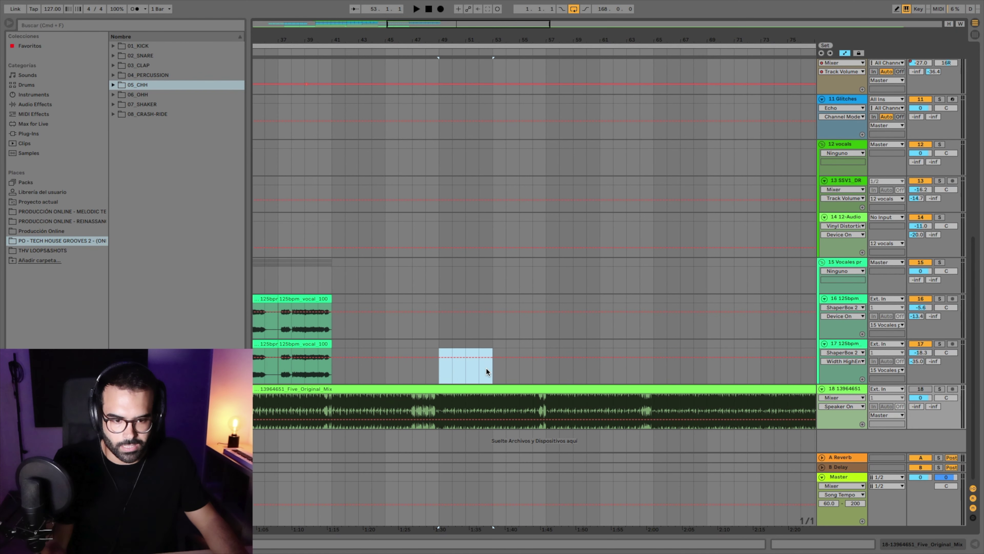
{"action": "left_click", "coordinate": [499, 370]}
{"action": "key", "text": "Right"}
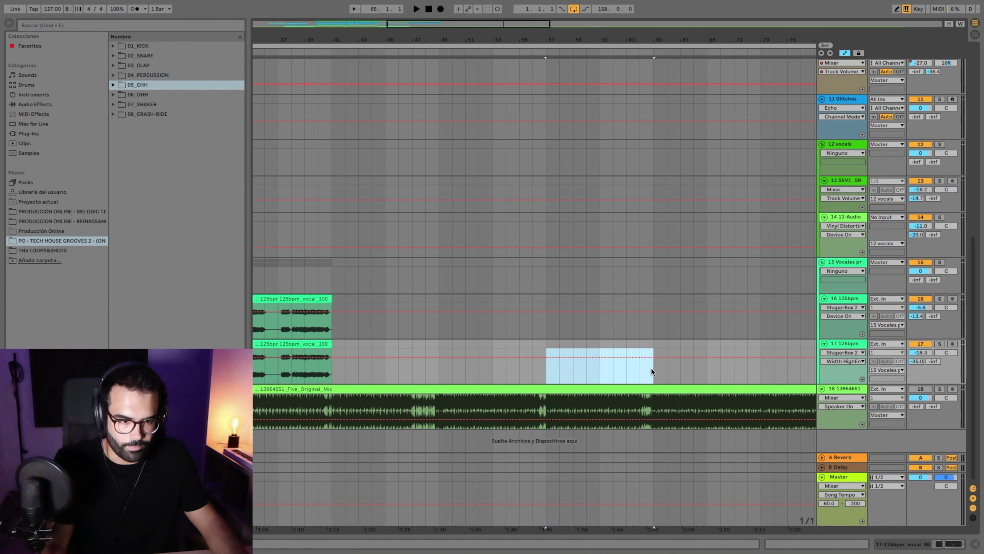
{"action": "left_click_drag", "start_coordinate": [654, 368], "coordinate": [707, 367]}
{"action": "left_click_drag", "start_coordinate": [646, 32], "coordinate": [611, 74]}
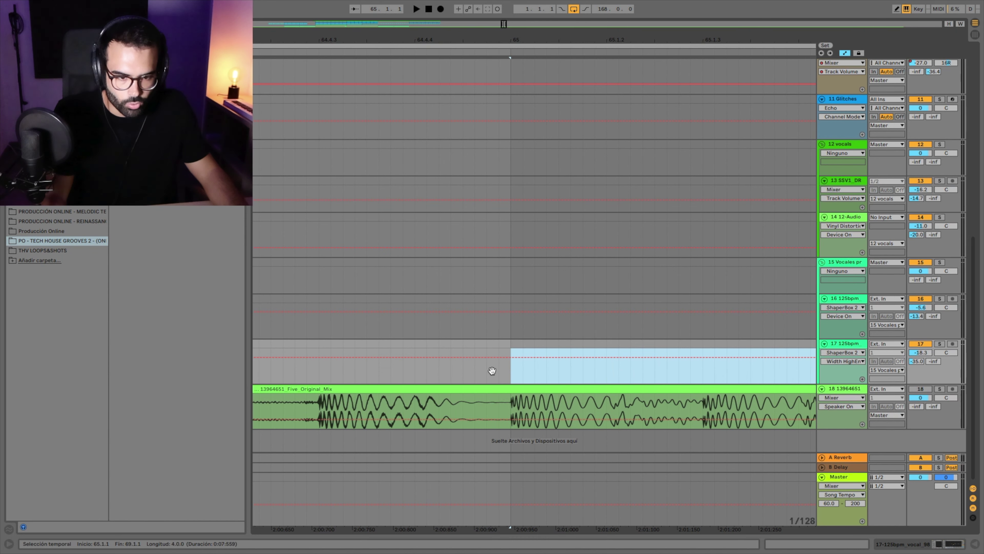
{"action": "left_click", "coordinate": [523, 381]}
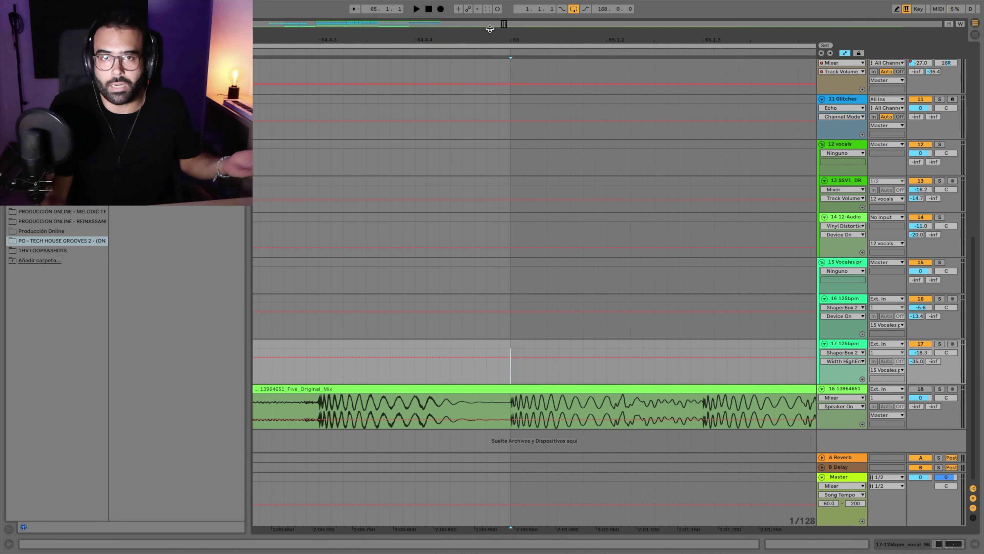
{"action": "left_click_drag", "start_coordinate": [490, 33], "coordinate": [490, 3]}
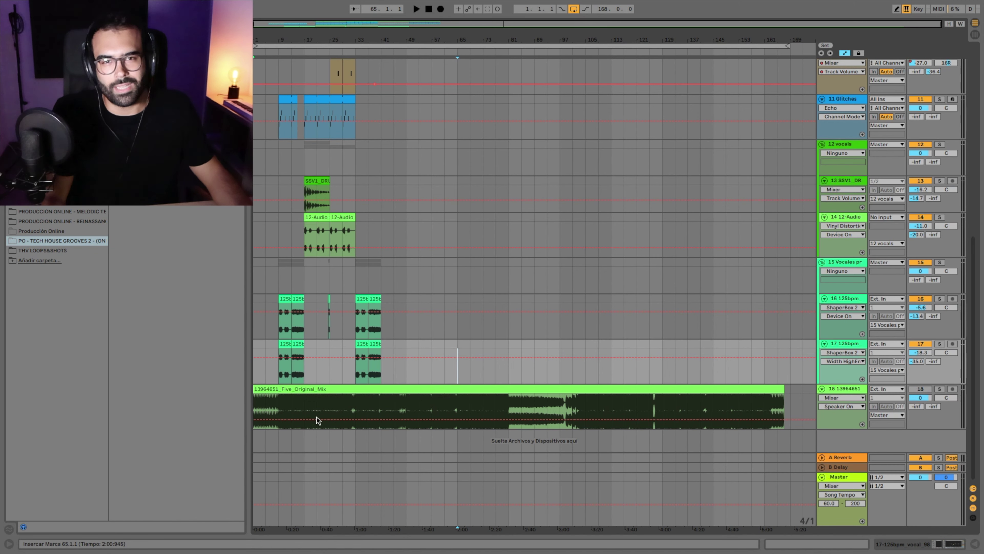
Solo the Five Original Mix reference track and play it from the start.
{"action": "double_click", "coordinate": [363, 428]}
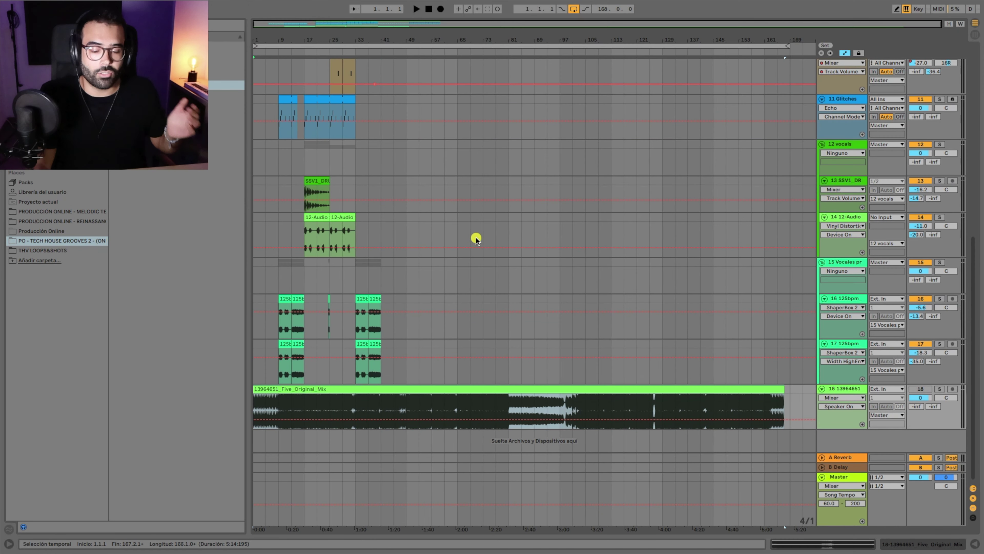
{"action": "left_click", "coordinate": [939, 388]}
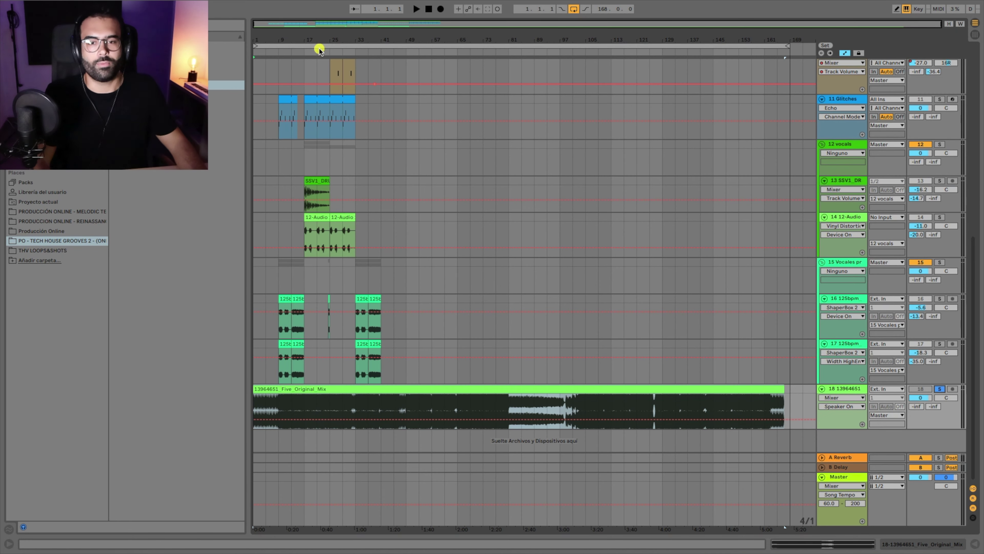
{"action": "left_click_drag", "start_coordinate": [271, 40], "coordinate": [380, 117]}
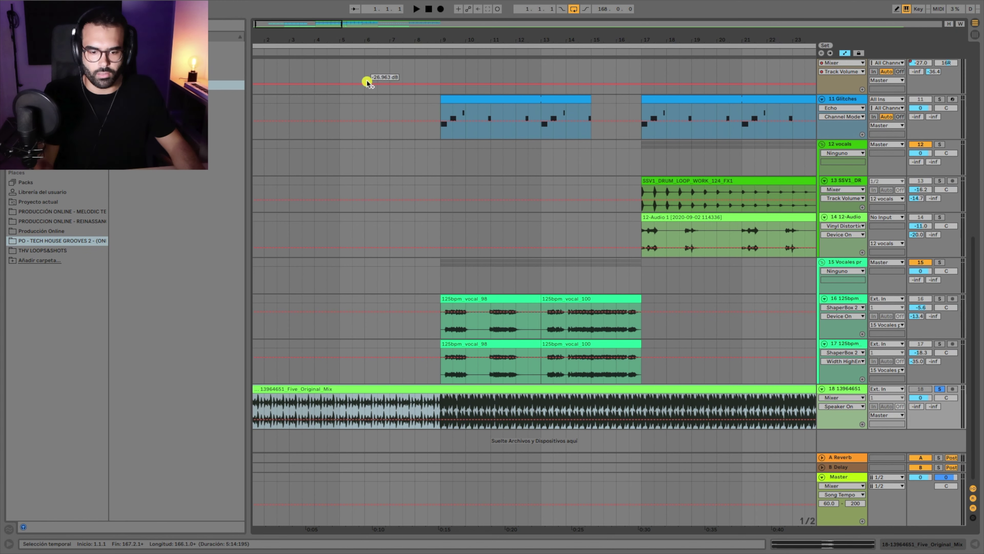
{"action": "left_click_drag", "start_coordinate": [317, 40], "coordinate": [344, 44]}
{"action": "key", "text": "space"}
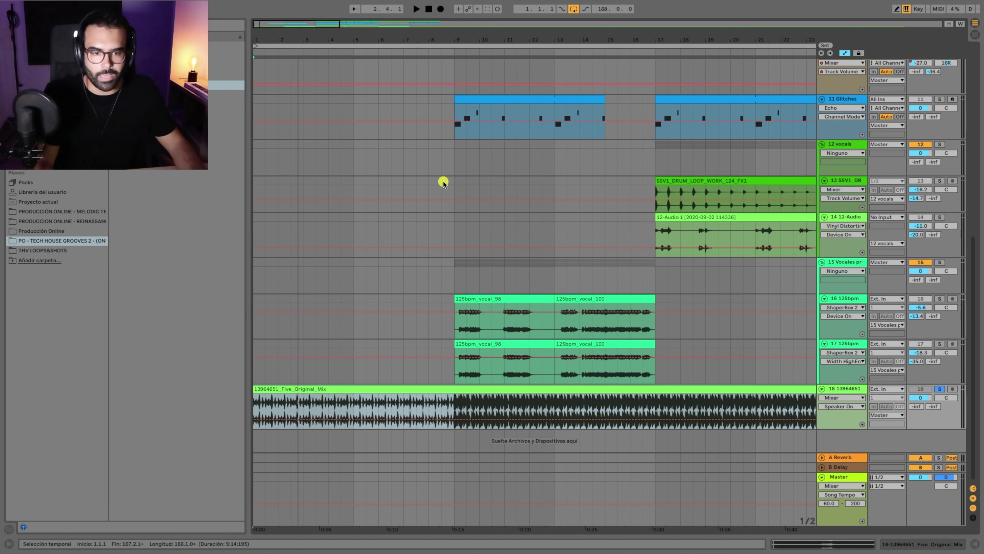
Listen to the reference track's change at bar 9 and mark out the range from bar 1 to bar 33.
{"action": "left_click", "coordinate": [449, 187]}
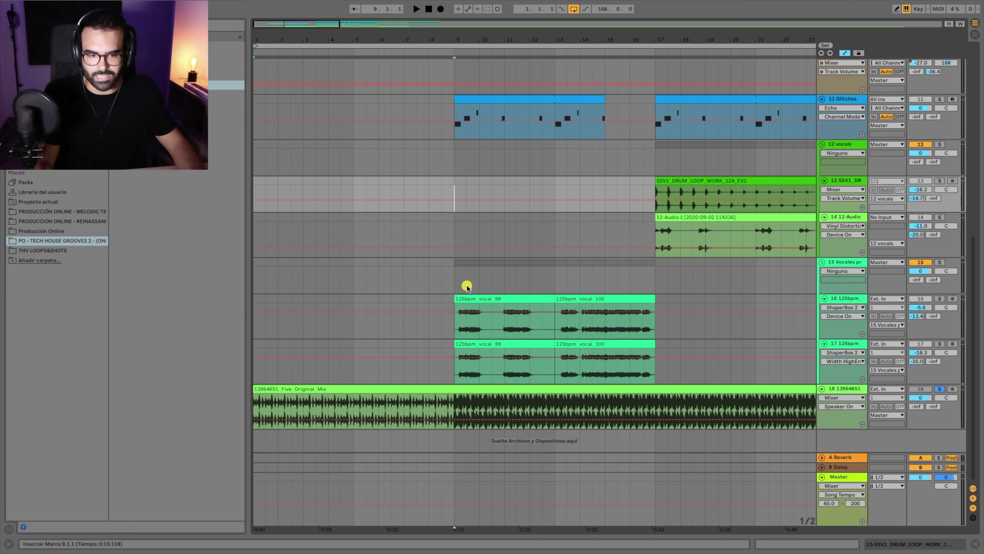
{"action": "left_click", "coordinate": [446, 52]}
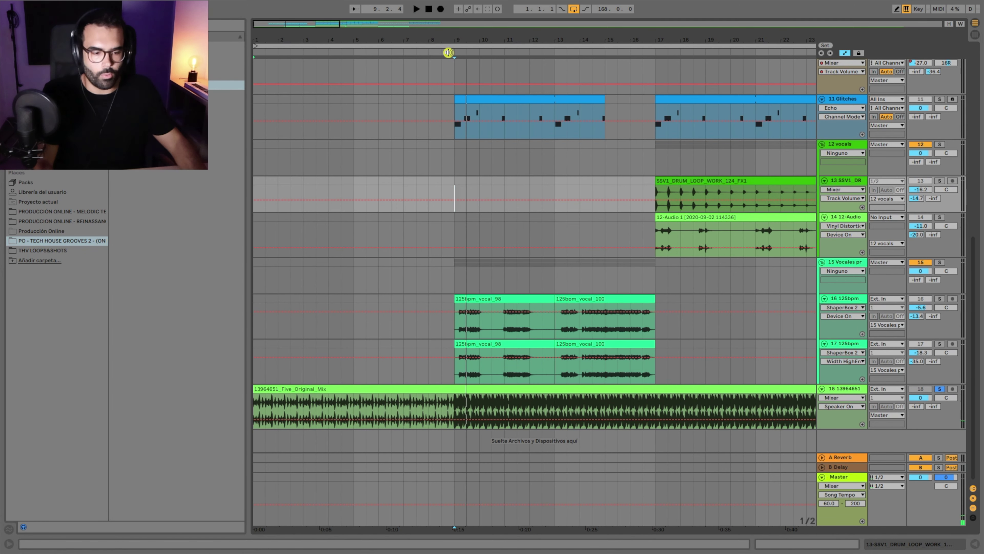
{"action": "left_click_drag", "start_coordinate": [501, 38], "coordinate": [501, 15]}
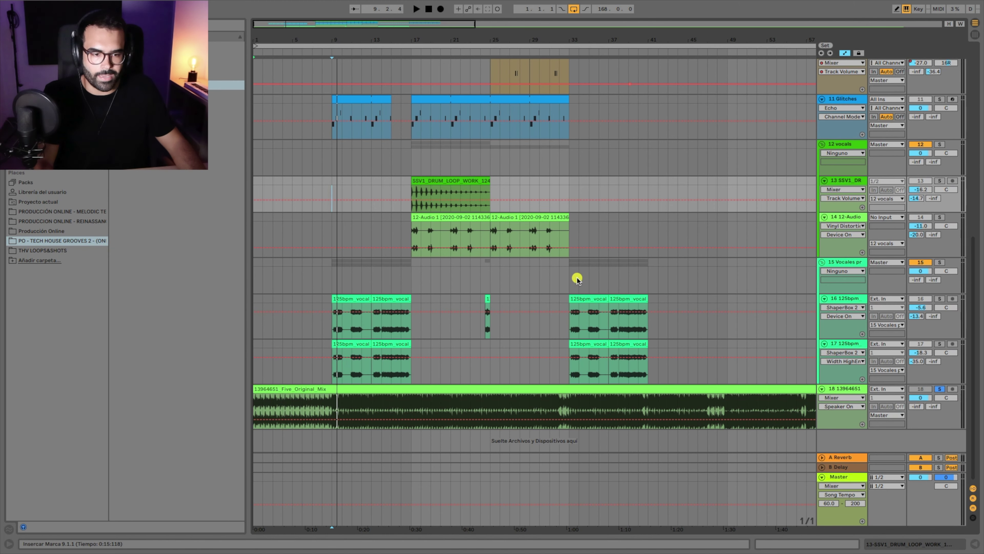
{"action": "left_click_drag", "start_coordinate": [571, 276], "coordinate": [237, 268]}
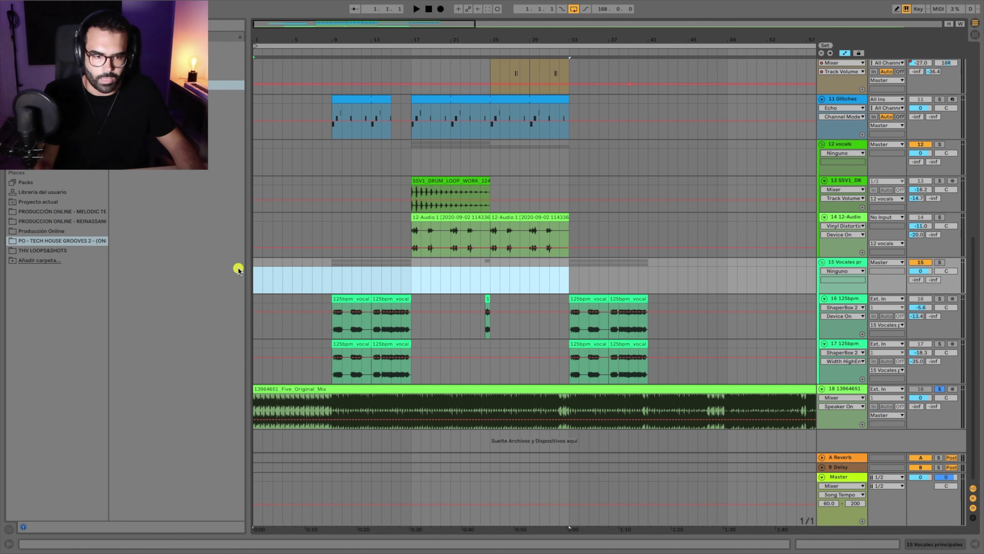
{"action": "left_click", "coordinate": [569, 277]}
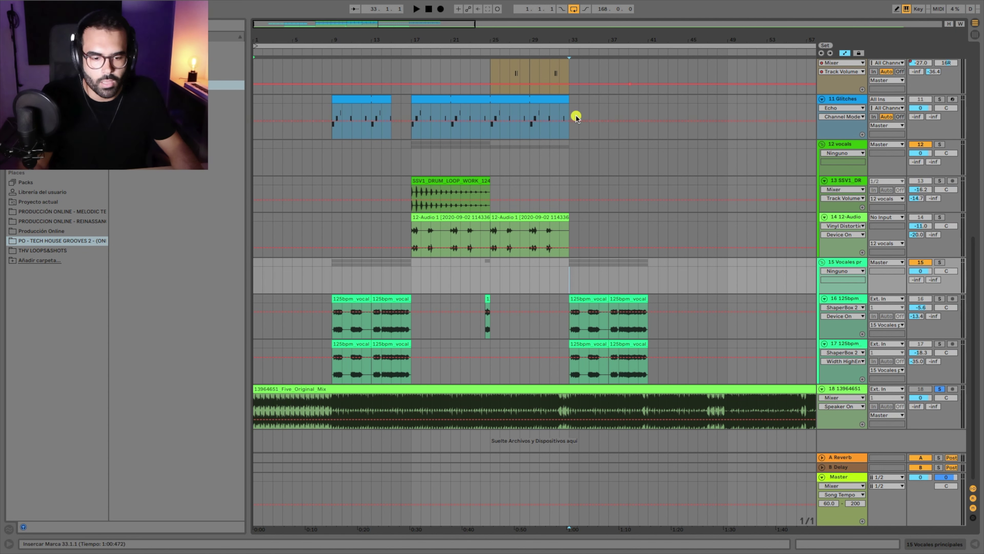
Listen to the reference track around bars 18 and 30 and at the transition into bar 33.
{"action": "left_click_drag", "start_coordinate": [448, 36], "coordinate": [504, 52]}
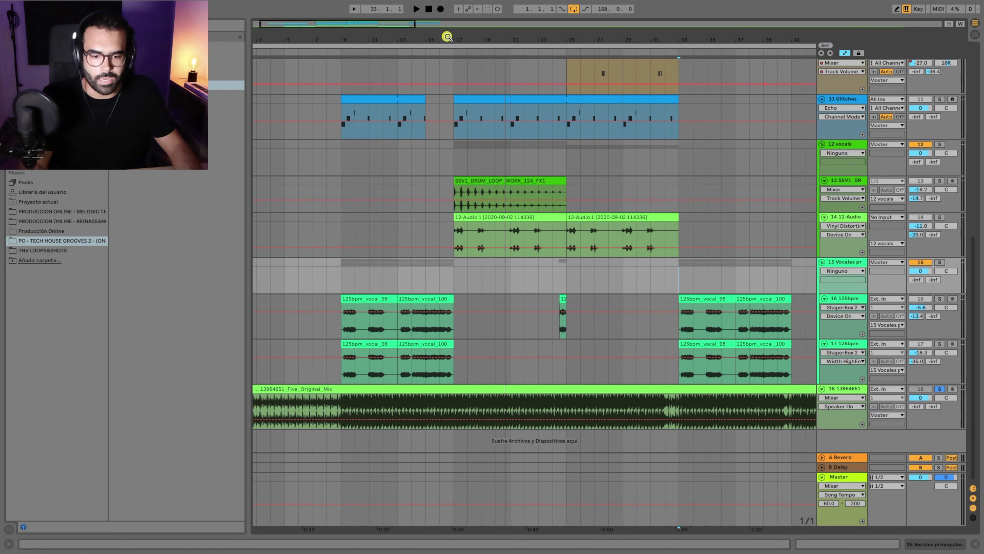
{"action": "left_click", "coordinate": [471, 53]}
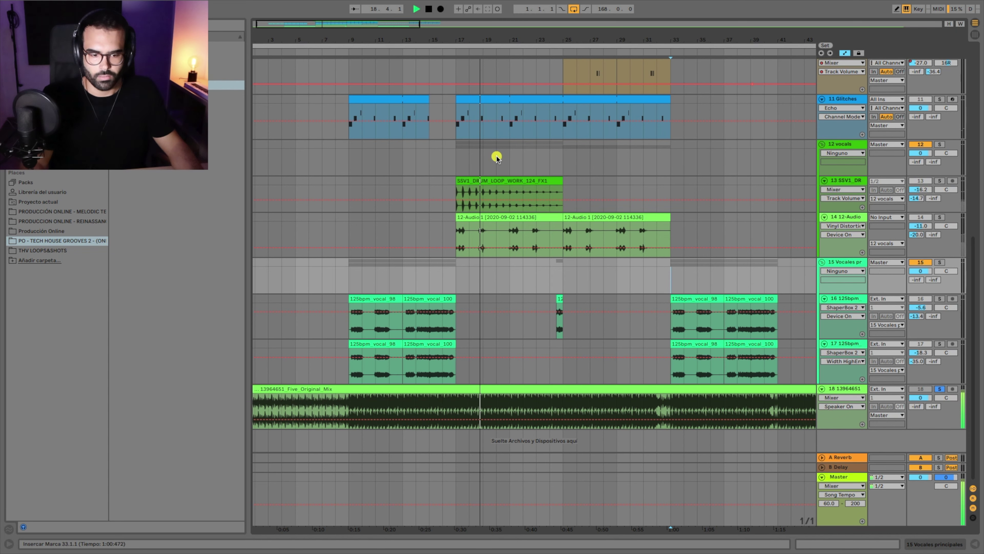
{"action": "key", "text": "space"}
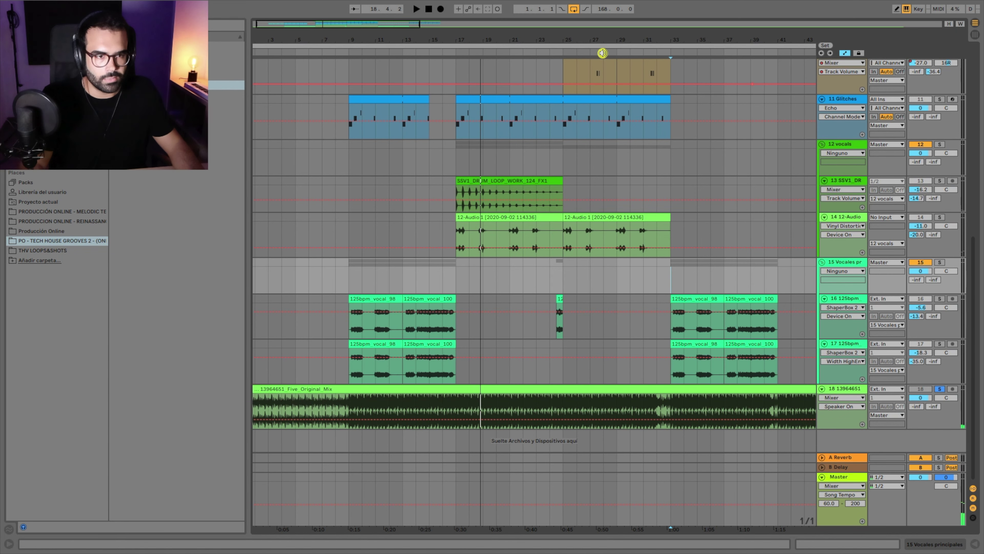
{"action": "left_click", "coordinate": [629, 55]}
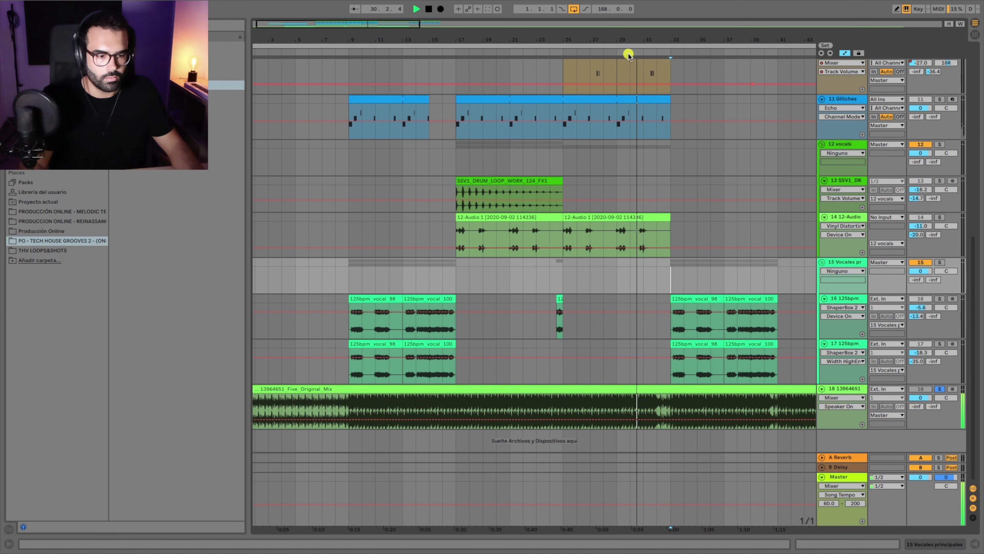
{"action": "left_click", "coordinate": [666, 55]}
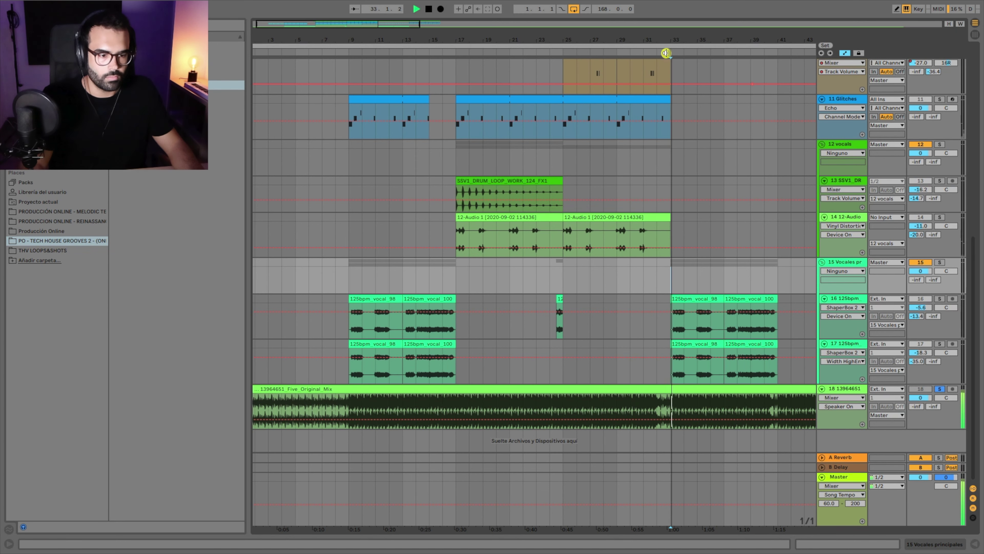
{"action": "key", "text": "space"}
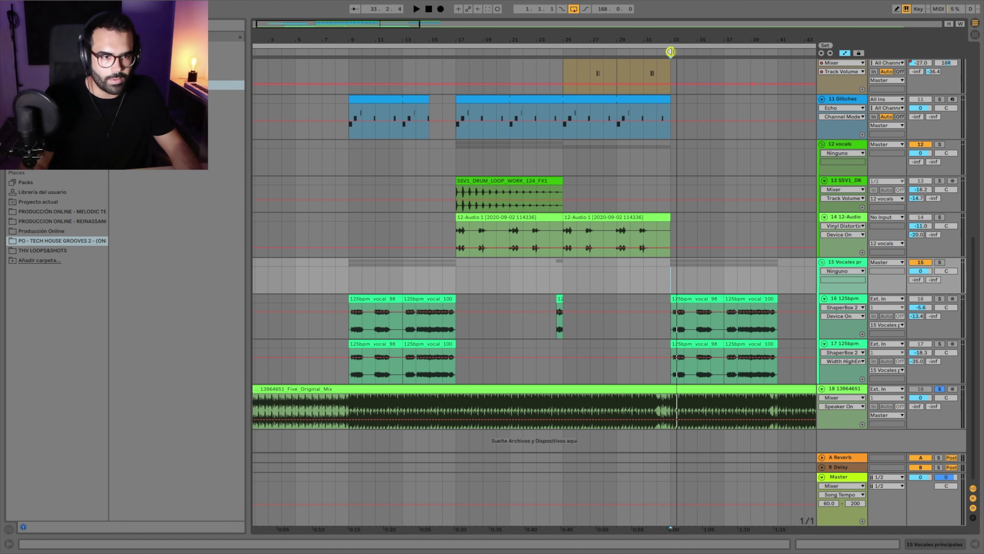
Add a locator at bar 33 and name it DROP1.
{"action": "right_click", "coordinate": [670, 53]}
{"action": "left_click", "coordinate": [686, 77]}
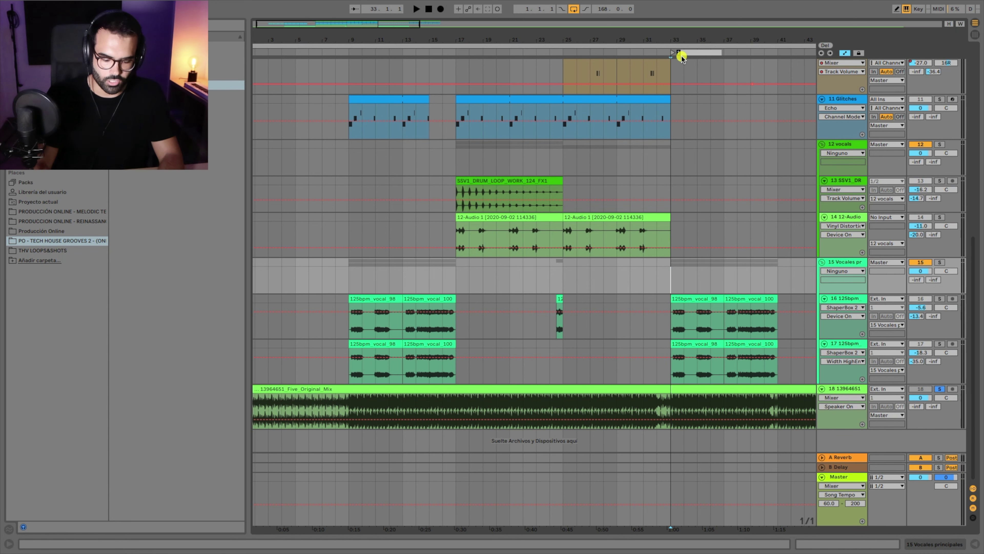
{"action": "left_click", "coordinate": [682, 54]}
{"action": "right_click", "coordinate": [674, 51]}
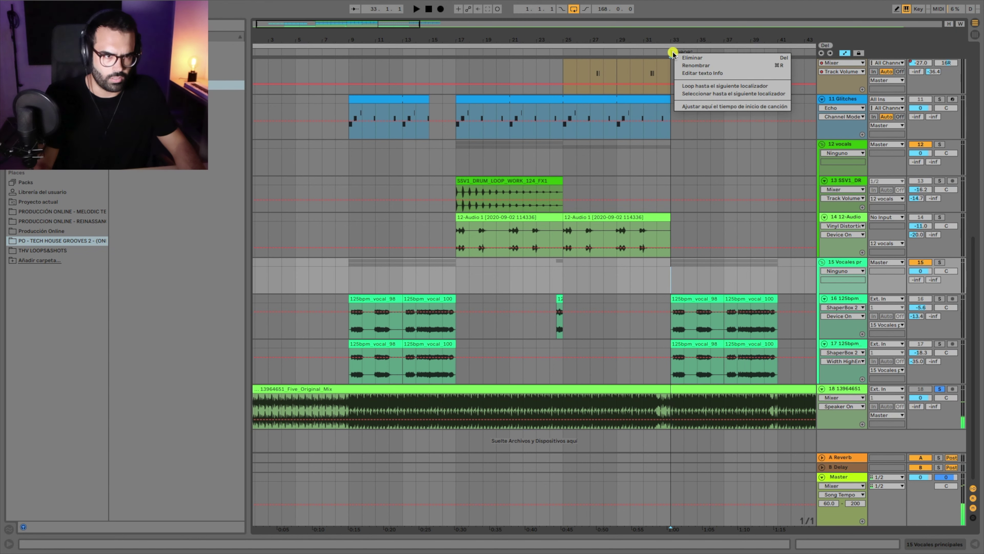
{"action": "left_click", "coordinate": [681, 61]}
{"action": "type", "text": "DROP"}
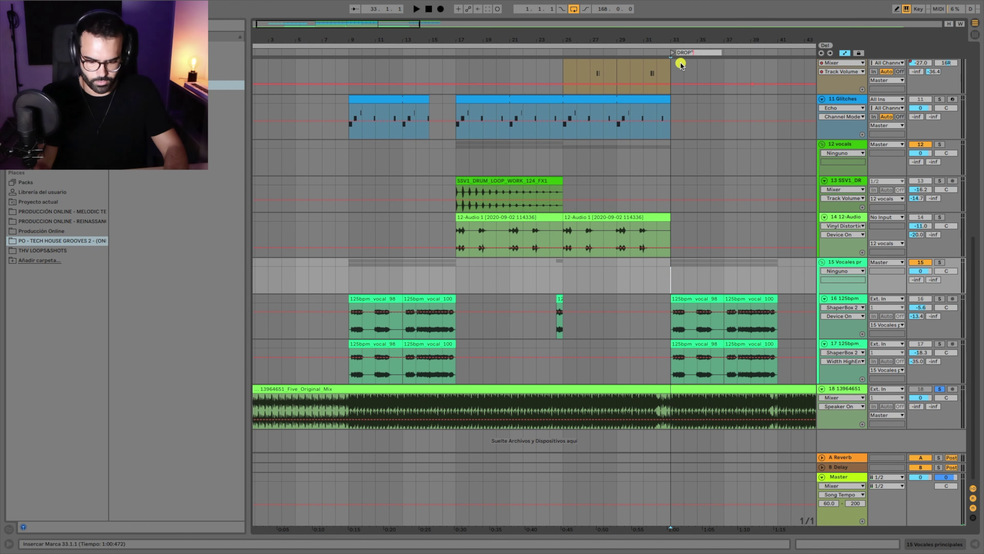
{"action": "type", "text": "1"}
{"action": "key", "text": "Return"}
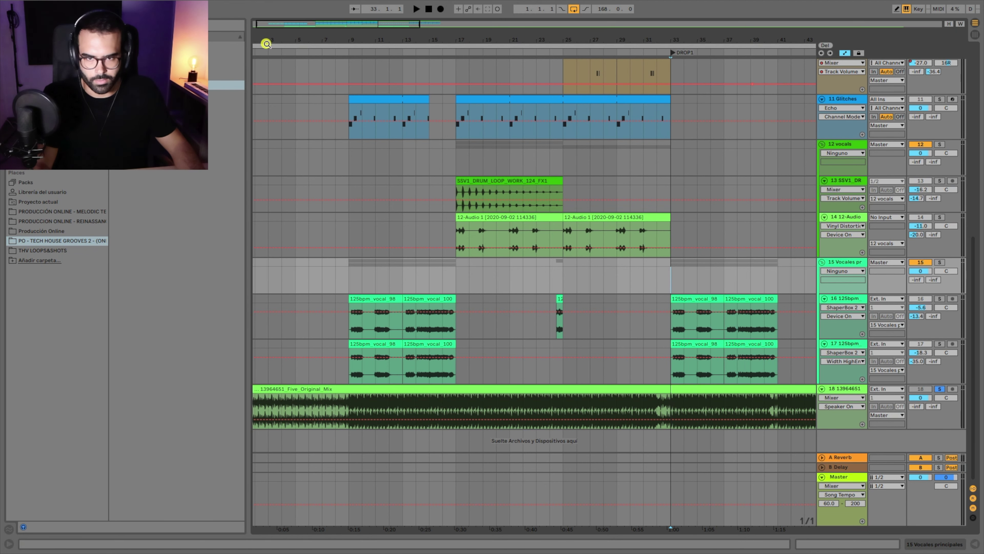
Add a locator named INTRO at bar 1.
{"action": "left_click_drag", "start_coordinate": [267, 44], "coordinate": [277, 38]}
{"action": "right_click", "coordinate": [256, 54]}
{"action": "left_click", "coordinate": [260, 60]}
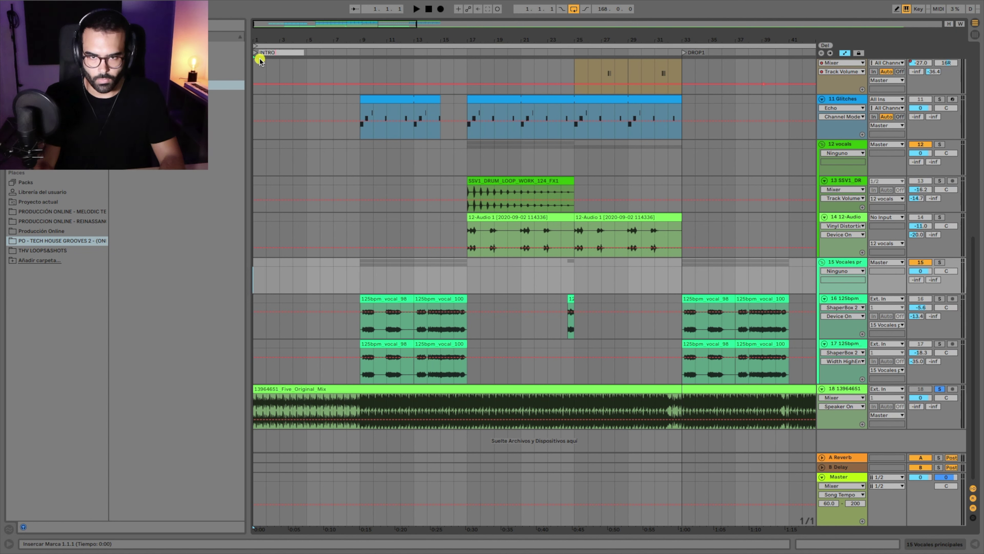
{"action": "type", "text": "INTRO"}
{"action": "key", "text": "Return"}
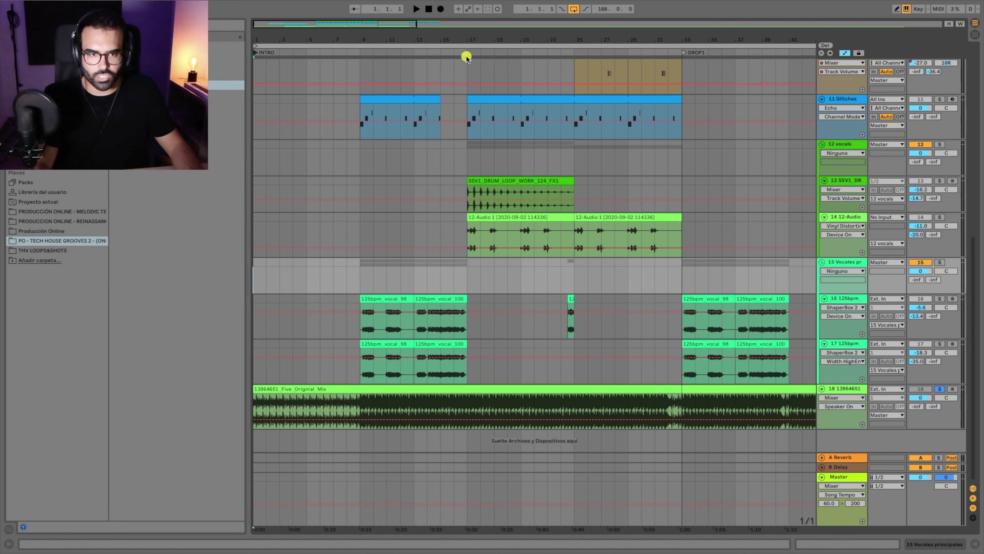
Play the reference track's change at bar 9 and add a locator named INTRO KICK there.
{"action": "left_click", "coordinate": [359, 50]}
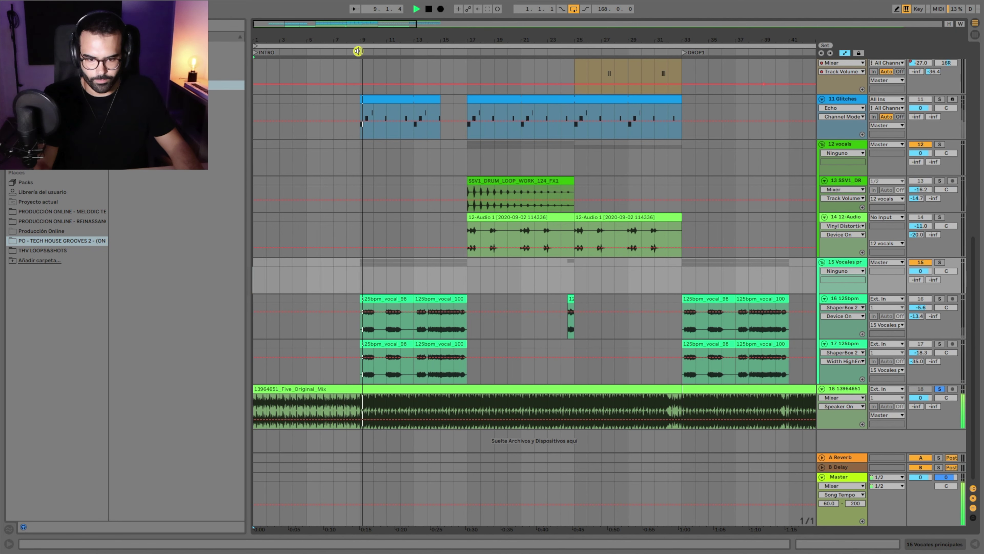
{"action": "right_click", "coordinate": [359, 52]}
{"action": "left_click", "coordinate": [391, 78]}
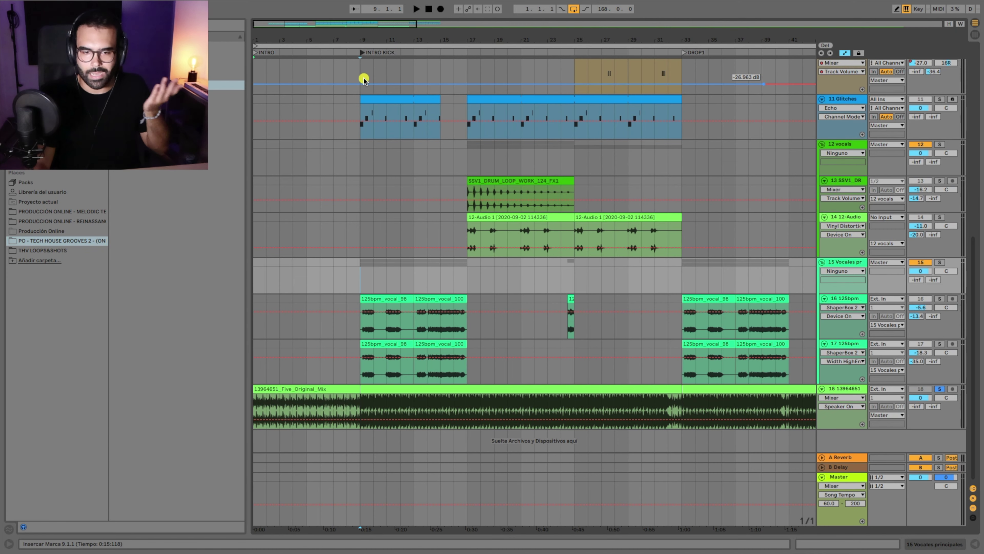
Mark out the ranges from bar 33 to 69 and from bar 65 to 81 to compare them with the reference waveform.
{"action": "left_click_drag", "start_coordinate": [400, 34], "coordinate": [341, 35]}
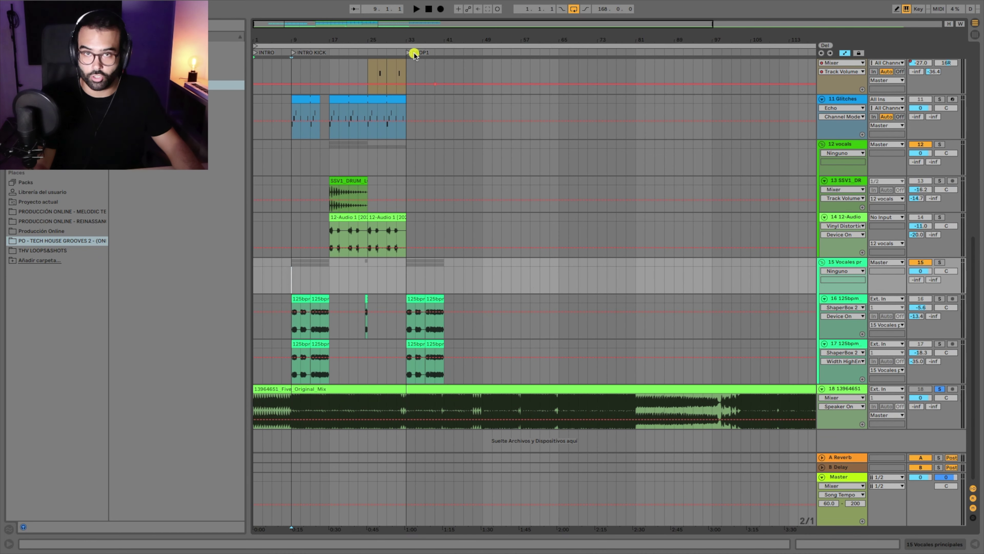
{"action": "left_click_drag", "start_coordinate": [461, 41], "coordinate": [461, 24]}
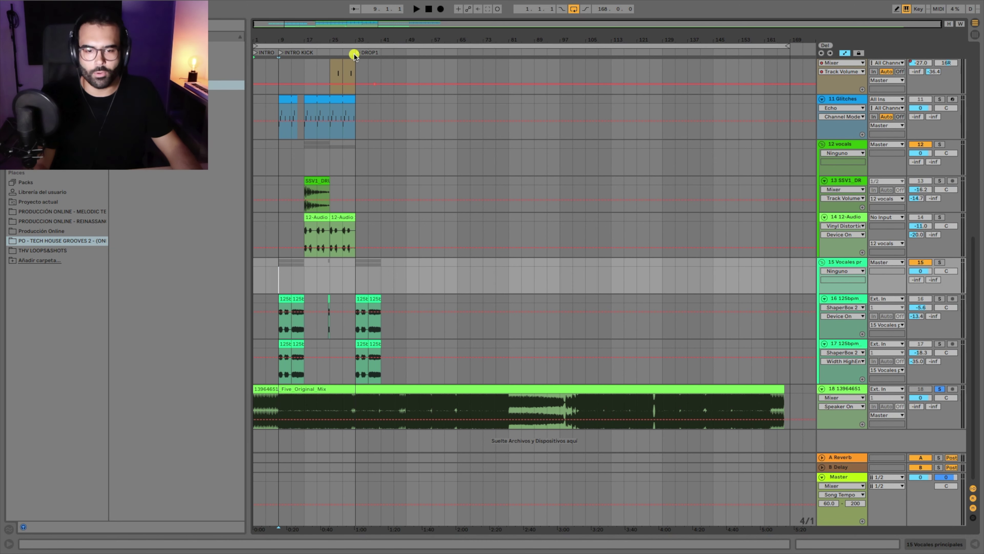
{"action": "left_click_drag", "start_coordinate": [358, 156], "coordinate": [245, 161]}
{"action": "left_click", "coordinate": [391, 165]}
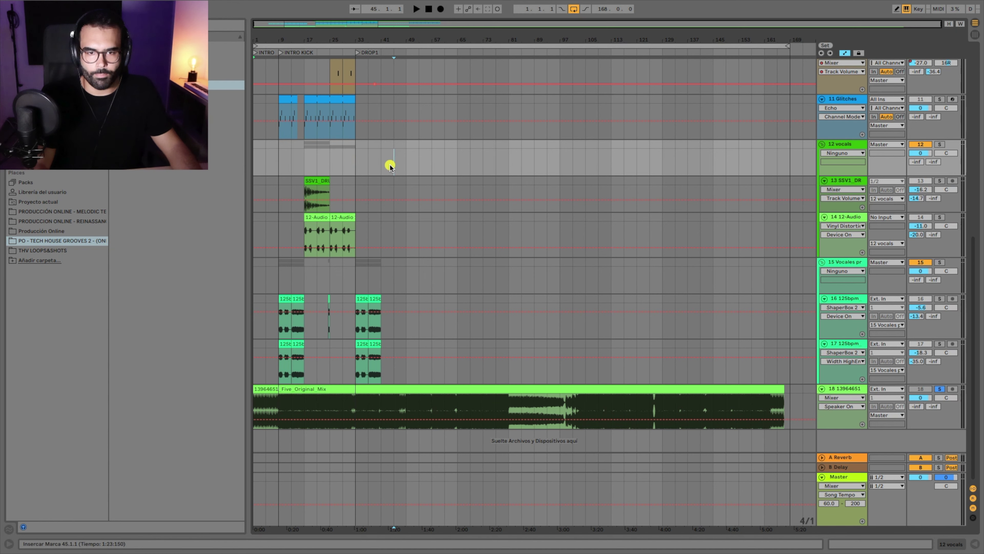
{"action": "left_click_drag", "start_coordinate": [356, 163], "coordinate": [470, 160]}
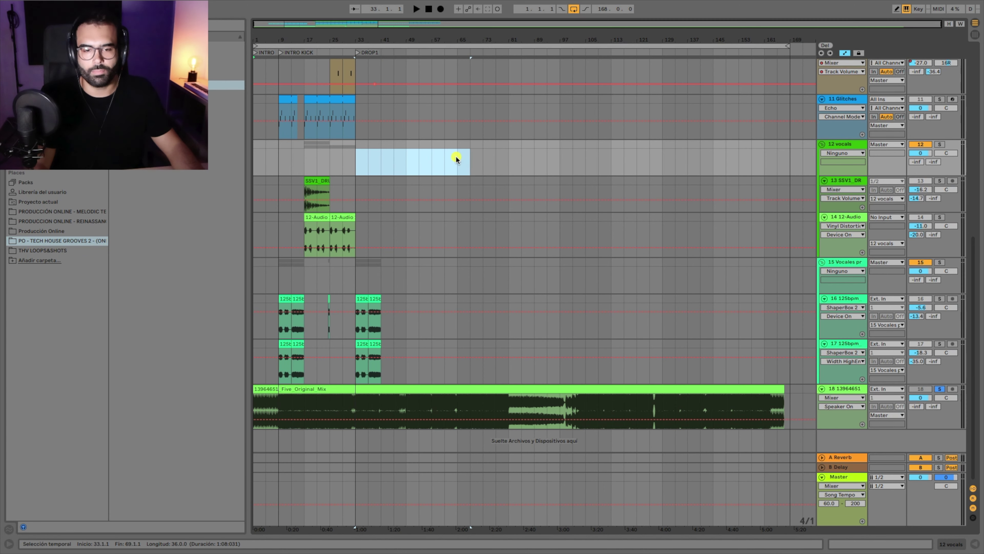
{"action": "left_click", "coordinate": [389, 121]}
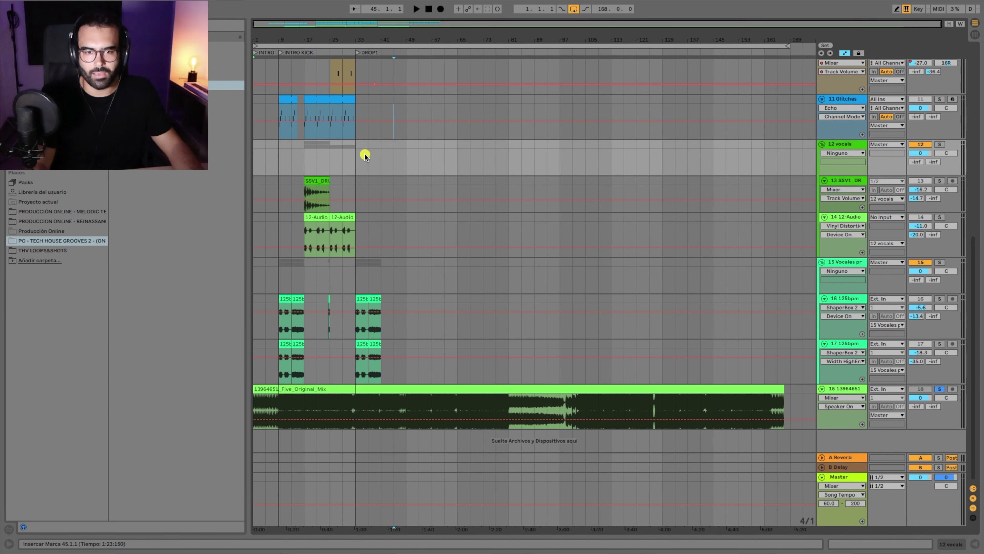
{"action": "left_click_drag", "start_coordinate": [408, 162], "coordinate": [510, 166]}
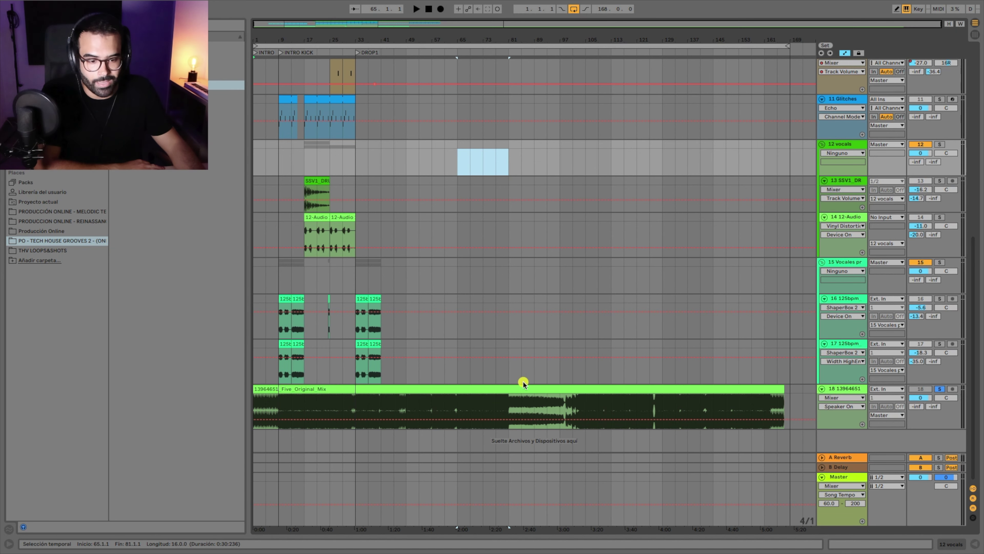
Mark out the break from bar 81 to 101 and listen to the reference track around bars 88 and 101.
{"action": "left_click_drag", "start_coordinate": [513, 371], "coordinate": [577, 368]}
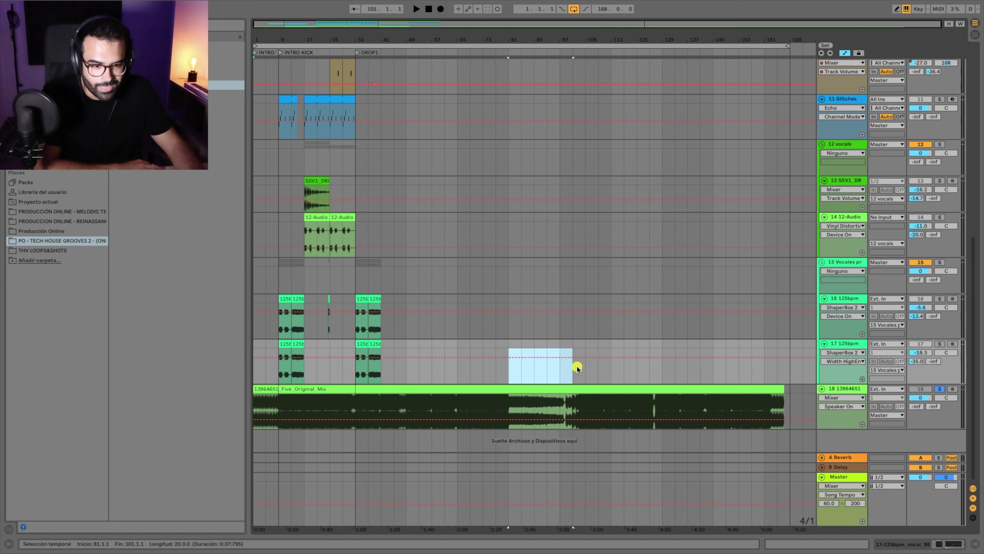
{"action": "left_click", "coordinate": [533, 52]}
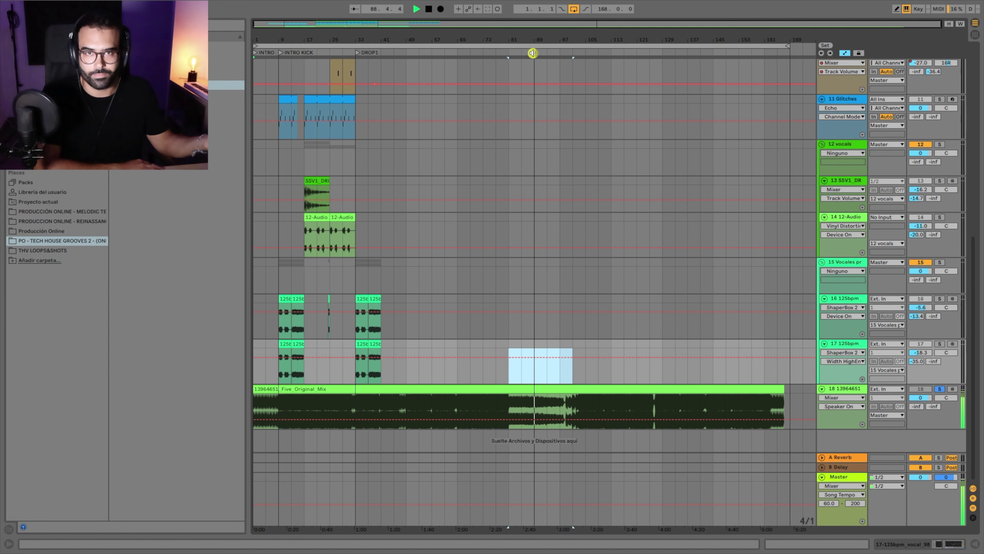
{"action": "key", "text": "space"}
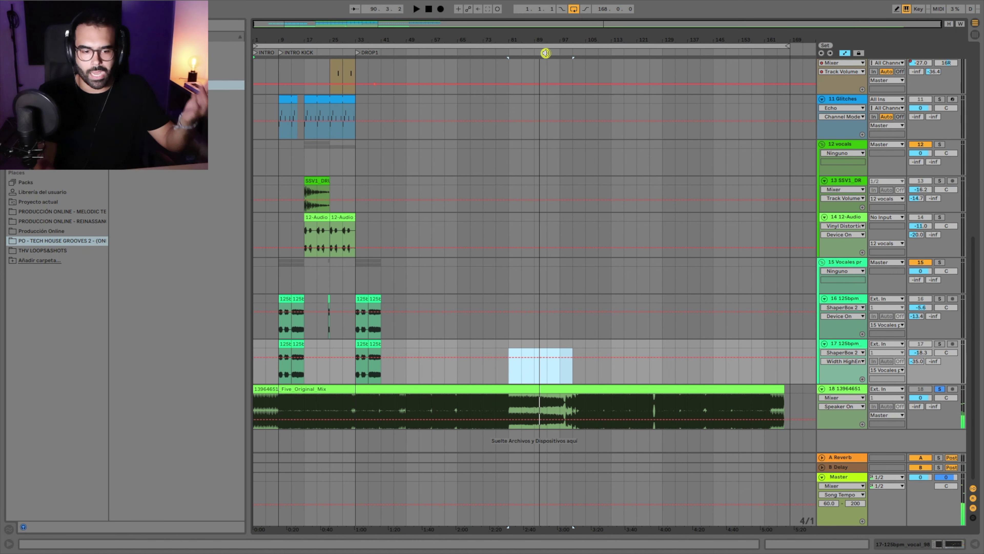
{"action": "left_click", "coordinate": [572, 52]}
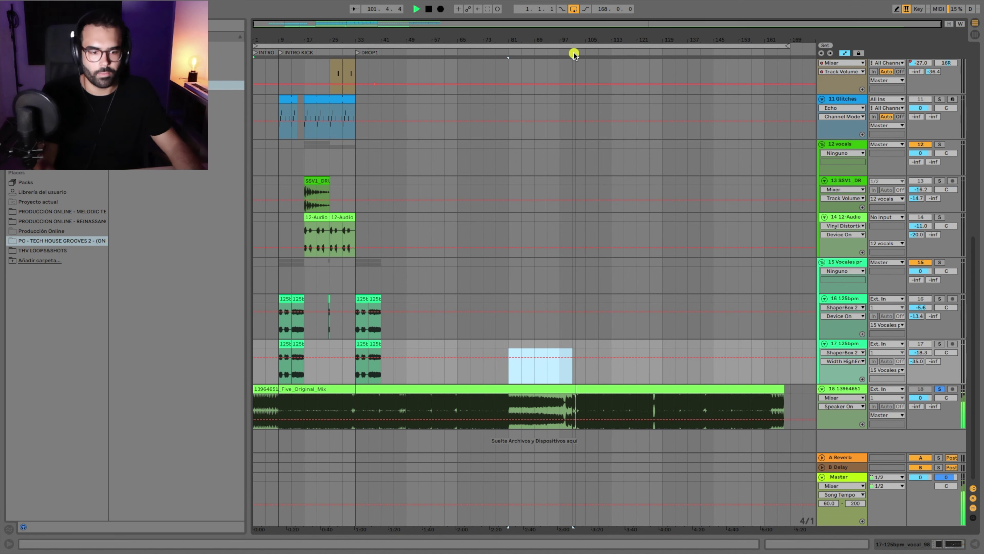
{"action": "key", "text": "space"}
Listen closely to the reference track's transition out of the break around bar 102.
{"action": "left_click_drag", "start_coordinate": [583, 30], "coordinate": [583, 71]}
{"action": "left_click", "coordinate": [554, 47]}
{"action": "left_click", "coordinate": [553, 52]}
{"action": "key", "text": "space"}
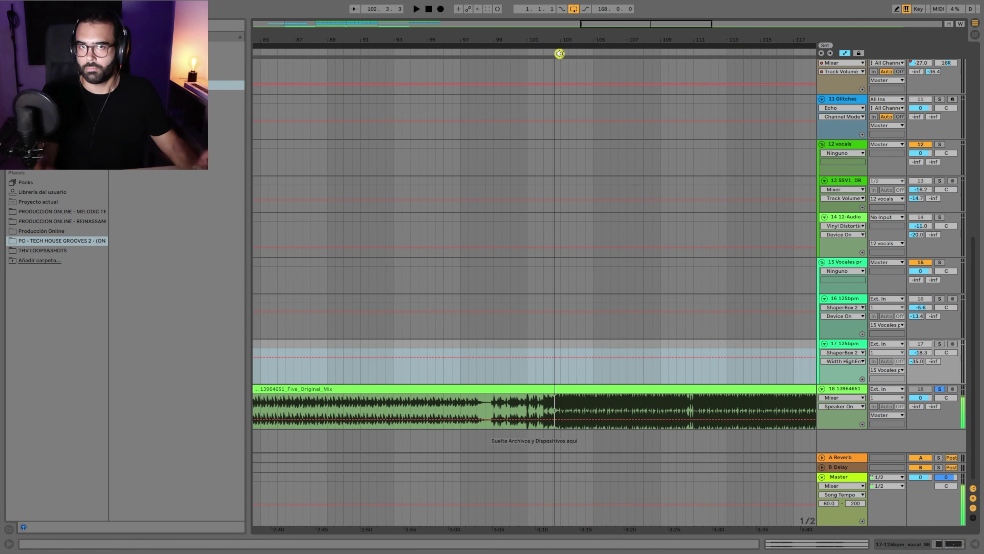
Check the reference track's entry at bar 103 and add a locator named DROP2 there.
{"action": "left_click", "coordinate": [560, 106]}
{"action": "left_click_drag", "start_coordinate": [561, 37], "coordinate": [557, 36]}
{"action": "left_click", "coordinate": [523, 53]}
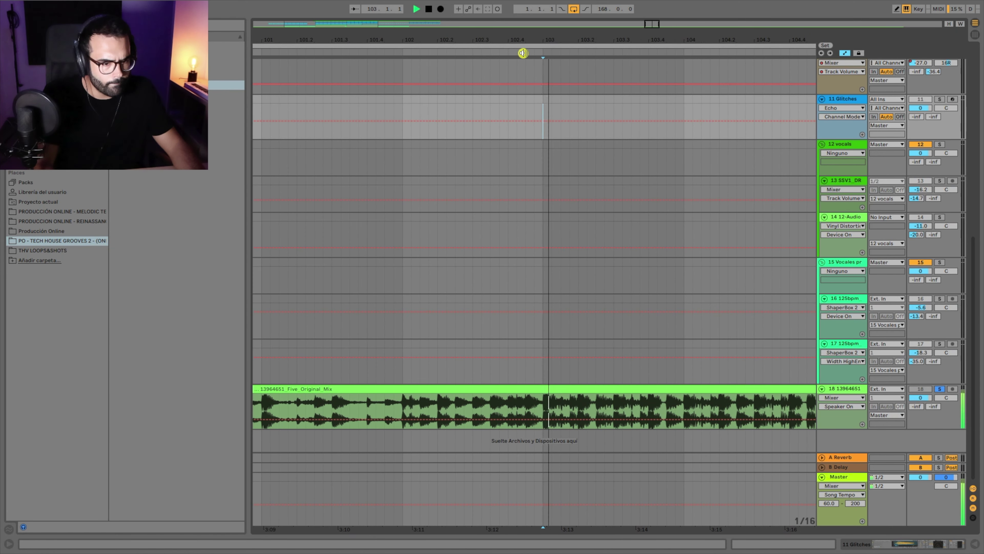
{"action": "right_click", "coordinate": [542, 48]}
{"action": "left_click", "coordinate": [555, 82]}
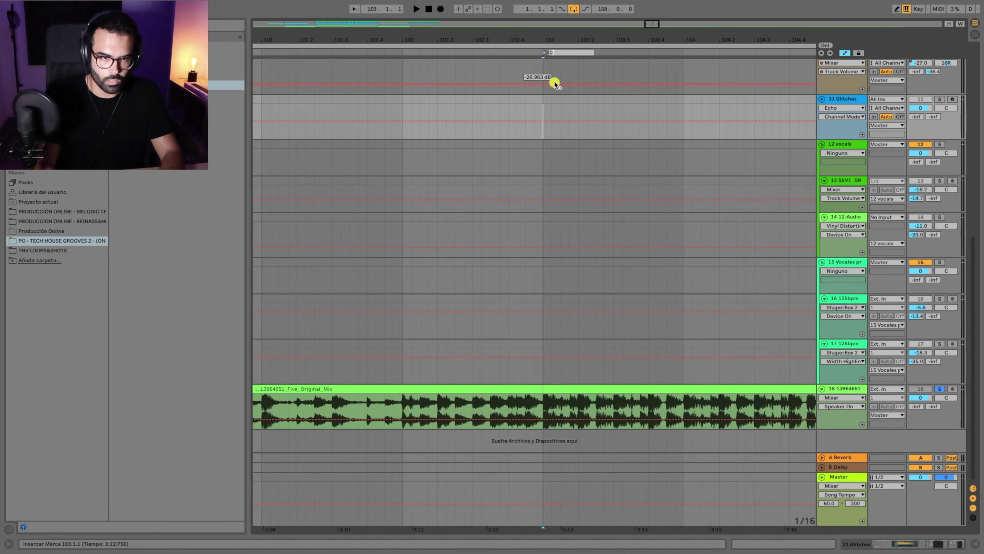
Examine the reference track's final part and listen for the start of the outro around bar 151.
{"action": "left_click_drag", "start_coordinate": [555, 40], "coordinate": [582, 3]}
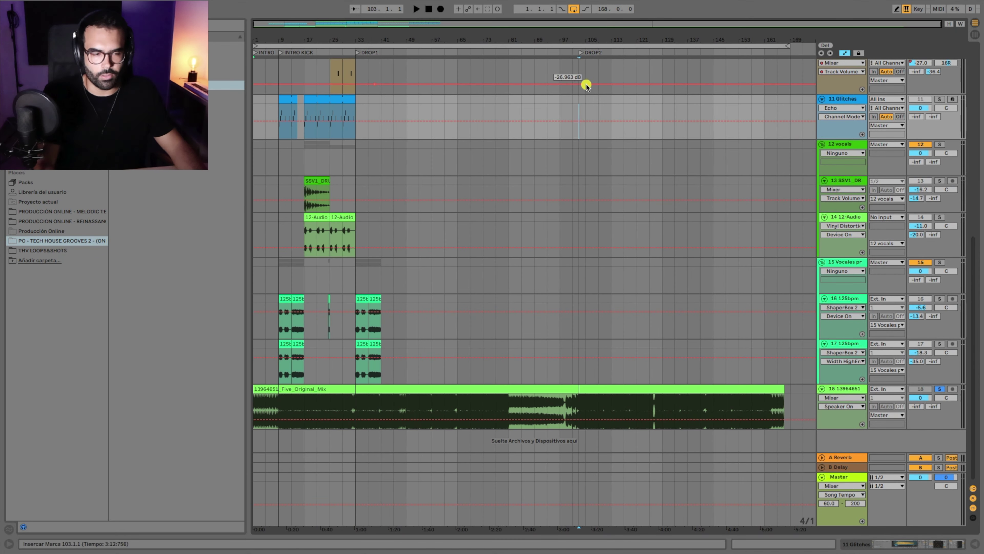
{"action": "left_click_drag", "start_coordinate": [725, 41], "coordinate": [603, 39]}
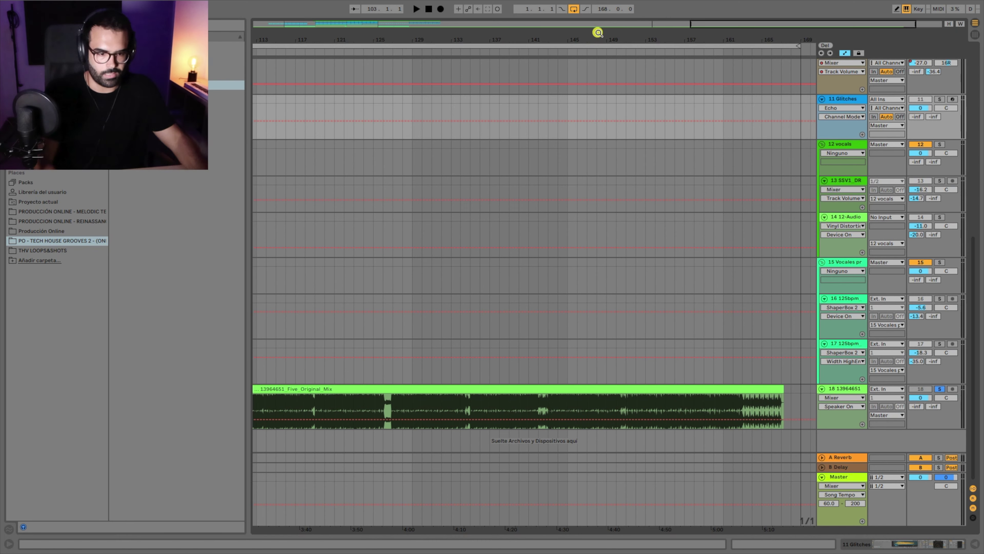
{"action": "left_click_drag", "start_coordinate": [595, 39], "coordinate": [575, 86]}
{"action": "left_click", "coordinate": [438, 49]}
{"action": "key", "text": "space"}
{"action": "left_click_drag", "start_coordinate": [515, 33], "coordinate": [389, 33]}
{"action": "left_click", "coordinate": [539, 57]}
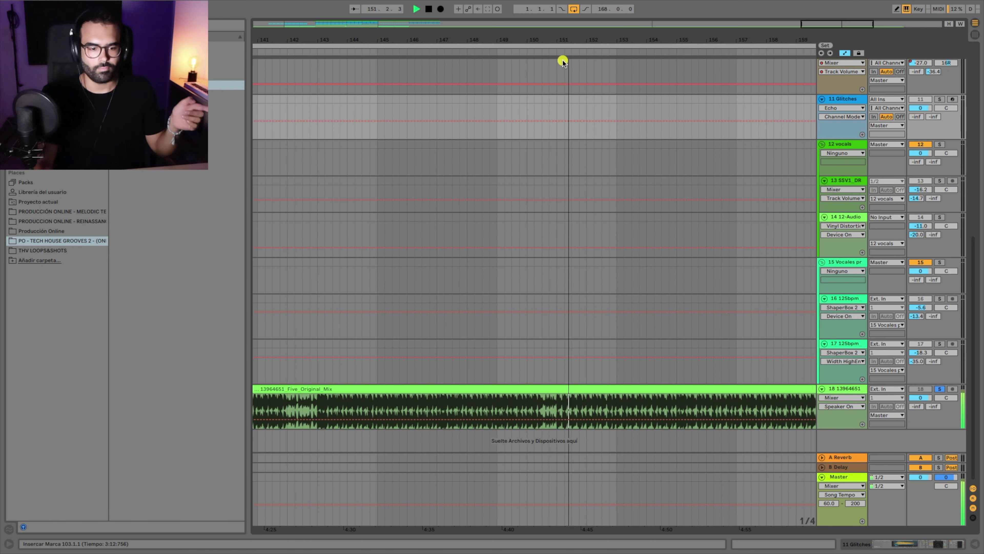
{"action": "key", "text": "space"}
Replay the transition into bar 151 and add a locator named OUTRO there.
{"action": "mouse_move", "coordinate": [534, 61]}
{"action": "left_mouse_down"}
{"action": "mouse_move", "coordinate": [511, 53]}
{"action": "mouse_move", "coordinate": [531, 61]}
{"action": "left_mouse_up"}
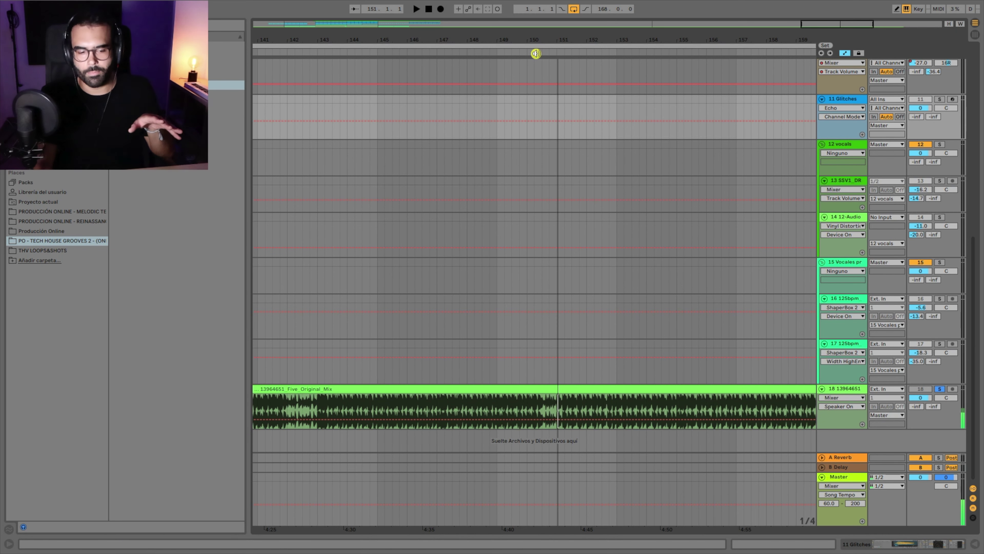
{"action": "left_click_drag", "start_coordinate": [554, 37], "coordinate": [558, 37]}
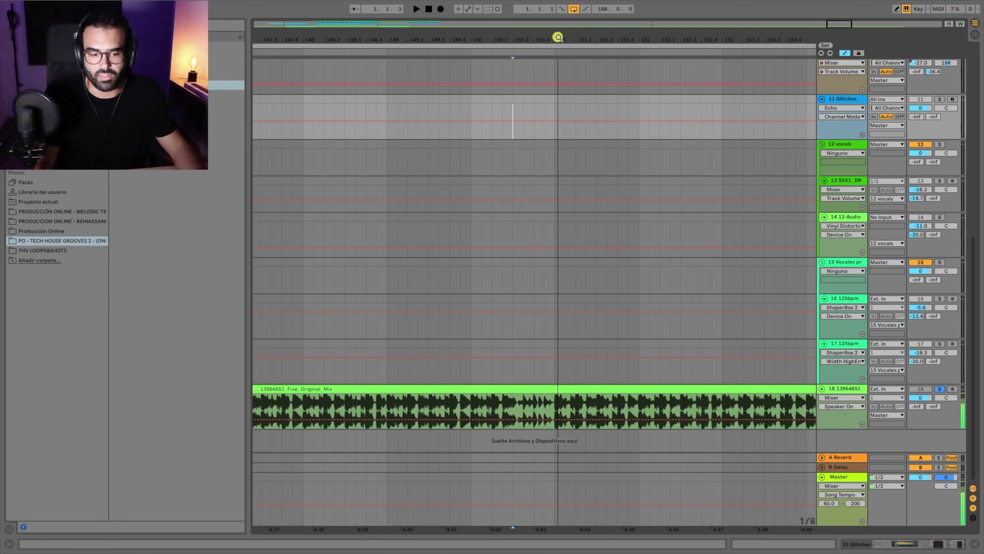
{"action": "left_click", "coordinate": [499, 50]}
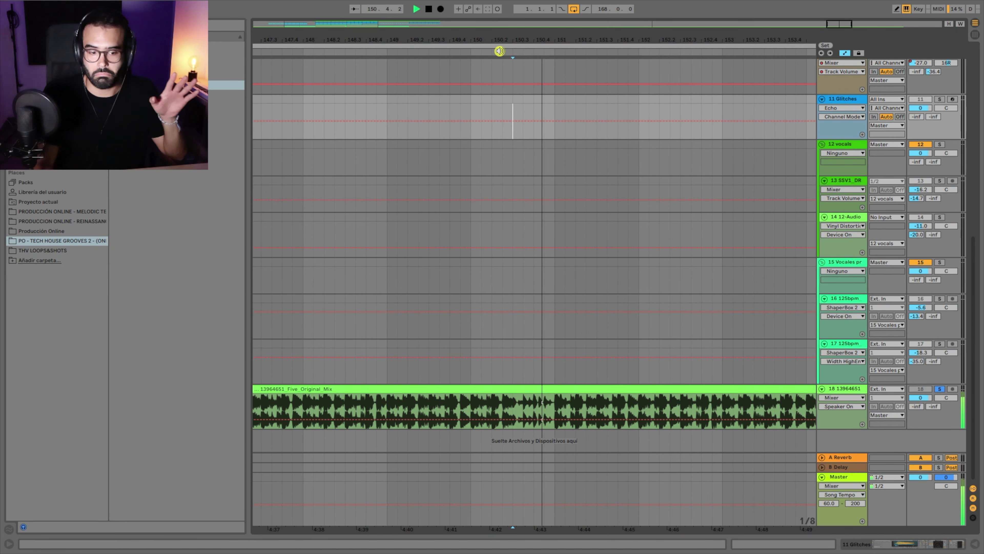
{"action": "key", "text": "space"}
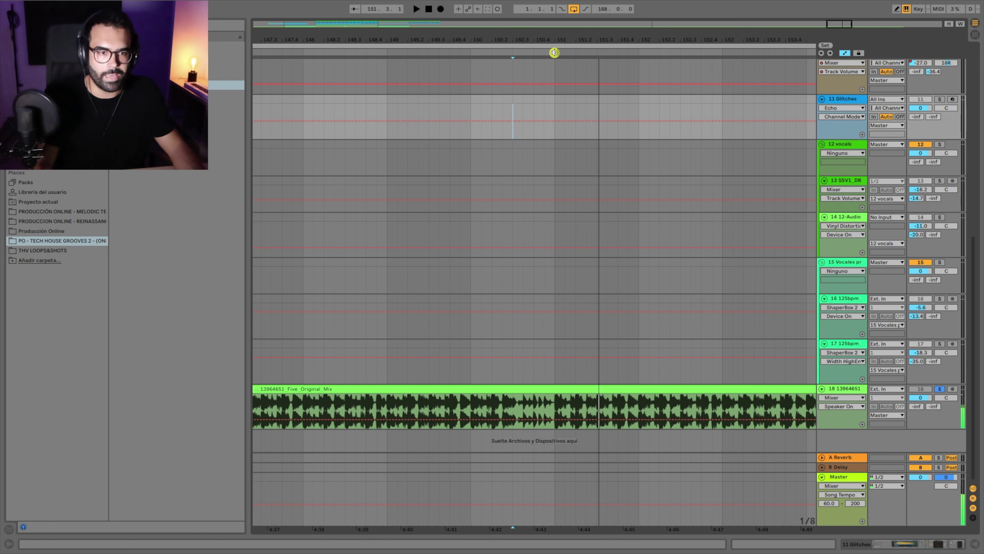
{"action": "right_click", "coordinate": [554, 53]}
{"action": "left_click", "coordinate": [568, 80]}
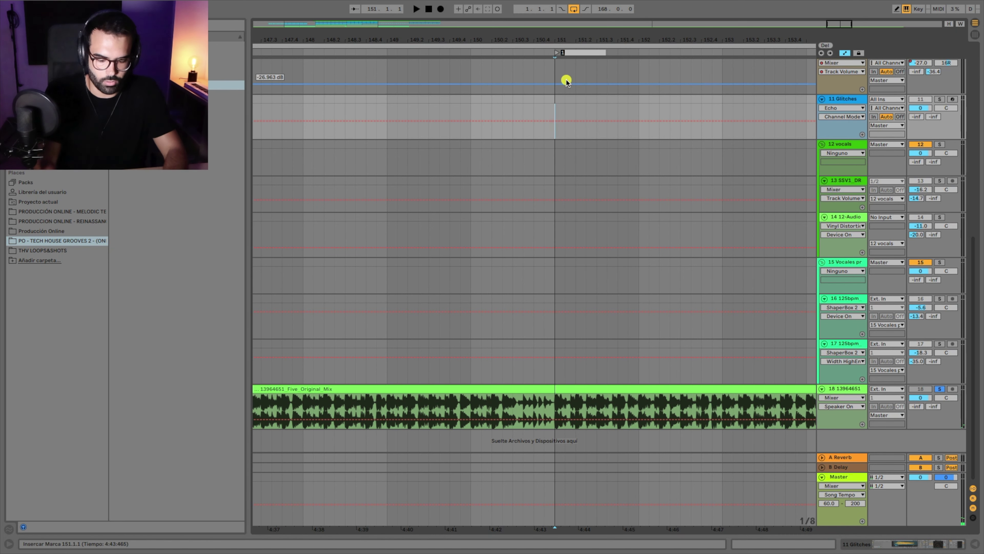
{"action": "key", "text": "Return"}
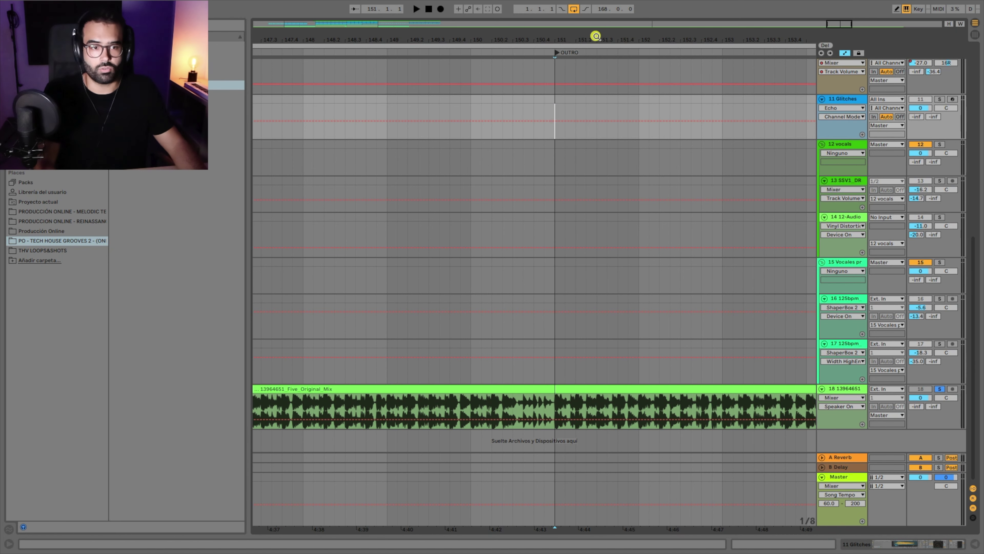
Listen to the reference track's outro around bars 155 to 160.
{"action": "left_click_drag", "start_coordinate": [612, 32], "coordinate": [459, 38]}
{"action": "left_click", "coordinate": [519, 53]}
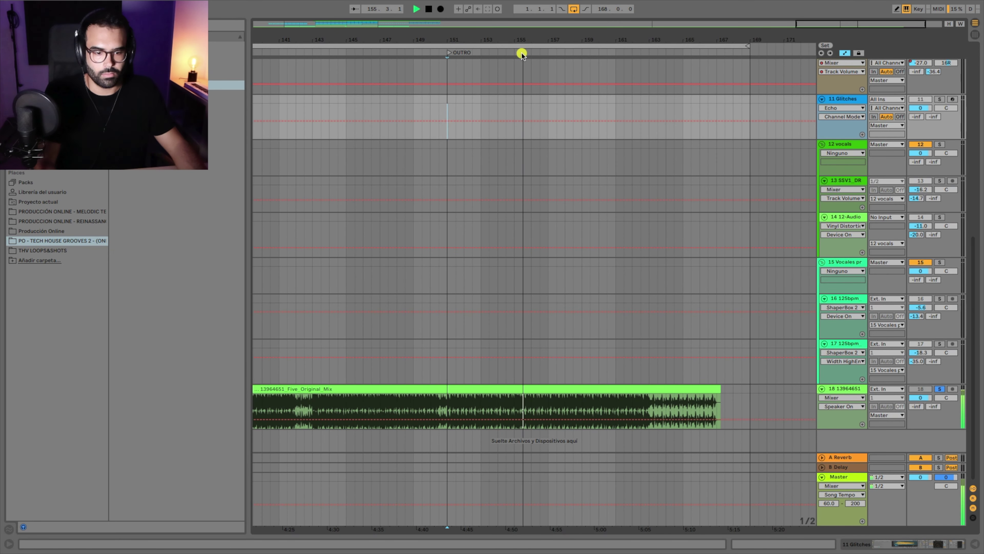
{"action": "left_click", "coordinate": [567, 54]}
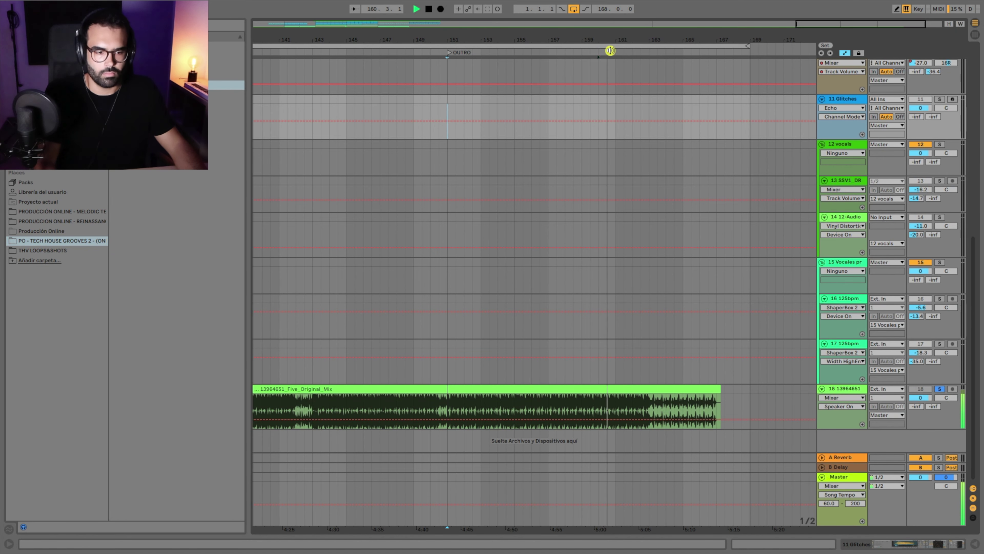
{"action": "key", "text": "space"}
Listen to the reference track's last section from about bar 162 to its end near bar 167.
{"action": "left_click", "coordinate": [633, 57]}
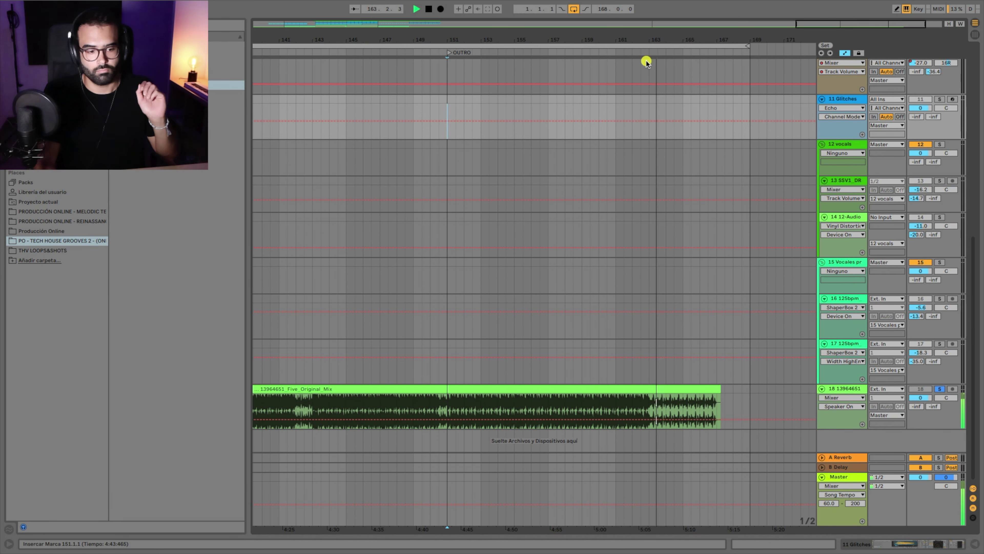
{"action": "key", "text": "space"}
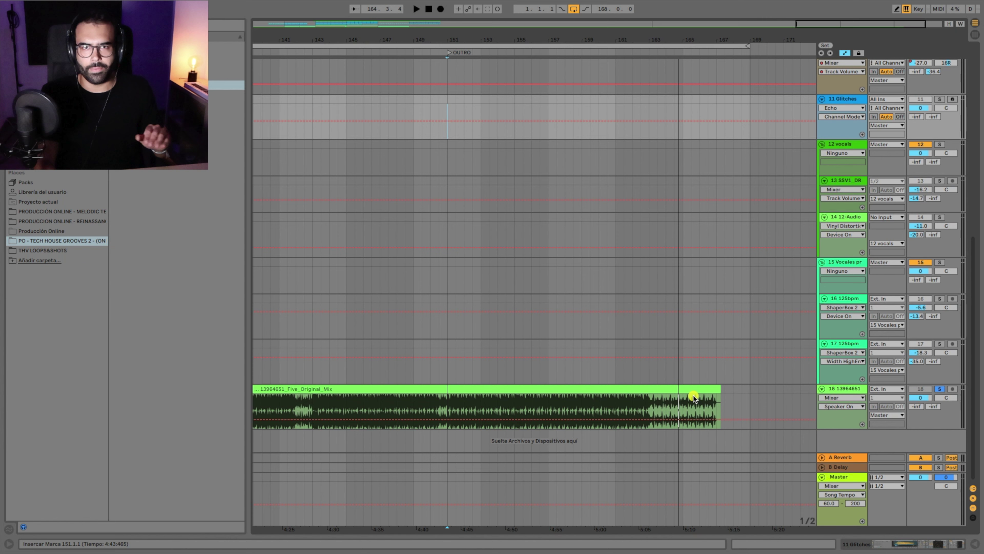
{"action": "left_click", "coordinate": [674, 51]}
{"action": "key", "text": "space"}
{"action": "left_click", "coordinate": [712, 53]}
{"action": "key", "text": "space"}
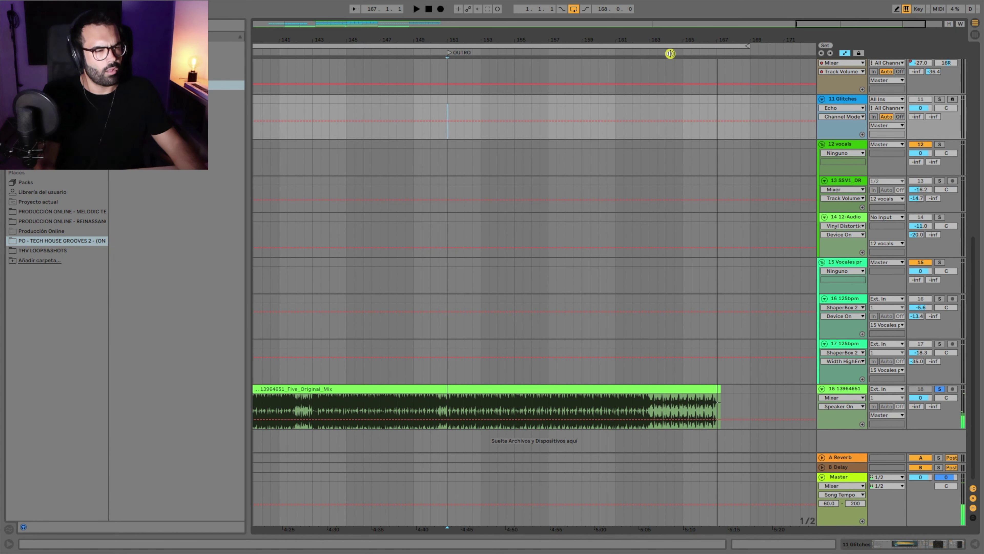
Listen to the reference track's ending between about bars 160 and 167 to find where the second outro part starts.
{"action": "left_click", "coordinate": [670, 53]}
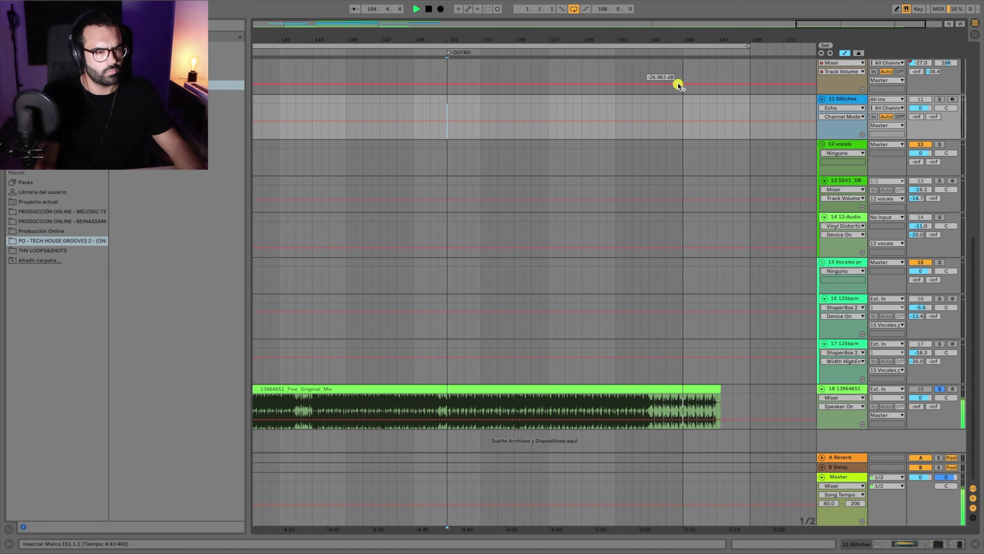
{"action": "key", "text": "space"}
{"action": "left_click", "coordinate": [594, 53]}
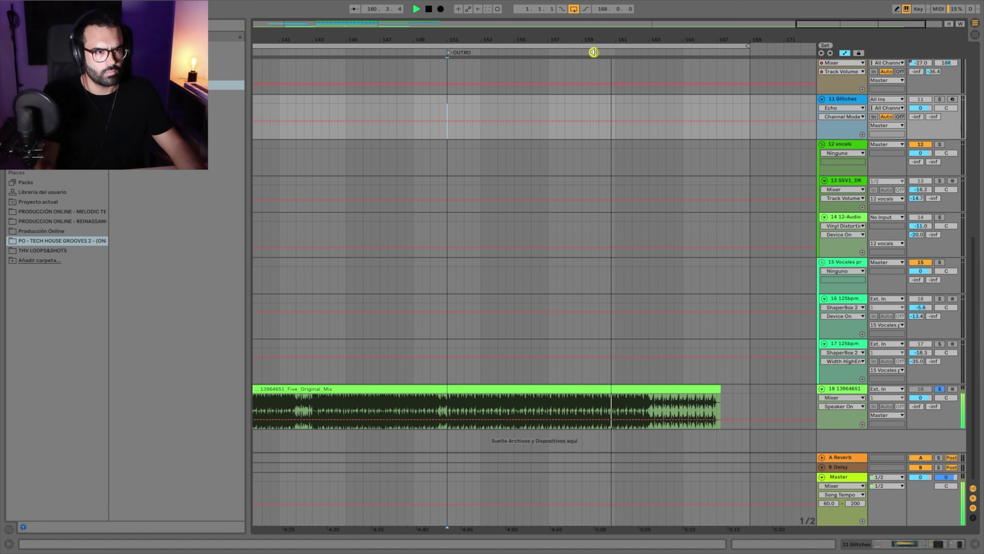
{"action": "key", "text": "space"}
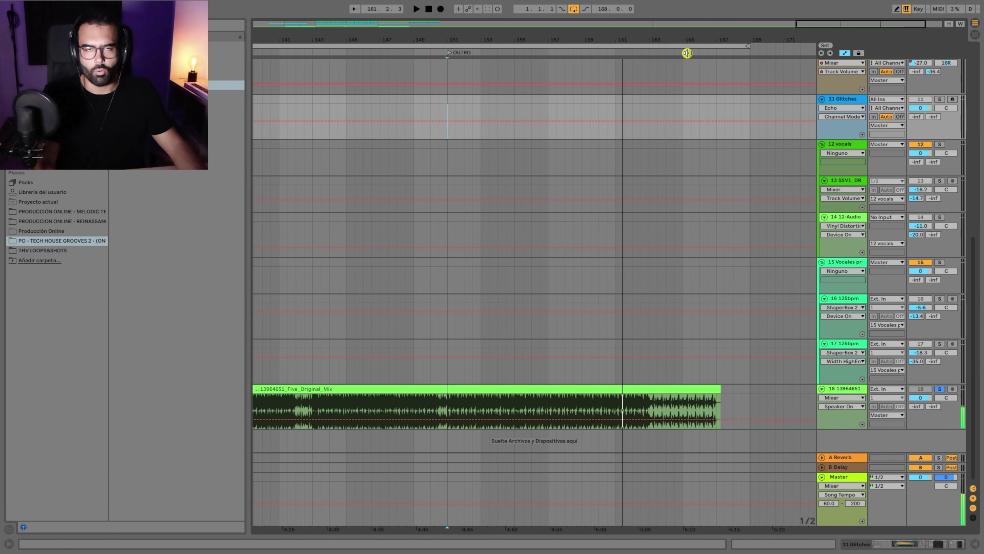
{"action": "left_click", "coordinate": [687, 53]}
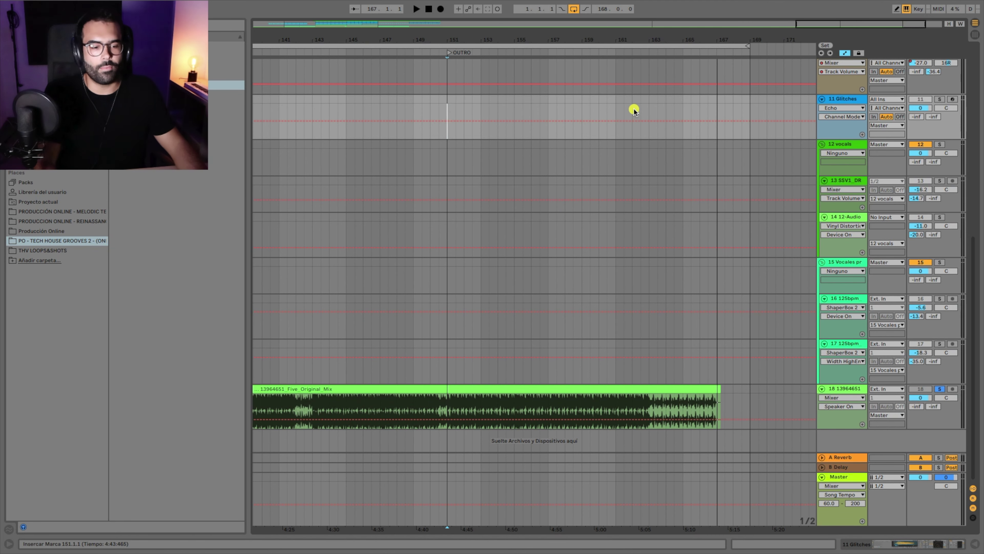
Add a locator named OUTRO 2 at bar 163, where the reference track's waveform thins out.
{"action": "left_click_drag", "start_coordinate": [654, 44], "coordinate": [637, 61]}
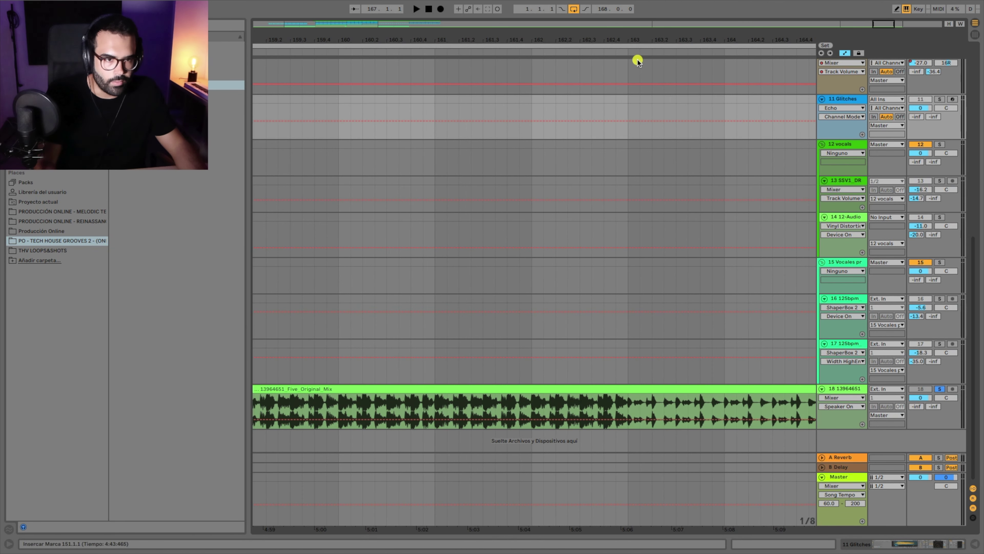
{"action": "right_click", "coordinate": [626, 53]}
{"action": "left_click", "coordinate": [632, 77]}
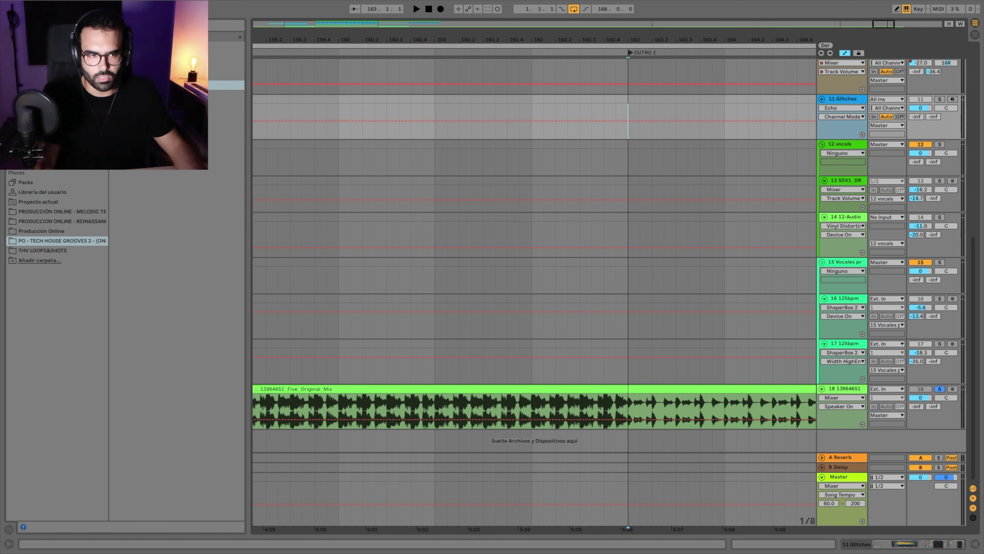
Add a locator named PARON 1 at bar 81, where the reference track's main break begins.
{"action": "key", "text": "w"}
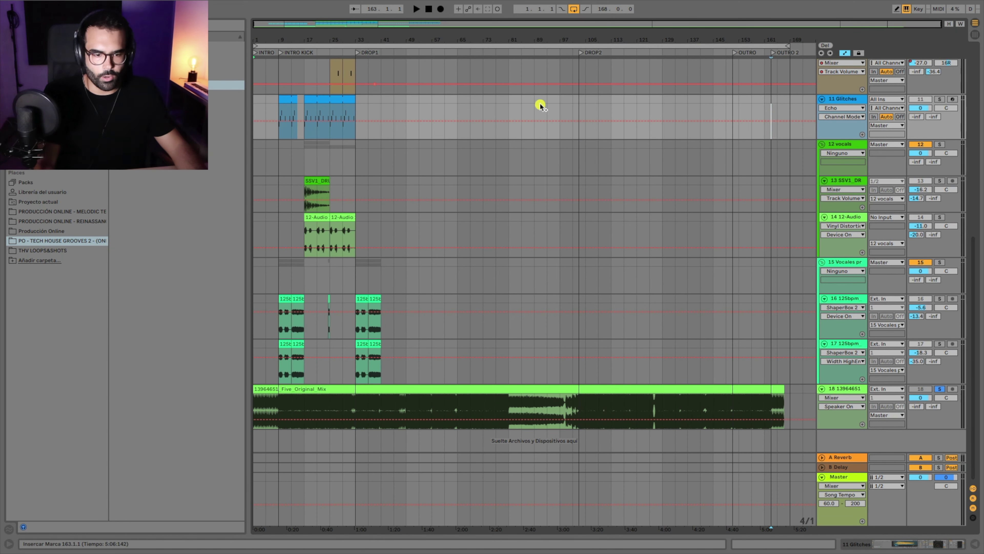
{"action": "left_click_drag", "start_coordinate": [510, 40], "coordinate": [501, 62]}
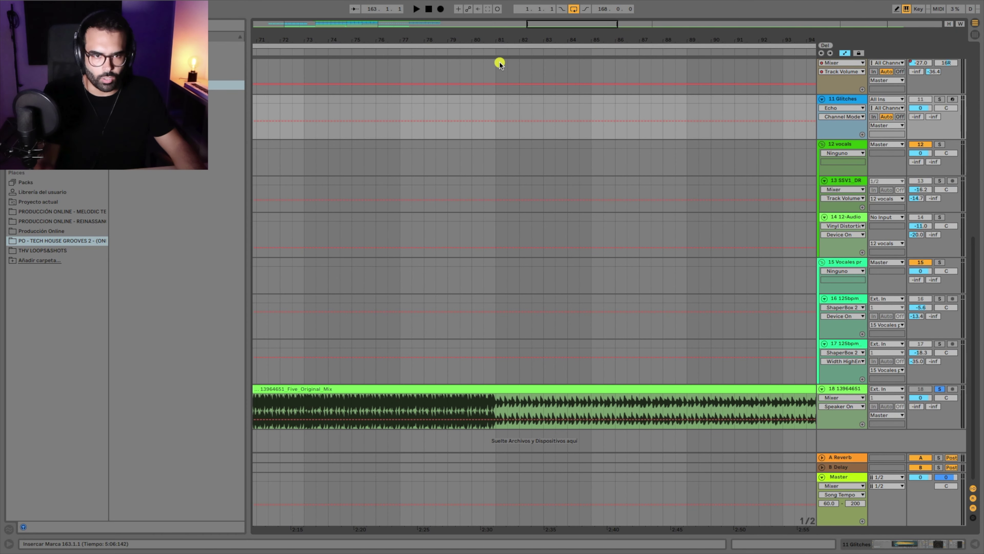
{"action": "right_click", "coordinate": [495, 52]}
{"action": "left_click", "coordinate": [510, 79]}
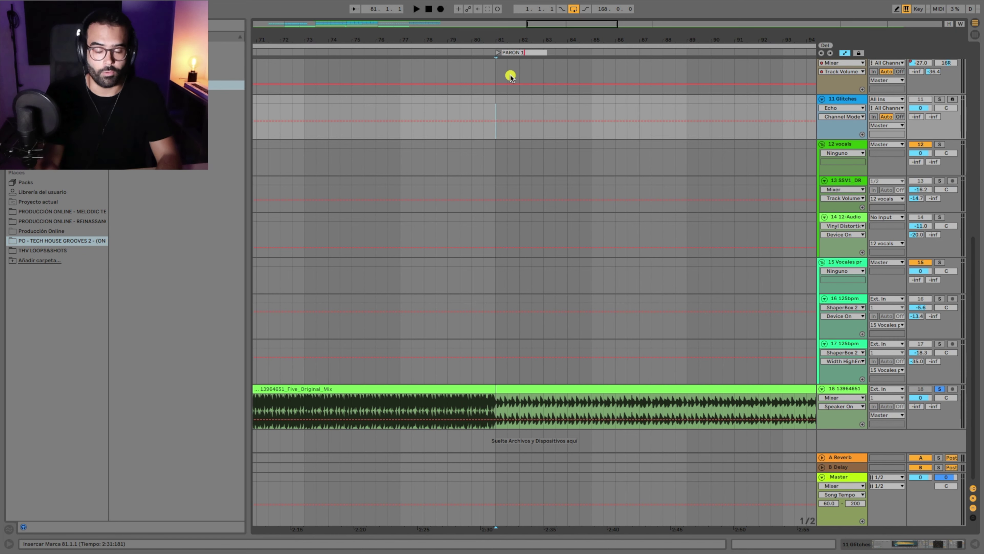
{"action": "key", "text": "Return"}
Check the length of the break from bar 81 and listen to the short cut in the reference around bar 126.
{"action": "key", "text": "minus"}
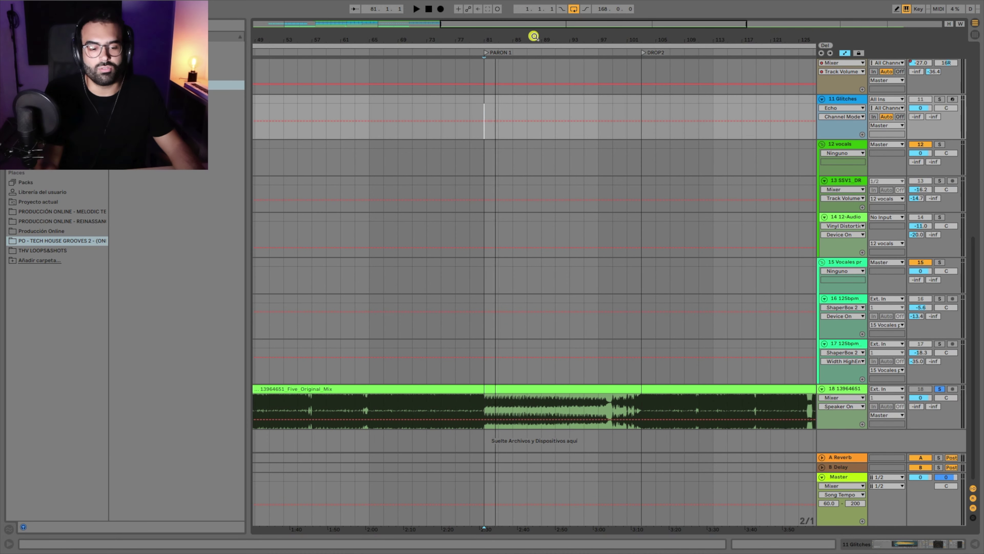
{"action": "left_click_drag", "start_coordinate": [494, 366], "coordinate": [629, 364]}
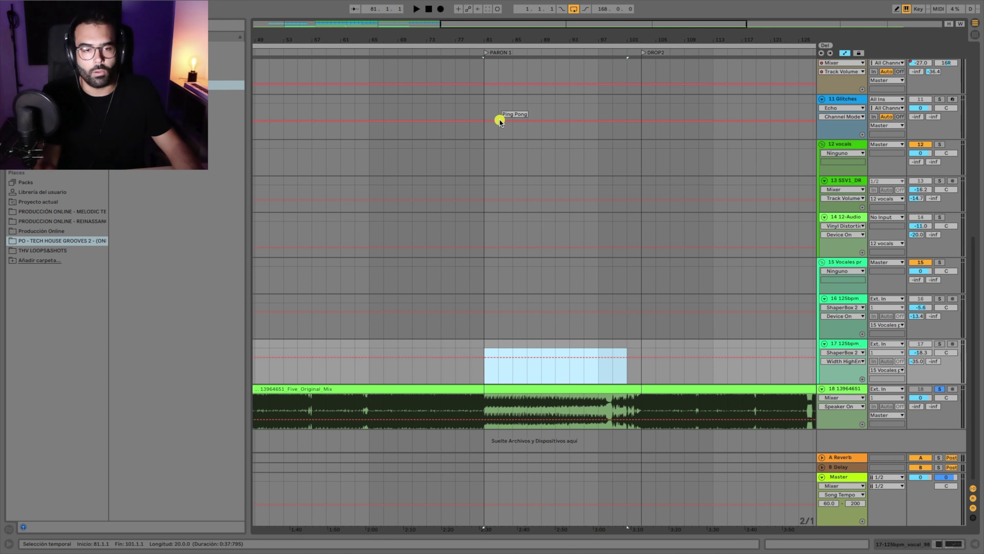
{"action": "mouse_move", "coordinate": [519, 33]}
{"action": "left_mouse_down"}
{"action": "mouse_move", "coordinate": [525, 17]}
{"action": "mouse_move", "coordinate": [526, 33]}
{"action": "left_mouse_up"}
{"action": "left_click_drag", "start_coordinate": [669, 43], "coordinate": [512, 128]}
{"action": "left_click", "coordinate": [391, 53]}
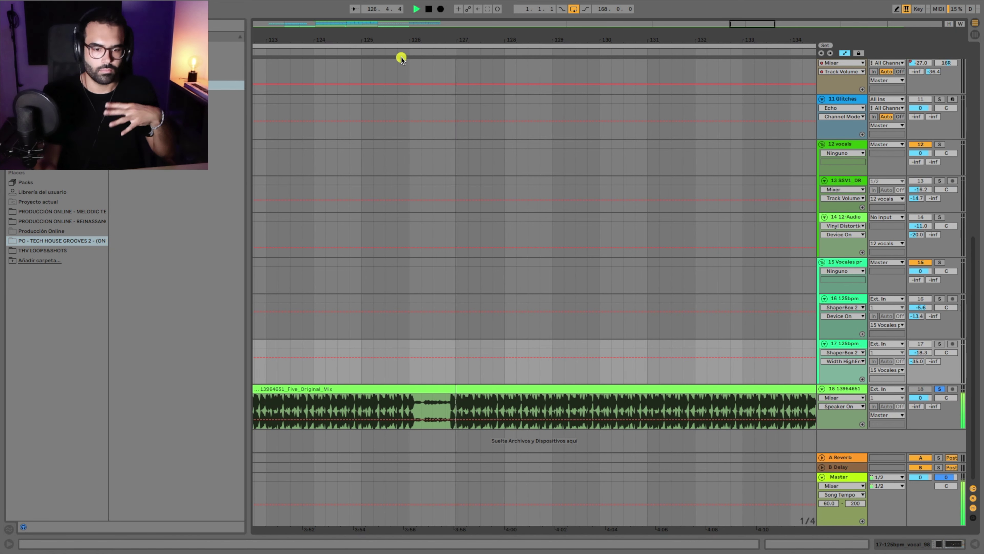
{"action": "key", "text": "space"}
Examine the first drop from bar 33 and listen to the reference's transitions around bars 41 and 49.
{"action": "left_click_drag", "start_coordinate": [404, 34], "coordinate": [699, 4]}
{"action": "left_click_drag", "start_coordinate": [314, 43], "coordinate": [310, 76]}
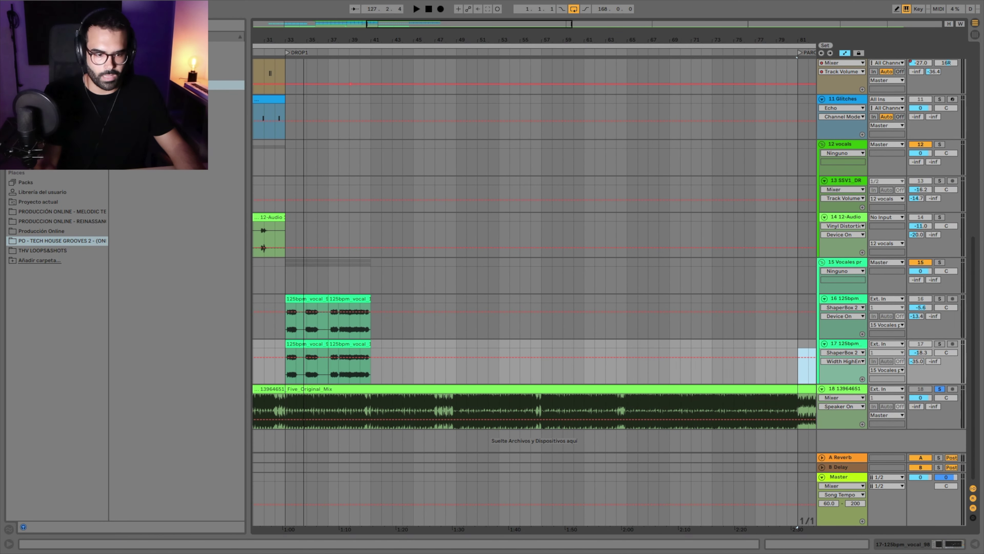
{"action": "left_click_drag", "start_coordinate": [288, 232], "coordinate": [368, 236]}
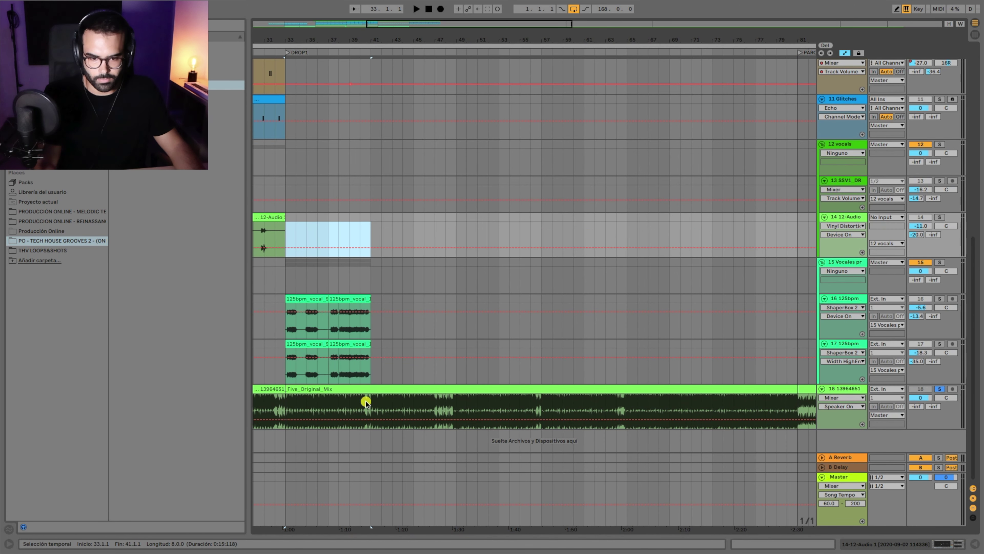
{"action": "left_click", "coordinate": [361, 53]}
{"action": "key", "text": "space"}
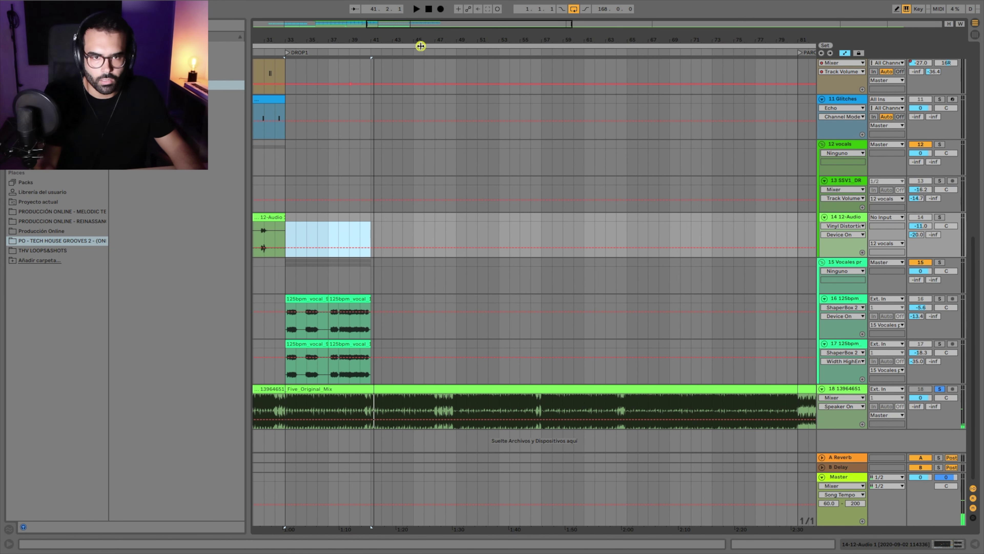
{"action": "left_click", "coordinate": [437, 52]}
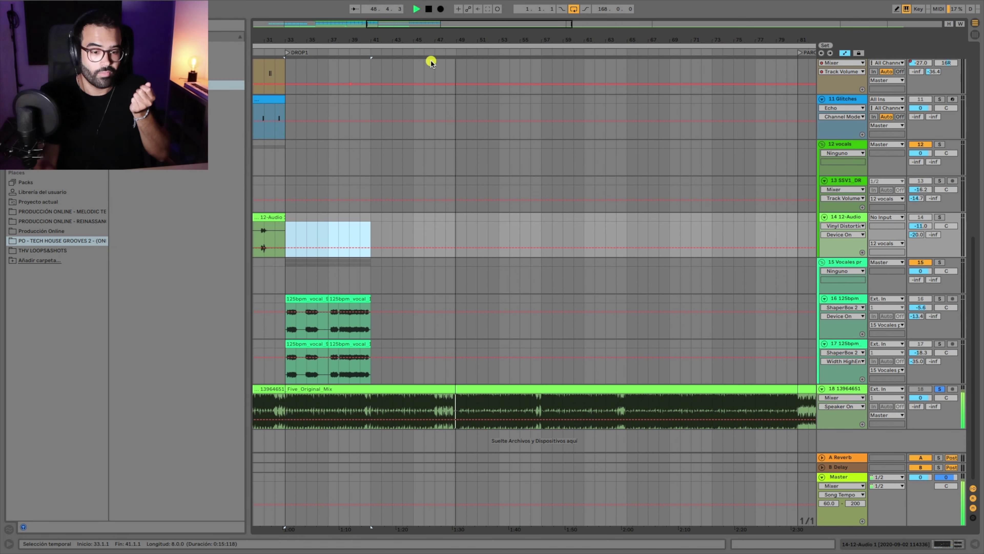
{"action": "key", "text": "space"}
Add a locator named DROP1.2 at bar 49.
{"action": "right_click", "coordinate": [457, 54]}
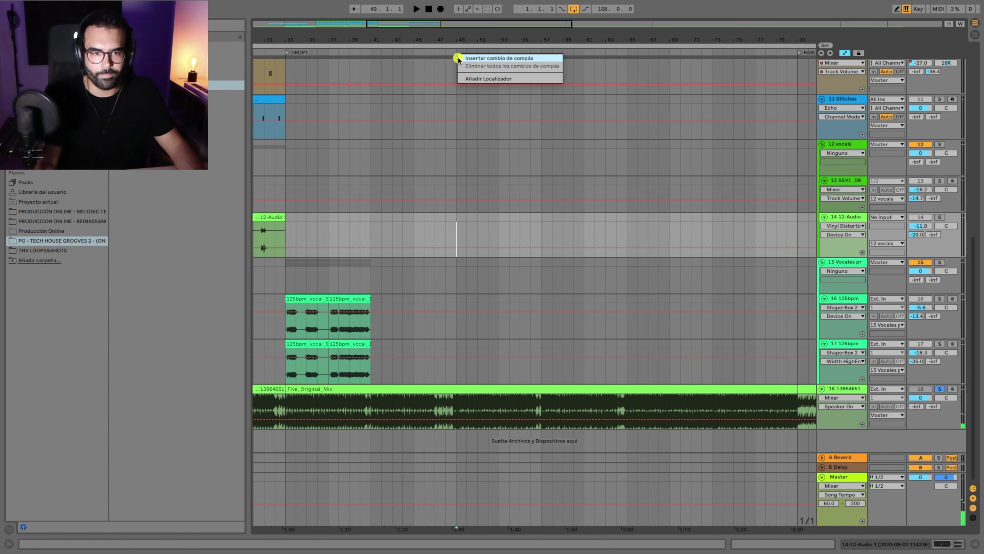
{"action": "left_click", "coordinate": [468, 77]}
{"action": "type", "text": "DROP1."}
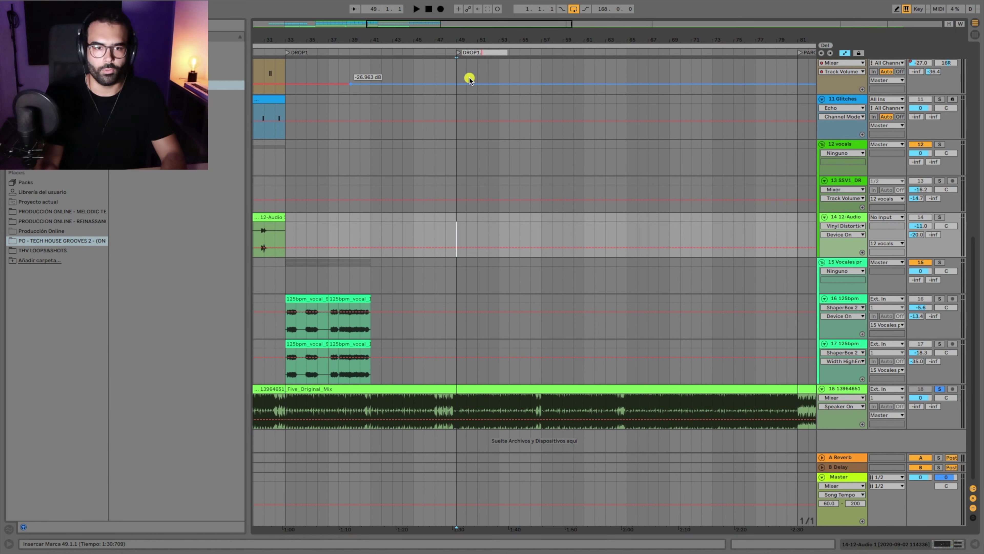
{"action": "type", "text": "2"}
{"action": "key", "text": "Return"}
Listen to the reference track's transition around bar 57.
{"action": "left_click_drag", "start_coordinate": [533, 44], "coordinate": [493, 53]}
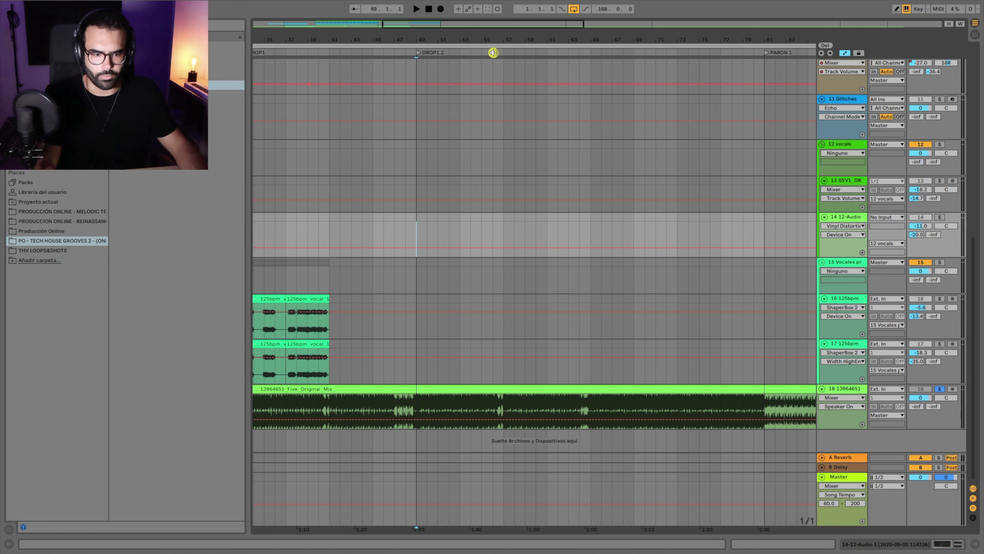
{"action": "left_click", "coordinate": [495, 52]}
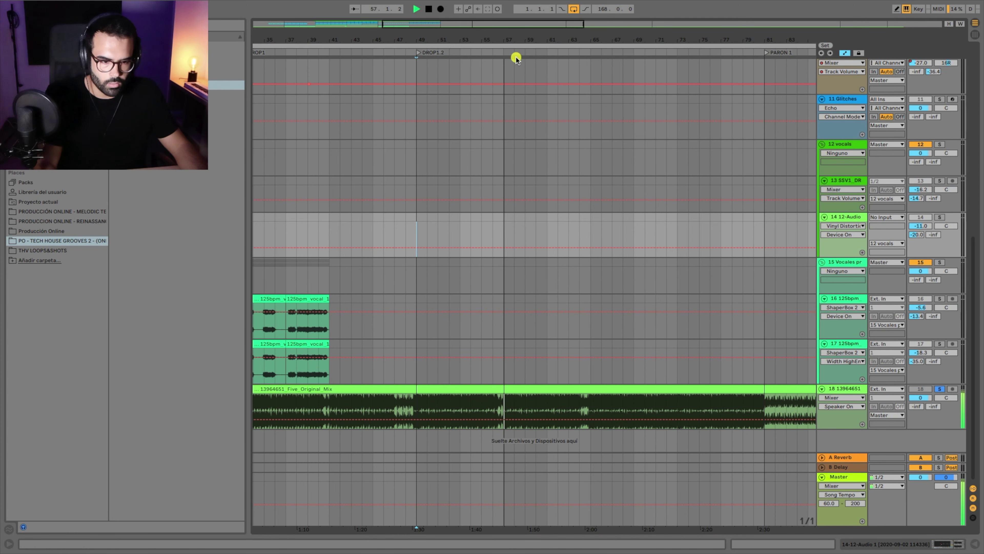
{"action": "key", "text": "space"}
Measure the sixteen-bar blocks from bar 49 to 65 and from bar 33 to 49 on track 17.
{"action": "left_click", "coordinate": [591, 84]}
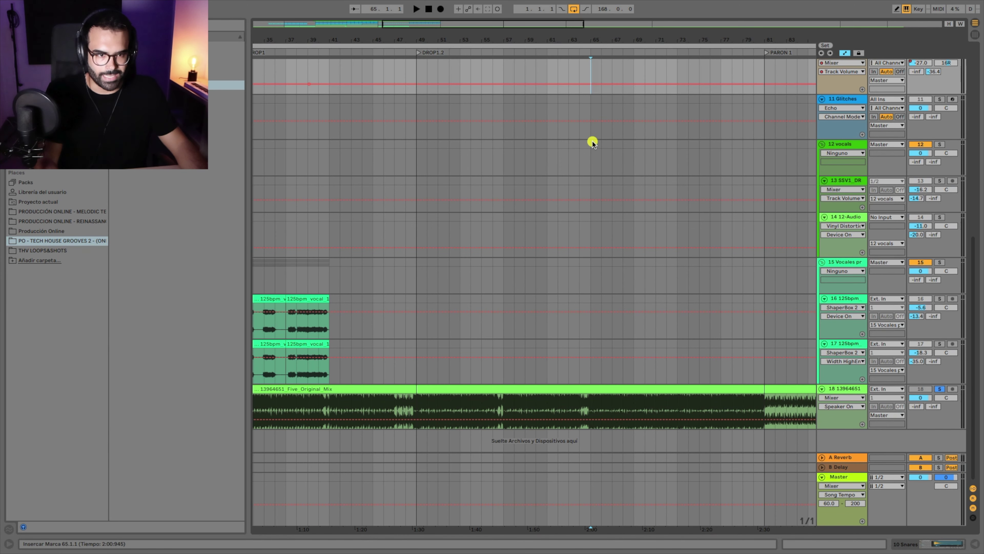
{"action": "left_click_drag", "start_coordinate": [590, 378], "coordinate": [416, 361]}
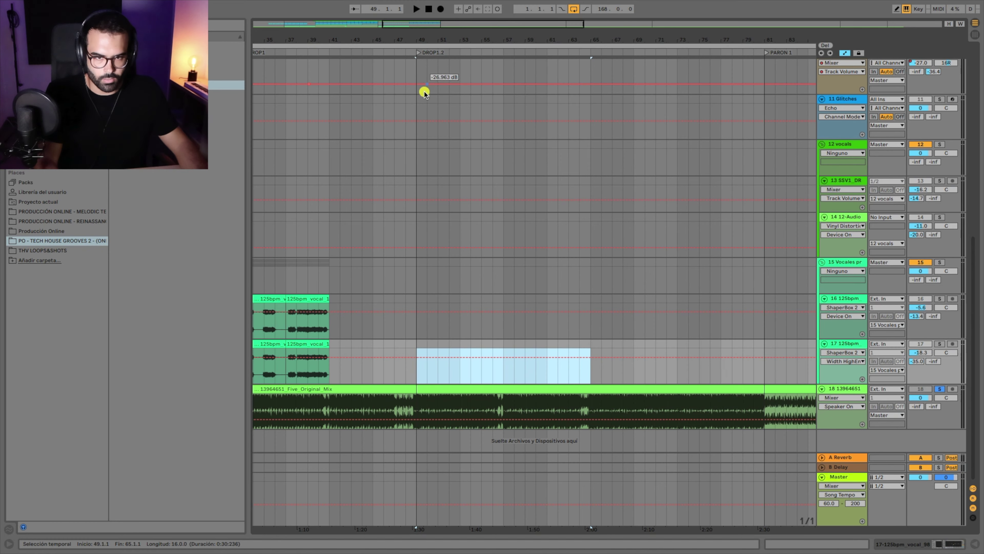
{"action": "scroll", "coordinate": [518, 164], "scroll_direction": "left", "scroll_amount": 3}
{"action": "left_click_drag", "start_coordinate": [523, 378], "coordinate": [349, 360]}
Count the drop's length on the Glitches track by extending a time selection from bar 33 to bar 65.
{"action": "mouse_move", "coordinate": [353, 103]}
{"action": "left_mouse_down"}
{"action": "mouse_move", "coordinate": [464, 119]}
{"action": "mouse_move", "coordinate": [695, 117]}
{"action": "mouse_move", "coordinate": [350, 100]}
{"action": "left_mouse_up"}
{"action": "left_click", "coordinate": [528, 111]}
{"action": "left_click", "coordinate": [569, 107]}
{"action": "left_click", "coordinate": [611, 113]}
{"action": "left_click", "coordinate": [656, 110]}
{"action": "left_click", "coordinate": [697, 108]}
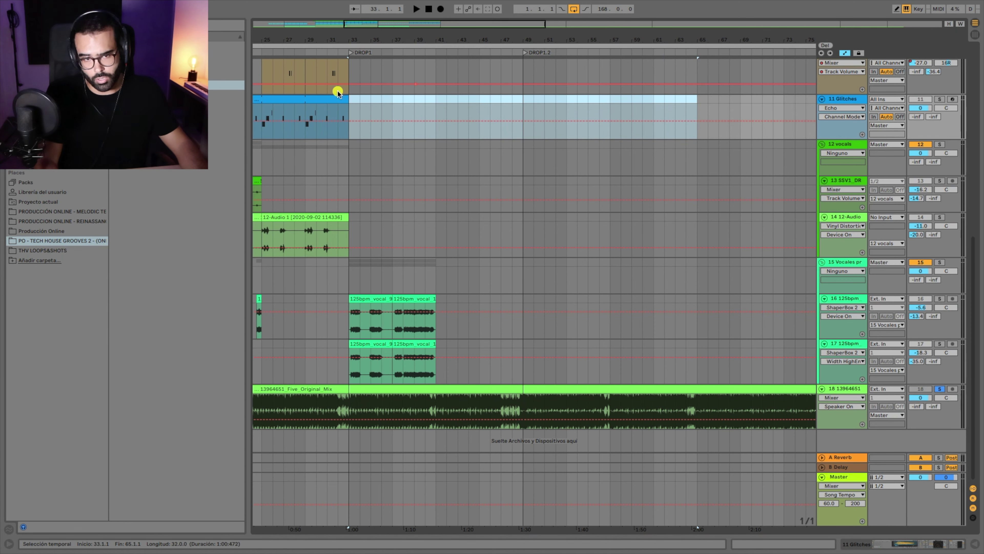
Play the opening of the first drop from the DROP1 locator at bar 33.
{"action": "left_click_drag", "start_coordinate": [366, 36], "coordinate": [315, 71]}
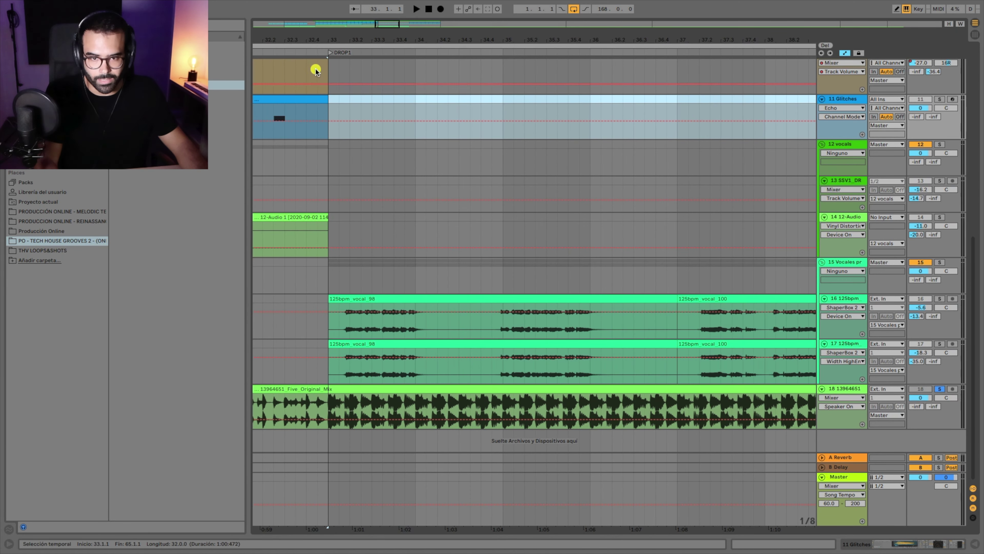
{"action": "left_click", "coordinate": [329, 53]}
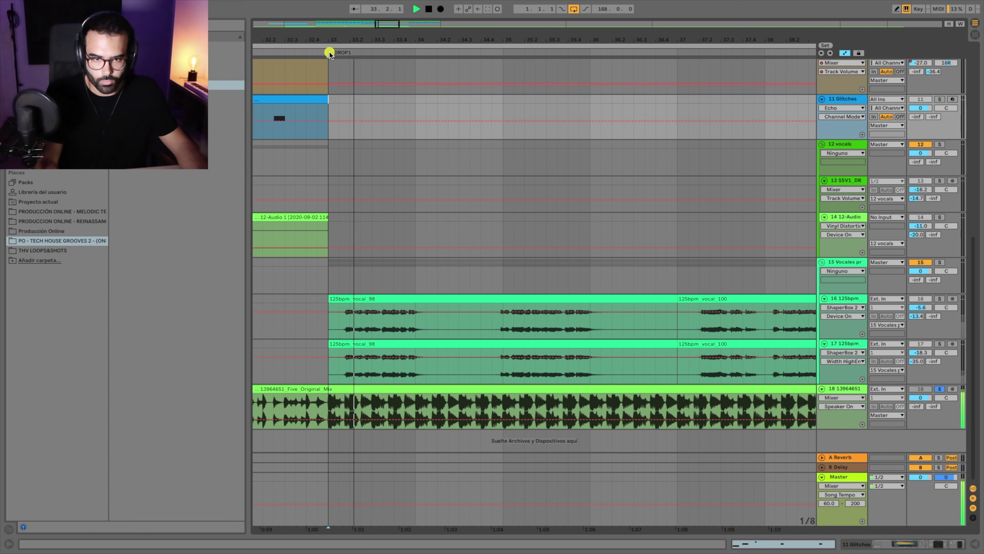
{"action": "key", "text": "space"}
Review the DROP1 and DROP1.2 blocks together by selecting bars 33 to 65 on the Glitches track.
{"action": "mouse_move", "coordinate": [407, 42]}
{"action": "left_mouse_down"}
{"action": "mouse_move", "coordinate": [407, 11]}
{"action": "mouse_move", "coordinate": [408, 62]}
{"action": "left_mouse_up"}
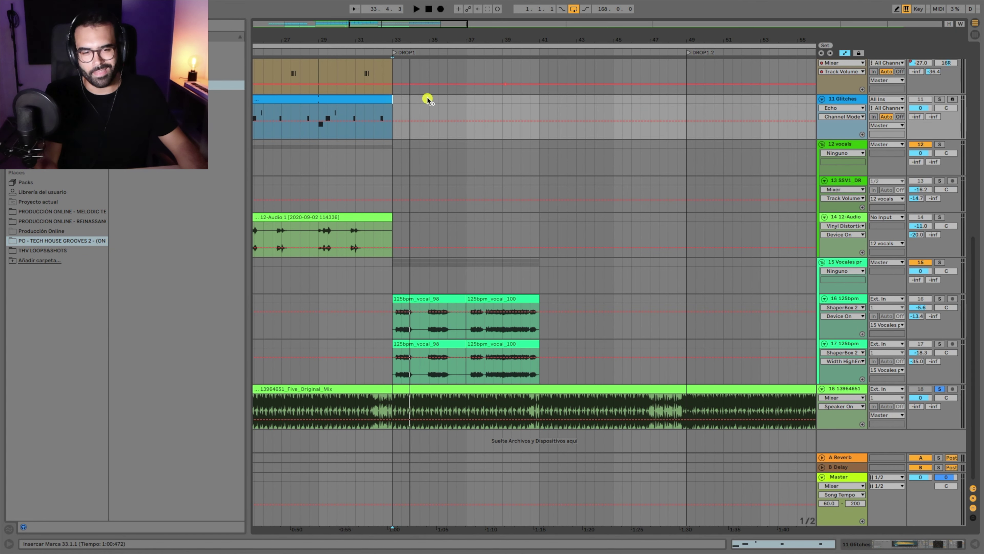
{"action": "left_click", "coordinate": [466, 112]}
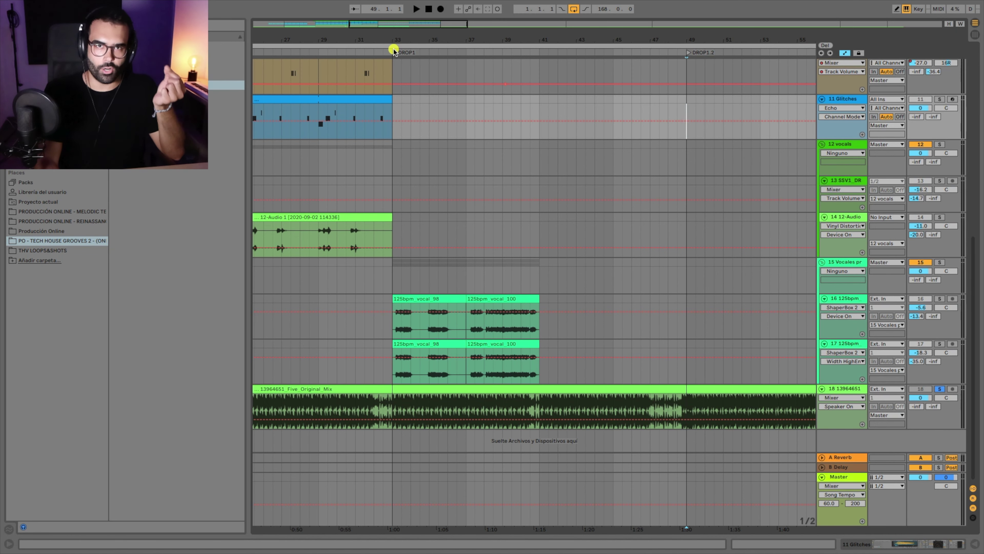
{"action": "left_click_drag", "start_coordinate": [512, 33], "coordinate": [426, 39]}
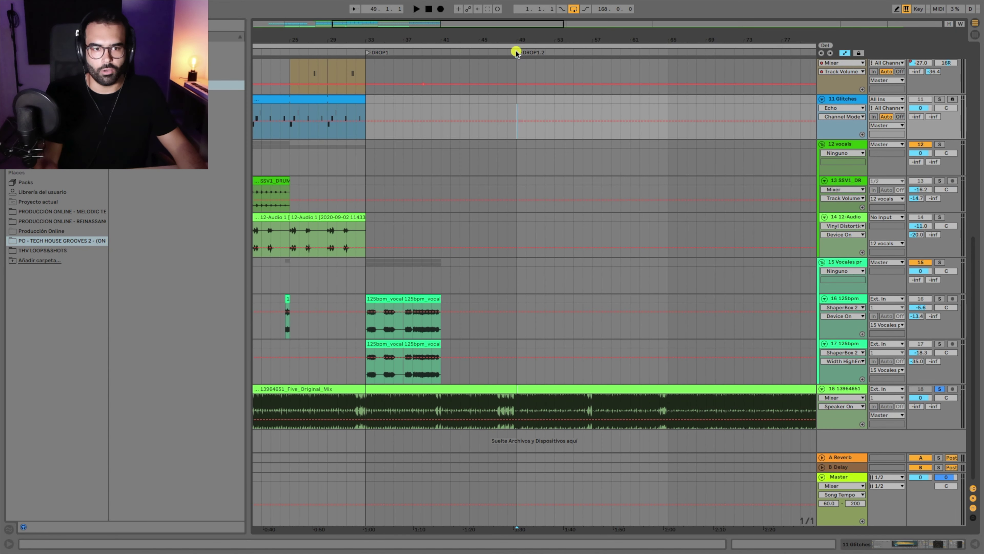
{"action": "left_click_drag", "start_coordinate": [670, 106], "coordinate": [366, 116]}
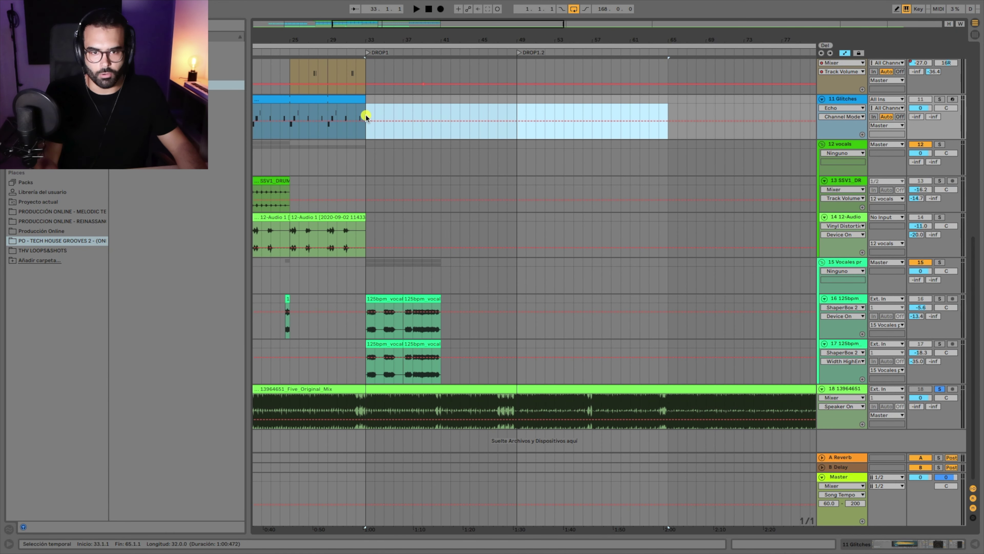
Check the block from bar 65 to 81 and add a locator named DROP 1.3 at bar 65.
{"action": "left_click_drag", "start_coordinate": [565, 34], "coordinate": [532, 77]}
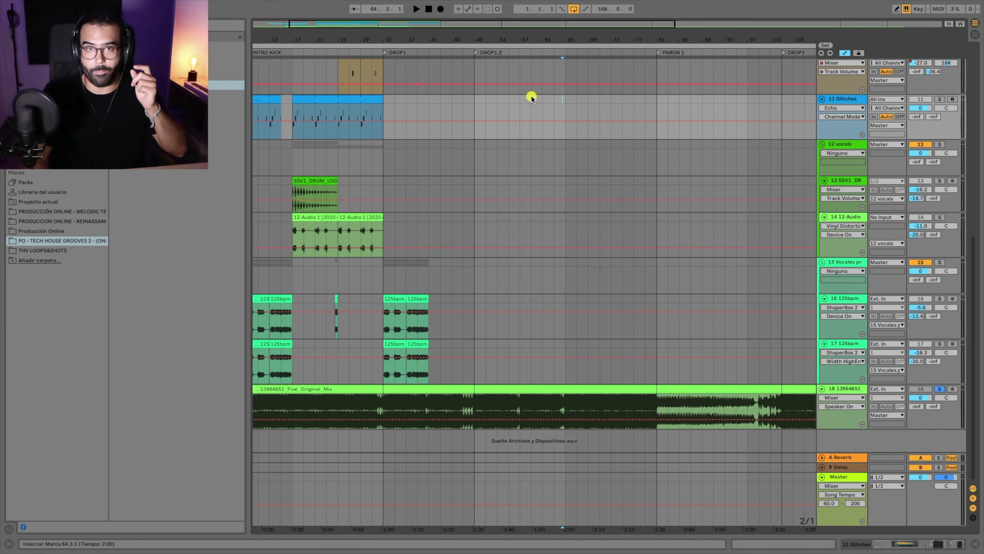
{"action": "left_click", "coordinate": [543, 83]}
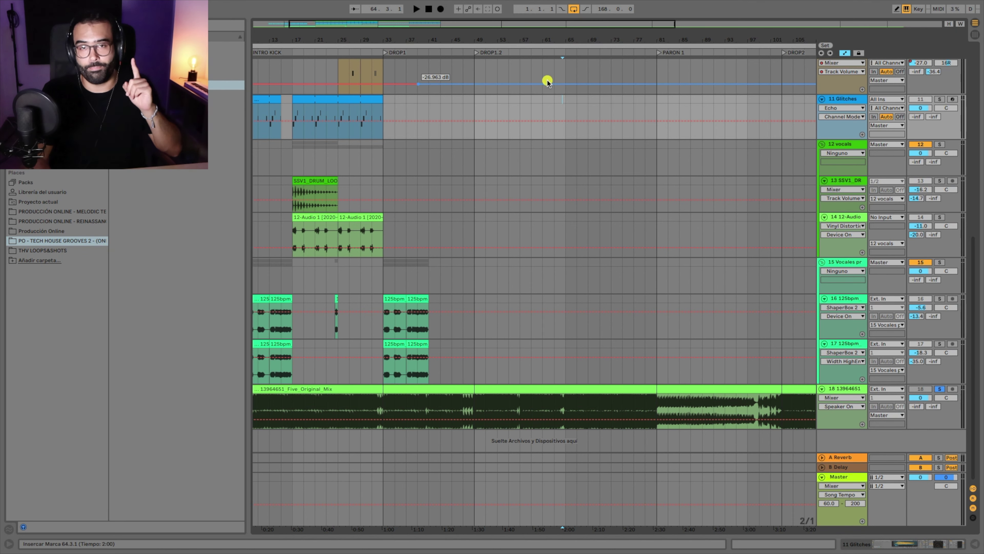
{"action": "left_click_drag", "start_coordinate": [565, 69], "coordinate": [655, 76]}
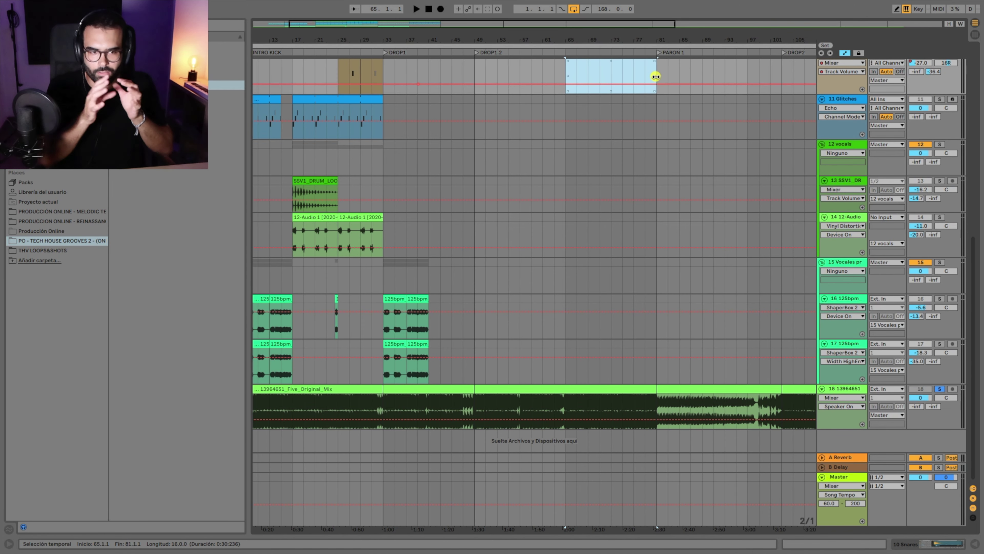
{"action": "right_click", "coordinate": [566, 53]}
{"action": "left_click", "coordinate": [575, 81]}
{"action": "type", "text": "DROP 1.3"}
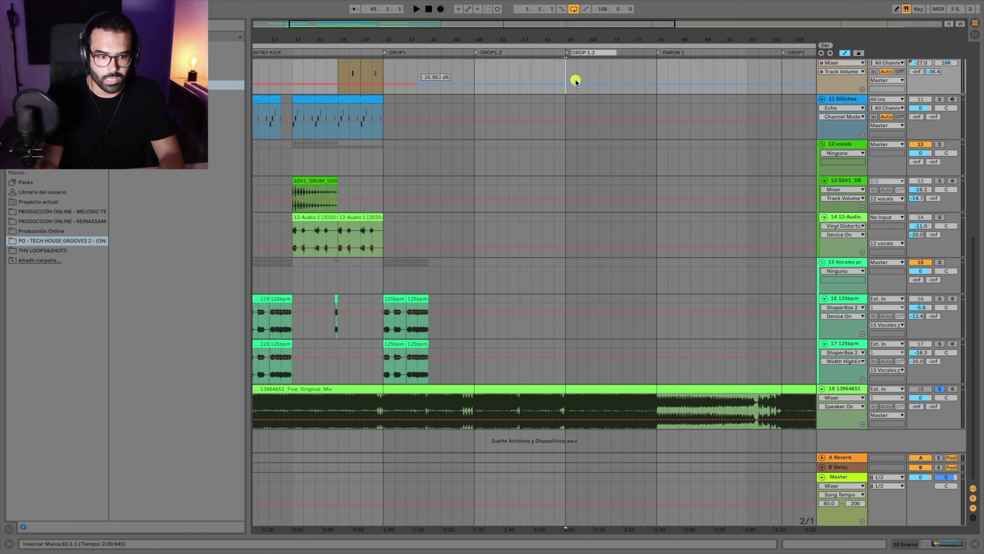
{"action": "key", "text": "Return"}
Review the DROP 1.3 block up to bar 81 and the short cut around bars 55 to 57.
{"action": "left_click_drag", "start_coordinate": [562, 371], "coordinate": [655, 368]}
{"action": "left_click", "coordinate": [588, 376]}
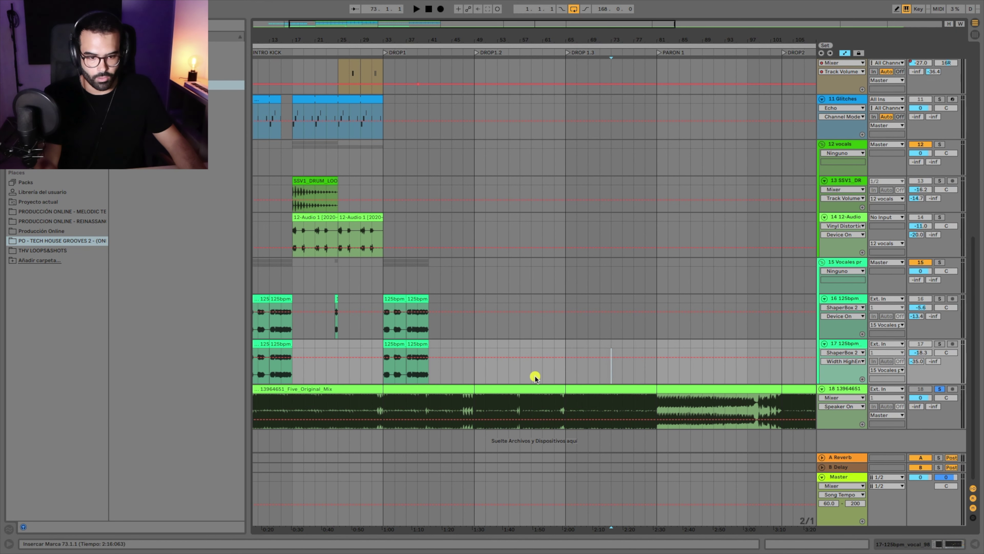
{"action": "left_click", "coordinate": [513, 370], "text": "shift"}
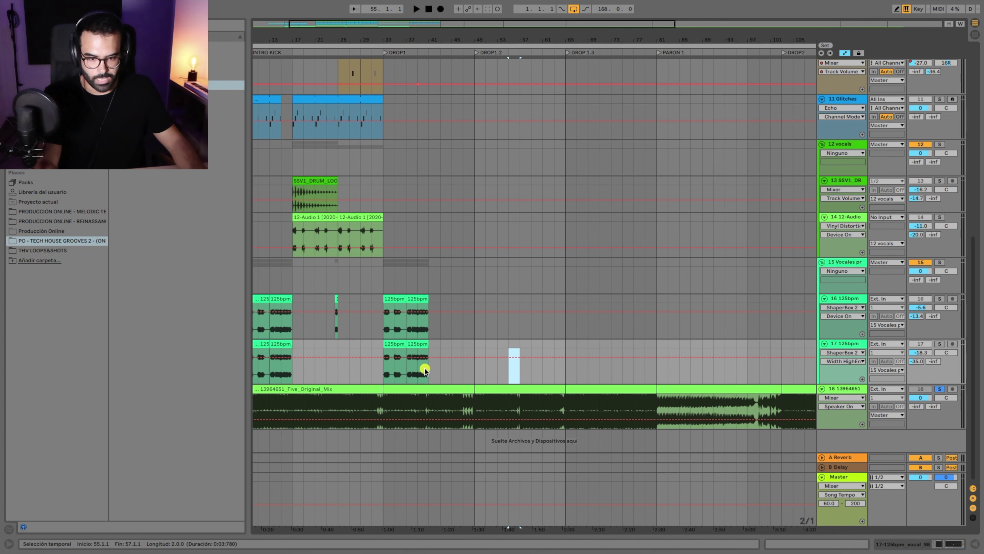
Review the short cut at bars 39 to 43 of the reference track and the DROP 1.3 block at bars 67 to 79.
{"action": "left_click", "coordinate": [424, 403]}
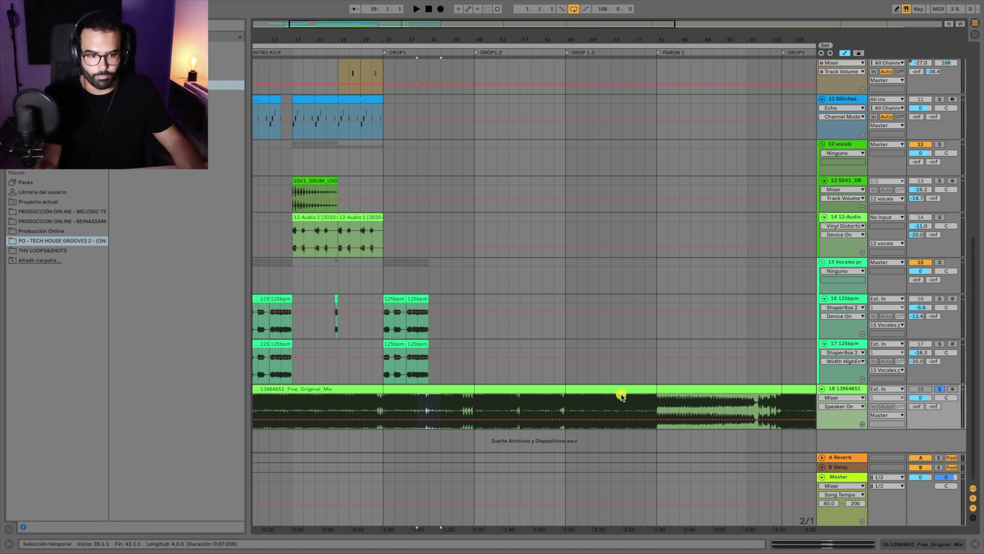
{"action": "left_click_drag", "start_coordinate": [568, 321], "coordinate": [656, 317]}
{"action": "left_click_drag", "start_coordinate": [576, 323], "coordinate": [640, 319]}
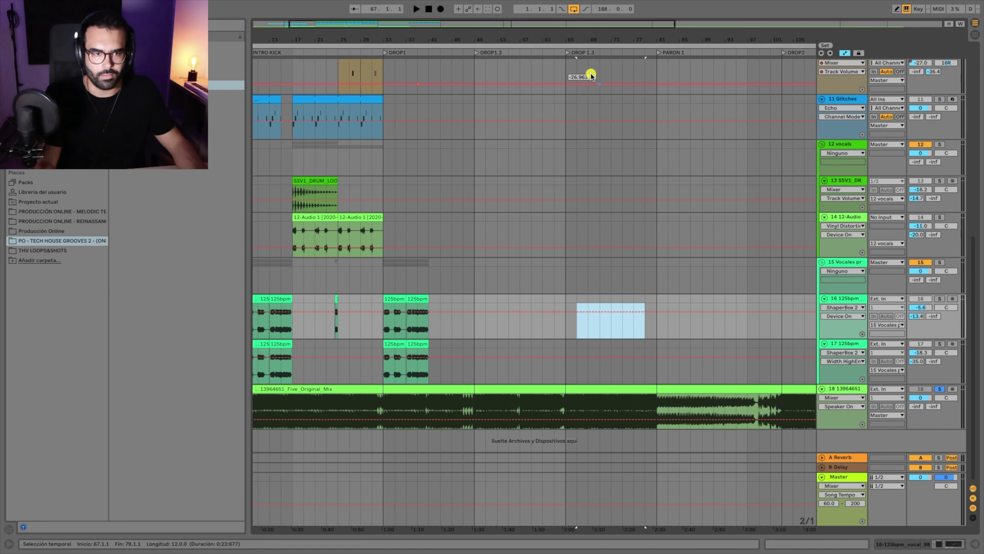
Play the end of the break from about bar 98 to hear the transition into DROP2.
{"action": "left_click_drag", "start_coordinate": [578, 37], "coordinate": [622, 46]}
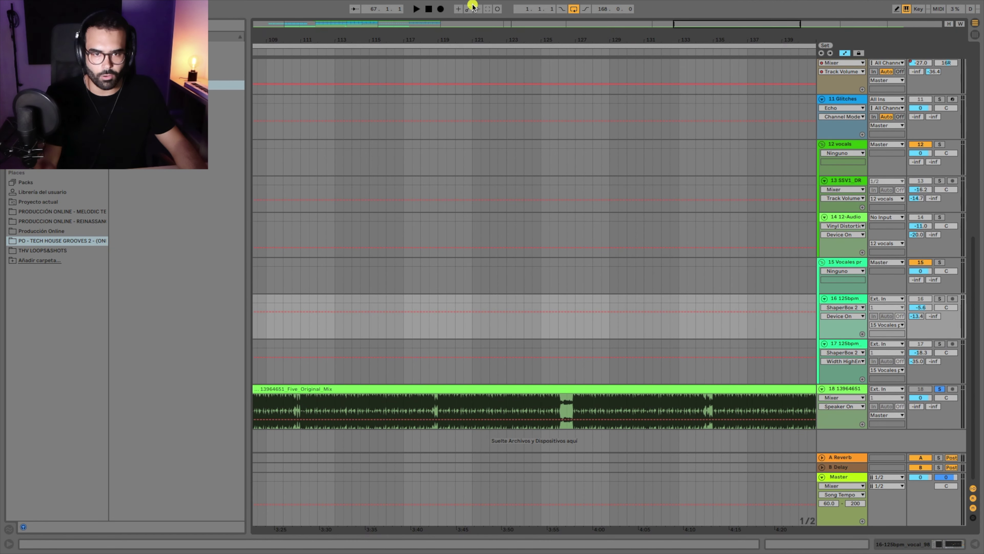
{"action": "scroll", "coordinate": [399, 39], "scroll_direction": "left", "scroll_amount": 5}
{"action": "left_click_drag", "start_coordinate": [336, 39], "coordinate": [447, 54]}
{"action": "left_click", "coordinate": [386, 52]}
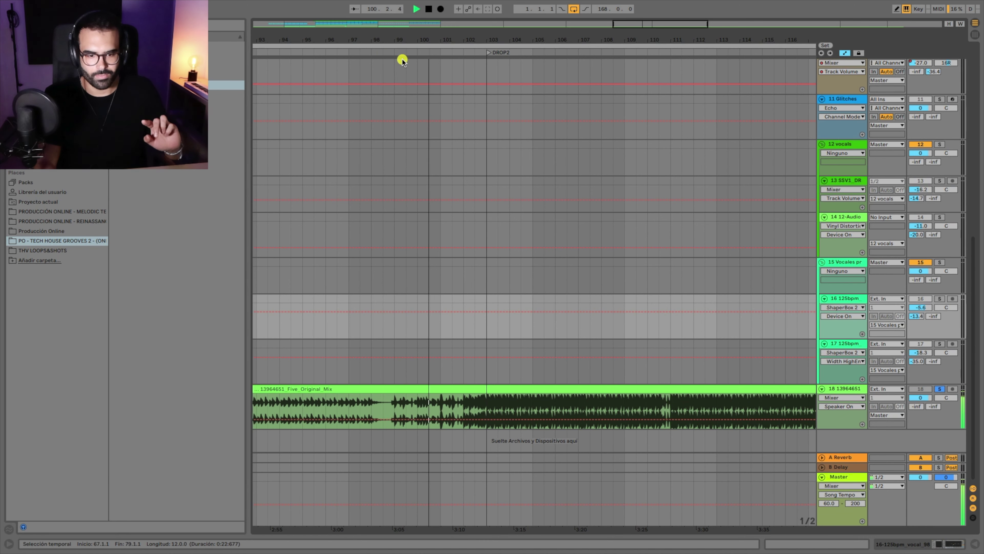
{"action": "key", "text": "space"}
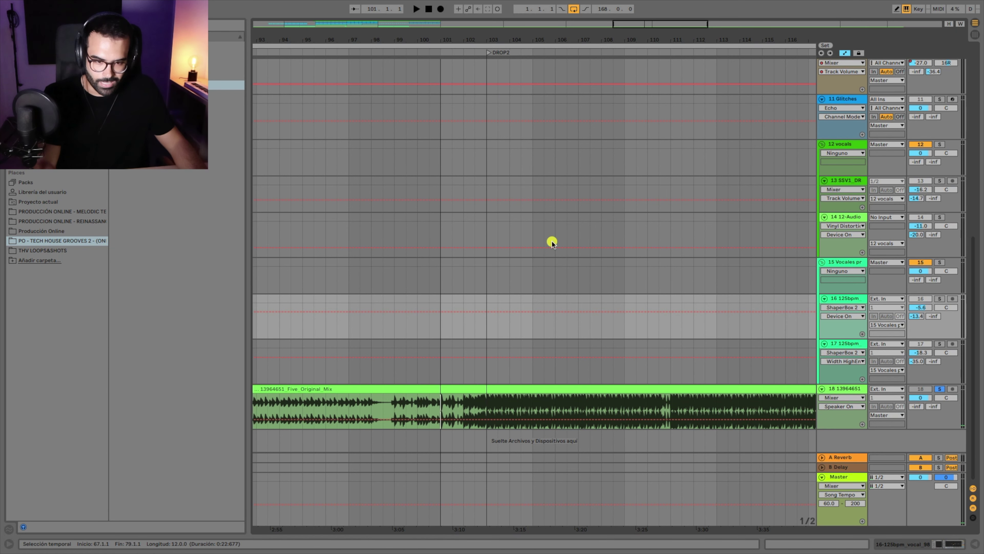
{"action": "left_click", "coordinate": [479, 54]}
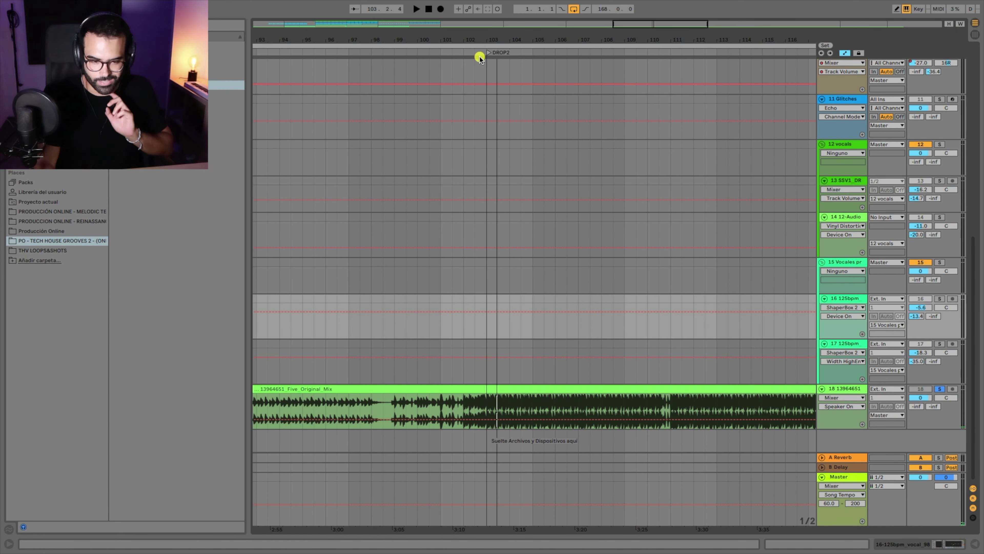
{"action": "left_click_drag", "start_coordinate": [487, 43], "coordinate": [487, 7]}
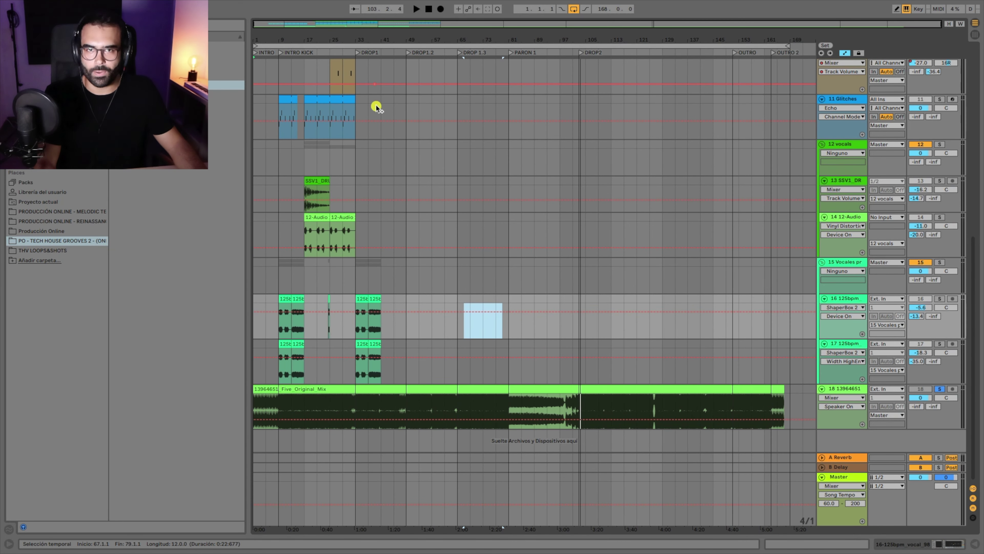
Review the second half of the timeline from bar 97 to 177 and fold the reference track 18.
{"action": "left_click_drag", "start_coordinate": [562, 362], "coordinate": [801, 367]}
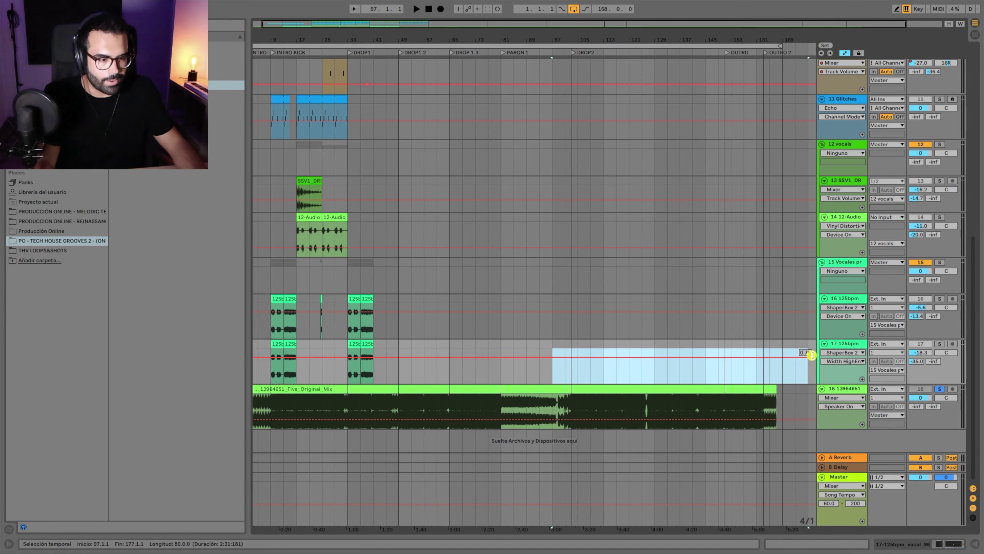
{"action": "scroll", "coordinate": [598, 232], "scroll_direction": "up", "scroll_amount": 6}
{"action": "scroll", "coordinate": [777, 391], "scroll_direction": "down", "scroll_amount": 4}
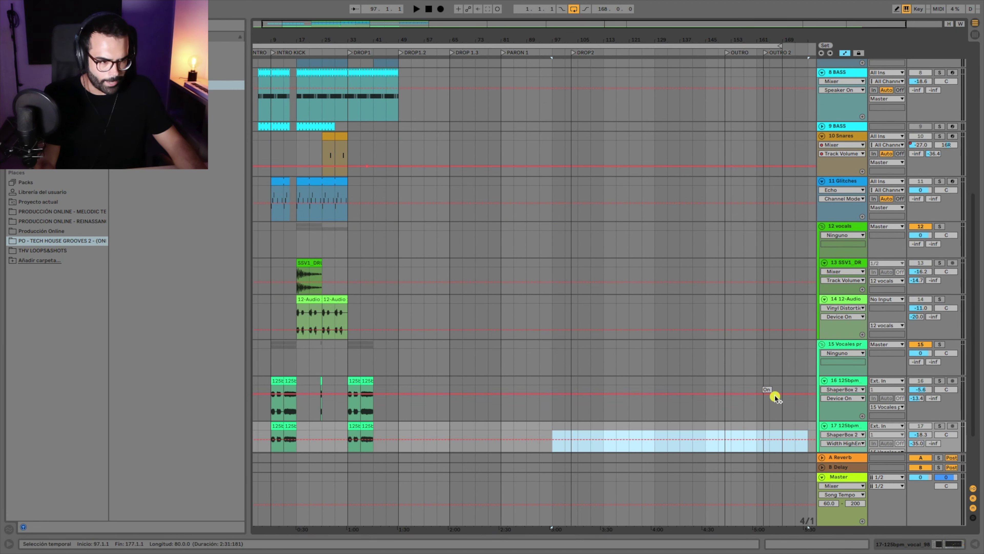
{"action": "scroll", "coordinate": [775, 396], "scroll_direction": "down", "scroll_amount": 2}
{"action": "left_click", "coordinate": [821, 447]}
{"action": "left_click", "coordinate": [822, 424]}
{"action": "scroll", "coordinate": [607, 310], "scroll_direction": "up", "scroll_amount": 10}
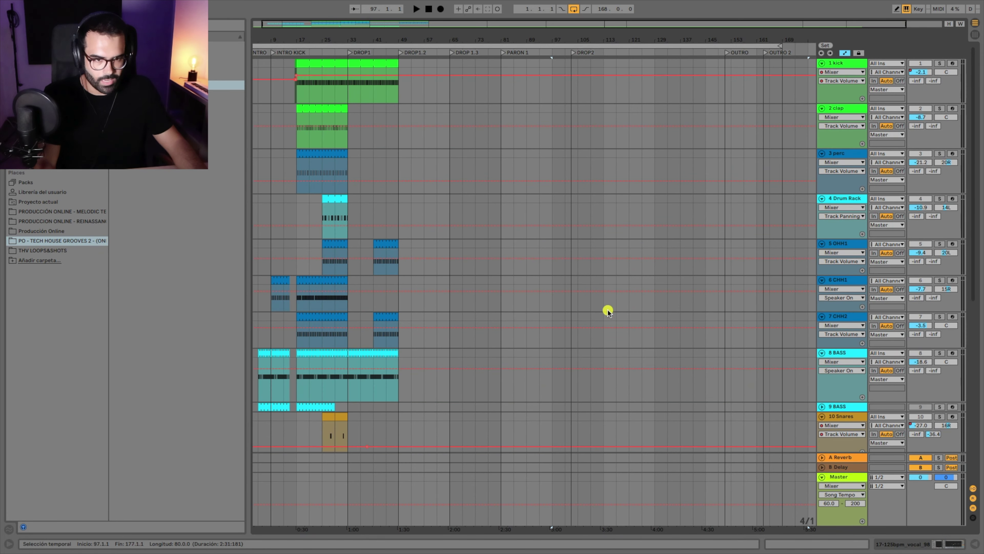
Extend the main kick clip from bar 17 through the arrangement to bar 167.
{"action": "left_click_drag", "start_coordinate": [392, 24], "coordinate": [392, 32]}
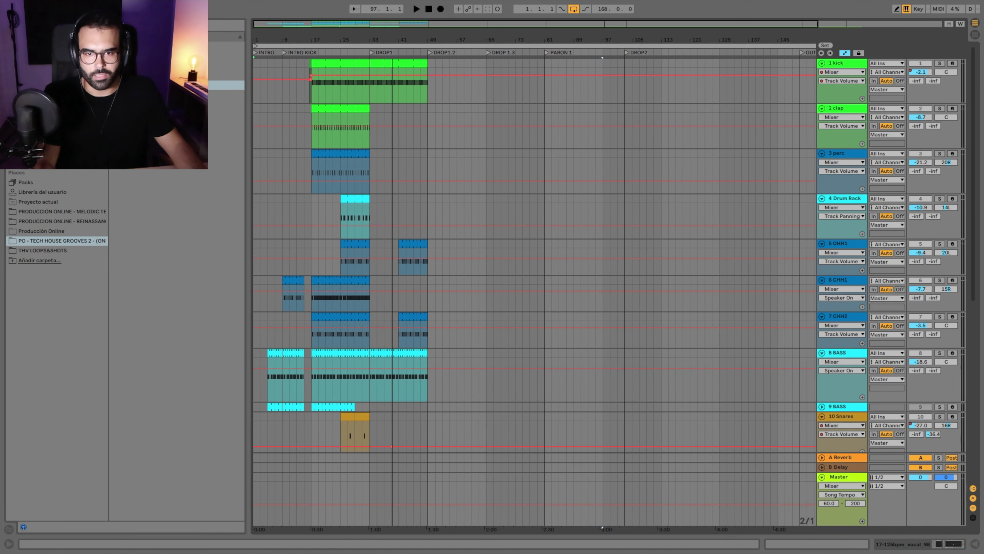
{"action": "left_click", "coordinate": [330, 60]}
{"action": "left_click_drag", "start_coordinate": [421, 65], "coordinate": [816, 66]}
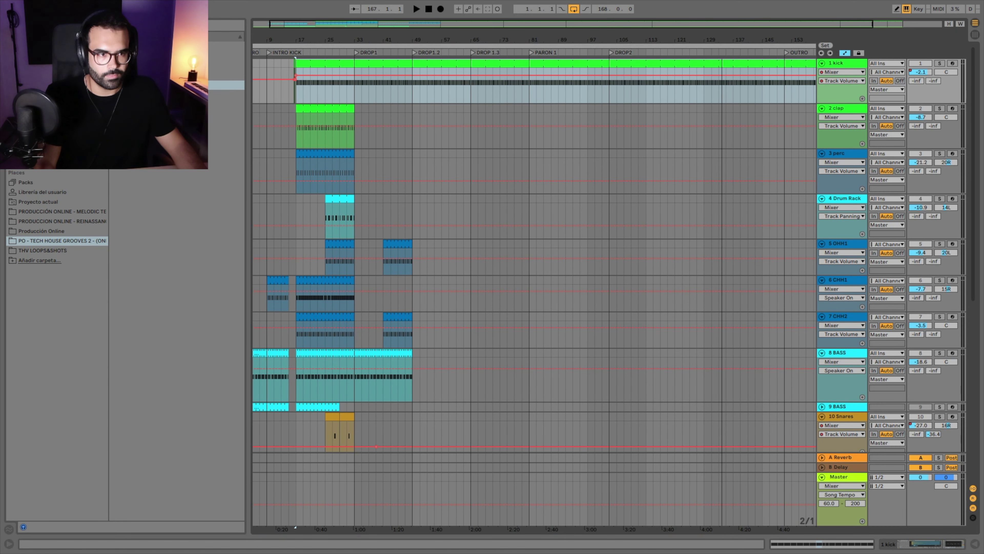
{"action": "key", "text": "w"}
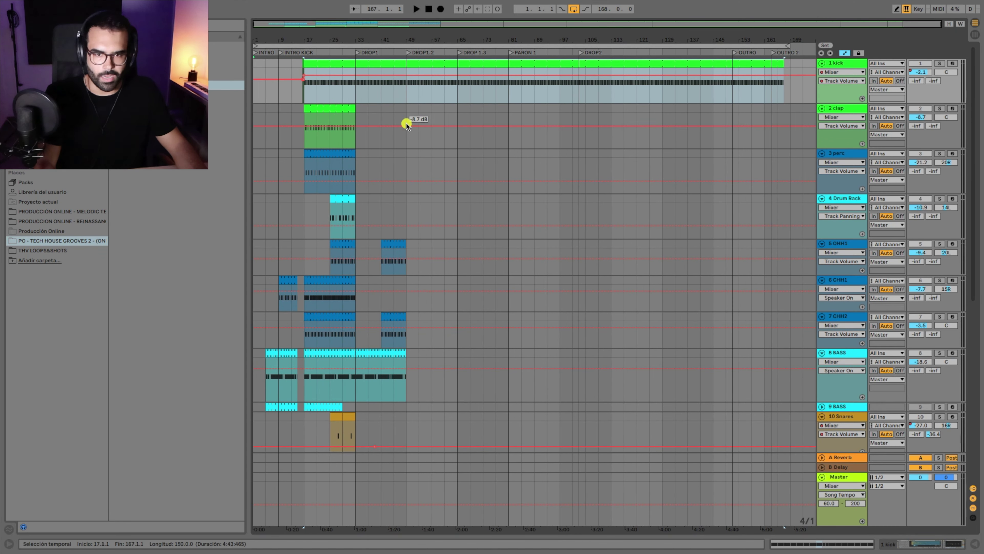
Extend the clap clips to bar 169 and check the note pattern of the clap clip at bar 17.
{"action": "left_click_drag", "start_coordinate": [354, 109], "coordinate": [789, 99]}
{"action": "left_click", "coordinate": [376, 106]}
{"action": "double_click", "coordinate": [377, 107]}
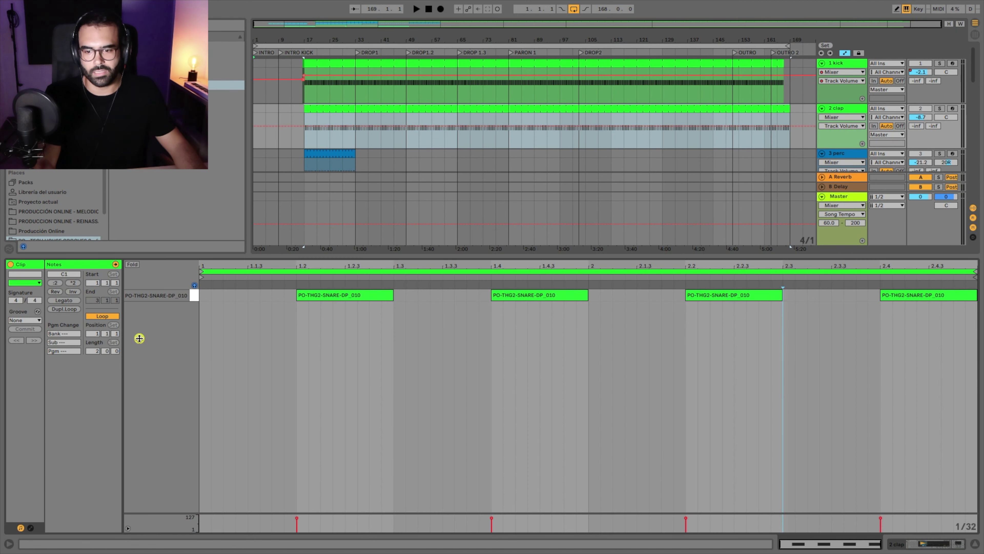
{"action": "left_click", "coordinate": [229, 270]}
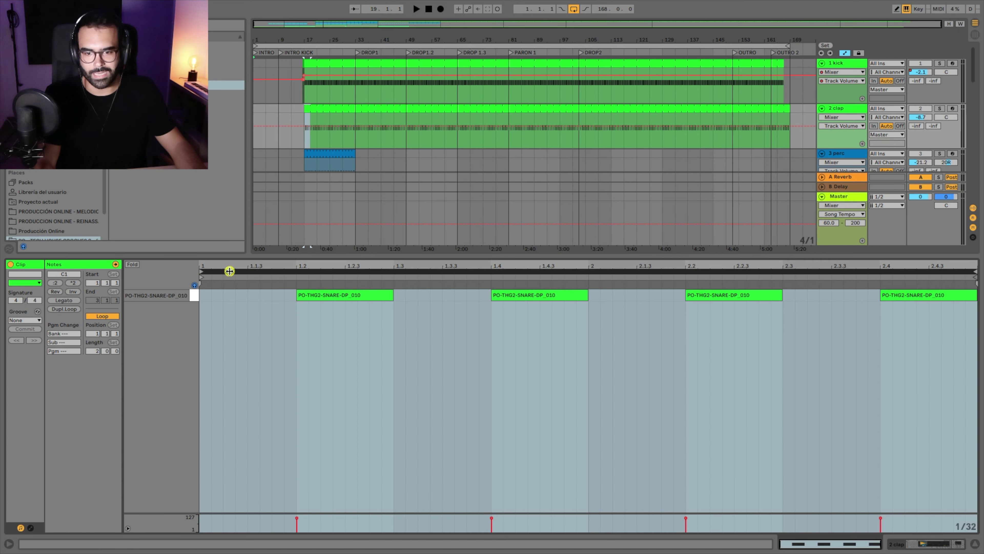
{"action": "double_click", "coordinate": [289, 254]}
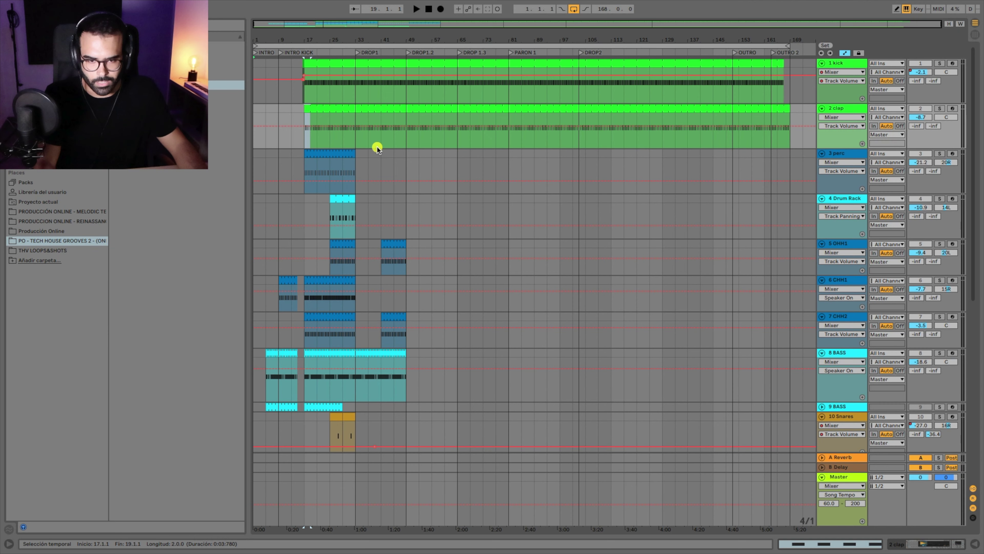
Extend the perc and Drum Rack clips to bar 169, matching the end of the clap.
{"action": "left_click_drag", "start_coordinate": [353, 156], "coordinate": [753, 157]}
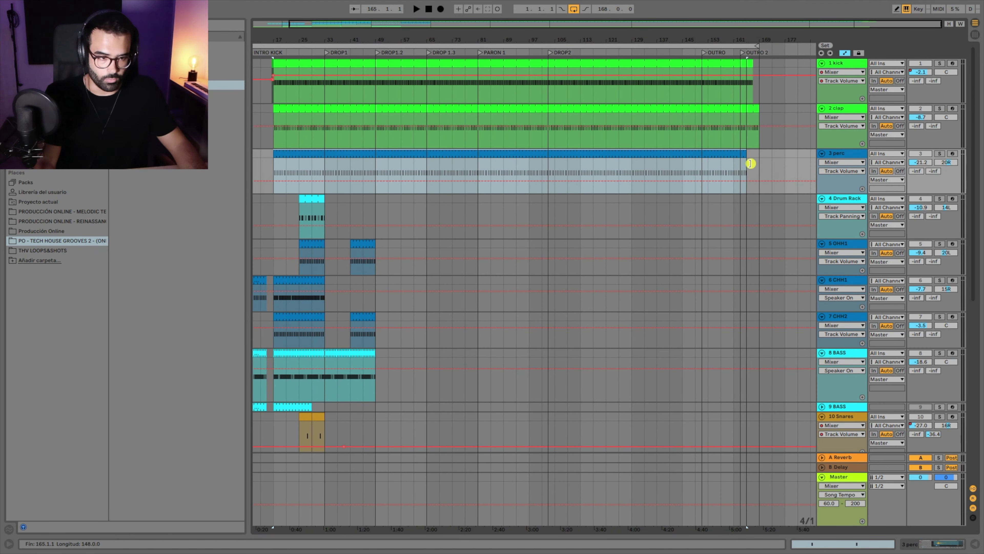
{"action": "left_click_drag", "start_coordinate": [307, 35], "coordinate": [336, 34]}
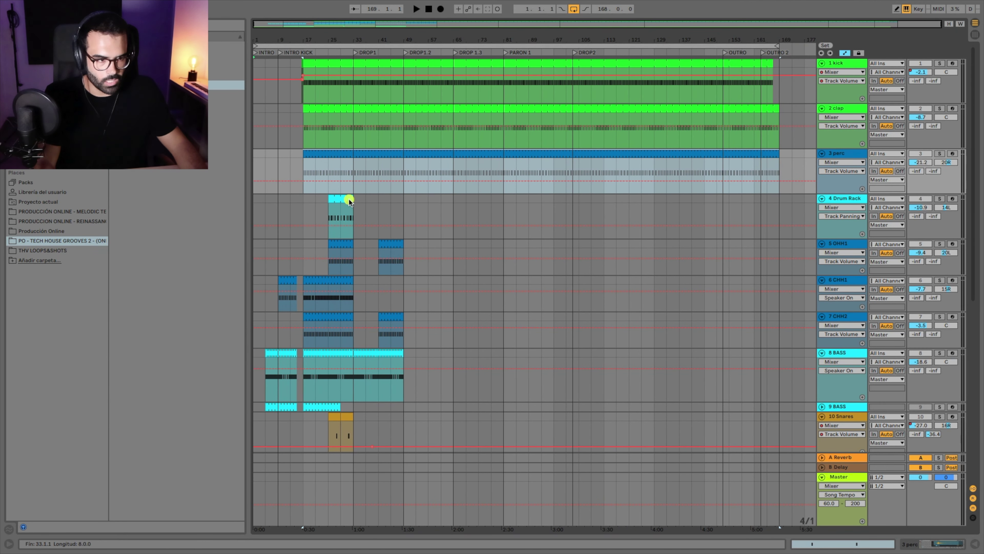
{"action": "left_click_drag", "start_coordinate": [352, 199], "coordinate": [773, 204]}
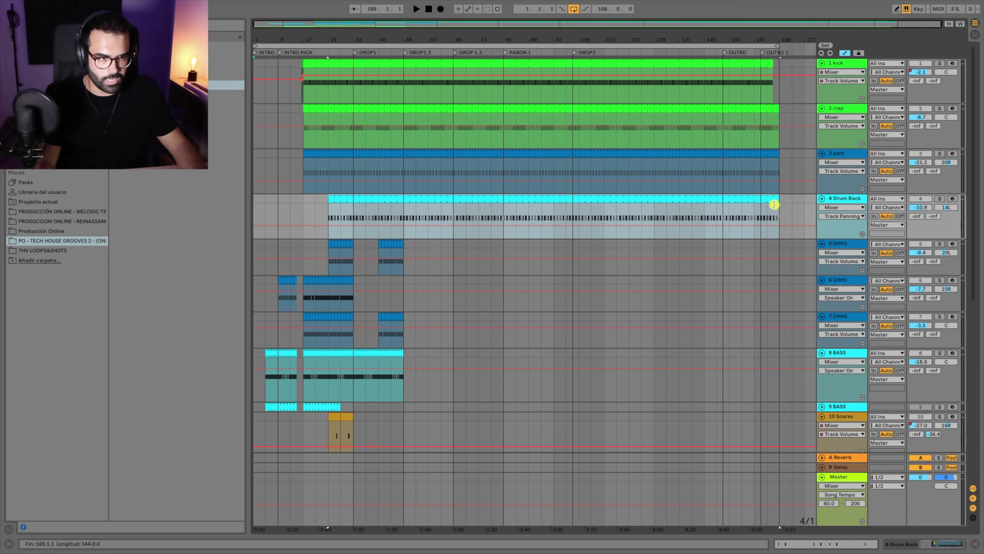
Extend the main kick clip's end to bar 169 so it lines up with the other drum tracks.
{"action": "scroll", "coordinate": [743, 280], "scroll_direction": "down", "scroll_amount": 5}
{"action": "scroll", "coordinate": [743, 280], "scroll_direction": "down", "scroll_amount": 4}
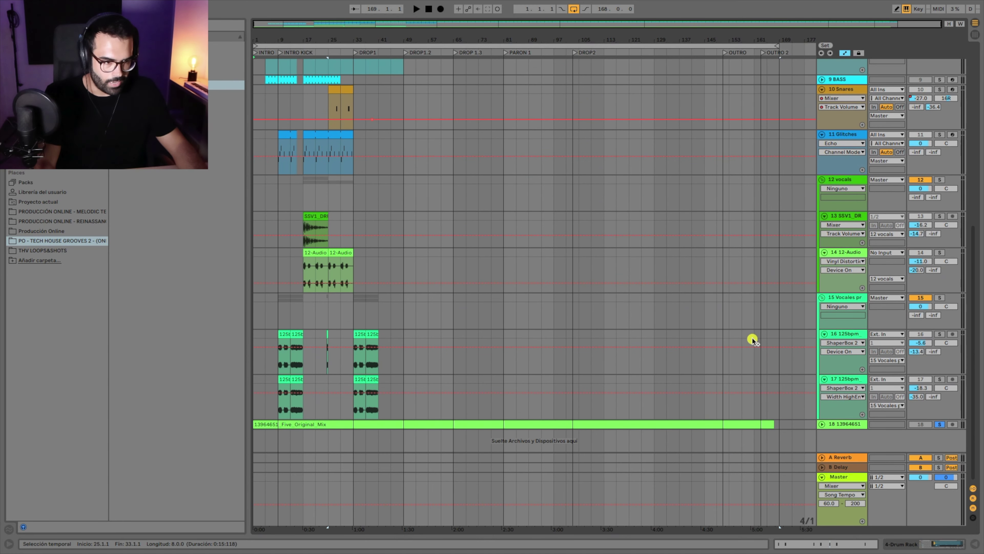
{"action": "scroll", "coordinate": [773, 368], "scroll_direction": "up", "scroll_amount": 9}
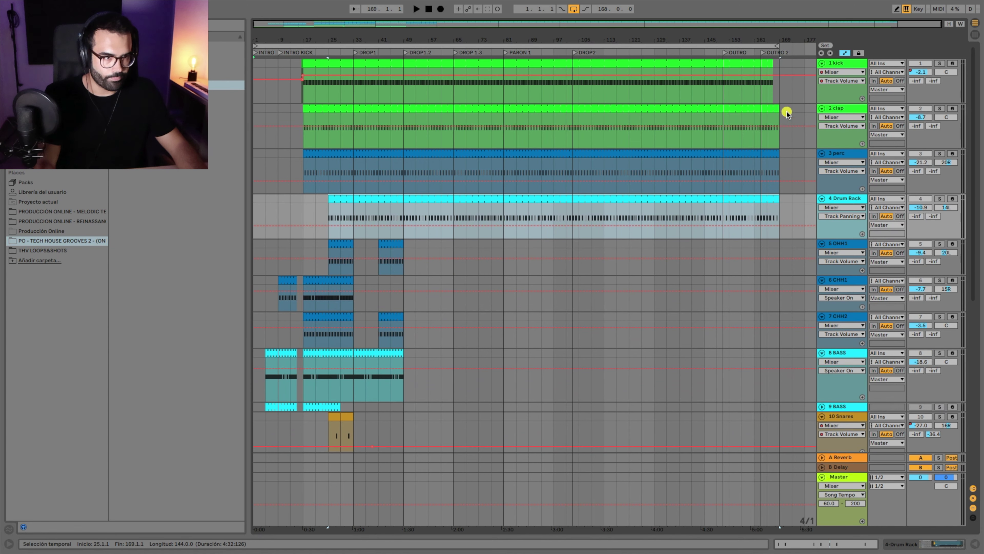
{"action": "left_click_drag", "start_coordinate": [771, 64], "coordinate": [779, 63]}
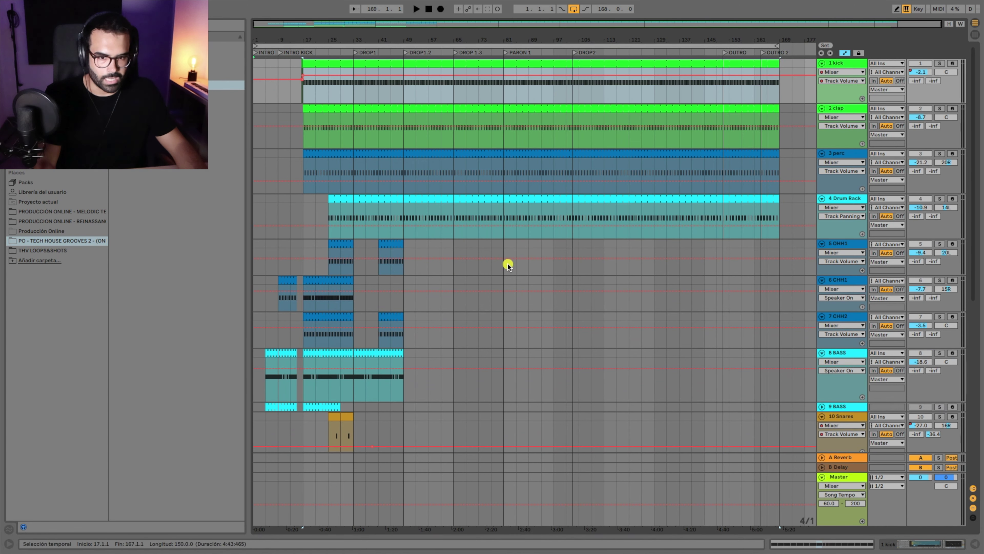
Extend the last clips on the OHH1, CHH1, CHH2 and 8 BASS tracks to bar 169.
{"action": "left_click_drag", "start_coordinate": [353, 242], "coordinate": [781, 239]}
{"action": "left_click", "coordinate": [329, 282]}
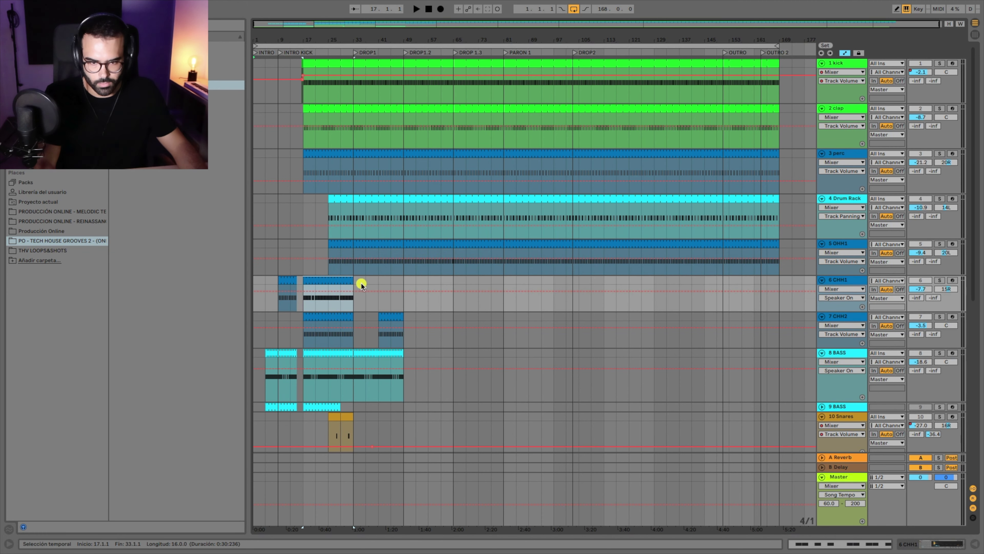
{"action": "left_click_drag", "start_coordinate": [350, 280], "coordinate": [779, 279]}
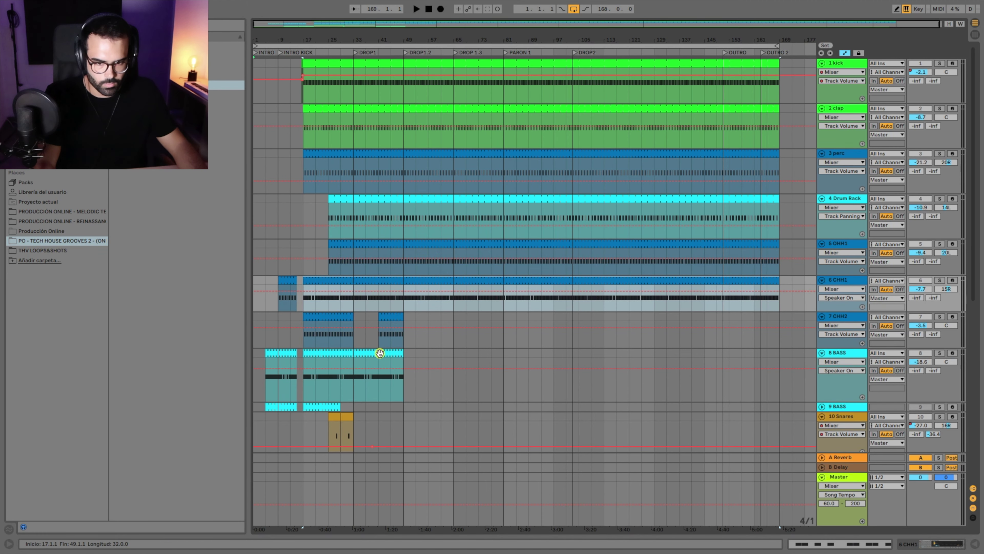
{"action": "left_click", "coordinate": [402, 318]}
{"action": "left_click_drag", "start_coordinate": [402, 319], "coordinate": [780, 319]}
{"action": "left_click_drag", "start_coordinate": [403, 359], "coordinate": [779, 356]}
Check the notes of the Snares clip at bar 25 and extend that clip to bar 169.2.
{"action": "scroll", "coordinate": [404, 378], "scroll_direction": "down", "scroll_amount": 3}
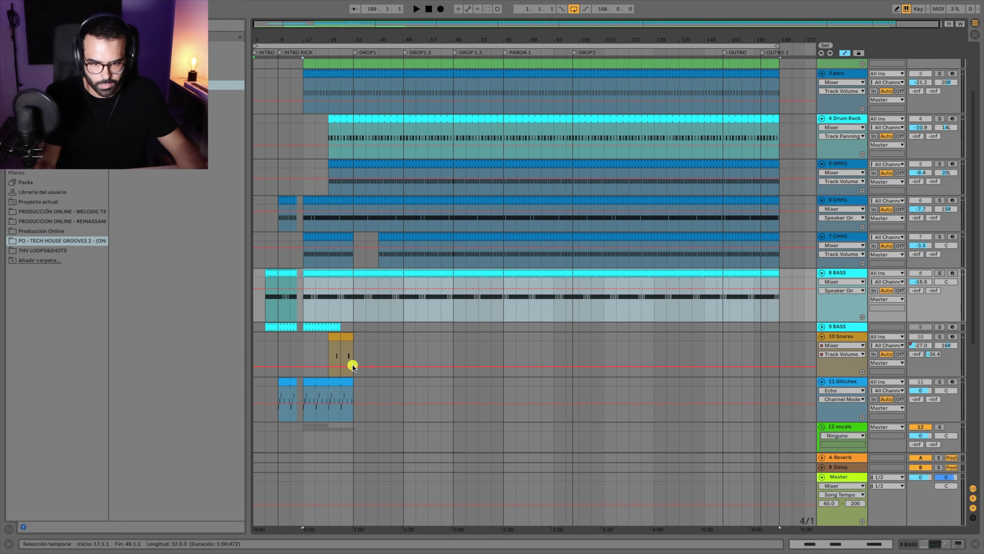
{"action": "left_click_drag", "start_coordinate": [320, 31], "coordinate": [472, 358]}
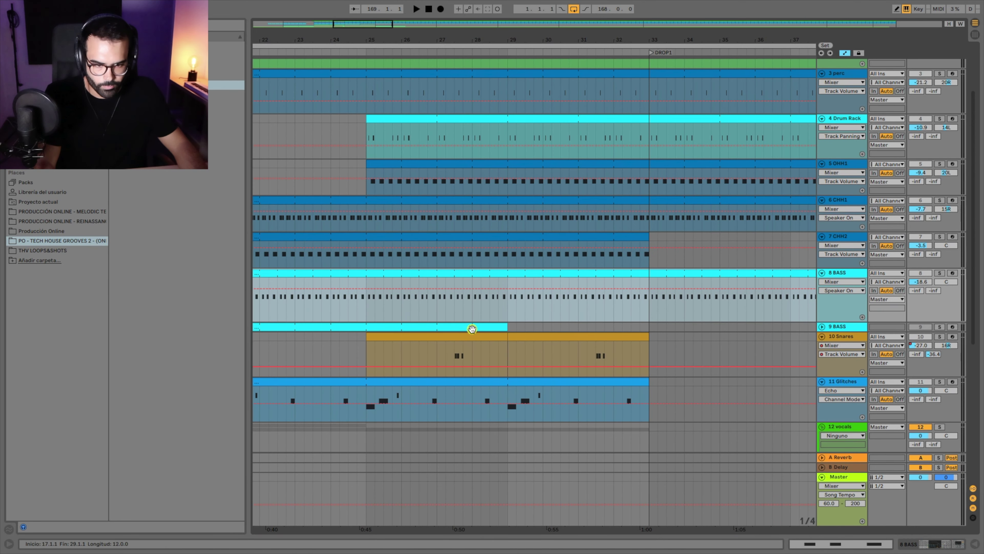
{"action": "double_click", "coordinate": [469, 336]}
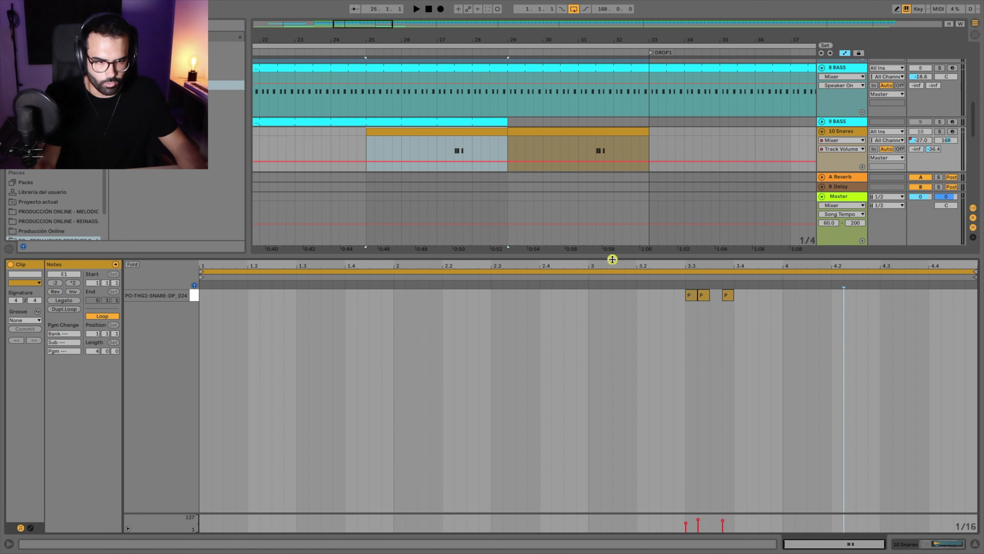
{"action": "key", "text": "super+alt+l"}
{"action": "left_click_drag", "start_coordinate": [505, 132], "coordinate": [661, 131]}
{"action": "left_click_drag", "start_coordinate": [649, 32], "coordinate": [353, 0]}
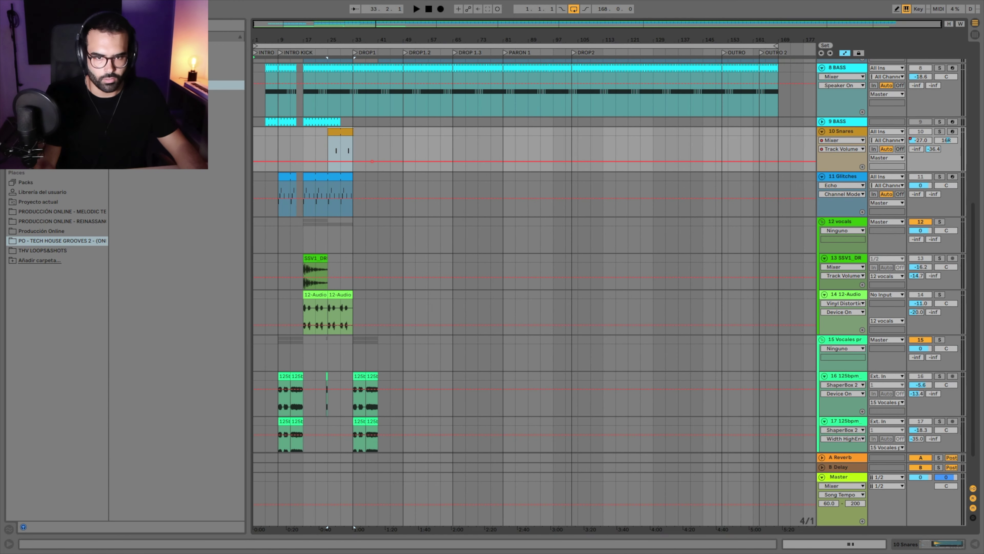
{"action": "left_click_drag", "start_coordinate": [350, 131], "coordinate": [778, 130]}
Duplicate the kick track and delete the long clip from bar 17 on the copy, keeping only the short fill before it.
{"action": "left_click_drag", "start_coordinate": [293, 38], "coordinate": [330, 37]}
{"action": "scroll", "coordinate": [318, 150], "scroll_direction": "up", "scroll_amount": 10}
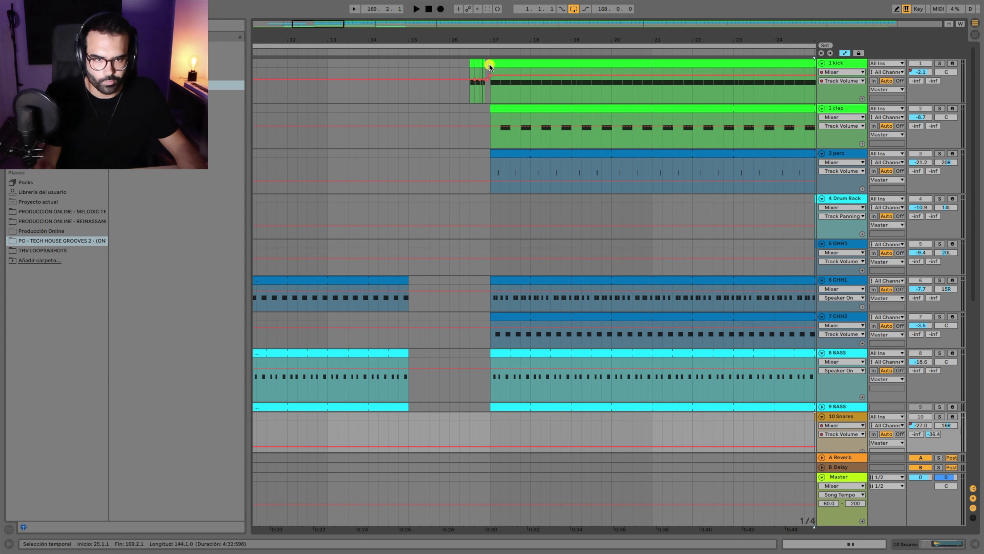
{"action": "left_click_drag", "start_coordinate": [449, 63], "coordinate": [487, 60]}
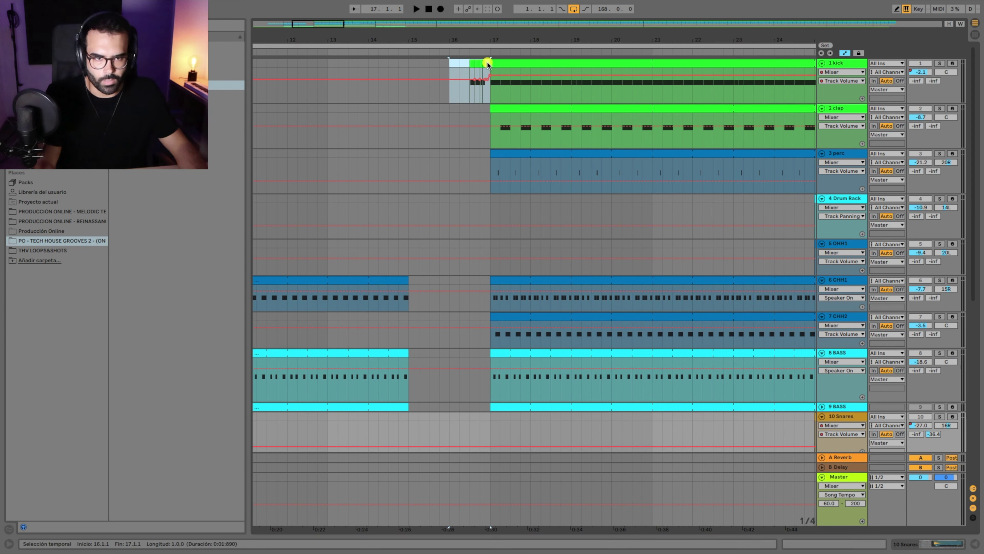
{"action": "right_click", "coordinate": [831, 62]}
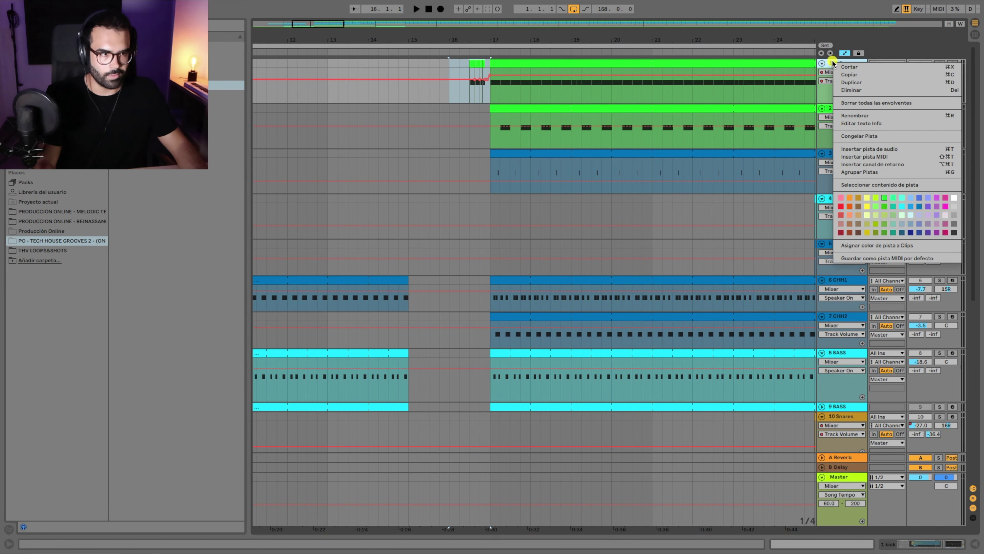
{"action": "left_click", "coordinate": [851, 82]}
{"action": "left_click", "coordinate": [501, 107]}
{"action": "key", "text": "Delete"}
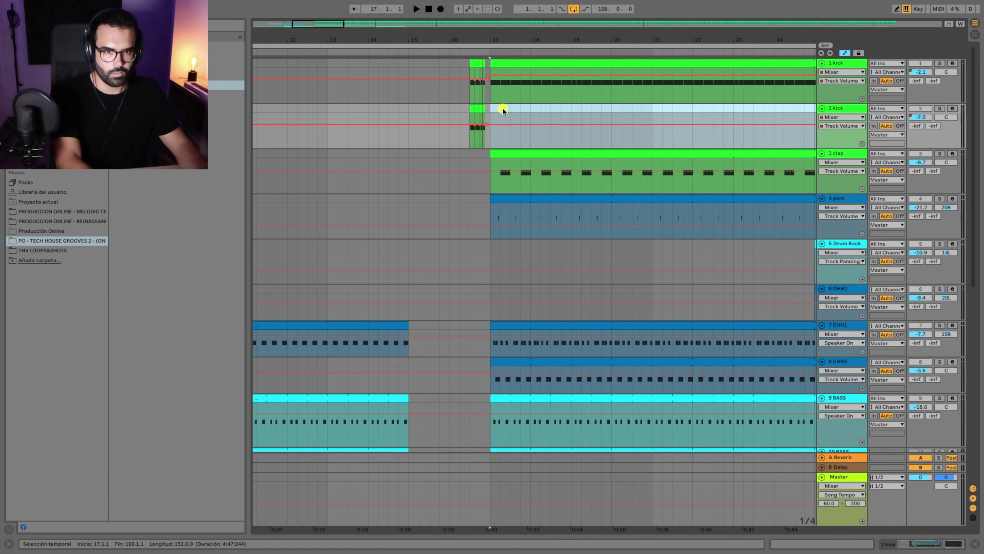
Extend the main clip on the original kick track back to bar 1, over the short fill clips.
{"action": "left_click", "coordinate": [439, 114]}
{"action": "left_click", "coordinate": [460, 61]}
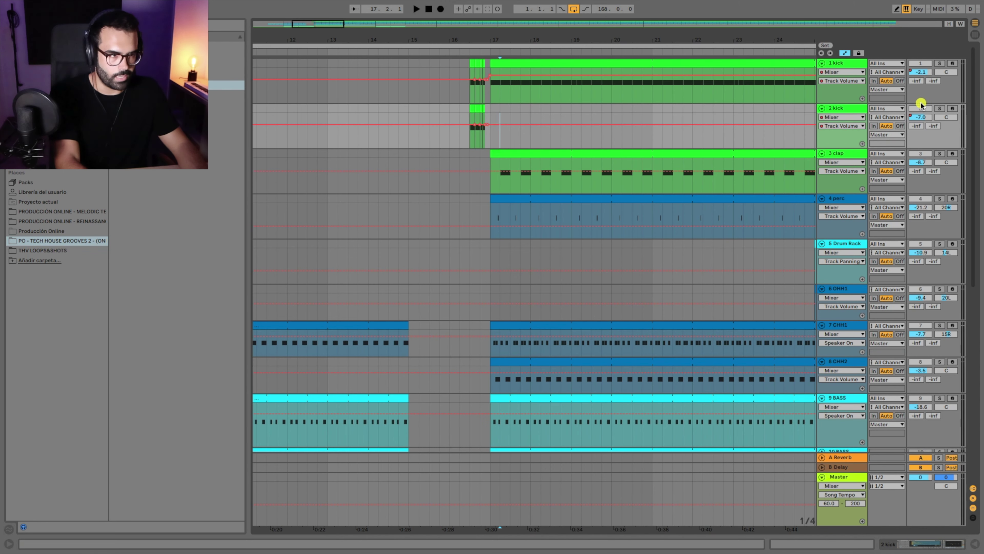
{"action": "left_click_drag", "start_coordinate": [495, 62], "coordinate": [236, 63]}
Extend the starts of the clap, perc, Drum Rack and OHH1 clips back to bar 1.
{"action": "left_click_drag", "start_coordinate": [409, 152], "coordinate": [252, 151]}
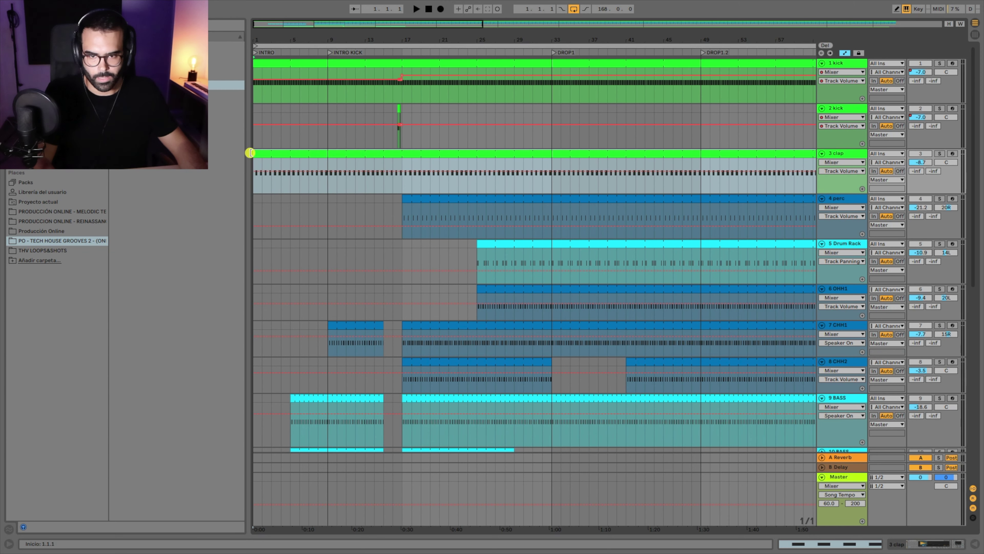
{"action": "left_click_drag", "start_coordinate": [404, 197], "coordinate": [255, 198]}
{"action": "left_click_drag", "start_coordinate": [482, 251], "coordinate": [217, 231]}
{"action": "left_click_drag", "start_coordinate": [478, 291], "coordinate": [198, 274]}
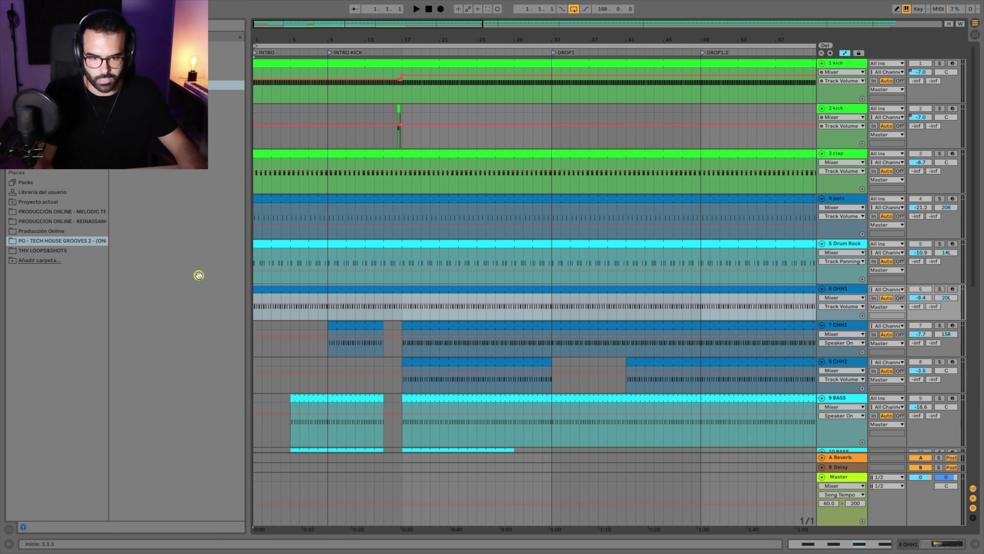
Extend the starts of the CHH1, CHH2 and BASS clips back to bar 1.
{"action": "left_click_drag", "start_coordinate": [402, 325], "coordinate": [259, 327]}
{"action": "left_click_drag", "start_coordinate": [402, 361], "coordinate": [254, 359]}
{"action": "left_click_drag", "start_coordinate": [398, 397], "coordinate": [235, 325]}
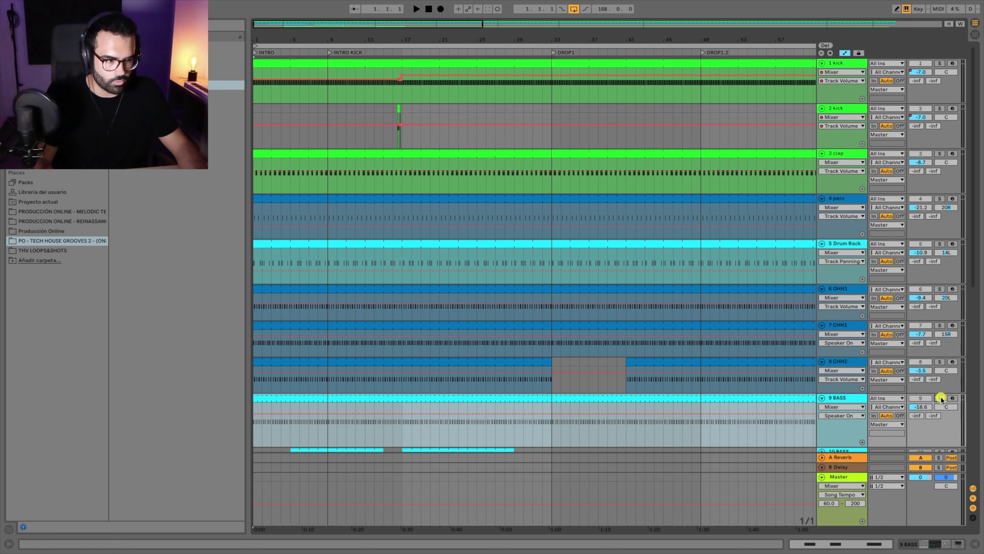
Take the reference track out of solo and play the layered arrangement from bar 1.
{"action": "scroll", "coordinate": [921, 395], "scroll_direction": "down", "scroll_amount": 10}
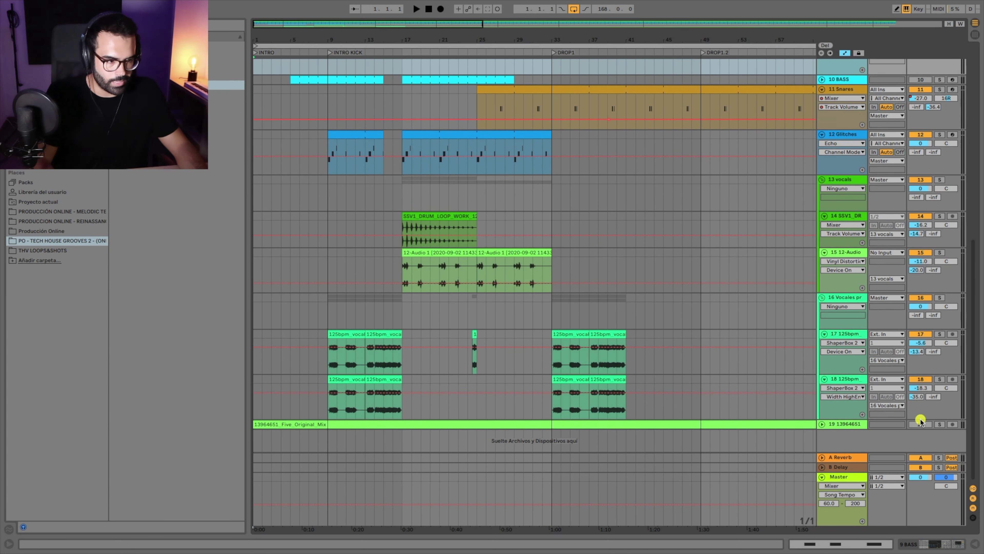
{"action": "scroll", "coordinate": [818, 341], "scroll_direction": "up", "scroll_amount": 5}
{"action": "scroll", "coordinate": [818, 341], "scroll_direction": "up", "scroll_amount": 5}
{"action": "right_click", "coordinate": [255, 50]}
{"action": "left_click", "coordinate": [271, 103]}
{"action": "key", "text": "space"}
{"action": "left_click_drag", "start_coordinate": [259, 27], "coordinate": [299, 26]}
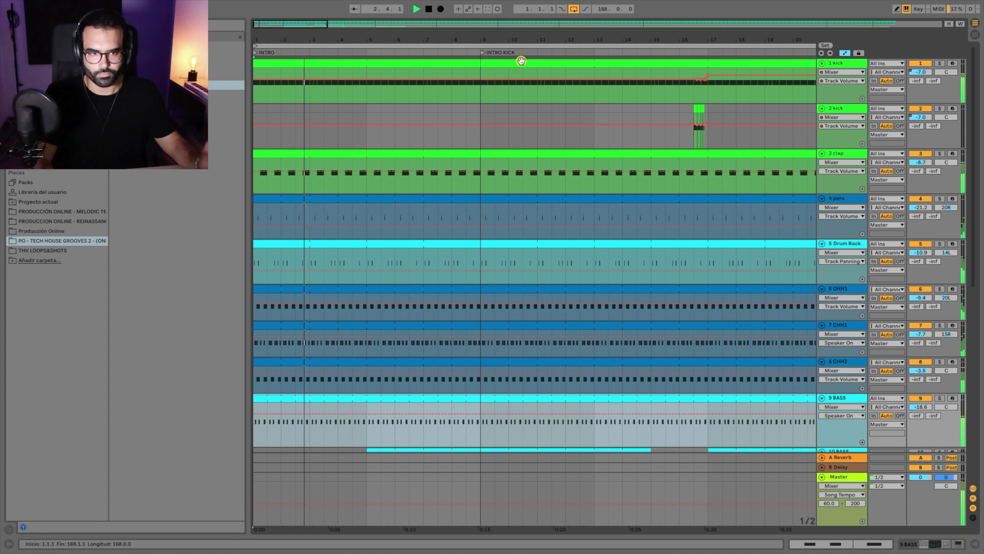
{"action": "key", "text": "space"}
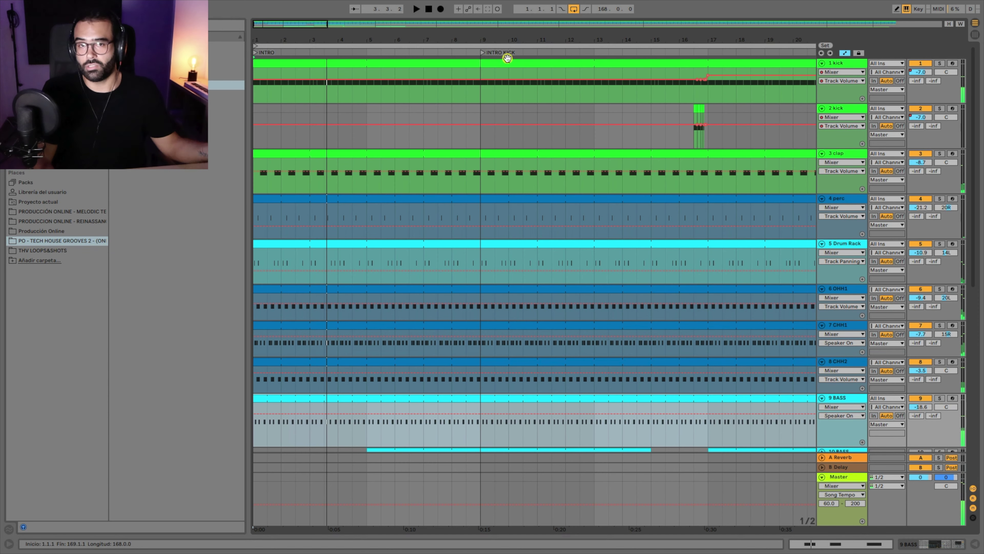
Add an Auto Filter after EQ Eight on the first kick track, set it to high-pass at 78.5 Hz, and listen.
{"action": "double_click", "coordinate": [839, 61]}
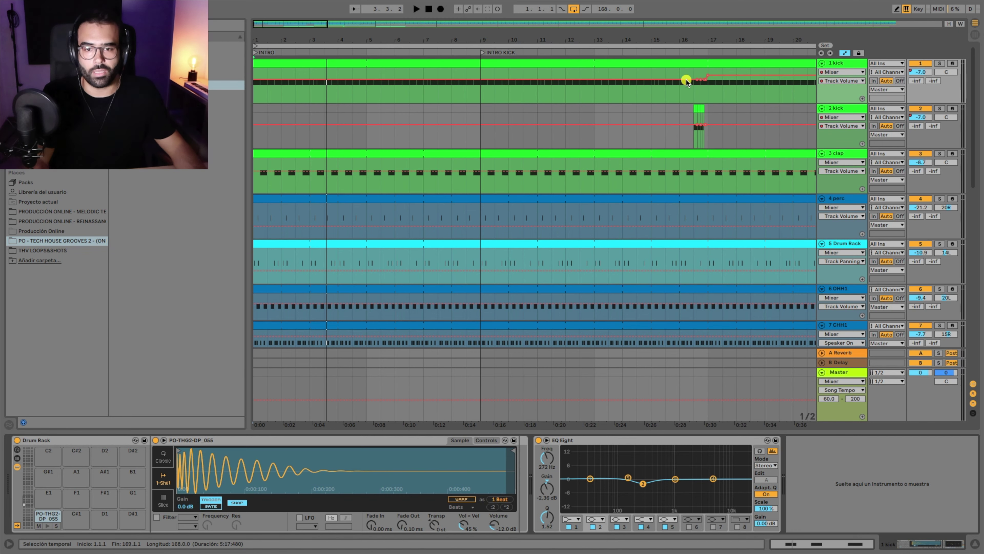
{"action": "key", "text": "space"}
{"action": "key", "text": "space"}
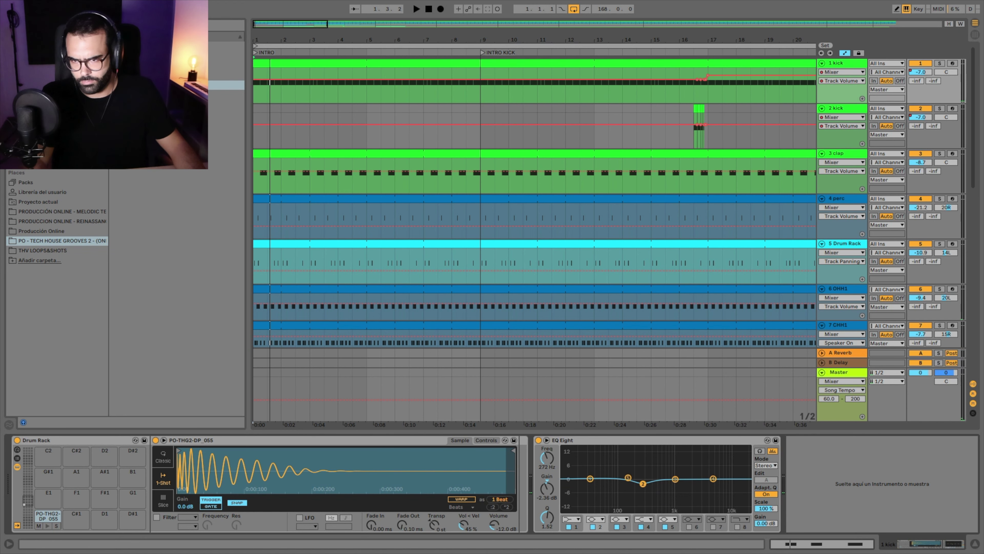
{"action": "left_click", "coordinate": [35, 108]}
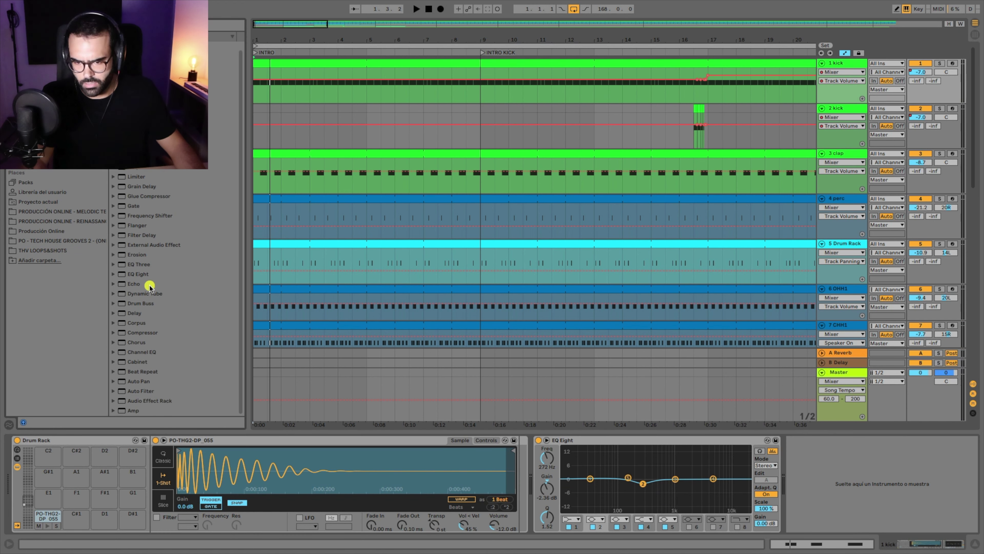
{"action": "left_click_drag", "start_coordinate": [149, 393], "coordinate": [850, 474]}
{"action": "left_click", "coordinate": [813, 508]}
{"action": "mouse_move", "coordinate": [907, 462]}
{"action": "left_mouse_down"}
{"action": "mouse_move", "coordinate": [907, 528]}
{"action": "mouse_move", "coordinate": [916, 469]}
{"action": "left_mouse_up"}
{"action": "key", "text": "space"}
{"action": "key", "text": "space"}
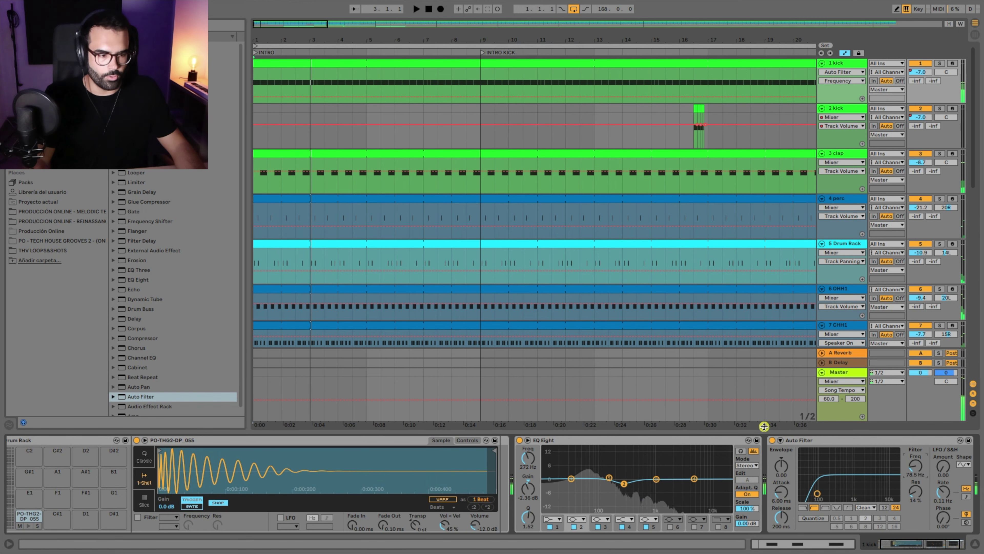
Automate the Auto Filter's Device On on the first kick track, on during the INTRO and off from bar 9.
{"action": "right_click", "coordinate": [772, 440]}
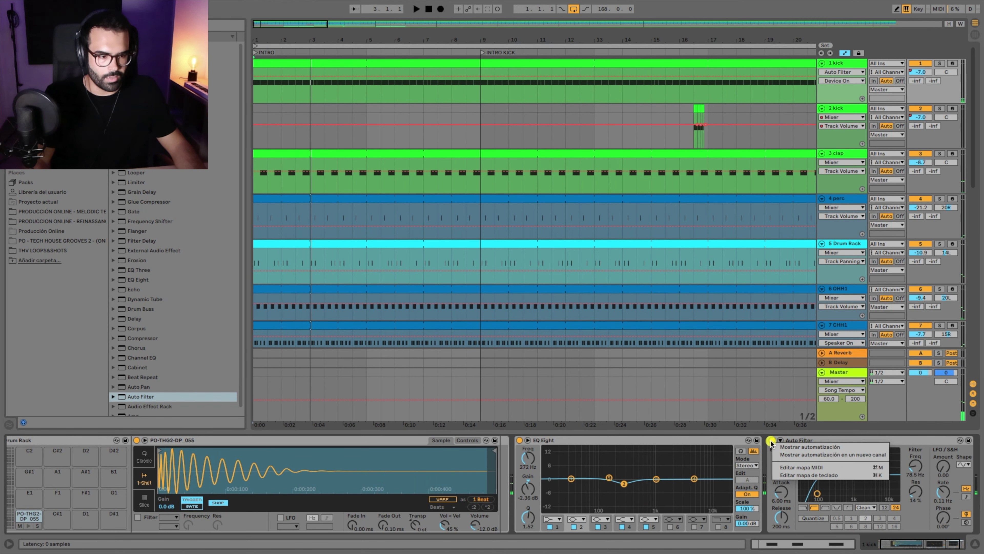
{"action": "left_click", "coordinate": [795, 447]}
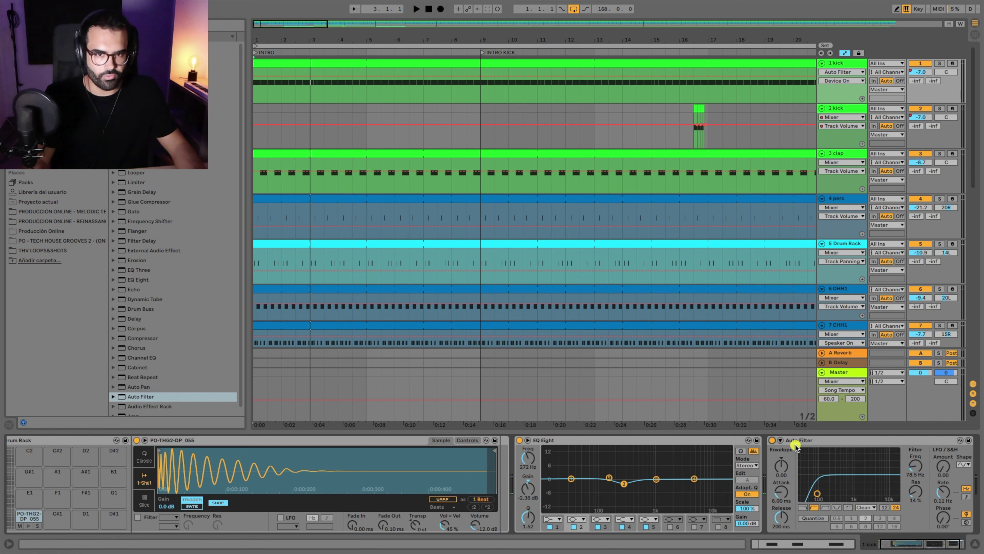
{"action": "left_click", "coordinate": [482, 77]}
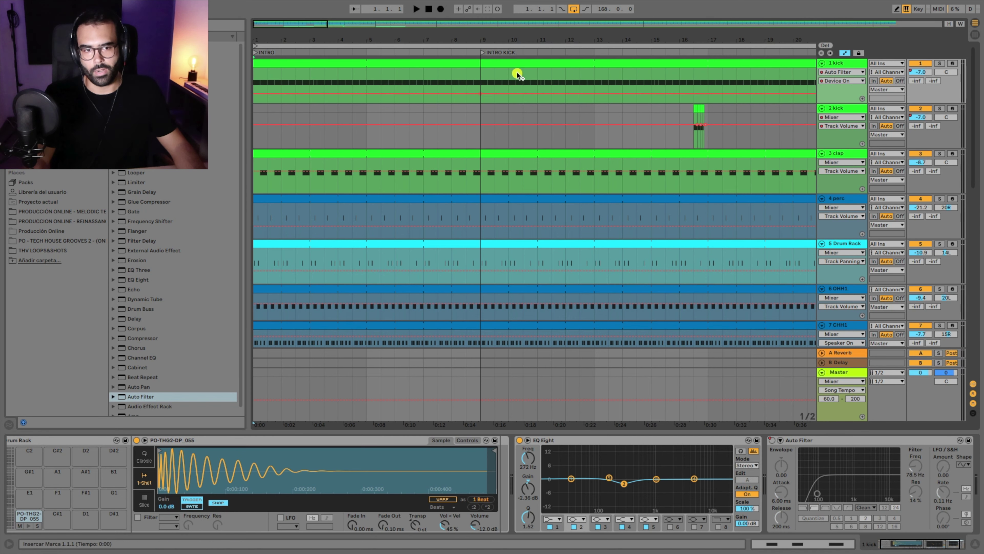
{"action": "mouse_move", "coordinate": [494, 94]}
{"action": "left_mouse_down"}
{"action": "mouse_move", "coordinate": [494, 76]}
{"action": "mouse_move", "coordinate": [481, 76]}
{"action": "mouse_move", "coordinate": [494, 93]}
{"action": "left_mouse_up"}
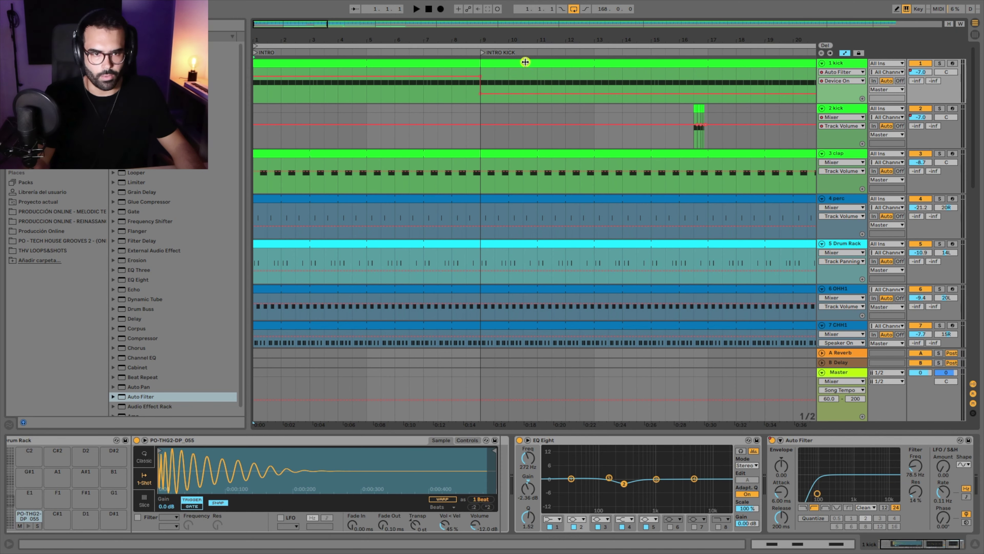
Delete the first kick track's volume automation, set its volume to -2.1 dB, and listen around the INTRO KICK marker.
{"action": "mouse_move", "coordinate": [716, 49]}
{"action": "left_mouse_down"}
{"action": "mouse_move", "coordinate": [361, 15]}
{"action": "mouse_move", "coordinate": [714, 38]}
{"action": "left_mouse_up"}
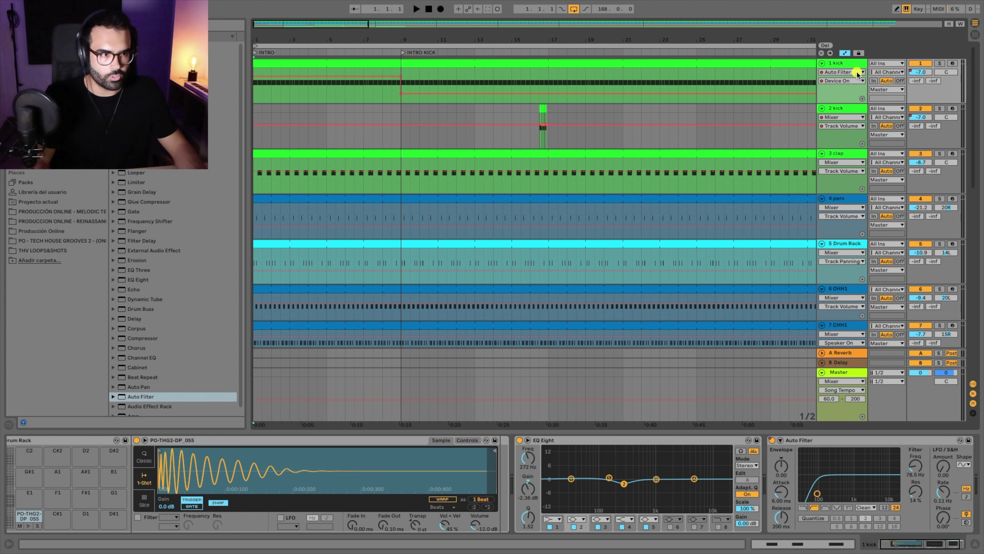
{"action": "left_click", "coordinate": [920, 72]}
{"action": "right_click", "coordinate": [920, 72]}
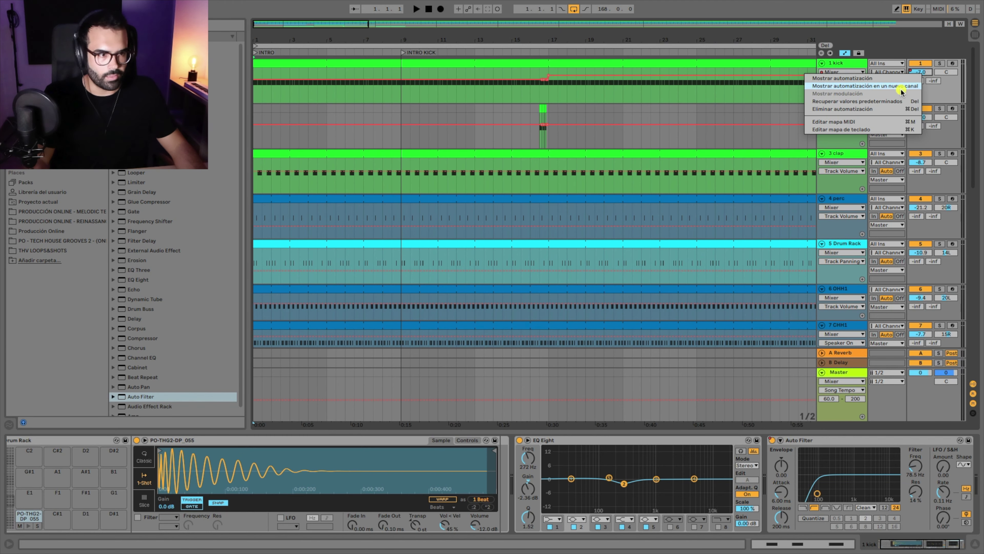
{"action": "left_click", "coordinate": [880, 110]}
{"action": "left_click_drag", "start_coordinate": [529, 18], "coordinate": [554, 147]}
{"action": "left_click_drag", "start_coordinate": [546, 49], "coordinate": [531, 17]}
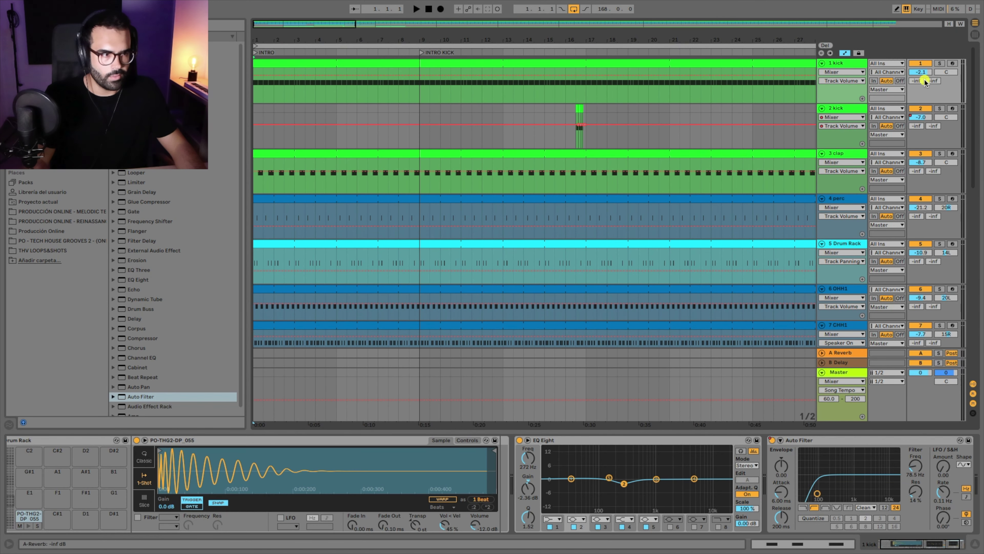
{"action": "key", "text": "space"}
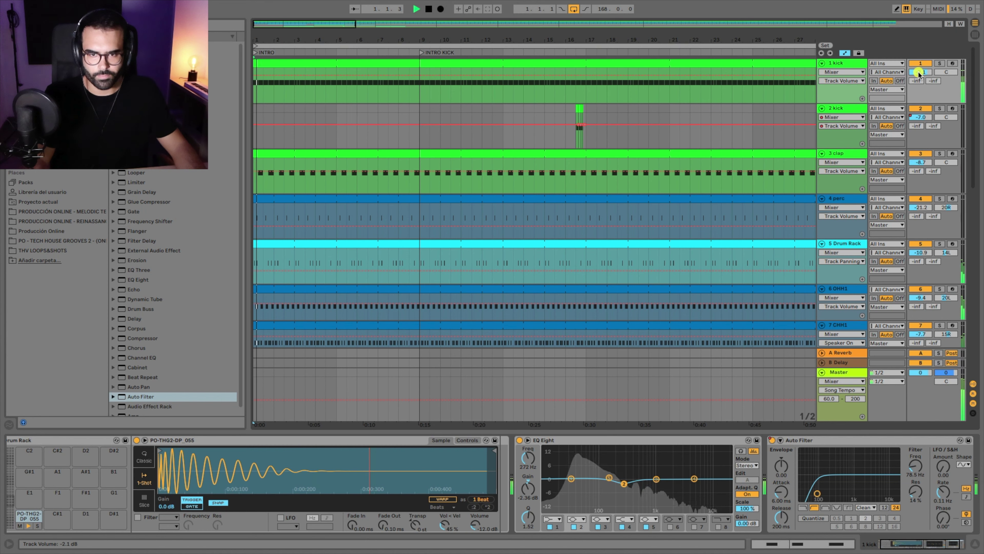
{"action": "left_click", "coordinate": [406, 53]}
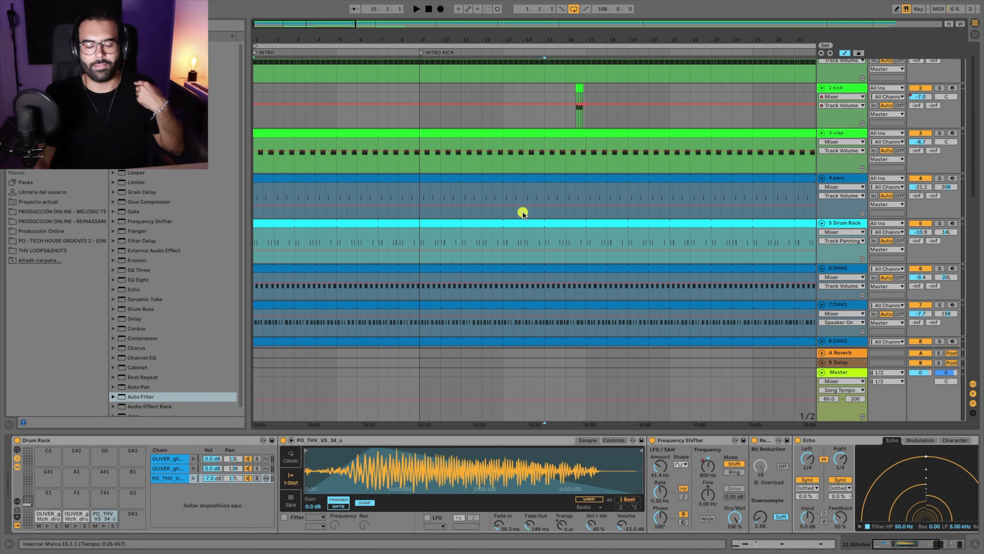
Unfold and solo the reference track and listen to its PARON 1 section.
{"action": "scroll", "coordinate": [523, 214], "scroll_direction": "down", "scroll_amount": 10}
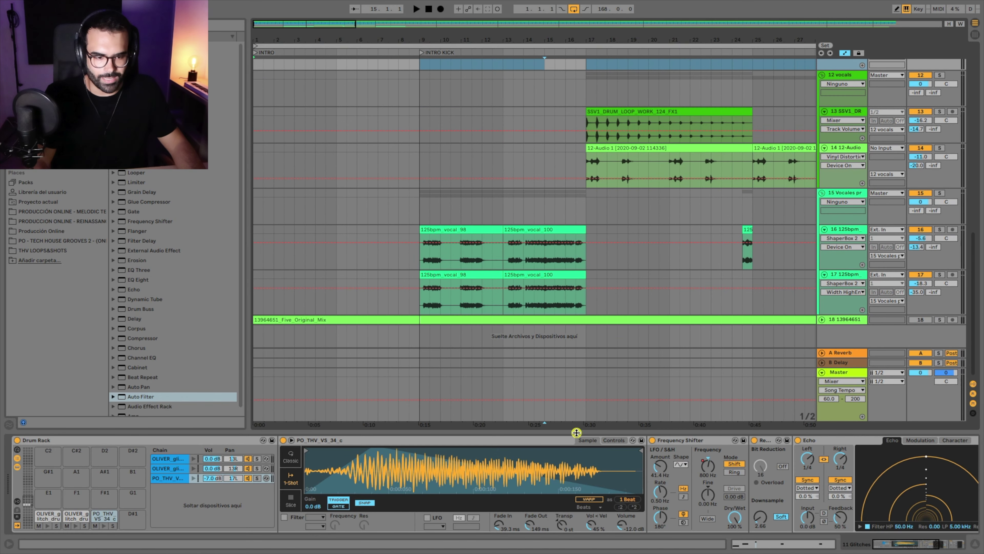
{"action": "left_click_drag", "start_coordinate": [576, 429], "coordinate": [575, 488]}
{"action": "left_click_drag", "start_coordinate": [531, 33], "coordinate": [296, 32]}
{"action": "scroll", "coordinate": [473, 222], "scroll_direction": "up", "scroll_amount": 3}
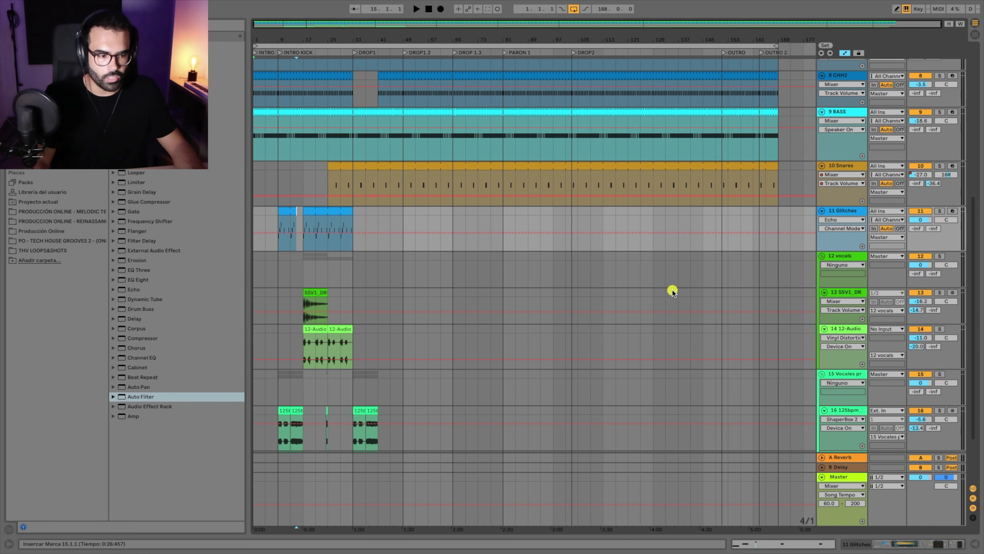
{"action": "scroll", "coordinate": [805, 406], "scroll_direction": "down", "scroll_amount": 2}
{"action": "left_click", "coordinate": [822, 449]}
{"action": "scroll", "coordinate": [823, 450], "scroll_direction": "down", "scroll_amount": 2}
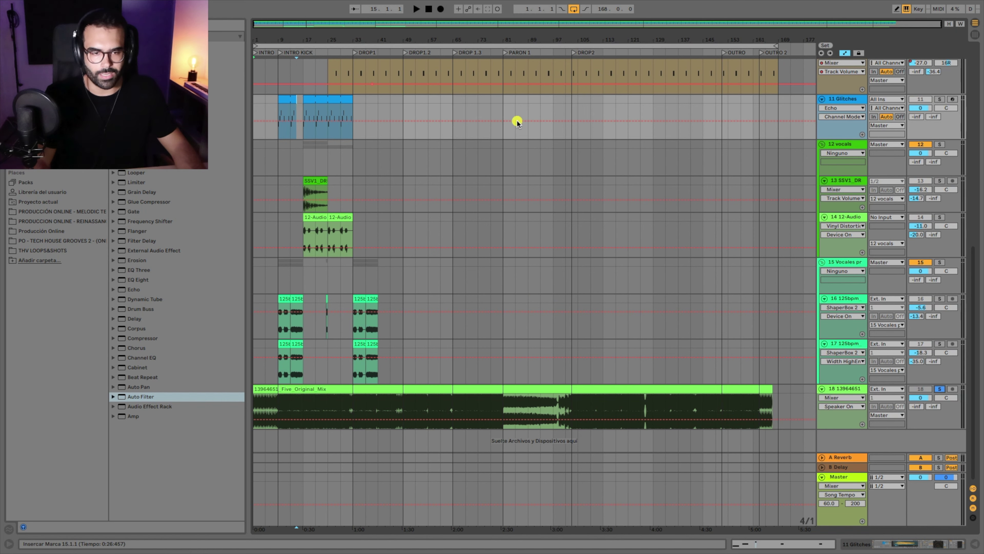
{"action": "left_click", "coordinate": [526, 52]}
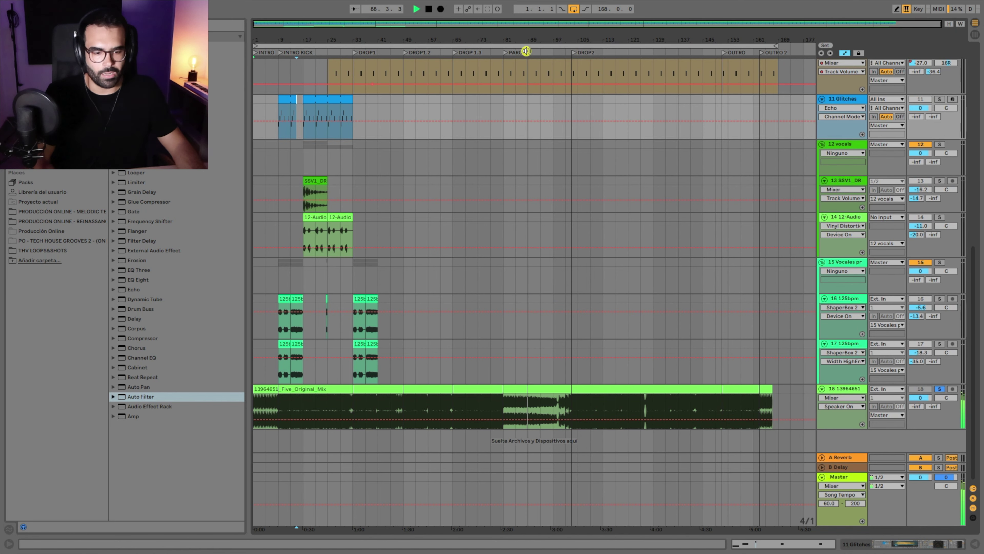
{"action": "key", "text": "space"}
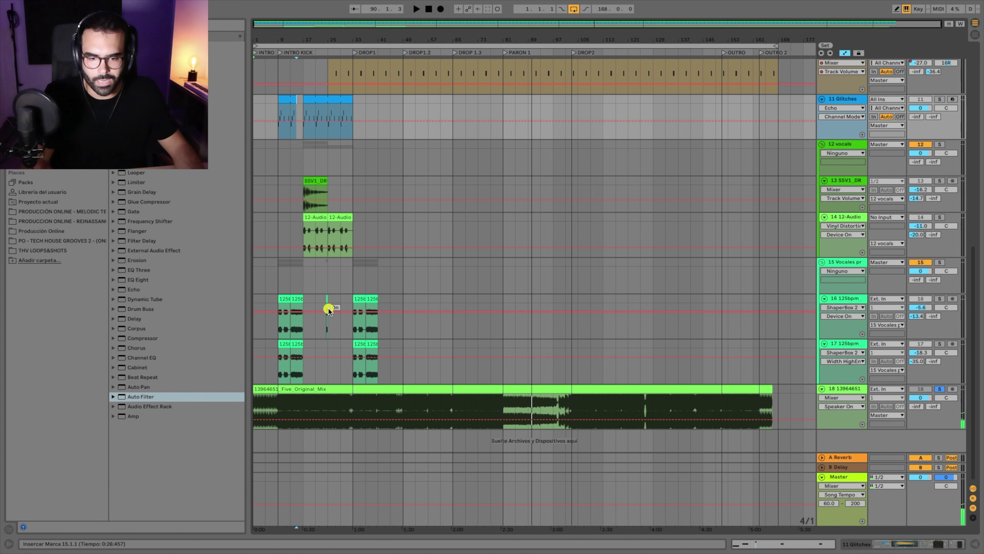
Move the vocal clips at INTRO KICK on both 125bpm vocal tracks to the PARON 1 marker at bar 81.
{"action": "left_click_drag", "start_coordinate": [306, 299], "coordinate": [512, 349]}
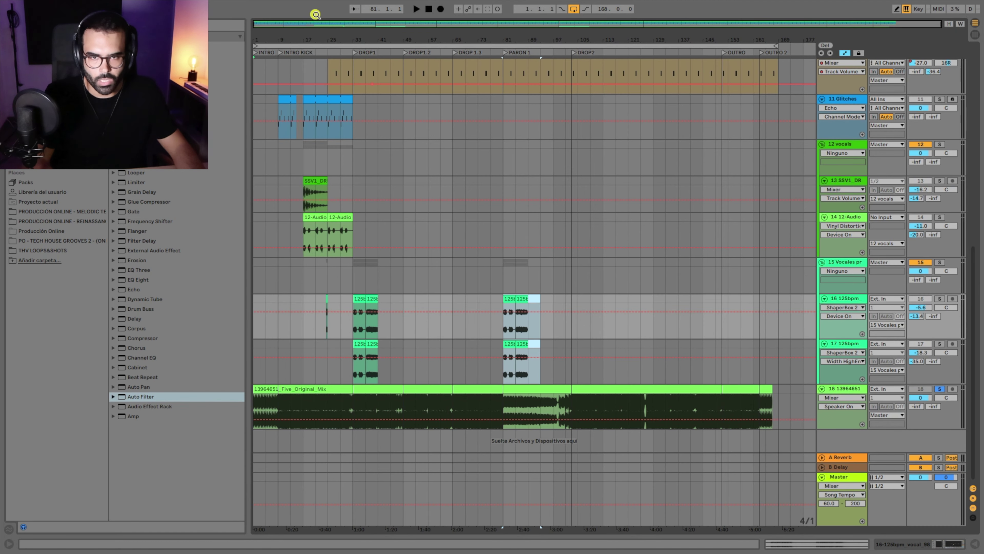
Listen to the short vocal clip before bar 25 in solo and to the reference track just before DROP1.
{"action": "left_click_drag", "start_coordinate": [290, 31], "coordinate": [317, 49]}
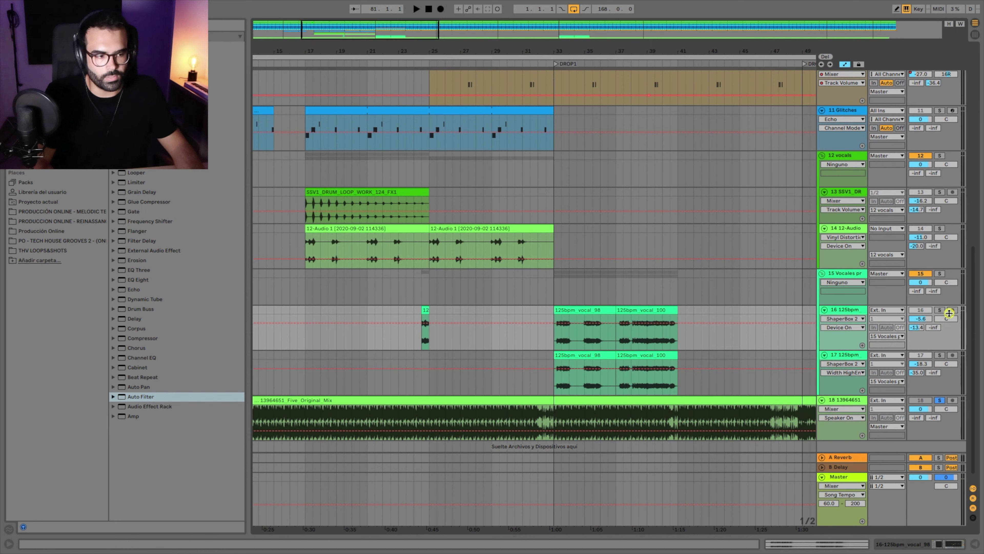
{"action": "left_click", "coordinate": [939, 311]}
{"action": "left_click", "coordinate": [416, 64]}
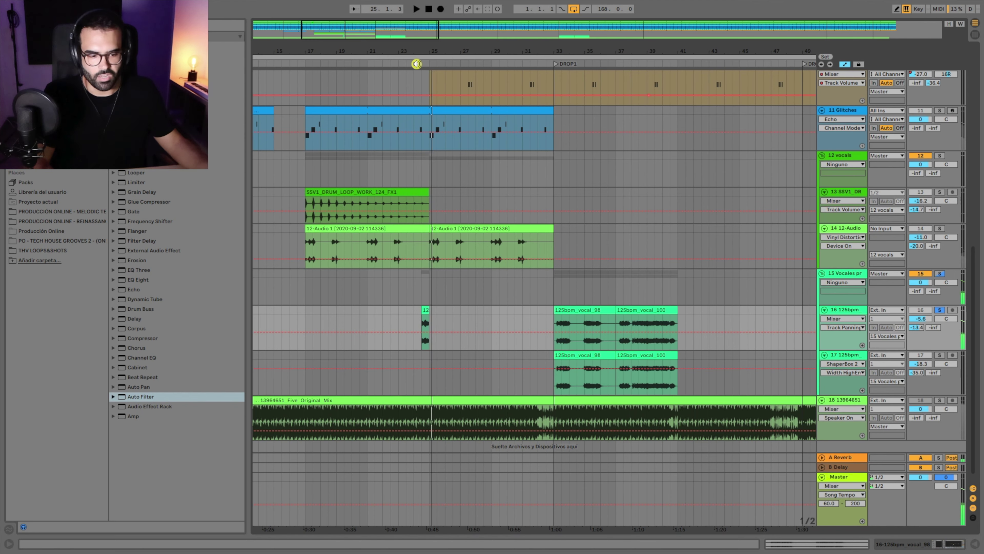
{"action": "scroll", "coordinate": [477, 249], "scroll_direction": "down", "scroll_amount": 2}
{"action": "left_click", "coordinate": [942, 389]}
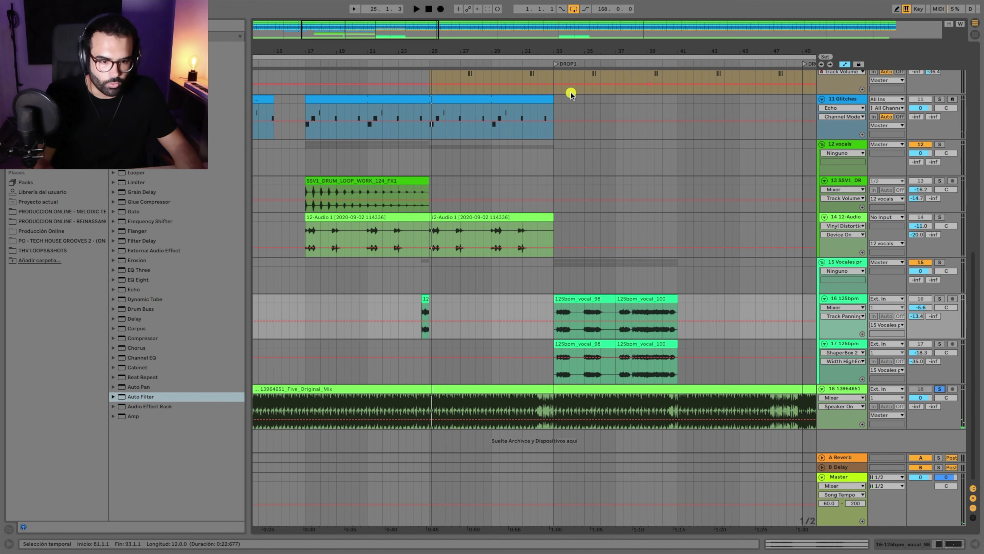
{"action": "left_click", "coordinate": [539, 63]}
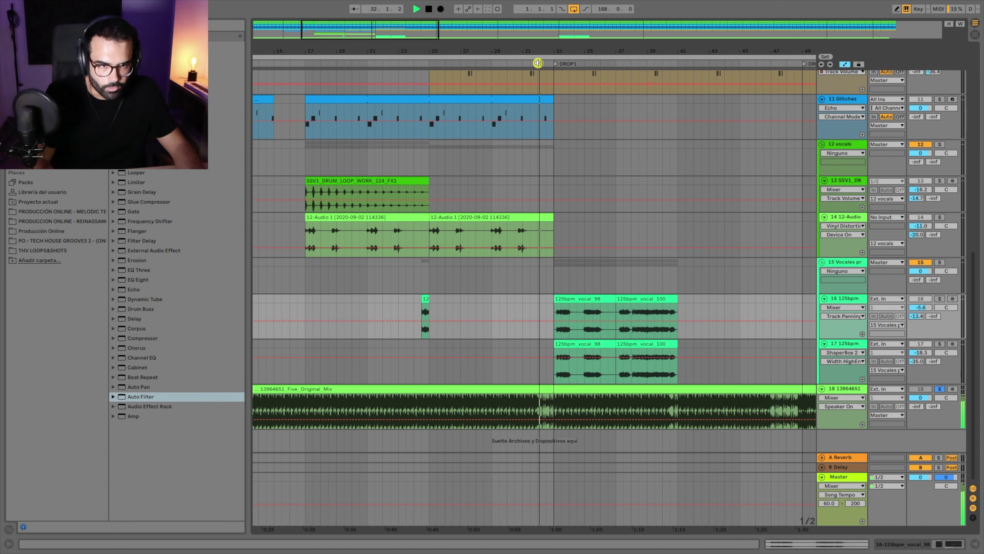
{"action": "key", "text": "space"}
Extend the Glitches clip that starts at bar 9 over the gap and on to bar 169.
{"action": "left_click_drag", "start_coordinate": [433, 48], "coordinate": [491, 39]}
{"action": "scroll", "coordinate": [375, 183], "scroll_direction": "up", "scroll_amount": 5}
{"action": "left_click_drag", "start_coordinate": [389, 274], "coordinate": [661, 234]}
{"action": "left_click_drag", "start_coordinate": [563, 48], "coordinate": [563, 38]}
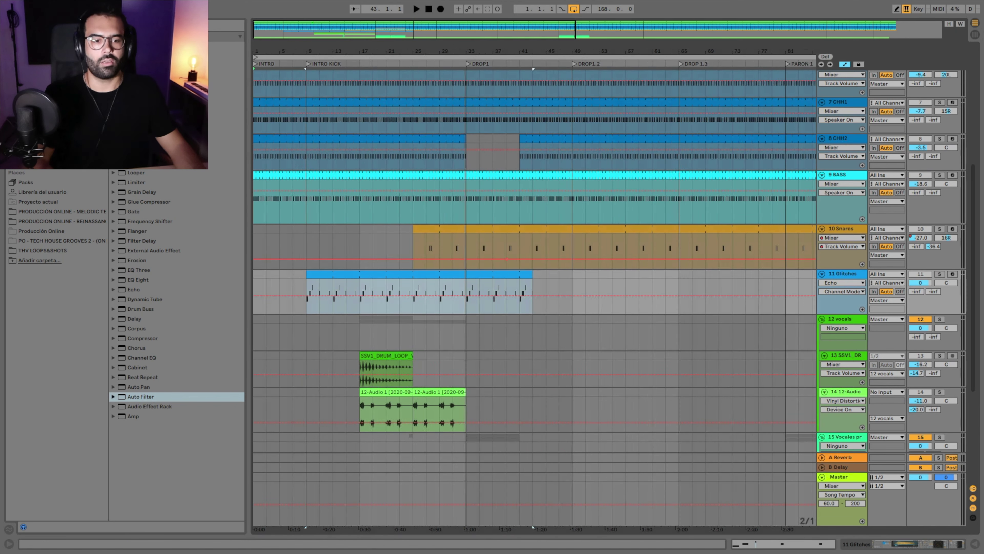
{"action": "left_click_drag", "start_coordinate": [465, 47], "coordinate": [353, 38]}
{"action": "left_click_drag", "start_coordinate": [381, 274], "coordinate": [778, 275]}
Trim the start of the Glitches clip to bar 33 at the DROP1 marker and listen to it in solo.
{"action": "scroll", "coordinate": [409, 274], "scroll_direction": "down", "scroll_amount": 5}
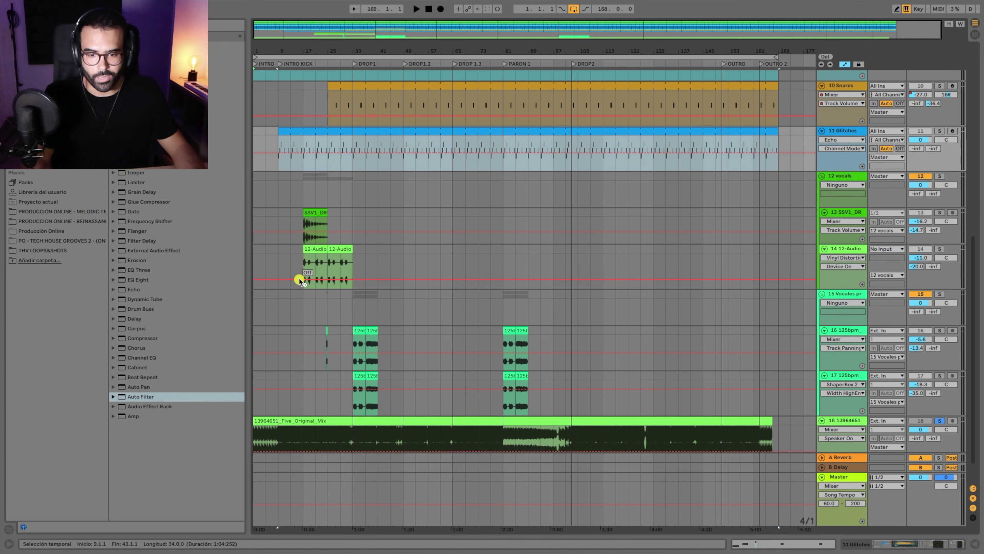
{"action": "scroll", "coordinate": [314, 226], "scroll_direction": "up", "scroll_amount": 3}
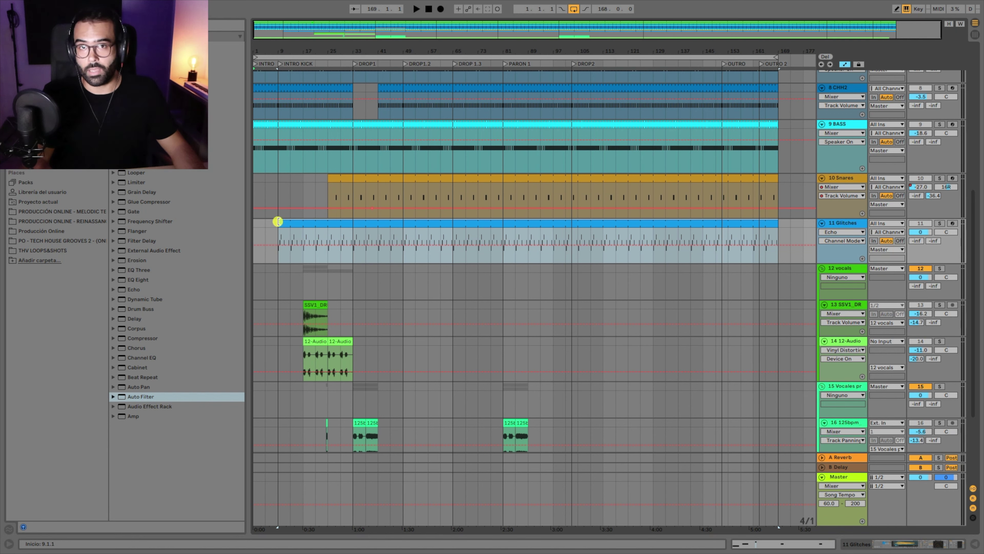
{"action": "left_click_drag", "start_coordinate": [278, 221], "coordinate": [356, 221]}
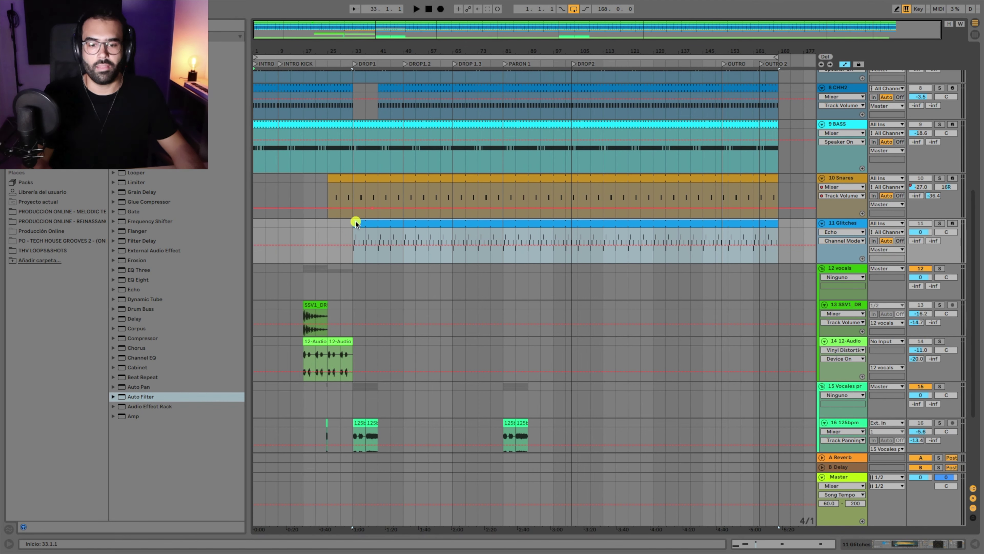
{"action": "left_click", "coordinate": [940, 223]}
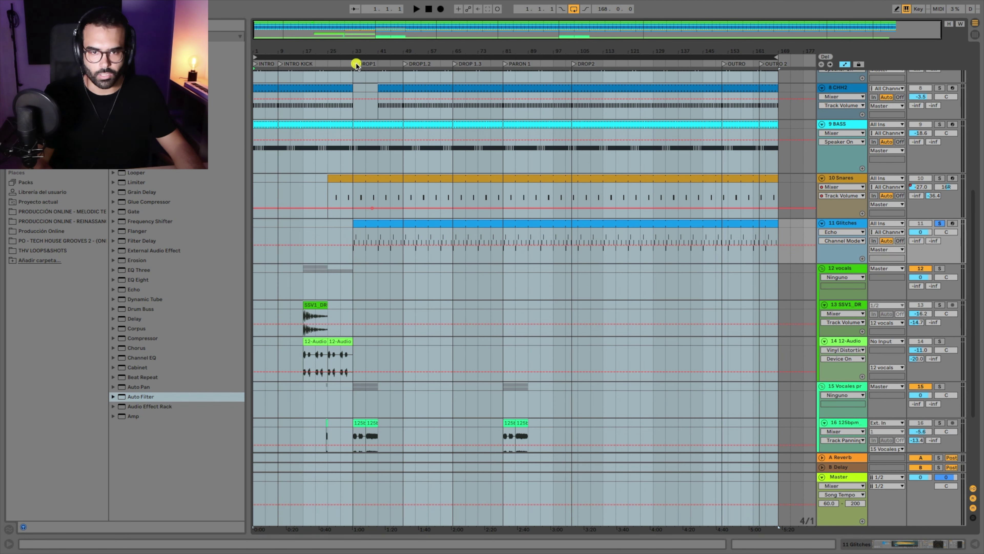
{"action": "left_click", "coordinate": [352, 62]}
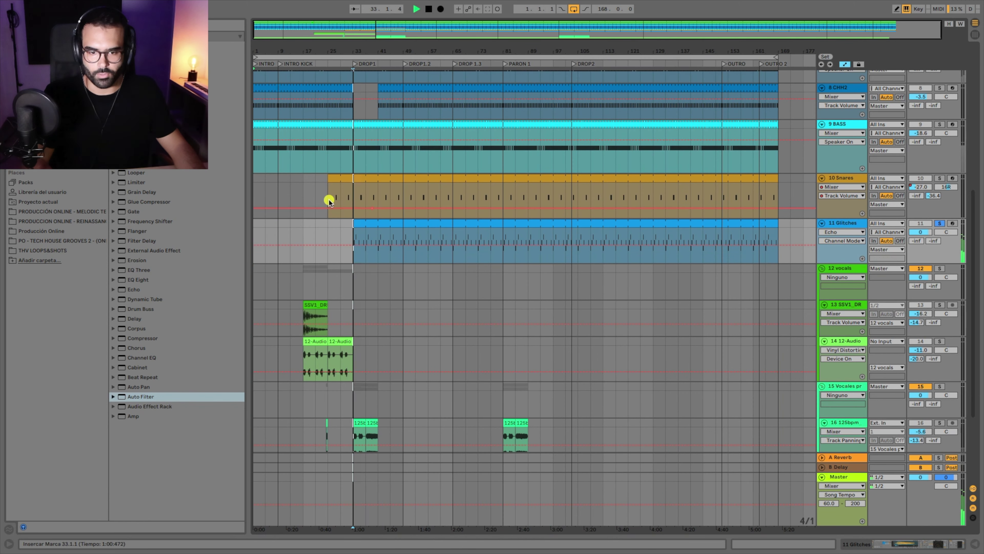
{"action": "left_click", "coordinate": [336, 232]}
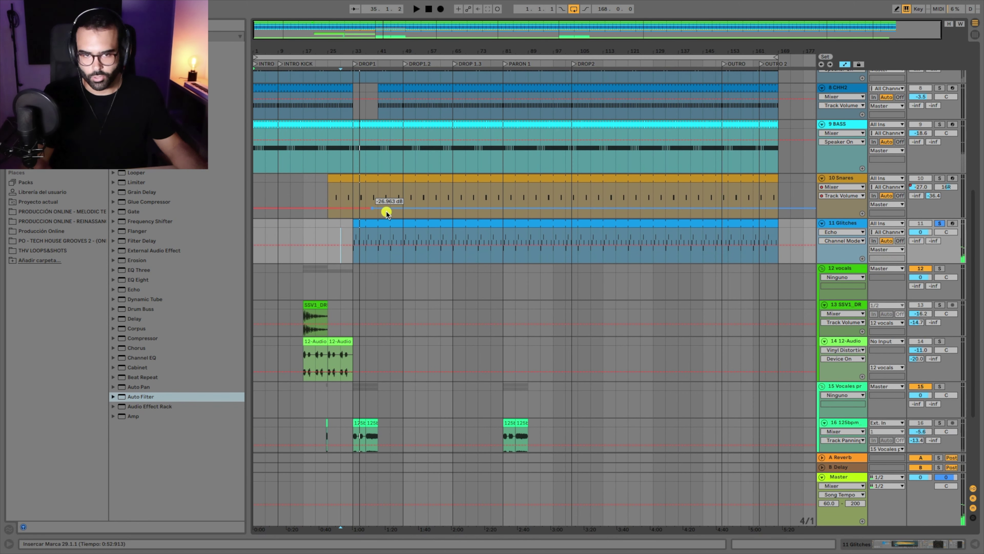
{"action": "scroll", "coordinate": [384, 212], "scroll_direction": "up", "scroll_amount": 8}
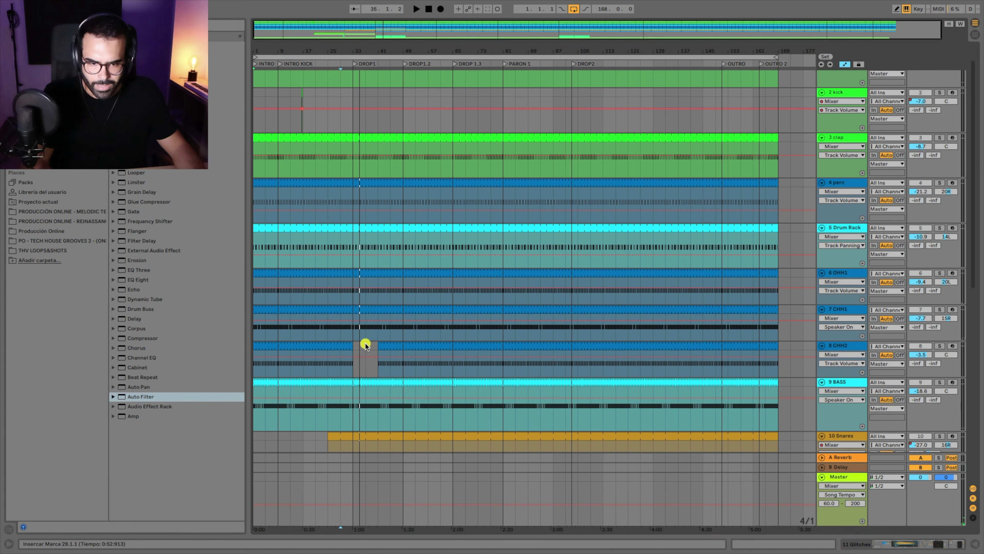
Close the gap in the CHH2 clip by extending it to bar 169, and trim its start to bar 33 at DROP1.
{"action": "left_click_drag", "start_coordinate": [348, 344], "coordinate": [777, 344]}
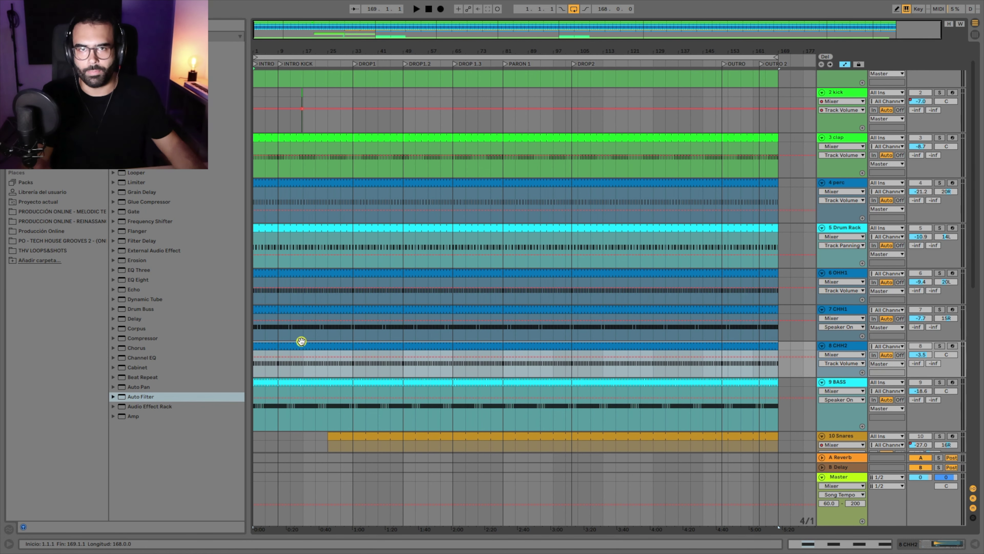
{"action": "left_click", "coordinate": [256, 348]}
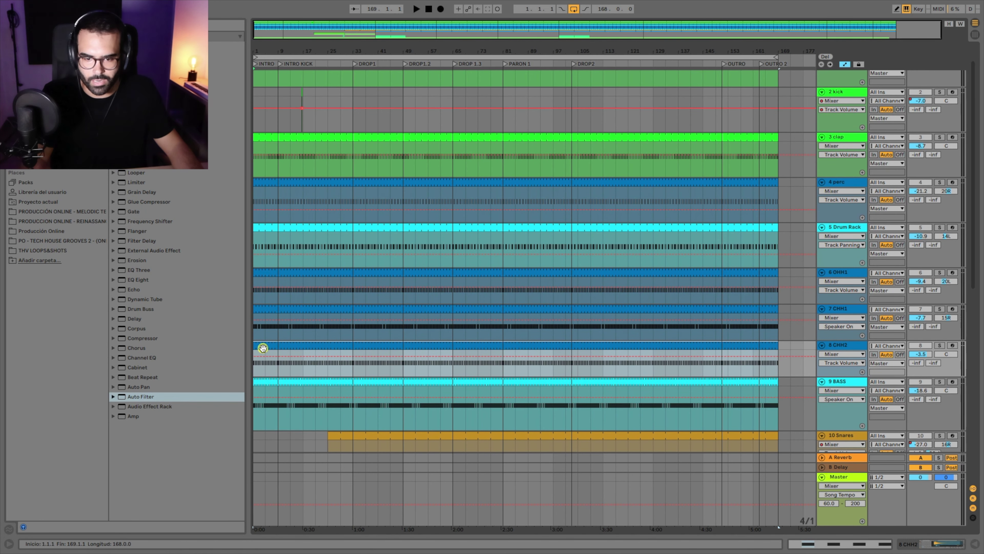
{"action": "left_click_drag", "start_coordinate": [255, 344], "coordinate": [355, 343]}
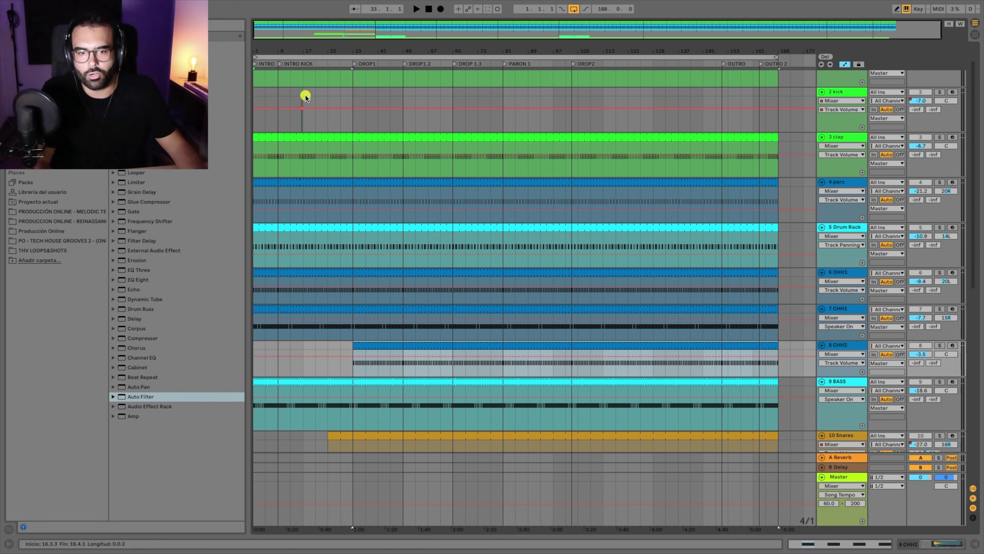
Listen to the soloed reference track across the last bar before the DROP1 marker.
{"action": "left_click_drag", "start_coordinate": [354, 51], "coordinate": [433, 90]}
{"action": "scroll", "coordinate": [433, 258], "scroll_direction": "down", "scroll_amount": 10}
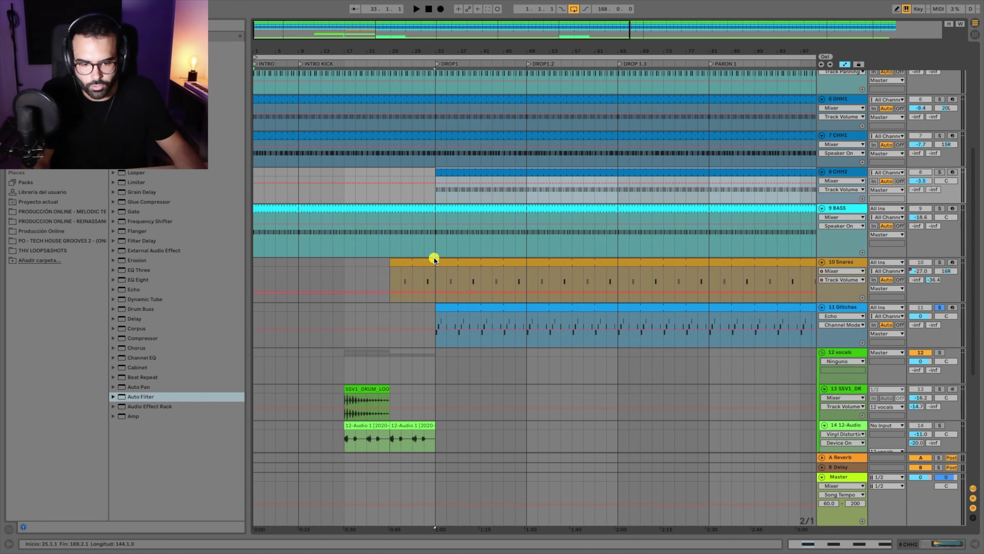
{"action": "left_click_drag", "start_coordinate": [425, 51], "coordinate": [380, 47]}
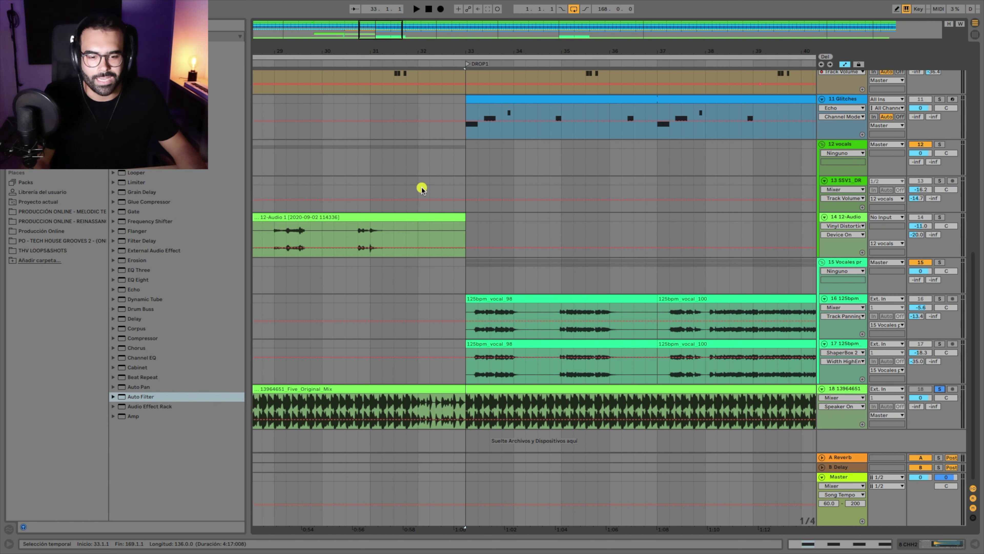
{"action": "left_click", "coordinate": [410, 63]}
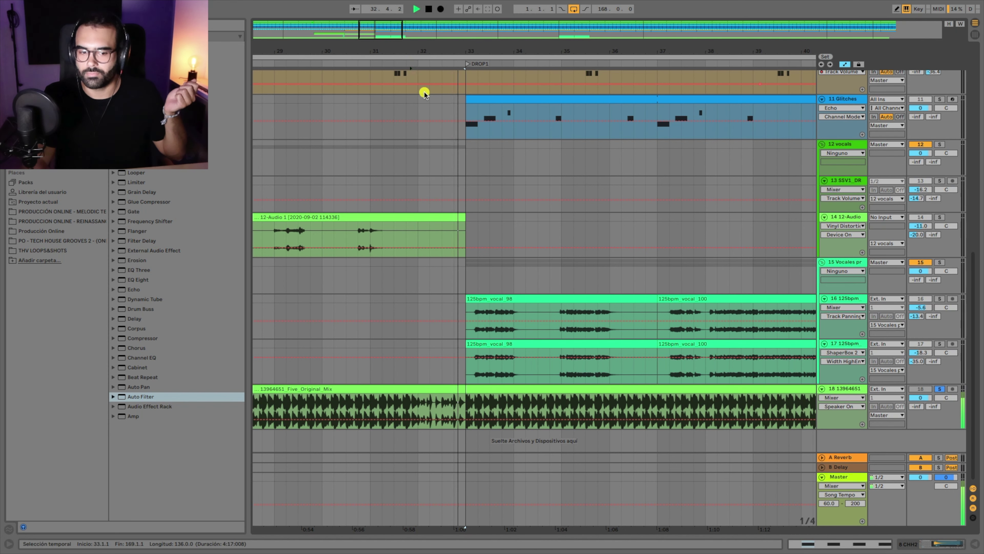
{"action": "key", "text": "space"}
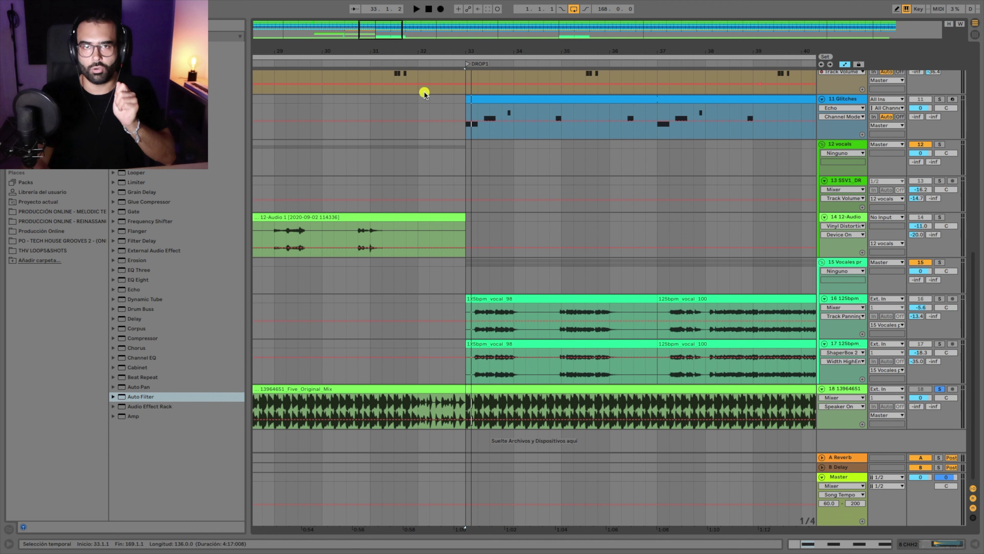
Automate the Auto Filter's Device On parameter on the 1 kick track so it is on from bar 32 to bar 33.
{"action": "scroll", "coordinate": [497, 156], "scroll_direction": "up", "scroll_amount": 10}
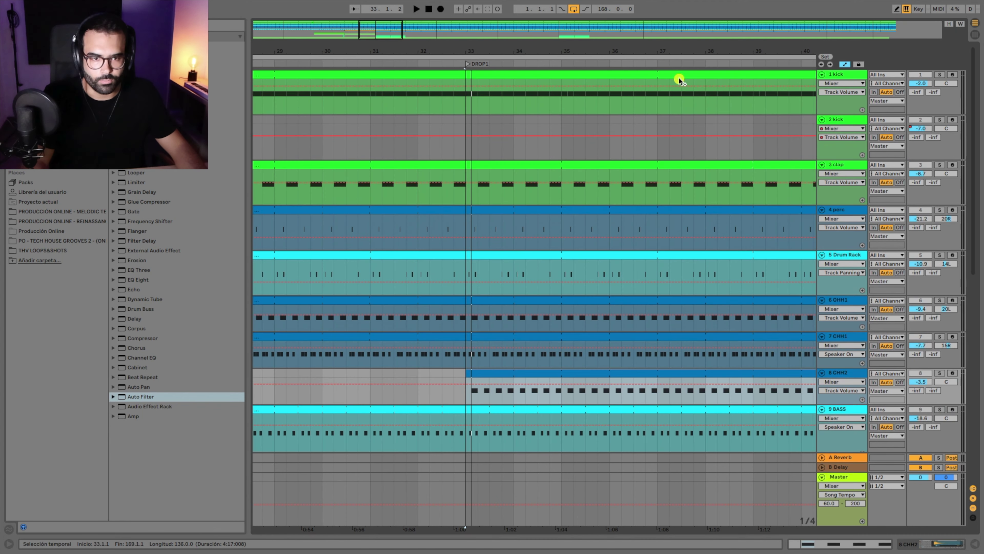
{"action": "left_click", "coordinate": [845, 65]}
{"action": "double_click", "coordinate": [843, 73]}
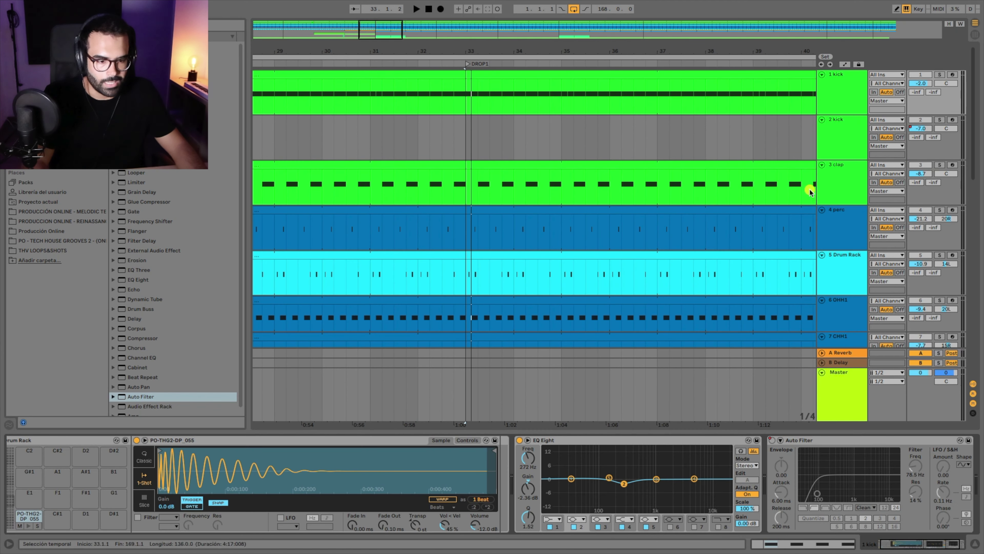
{"action": "right_click", "coordinate": [772, 442]}
{"action": "left_click", "coordinate": [798, 447]}
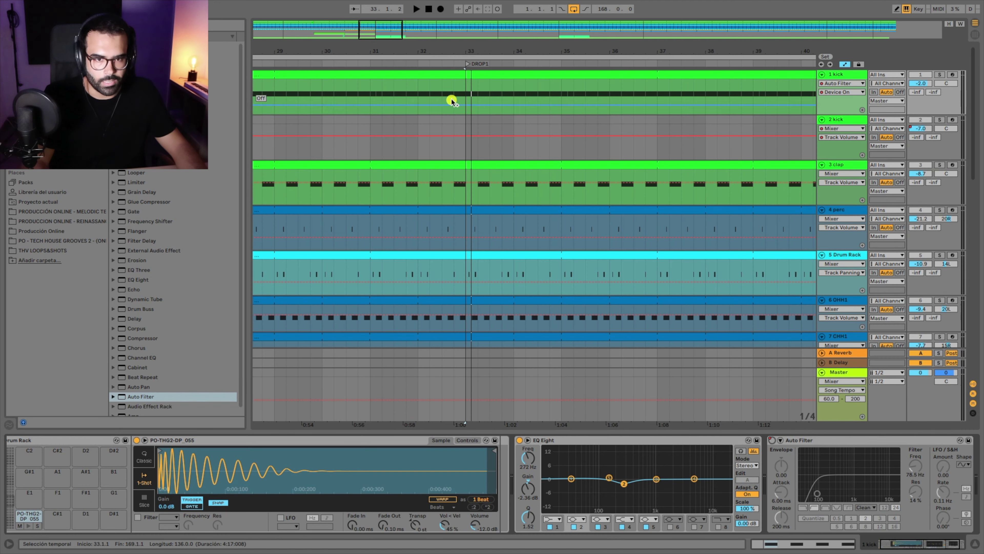
{"action": "left_click", "coordinate": [417, 106]}
{"action": "left_click", "coordinate": [466, 106]}
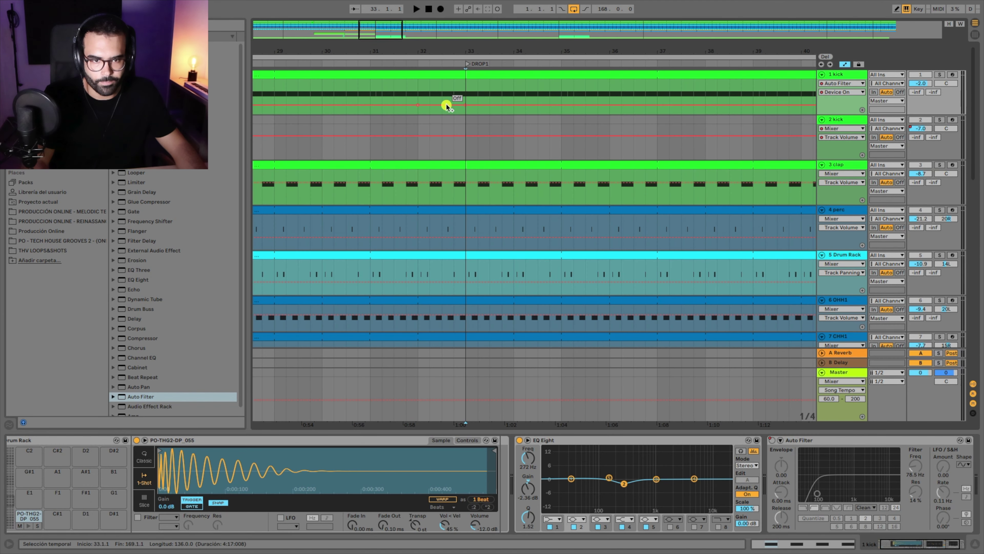
{"action": "left_click_drag", "start_coordinate": [429, 88], "coordinate": [417, 83]}
{"action": "left_click", "coordinate": [975, 544]}
Delete the vocal clips at DROP1 on both 125bpm tracks and move the short vocal clip to bar 32.3, ending at DROP1.
{"action": "scroll", "coordinate": [525, 248], "scroll_direction": "down", "scroll_amount": 15}
{"action": "left_click_drag", "start_coordinate": [525, 51], "coordinate": [525, 23]}
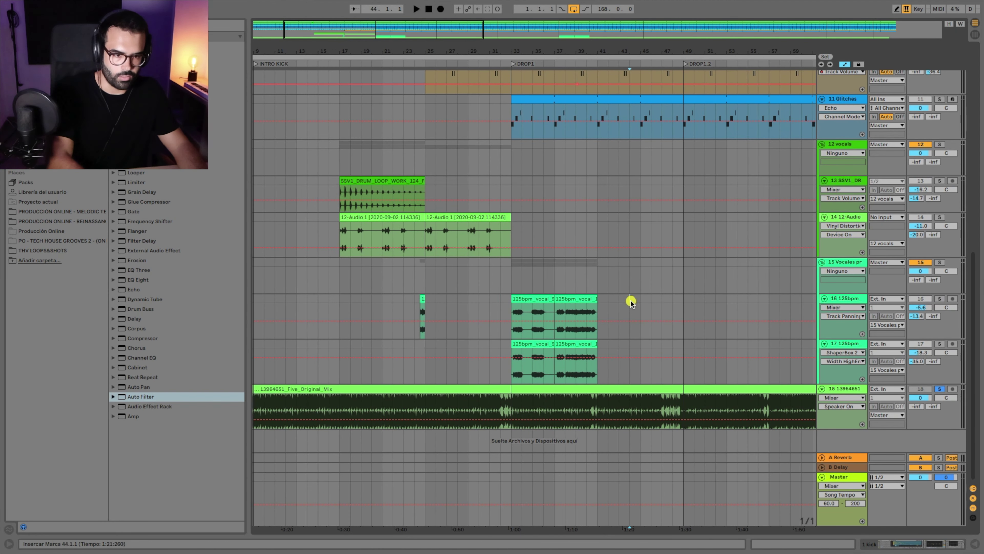
{"action": "left_click_drag", "start_coordinate": [629, 299], "coordinate": [498, 365]}
{"action": "key", "text": "Delete"}
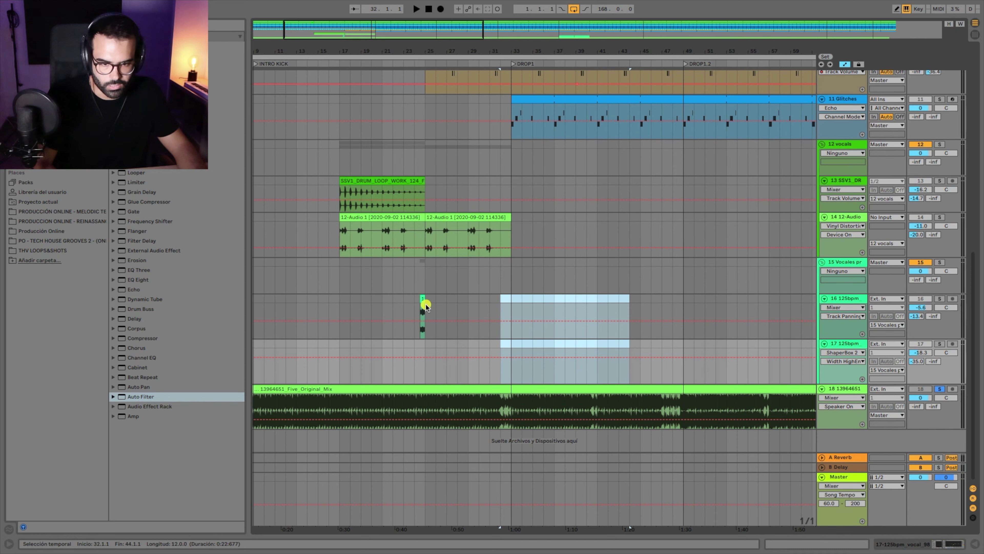
{"action": "left_click_drag", "start_coordinate": [422, 304], "coordinate": [508, 304]}
Listen to the transition into DROP1 in the full mix with the reference track muted.
{"action": "left_click_drag", "start_coordinate": [516, 52], "coordinate": [521, 93]}
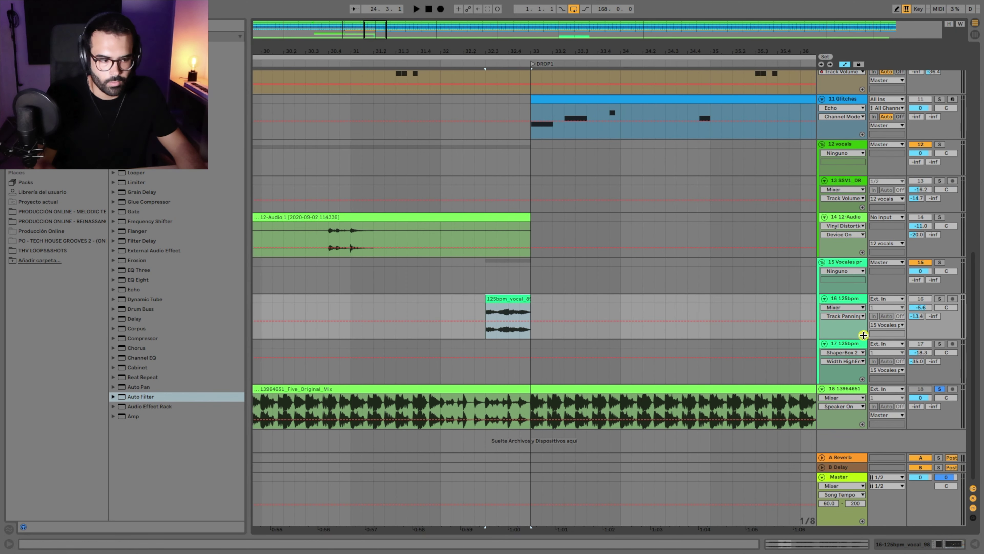
{"action": "left_click", "coordinate": [385, 63]}
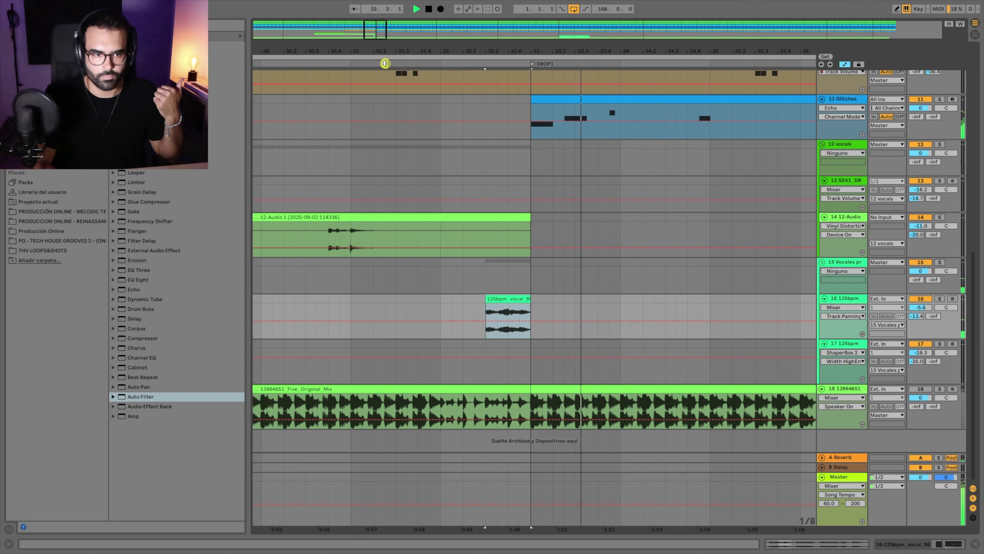
{"action": "left_click_drag", "start_coordinate": [477, 51], "coordinate": [477, 13]}
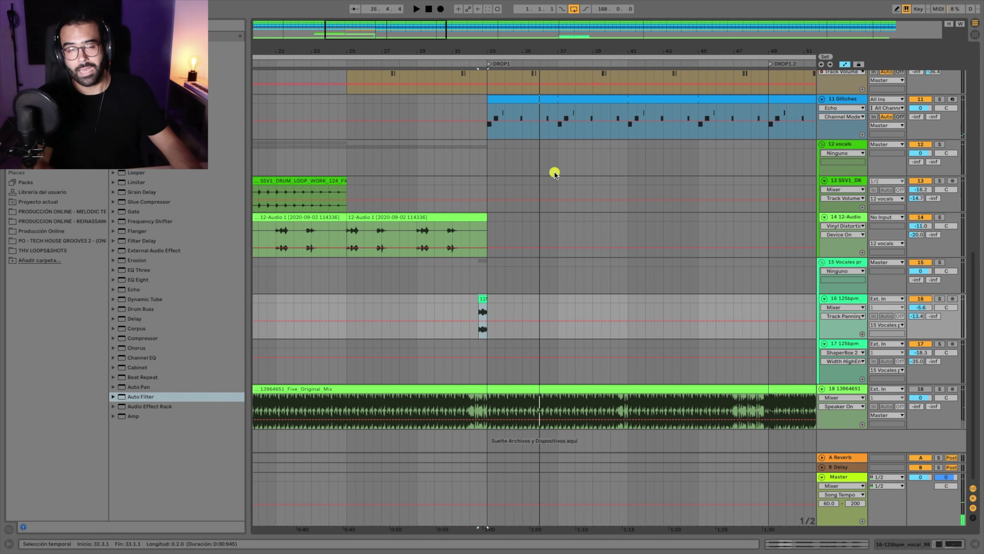
Review the drum, bass, glitch and vocal tracks around DROP1 alongside the reference track.
{"action": "scroll", "coordinate": [552, 214], "scroll_direction": "up", "scroll_amount": 4}
{"action": "scroll", "coordinate": [542, 240], "scroll_direction": "down", "scroll_amount": 4}
{"action": "left_click", "coordinate": [540, 388]}
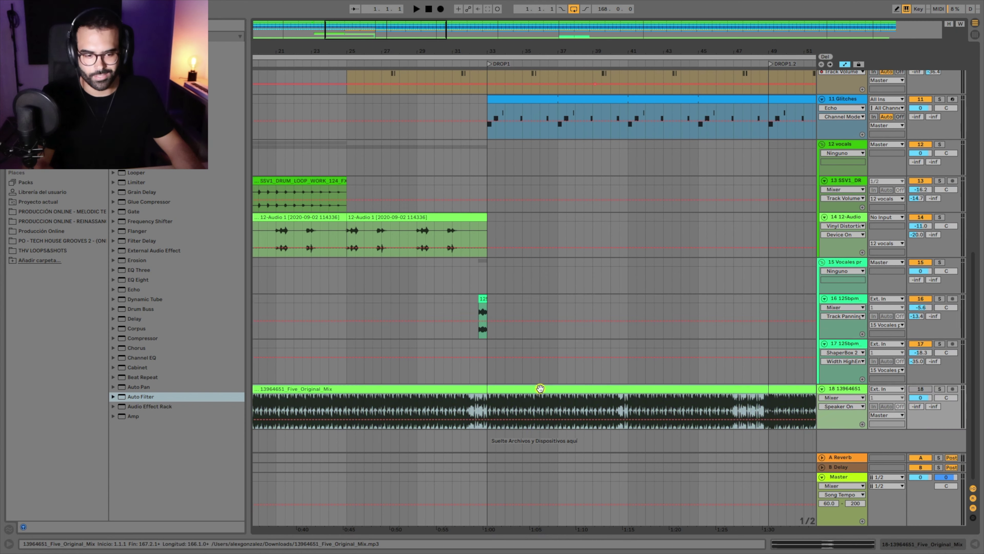
{"action": "scroll", "coordinate": [558, 286], "scroll_direction": "up", "scroll_amount": 5}
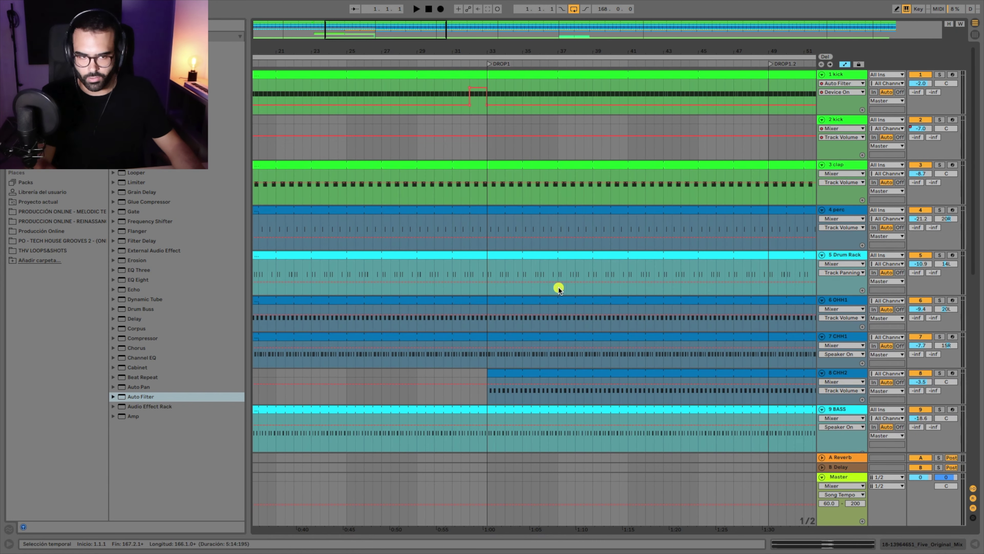
{"action": "scroll", "coordinate": [473, 251], "scroll_direction": "down", "scroll_amount": 5}
{"action": "scroll", "coordinate": [473, 253], "scroll_direction": "up", "scroll_amount": 5}
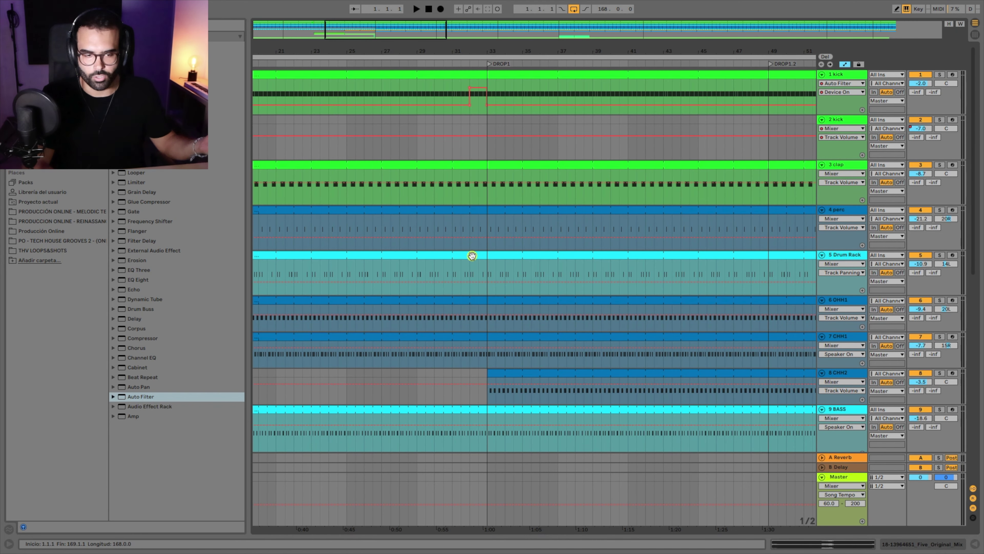
{"action": "scroll", "coordinate": [470, 248], "scroll_direction": "down", "scroll_amount": 3}
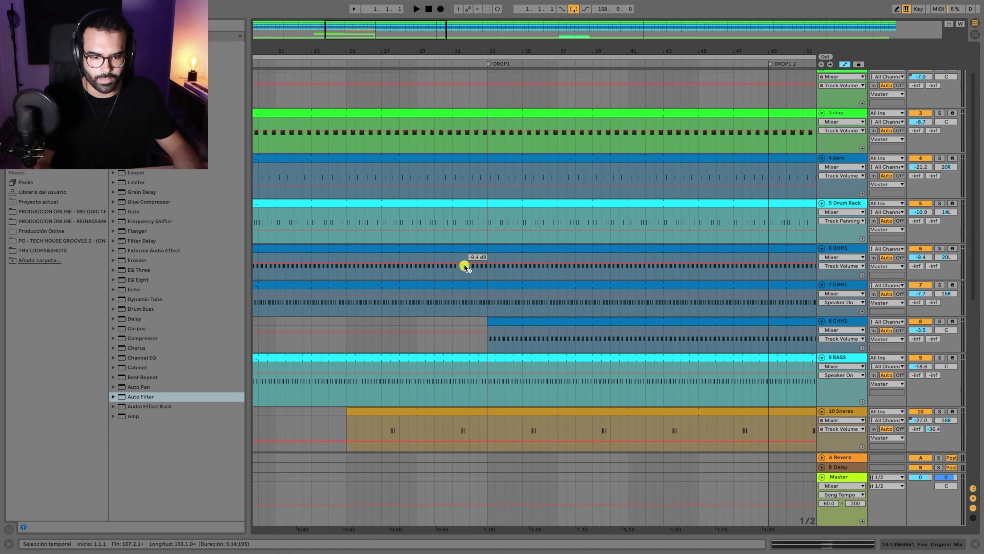
{"action": "scroll", "coordinate": [595, 297], "scroll_direction": "down", "scroll_amount": 2}
{"action": "scroll", "coordinate": [595, 297], "scroll_direction": "left", "scroll_amount": 3}
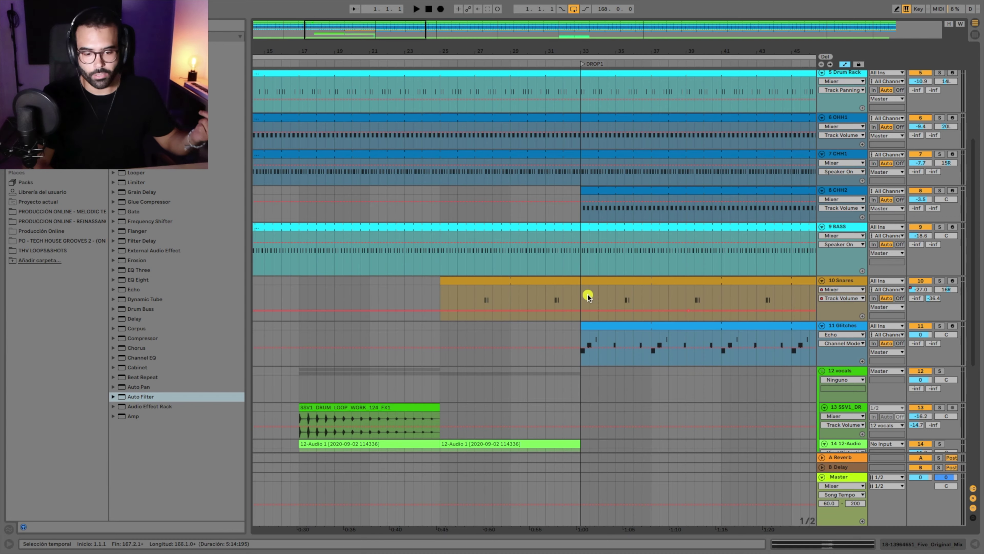
{"action": "scroll", "coordinate": [585, 294], "scroll_direction": "down", "scroll_amount": 3}
{"action": "scroll", "coordinate": [583, 294], "scroll_direction": "up", "scroll_amount": 9}
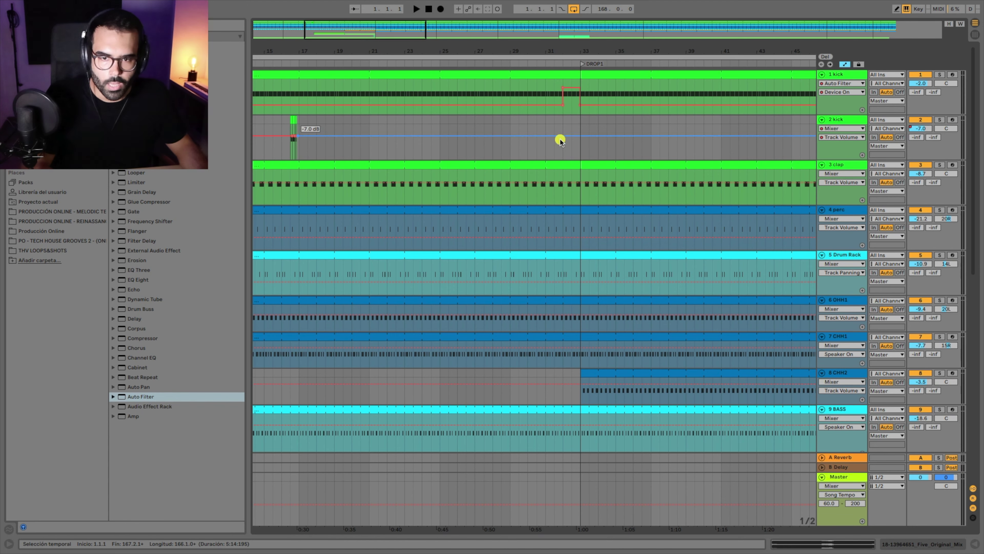
Play the arrangement from the DROP1 marker and compare its tracks with the reference waveform up to DROP1.2.
{"action": "left_click_drag", "start_coordinate": [408, 47], "coordinate": [408, 15]}
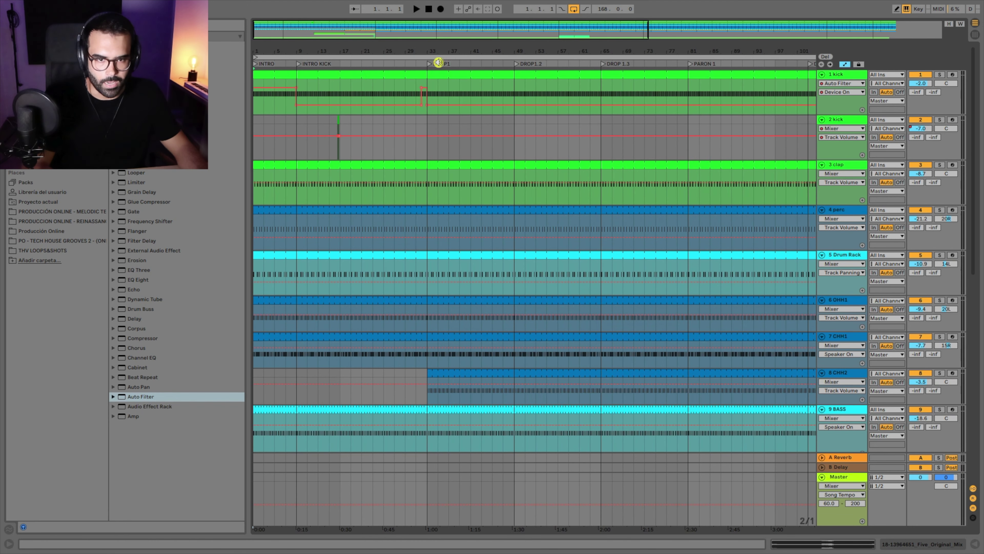
{"action": "left_click", "coordinate": [429, 64]}
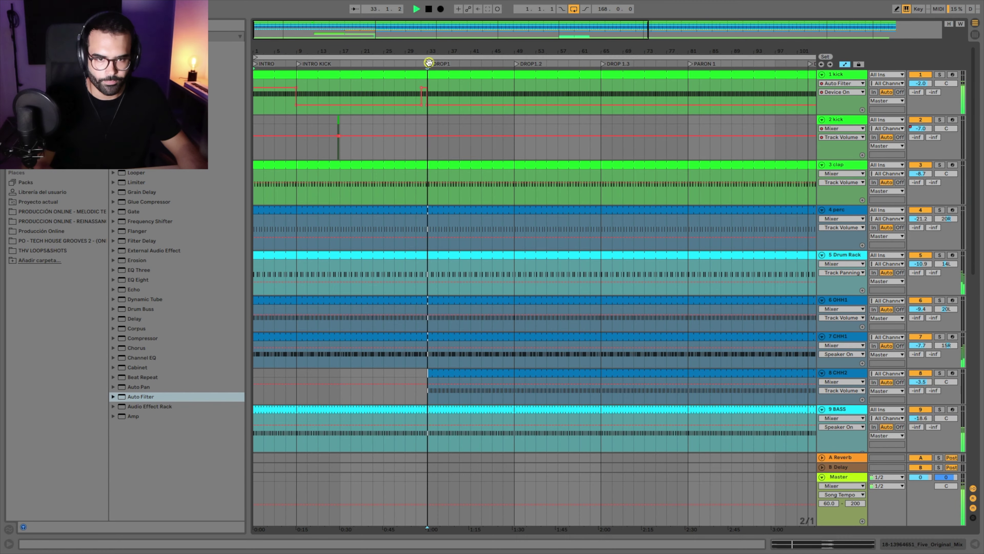
{"action": "scroll", "coordinate": [472, 264], "scroll_direction": "down", "scroll_amount": 10}
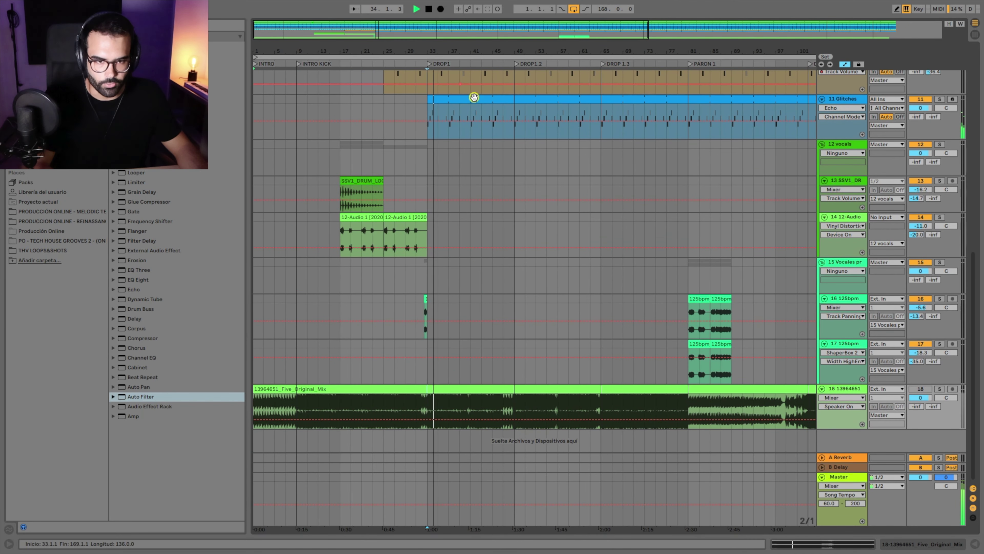
{"action": "left_click_drag", "start_coordinate": [463, 49], "coordinate": [436, 77]}
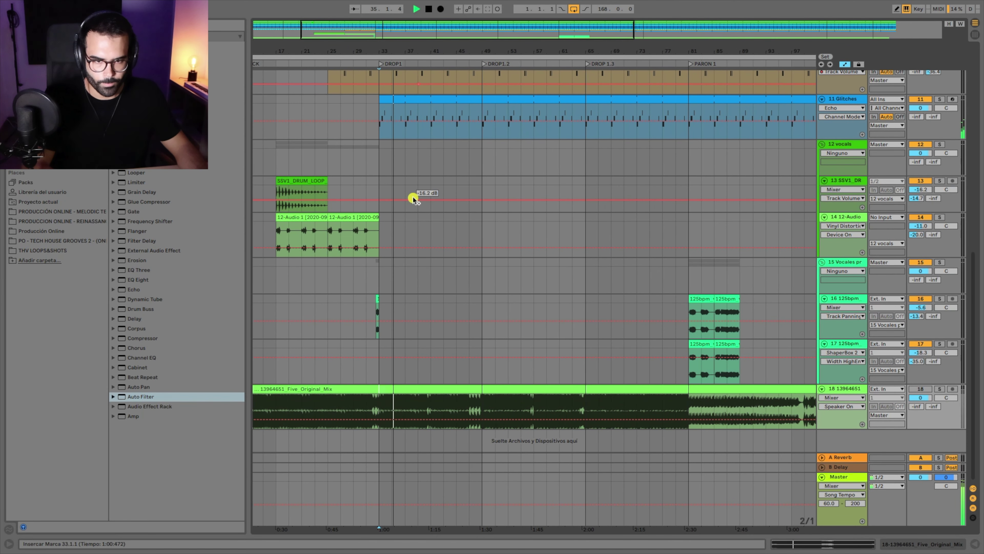
{"action": "scroll", "coordinate": [430, 236], "scroll_direction": "up", "scroll_amount": 10}
{"action": "left_click_drag", "start_coordinate": [427, 43], "coordinate": [424, 112]}
{"action": "scroll", "coordinate": [470, 199], "scroll_direction": "down", "scroll_amount": 10}
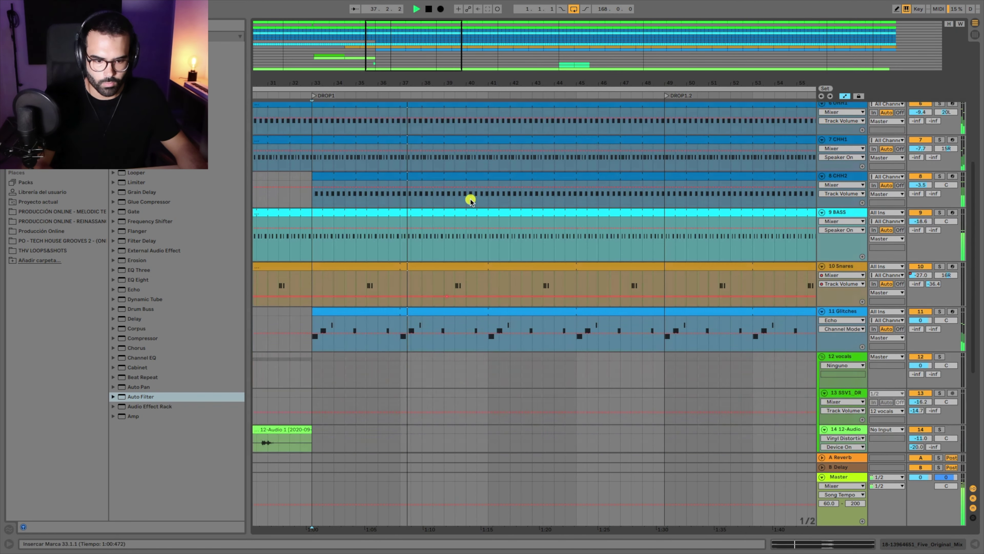
{"action": "scroll", "coordinate": [461, 307], "scroll_direction": "up", "scroll_amount": 10}
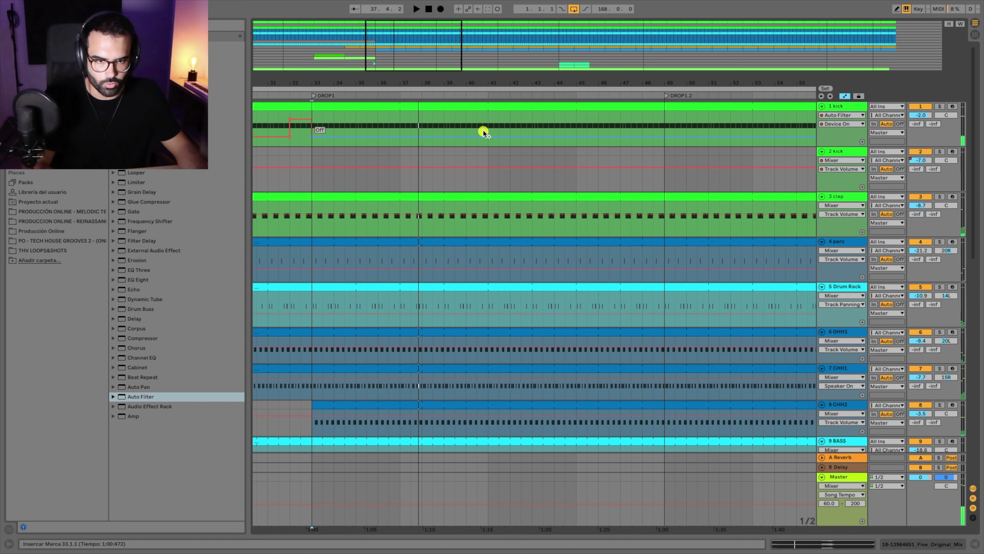
Switch the kick's Auto Filter automation on from bar 40 to bar 41 and listen to the change.
{"action": "left_click", "coordinate": [464, 139]}
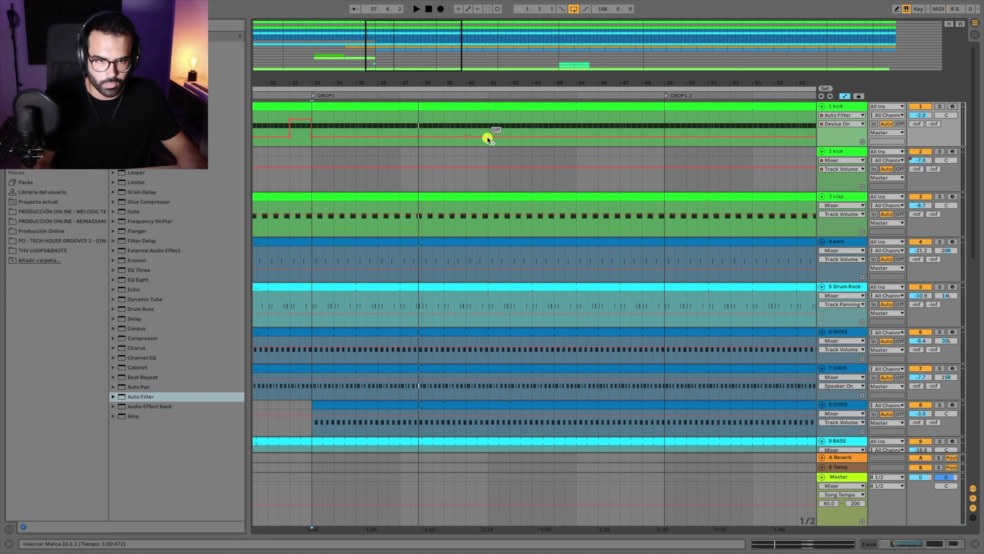
{"action": "left_click_drag", "start_coordinate": [485, 139], "coordinate": [485, 120]}
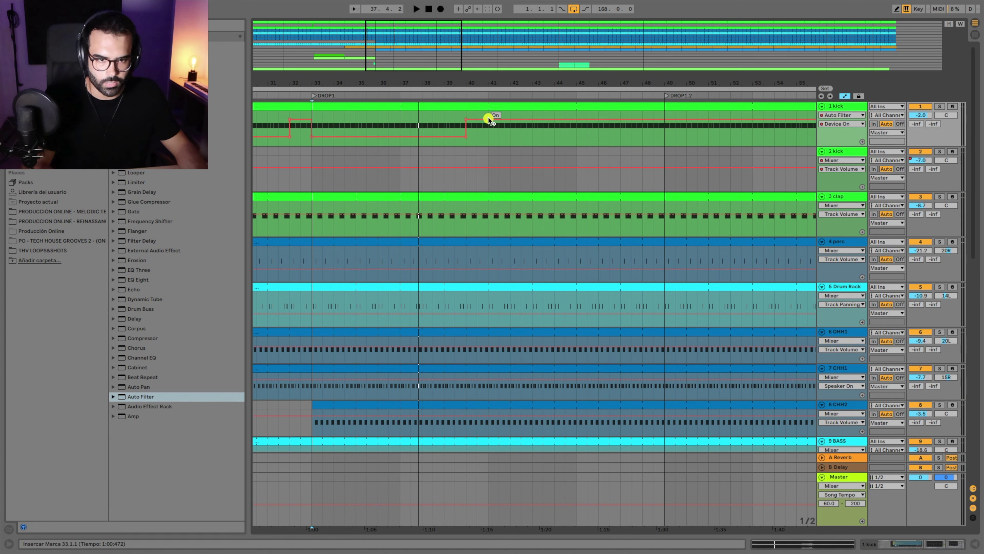
{"action": "left_click", "coordinate": [464, 95]}
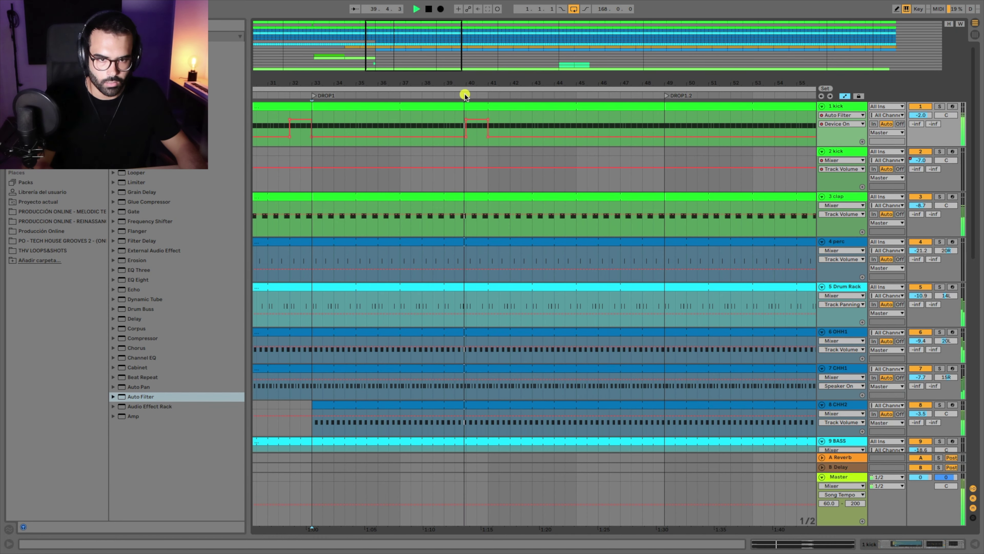
{"action": "scroll", "coordinate": [556, 255], "scroll_direction": "down", "scroll_amount": 8}
{"action": "scroll", "coordinate": [557, 255], "scroll_direction": "down", "scroll_amount": 4}
{"action": "scroll", "coordinate": [641, 163], "scroll_direction": "up", "scroll_amount": 15}
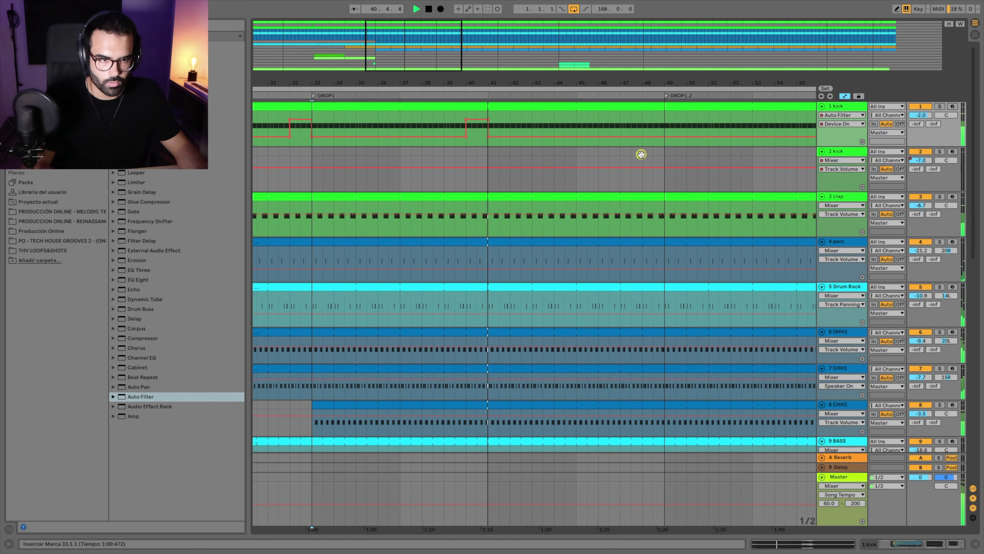
Listen to the reference track in solo over the bars leading into DROP1.2.
{"action": "scroll", "coordinate": [604, 255], "scroll_direction": "down", "scroll_amount": 12}
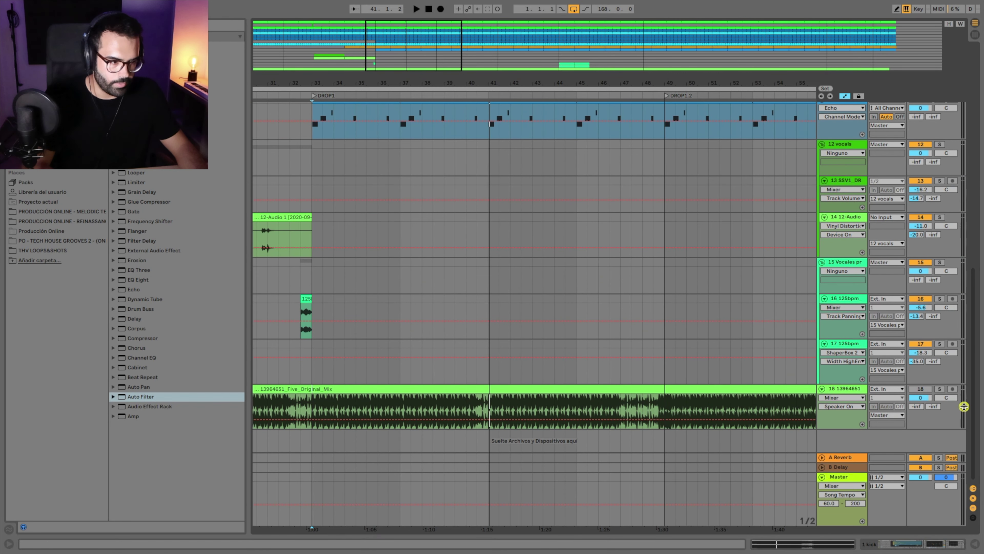
{"action": "left_click", "coordinate": [610, 95]}
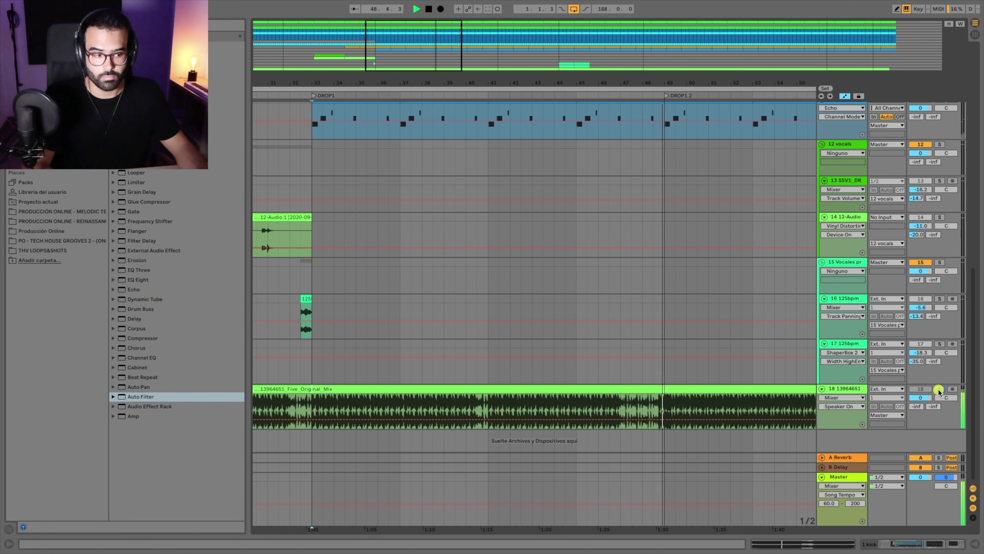
{"action": "key", "text": "space"}
{"action": "scroll", "coordinate": [685, 196], "scroll_direction": "up", "scroll_amount": 12}
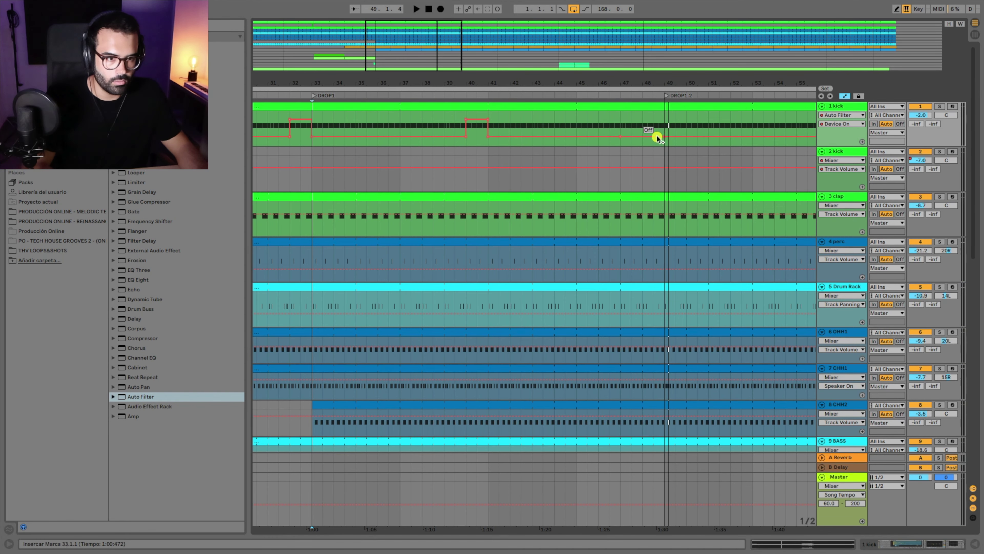
Place the one-bar 125bpm vocal clip at bar 48 on track 16, just before DROP1.2, and play the transition.
{"action": "scroll", "coordinate": [589, 246], "scroll_direction": "down", "scroll_amount": 5}
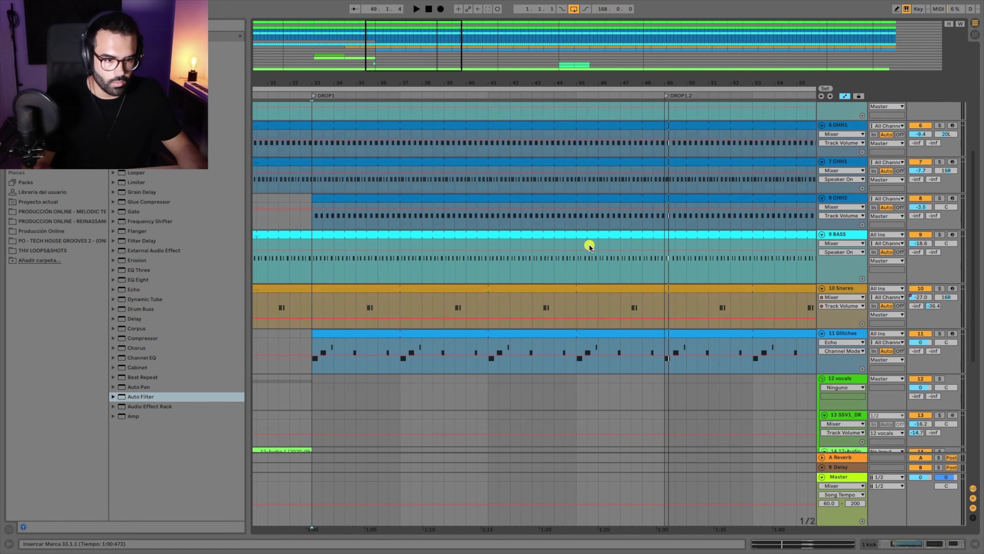
{"action": "scroll", "coordinate": [655, 271], "scroll_direction": "down", "scroll_amount": 5}
{"action": "left_click", "coordinate": [642, 318]}
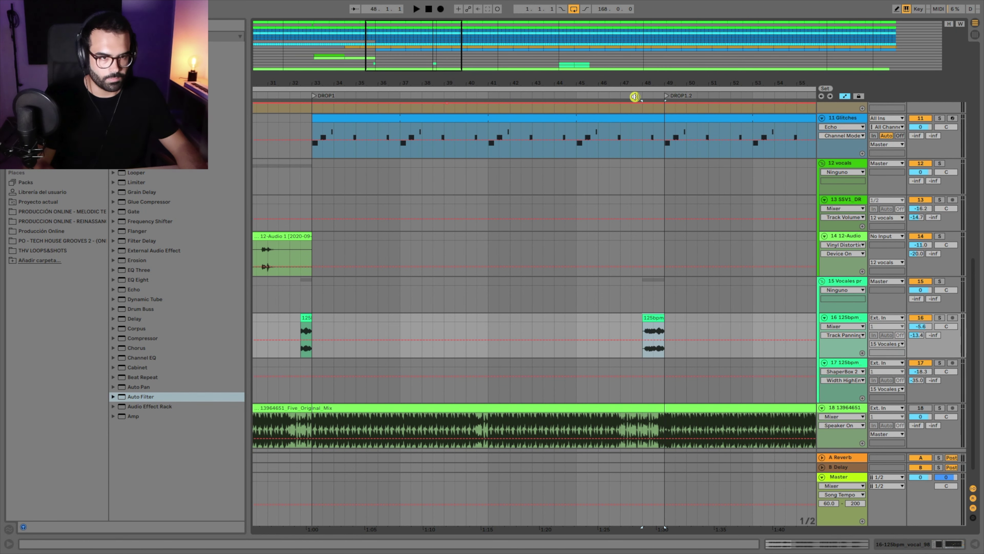
{"action": "left_click", "coordinate": [619, 100]}
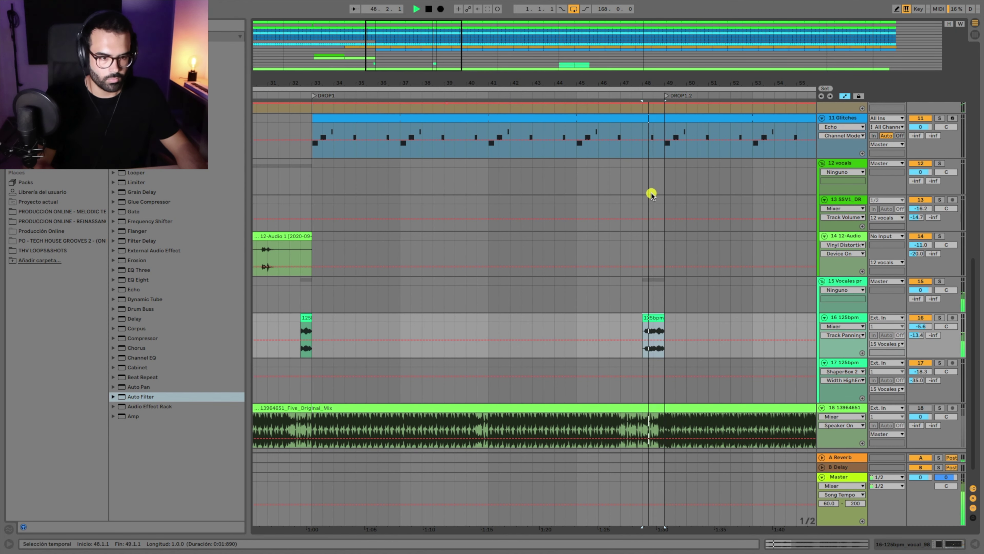
{"action": "left_click_drag", "start_coordinate": [659, 81], "coordinate": [672, 76]}
{"action": "scroll", "coordinate": [514, 252], "scroll_direction": "up", "scroll_amount": 5}
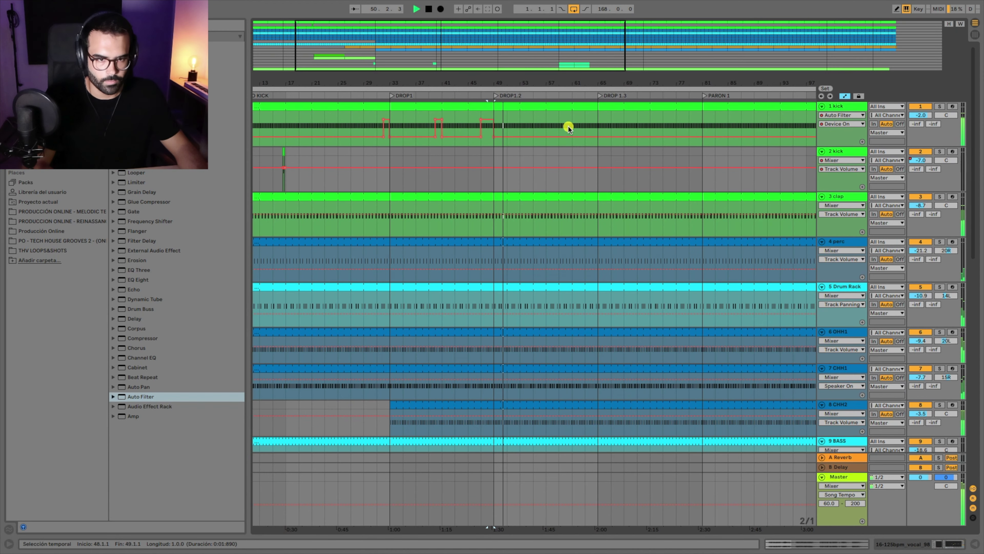
Delete the volume automation of the Snares track.
{"action": "double_click", "coordinate": [843, 106]}
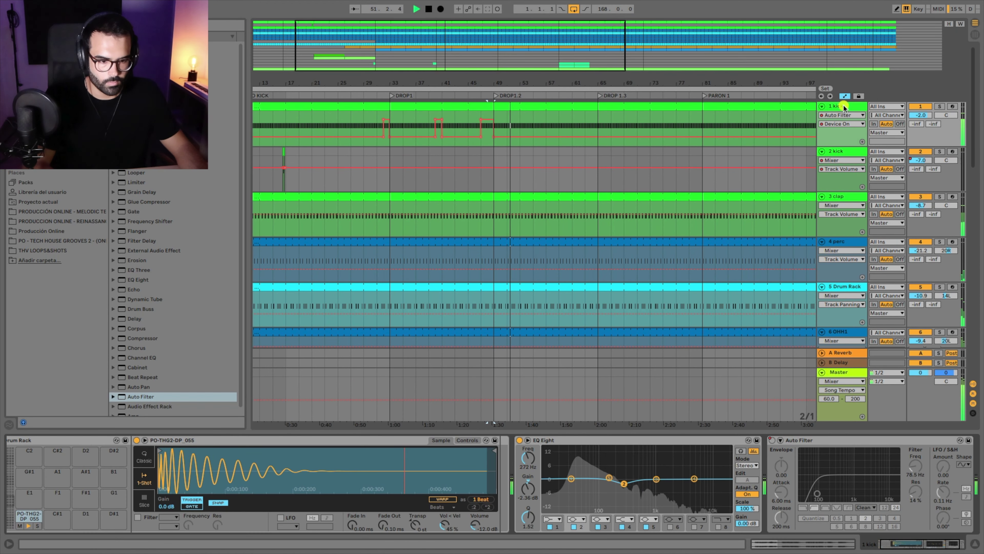
{"action": "scroll", "coordinate": [744, 249], "scroll_direction": "down", "scroll_amount": 5}
{"action": "scroll", "coordinate": [742, 217], "scroll_direction": "down", "scroll_amount": 2}
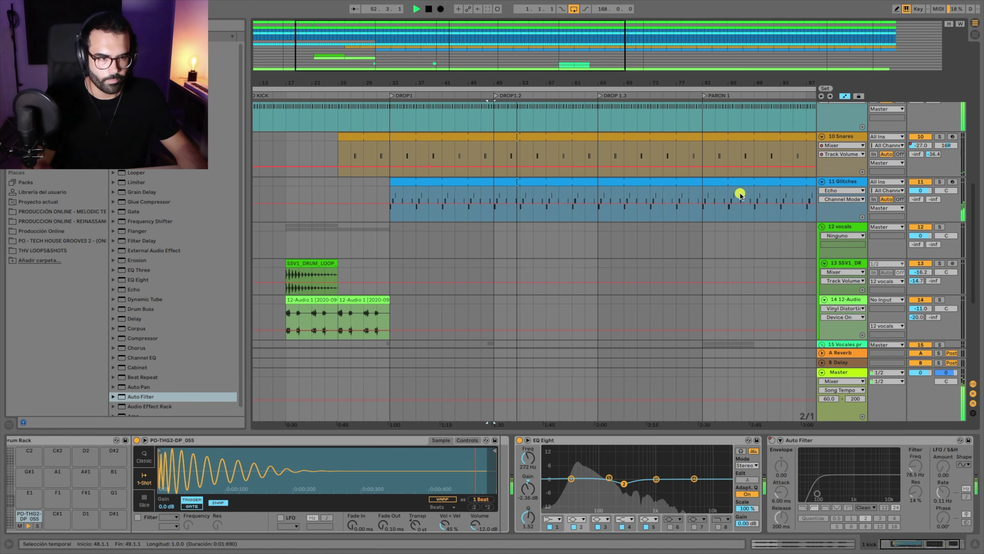
{"action": "right_click", "coordinate": [917, 147]}
{"action": "left_click", "coordinate": [830, 187]}
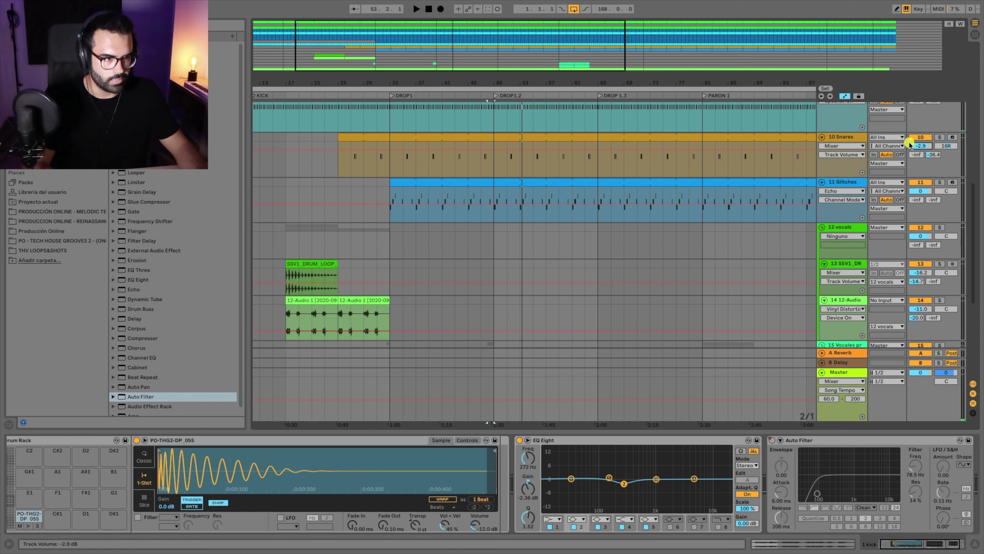
{"action": "key", "text": "space"}
Play the arrangement from DROP1 and set the Snares track's volume to -4.3 dB.
{"action": "left_click", "coordinate": [390, 240]}
{"action": "key", "text": "space"}
{"action": "key", "text": "space"}
{"action": "mouse_move", "coordinate": [411, 83]}
{"action": "left_mouse_down"}
{"action": "mouse_move", "coordinate": [410, 124]}
{"action": "mouse_move", "coordinate": [411, 82]}
{"action": "left_mouse_up"}
{"action": "double_click", "coordinate": [574, 429]}
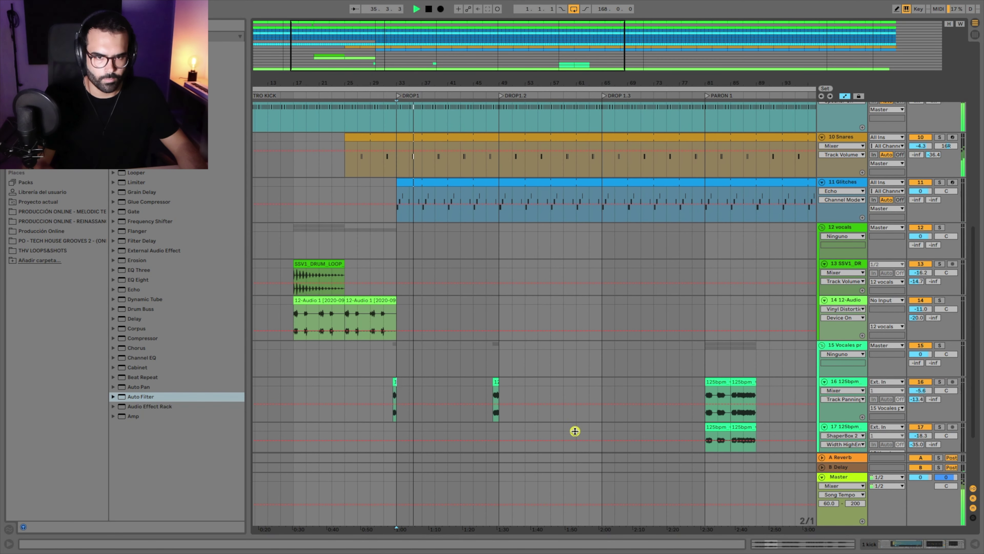
{"action": "left_click", "coordinate": [927, 146]}
Listen to the transition into DROP1.2 alongside the reference waveform, stopping playback shortly after the marker.
{"action": "scroll", "coordinate": [918, 157], "scroll_direction": "down", "scroll_amount": 3}
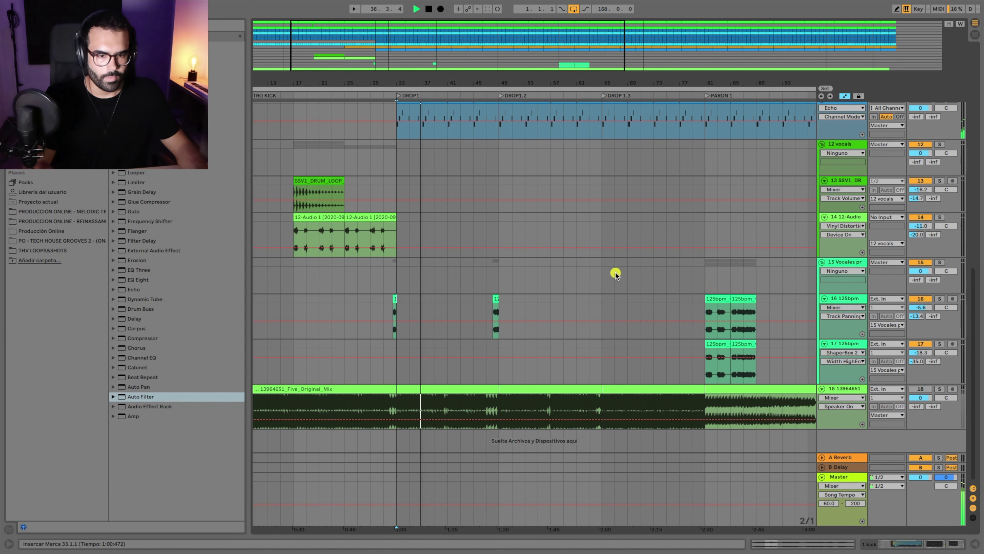
{"action": "left_click", "coordinate": [489, 95]}
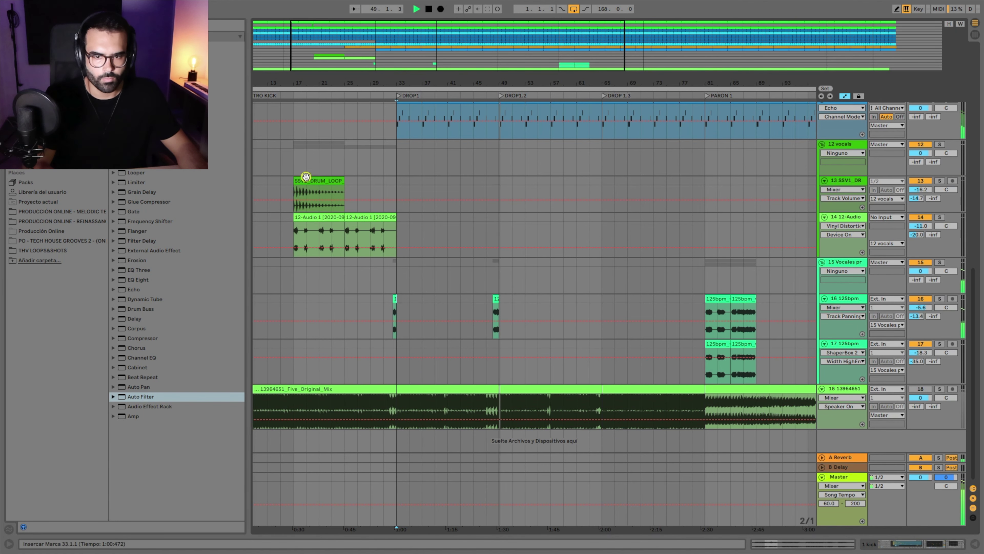
{"action": "key", "text": "space"}
Move the SSV1 drum loop to DROP1 and the two 12-Audio 1 vocal clips to bars 33 and 41.
{"action": "left_click_drag", "start_coordinate": [307, 82], "coordinate": [308, 97]}
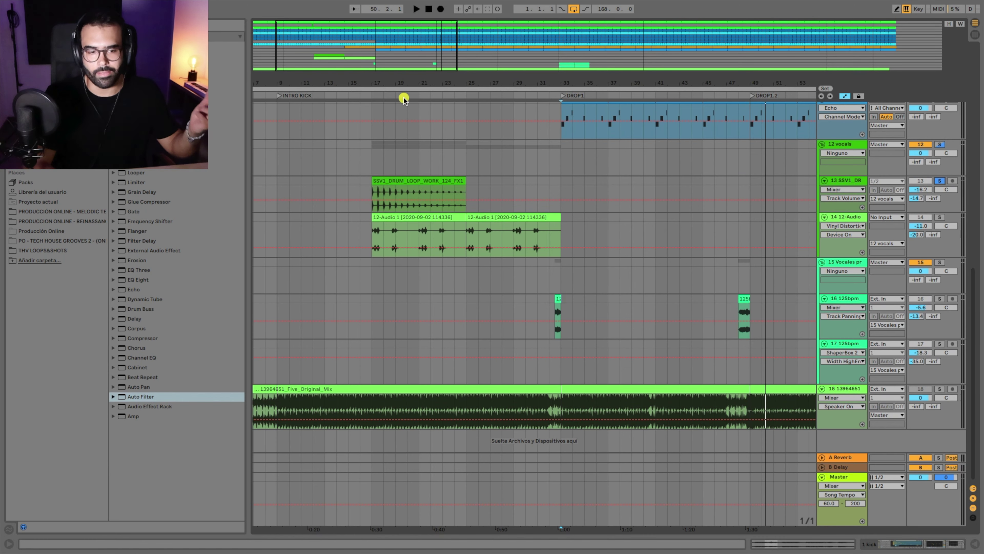
{"action": "left_click_drag", "start_coordinate": [398, 189], "coordinate": [587, 189]}
{"action": "left_click_drag", "start_coordinate": [502, 217], "coordinate": [593, 224]}
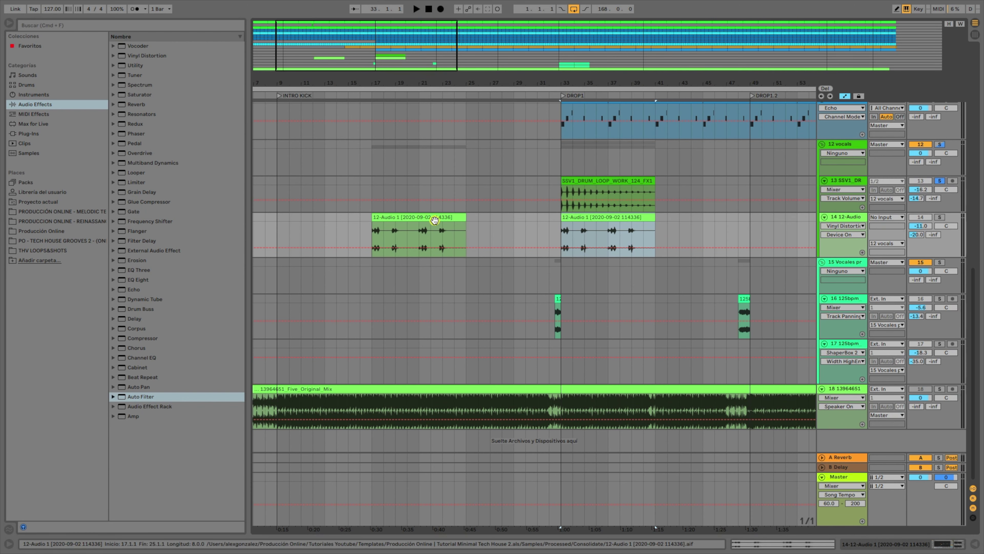
{"action": "key", "text": "ctrl+d"}
{"action": "left_click_drag", "start_coordinate": [723, 239], "coordinate": [724, 239]}
{"action": "mouse_move", "coordinate": [656, 216]}
{"action": "left_mouse_down"}
{"action": "mouse_move", "coordinate": [707, 217]}
{"action": "mouse_move", "coordinate": [659, 217]}
{"action": "left_mouse_up"}
{"action": "left_click", "coordinate": [604, 232]}
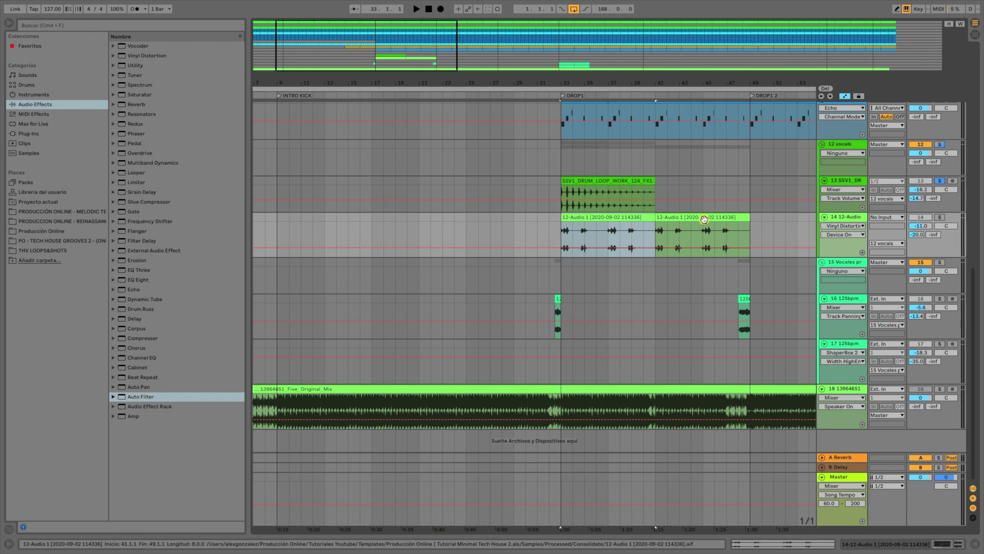
Turn on Loop for the 12-Audio 1 vocal clip at DROP1 and extend it to bar 169.
{"action": "left_click_drag", "start_coordinate": [643, 80], "coordinate": [534, 62]}
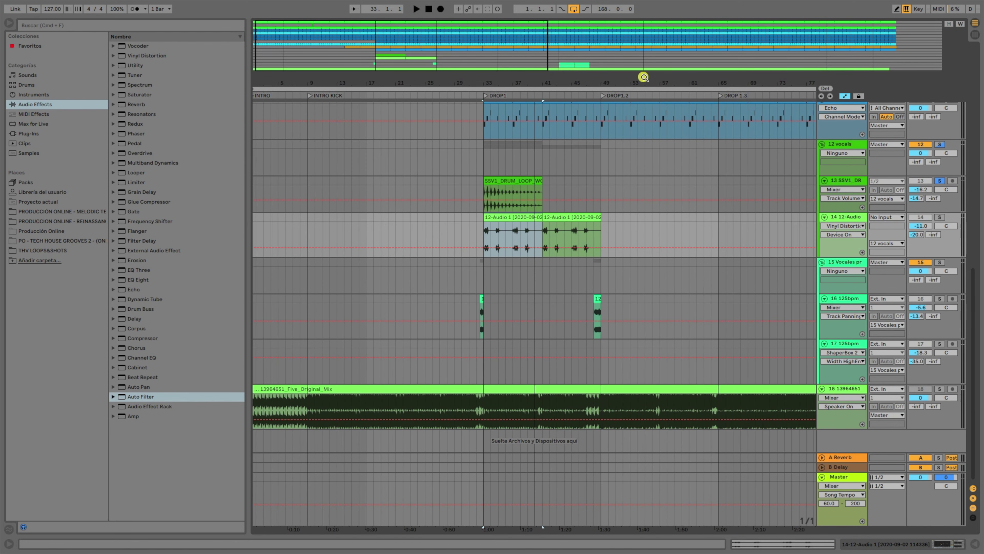
{"action": "double_click", "coordinate": [524, 219]}
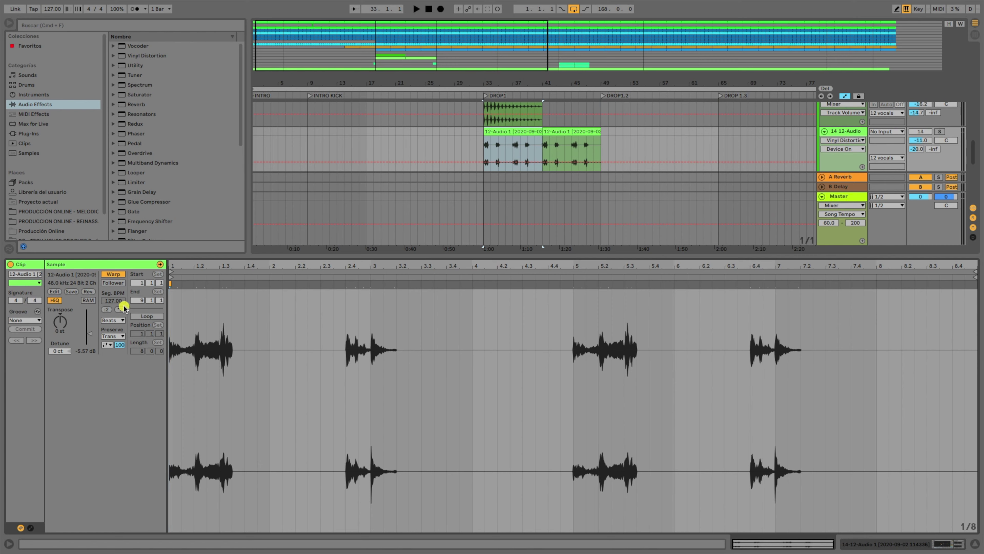
{"action": "left_click", "coordinate": [146, 316]}
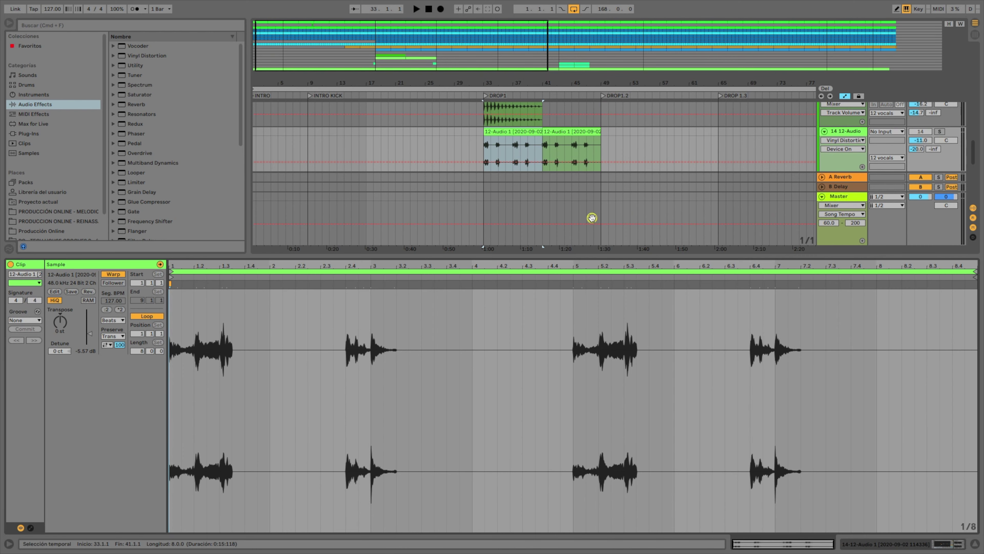
{"action": "double_click", "coordinate": [711, 256]}
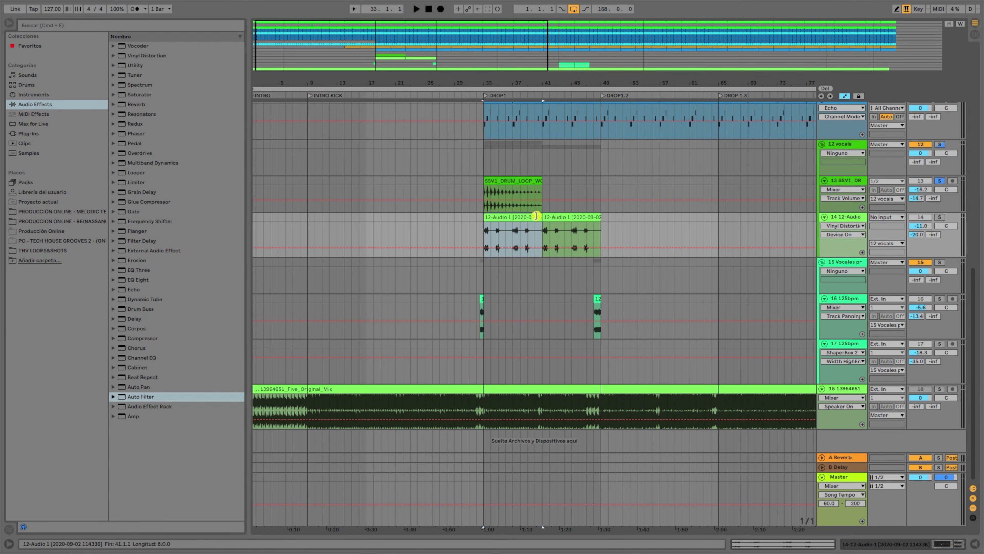
{"action": "left_click_drag", "start_coordinate": [539, 215], "coordinate": [746, 223]}
{"action": "left_click_drag", "start_coordinate": [712, 90], "coordinate": [701, 82]}
{"action": "left_click_drag", "start_coordinate": [455, 217], "coordinate": [777, 214]}
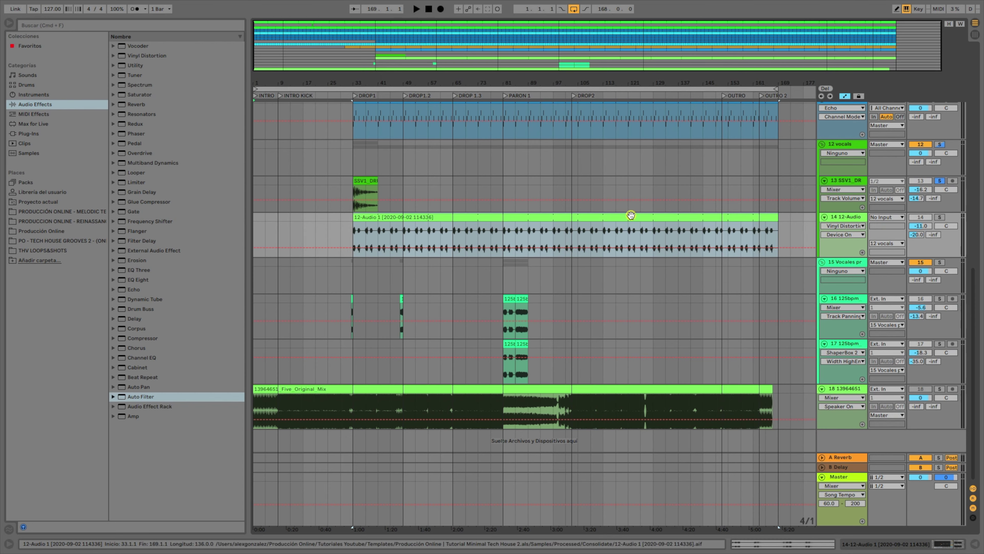
Listen to the reference track in solo around bar 56, between DROP1.2 and DROP 1.3.
{"action": "scroll", "coordinate": [461, 128], "scroll_direction": "up", "scroll_amount": 10}
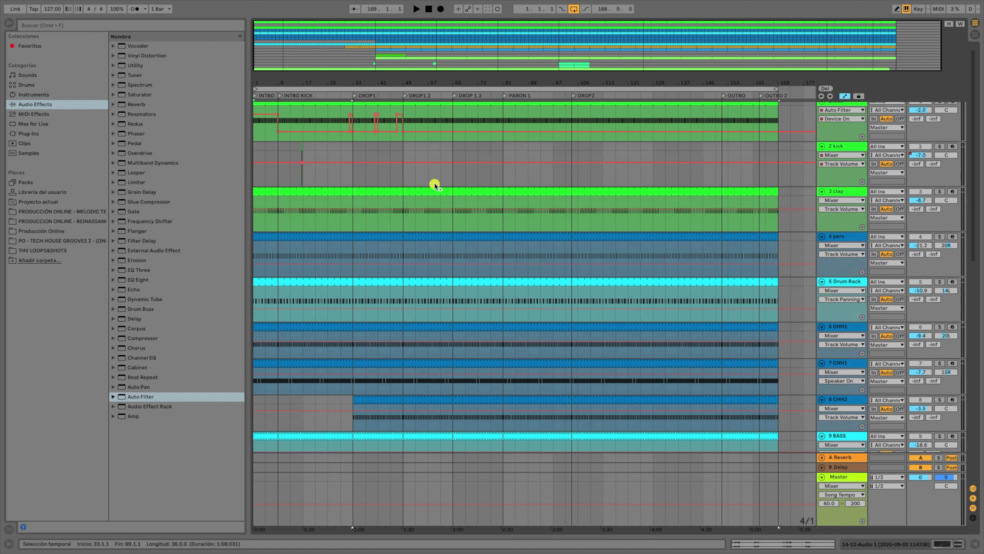
{"action": "scroll", "coordinate": [434, 186], "scroll_direction": "down", "scroll_amount": 10}
{"action": "left_click_drag", "start_coordinate": [438, 85], "coordinate": [469, 81]}
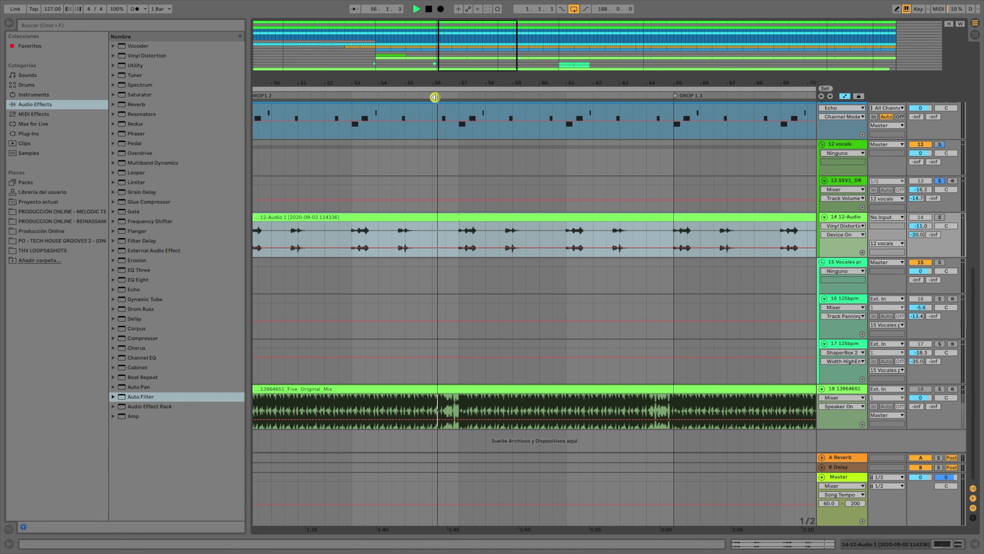
{"action": "left_click", "coordinate": [436, 92]}
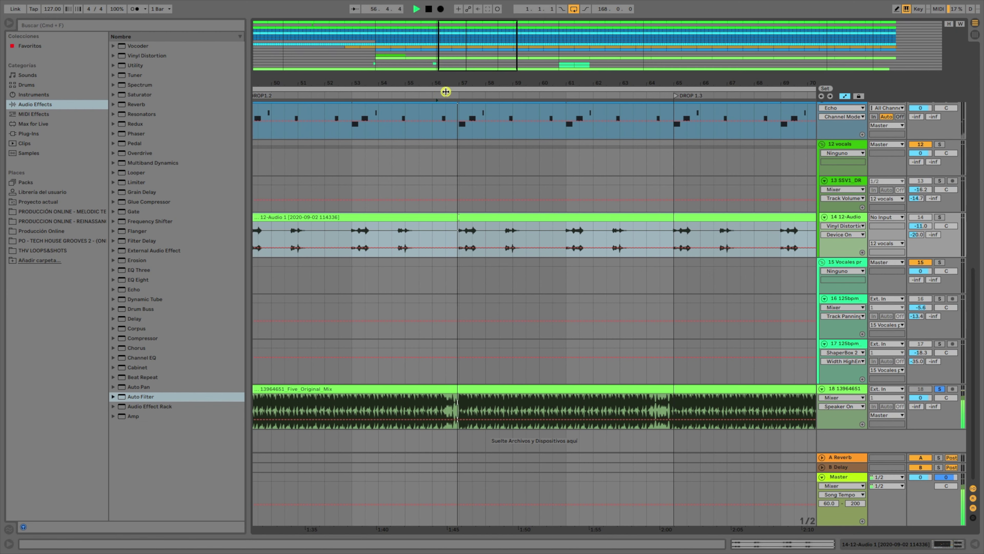
{"action": "left_click", "coordinate": [939, 388]}
{"action": "left_click", "coordinate": [938, 388]}
Switch the kick's Auto Filter automation on from bar 56 to bar 57.
{"action": "scroll", "coordinate": [584, 327], "scroll_direction": "up", "scroll_amount": 10}
{"action": "left_click_drag", "start_coordinate": [450, 81], "coordinate": [458, 315]}
{"action": "scroll", "coordinate": [510, 361], "scroll_direction": "down", "scroll_amount": 10}
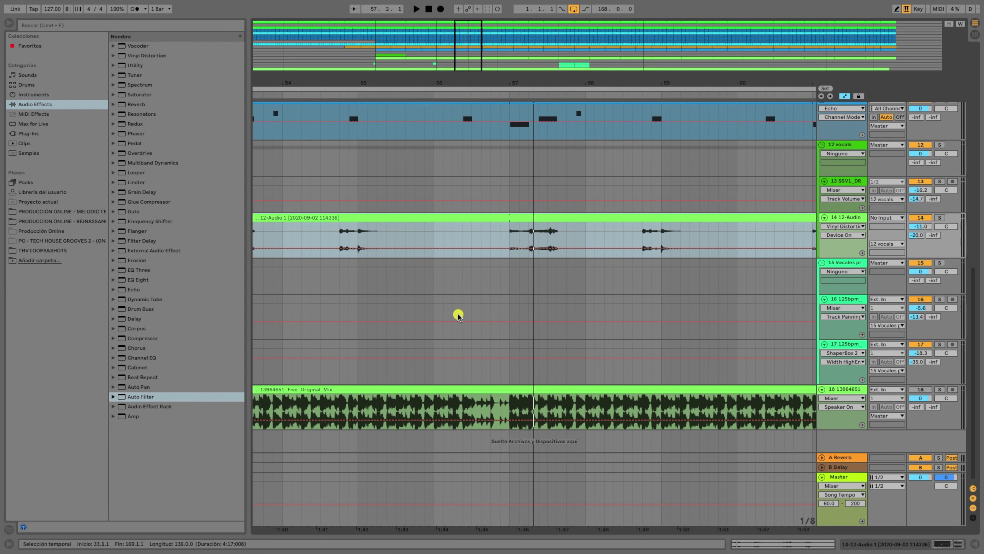
{"action": "scroll", "coordinate": [474, 374], "scroll_direction": "up", "scroll_amount": 10}
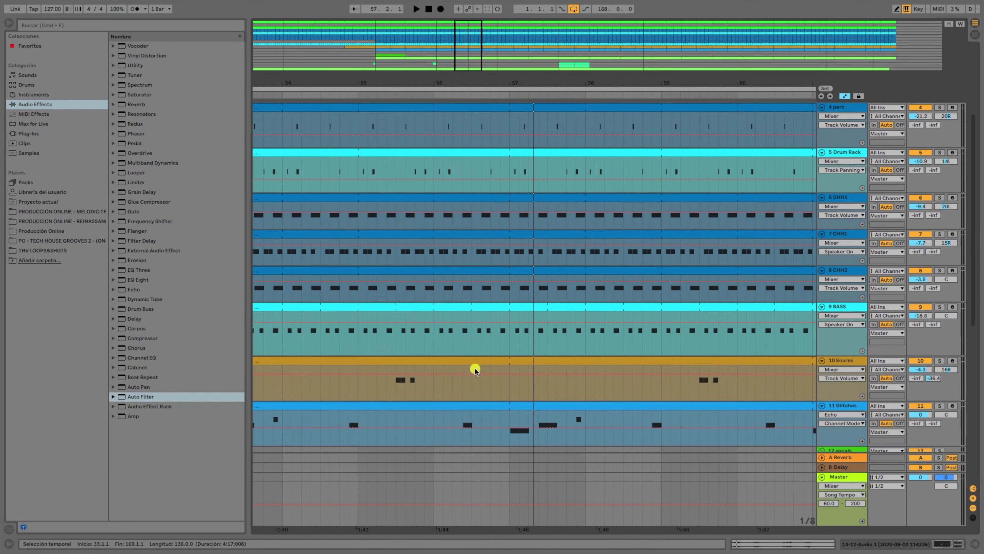
{"action": "left_click", "coordinate": [471, 137]}
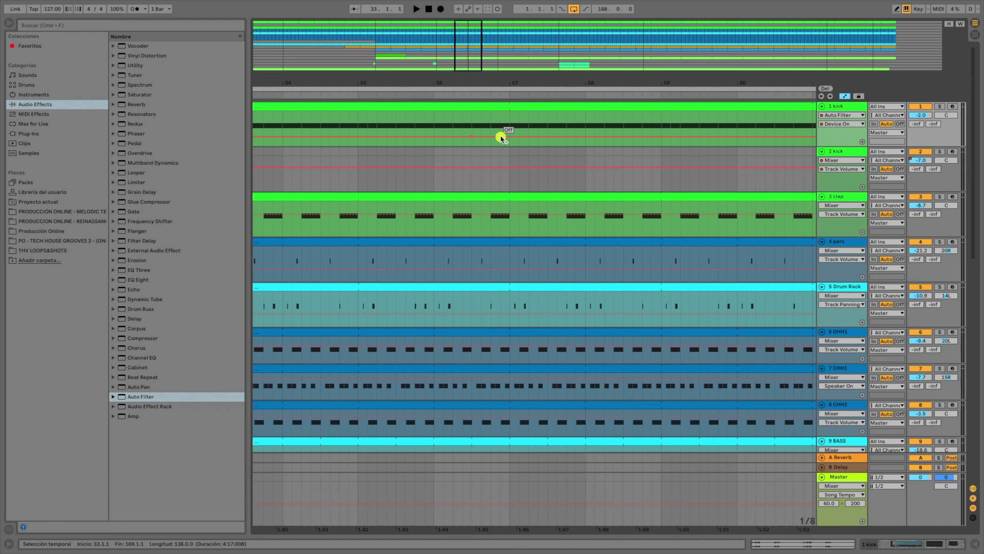
{"action": "left_click_drag", "start_coordinate": [491, 137], "coordinate": [471, 120]}
{"action": "left_click_drag", "start_coordinate": [505, 85], "coordinate": [504, 138]}
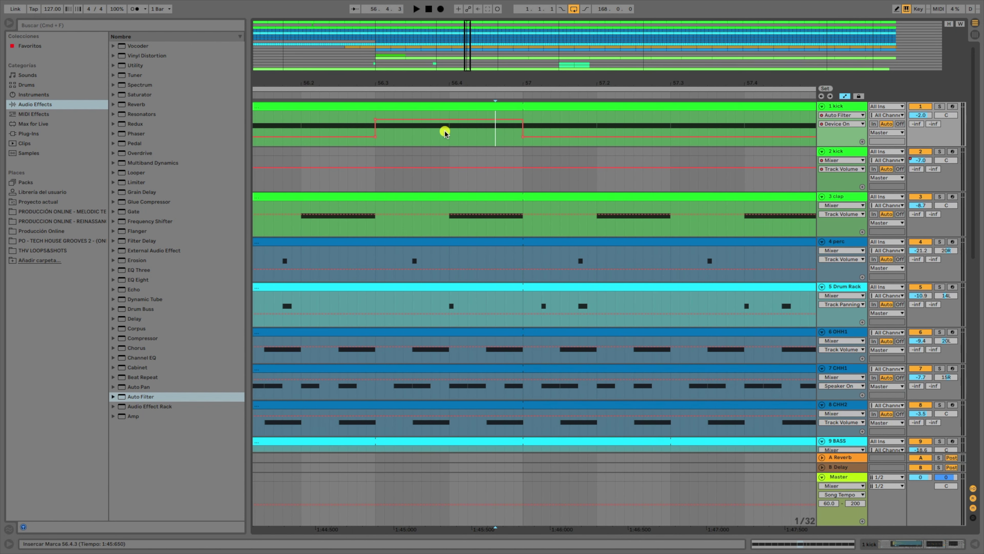
{"action": "left_click_drag", "start_coordinate": [361, 85], "coordinate": [483, 98]}
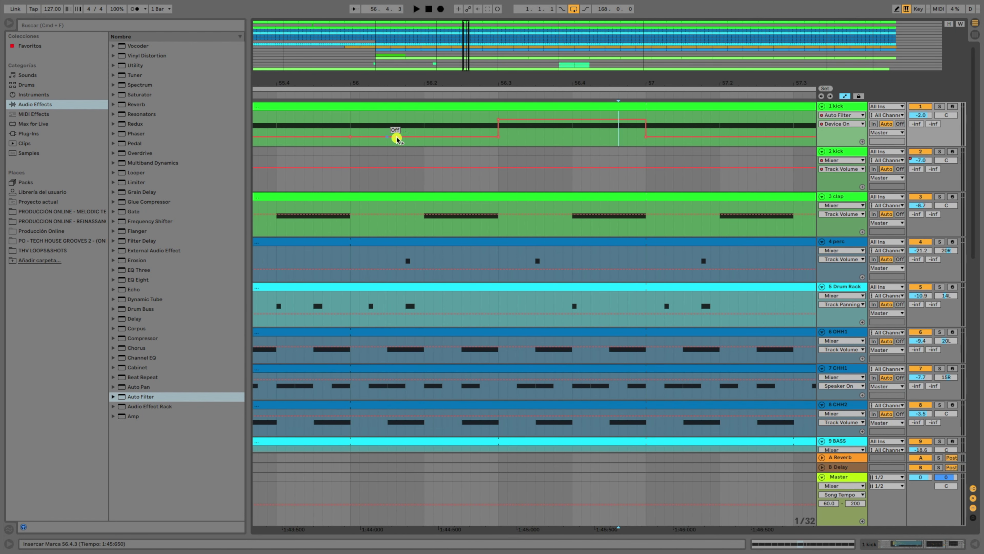
{"action": "left_click_drag", "start_coordinate": [498, 136], "coordinate": [351, 136]}
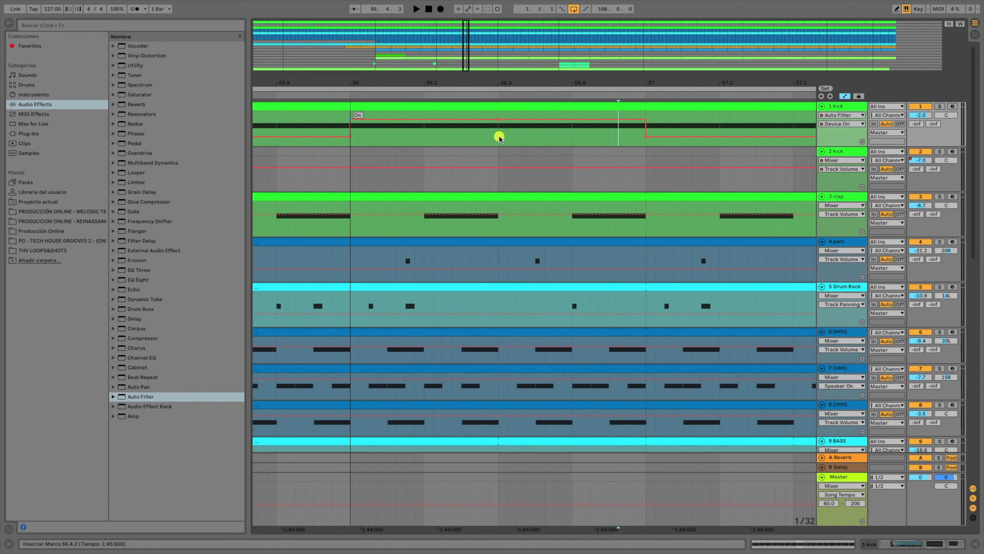
{"action": "left_click_drag", "start_coordinate": [446, 80], "coordinate": [446, 70]}
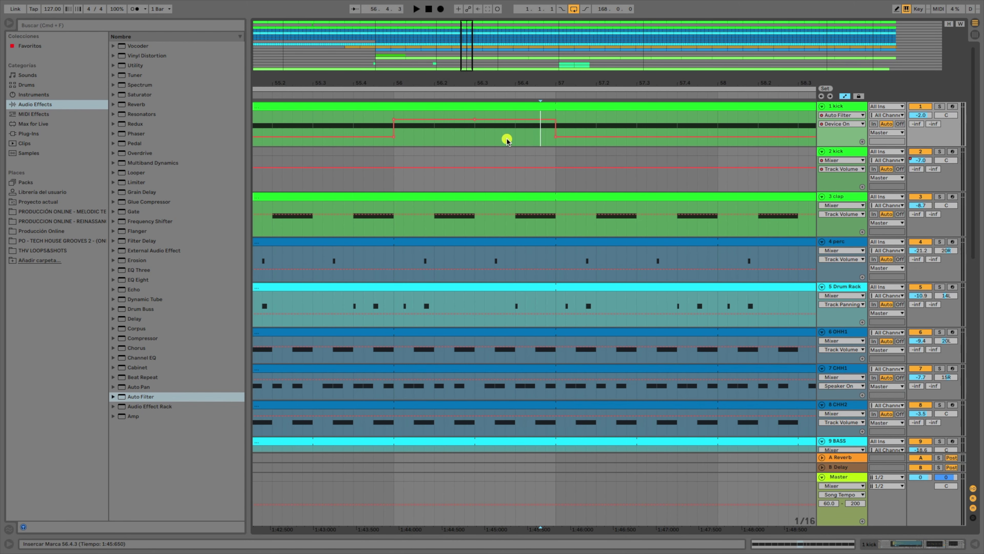
Delete the kick's last beat before bar 57, from 56.4 to 57.1, and play the break.
{"action": "left_click_drag", "start_coordinate": [513, 131], "coordinate": [559, 105]}
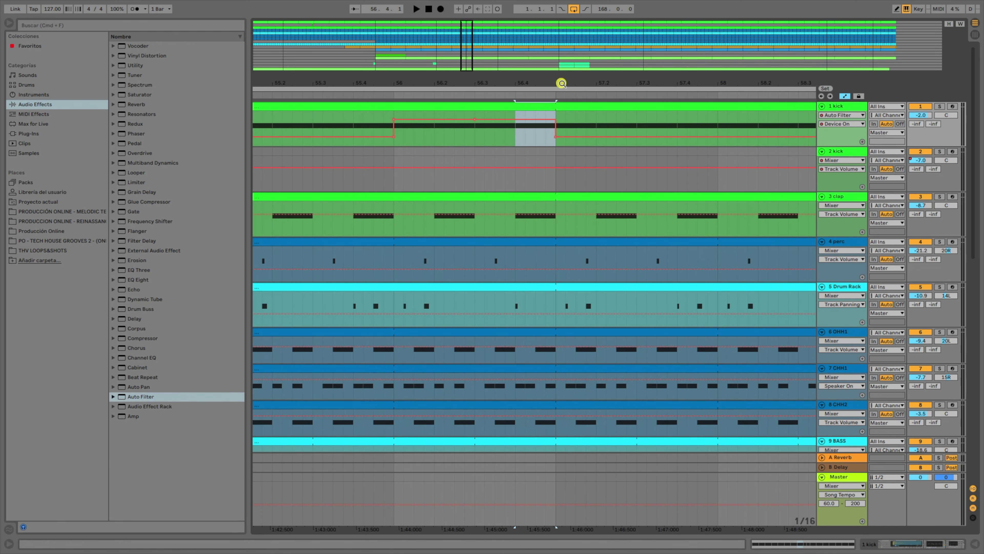
{"action": "key", "text": "Delete"}
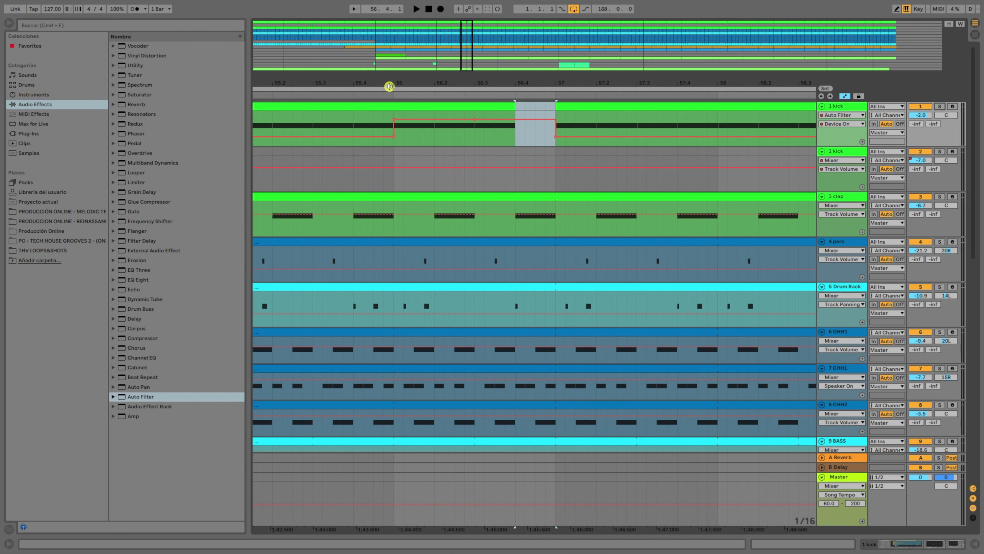
{"action": "left_click", "coordinate": [359, 94]}
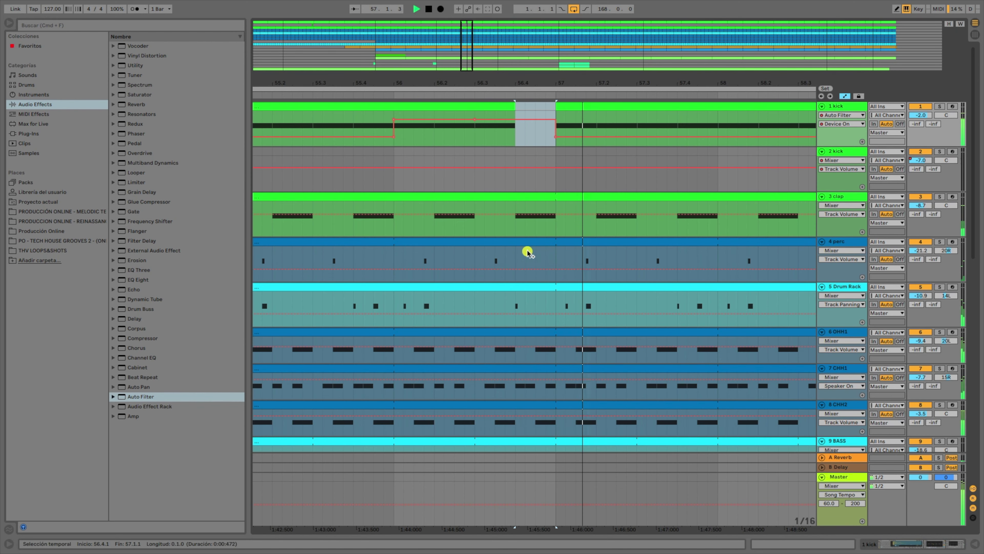
Delete the bass over the same beat, from 56.4 to 57.1, and play the break with the gap.
{"action": "scroll", "coordinate": [538, 309], "scroll_direction": "down", "scroll_amount": 3}
{"action": "left_click_drag", "start_coordinate": [512, 388], "coordinate": [555, 349]}
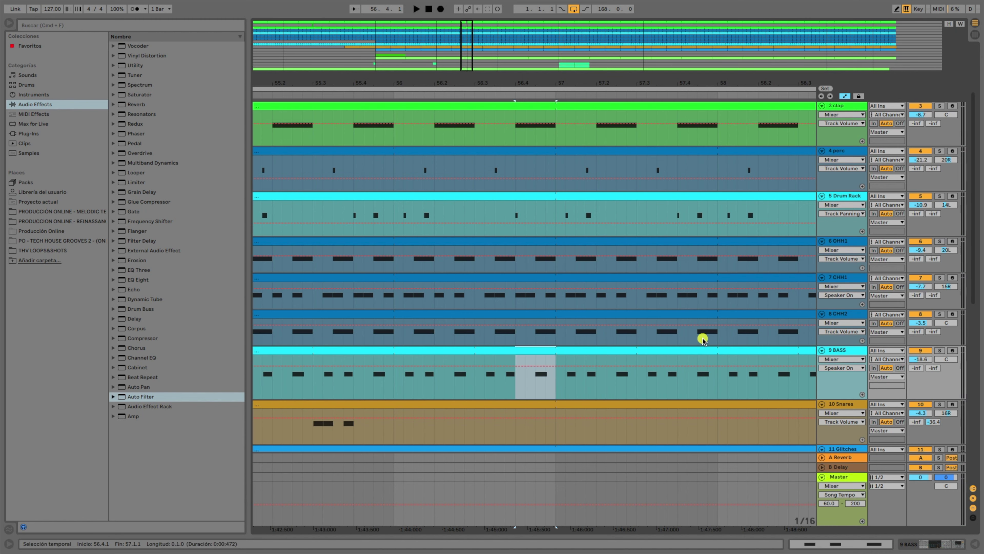
{"action": "left_click", "coordinate": [373, 95]}
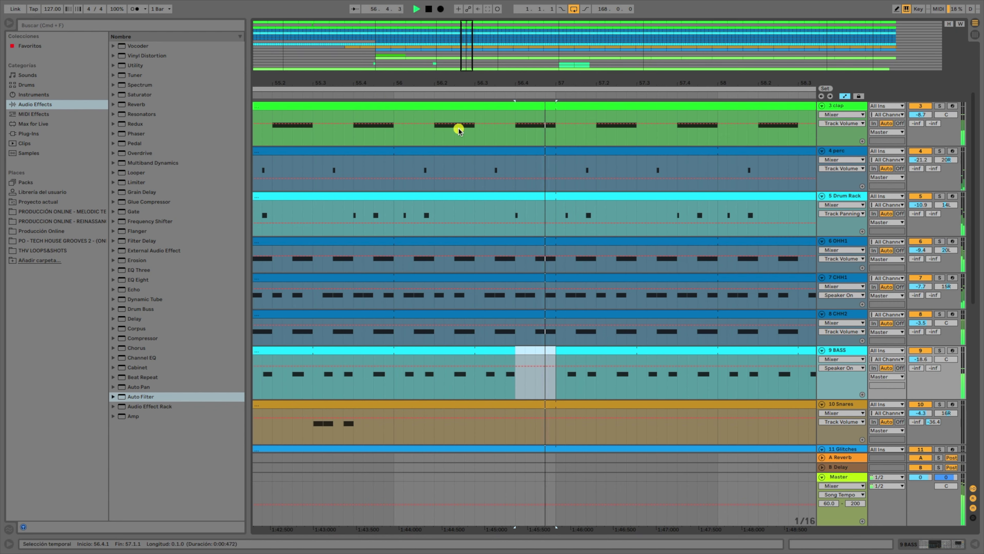
Keep playing past bar 57 while reviewing the snare, glitch and vocal tracks between DROP1 and DROP 1.3.
{"action": "left_click_drag", "start_coordinate": [596, 83], "coordinate": [602, 56]}
{"action": "scroll", "coordinate": [586, 382], "scroll_direction": "down", "scroll_amount": 7}
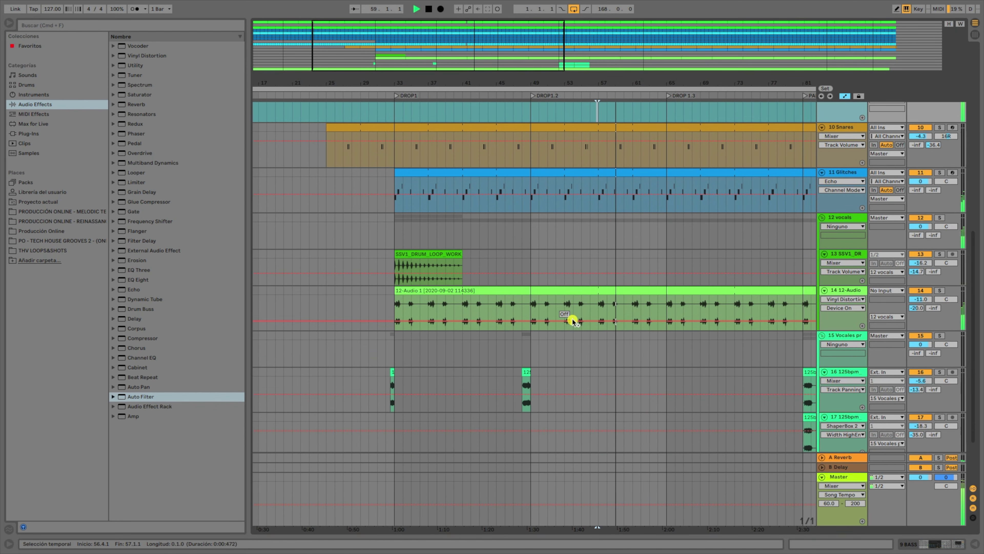
{"action": "mouse_move", "coordinate": [549, 86]}
{"action": "left_mouse_down"}
{"action": "mouse_move", "coordinate": [549, 96]}
{"action": "mouse_move", "coordinate": [533, 81]}
{"action": "left_mouse_up"}
{"action": "key", "text": "space"}
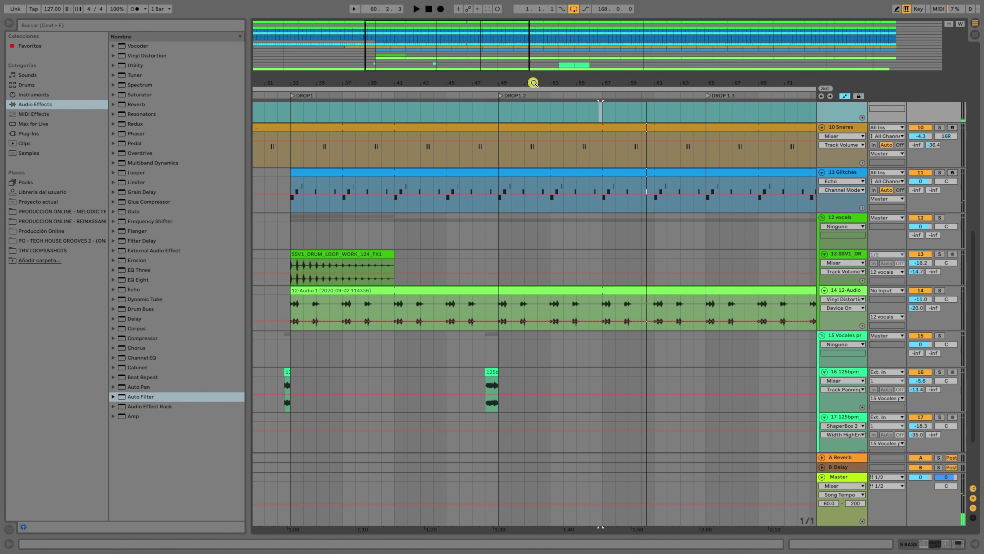
Play the SSV1_DRUM_LOOP_WORK_124_FX1 clip from DROP1 and copy it to the start of DROP1.2 on track 13.
{"action": "left_click", "coordinate": [329, 251]}
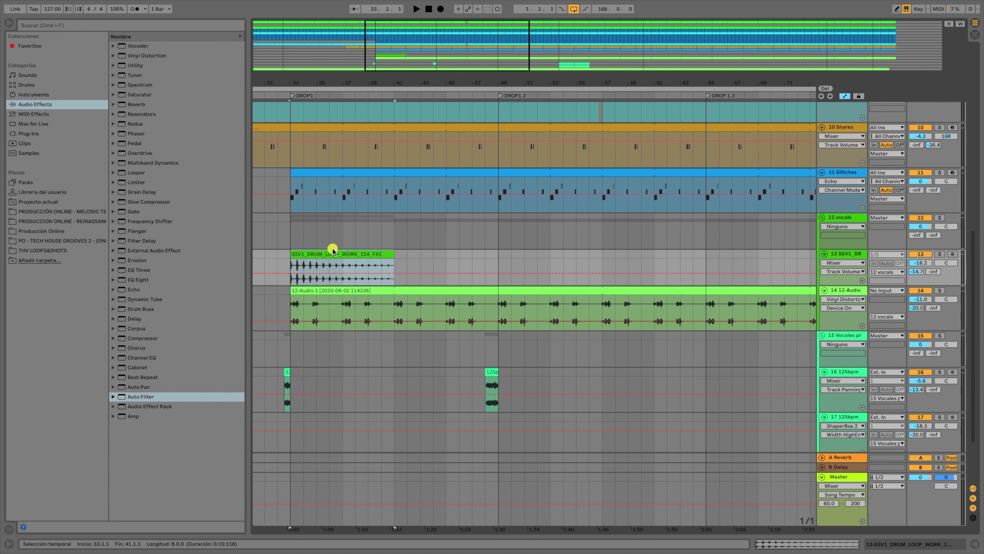
{"action": "left_click", "coordinate": [287, 95]}
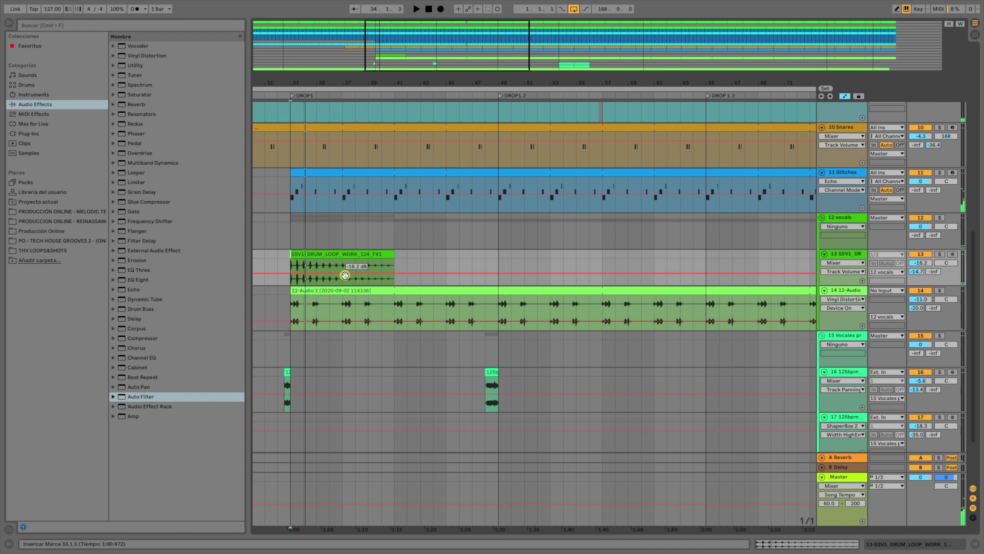
{"action": "scroll", "coordinate": [343, 277], "scroll_direction": "down", "scroll_amount": 1}
{"action": "scroll", "coordinate": [343, 277], "scroll_direction": "right", "scroll_amount": 1}
{"action": "left_click", "coordinate": [325, 231]}
{"action": "left_click_drag", "start_coordinate": [324, 231], "coordinate": [536, 245]}
{"action": "left_click_drag", "start_coordinate": [486, 77], "coordinate": [528, 76]}
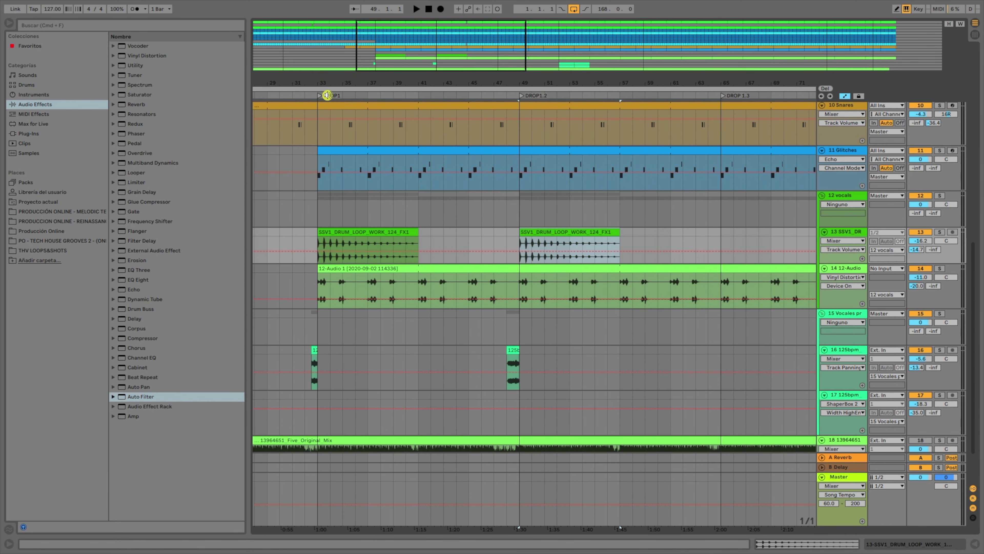
Copy the SSV1 drum loop clip from DROP1.2 to the start of DROP 1.3 and play it.
{"action": "scroll", "coordinate": [647, 74], "scroll_direction": "right", "scroll_amount": 5}
{"action": "left_click_drag", "start_coordinate": [450, 232], "coordinate": [653, 233]}
{"action": "left_click_drag", "start_coordinate": [568, 83], "coordinate": [530, 74]}
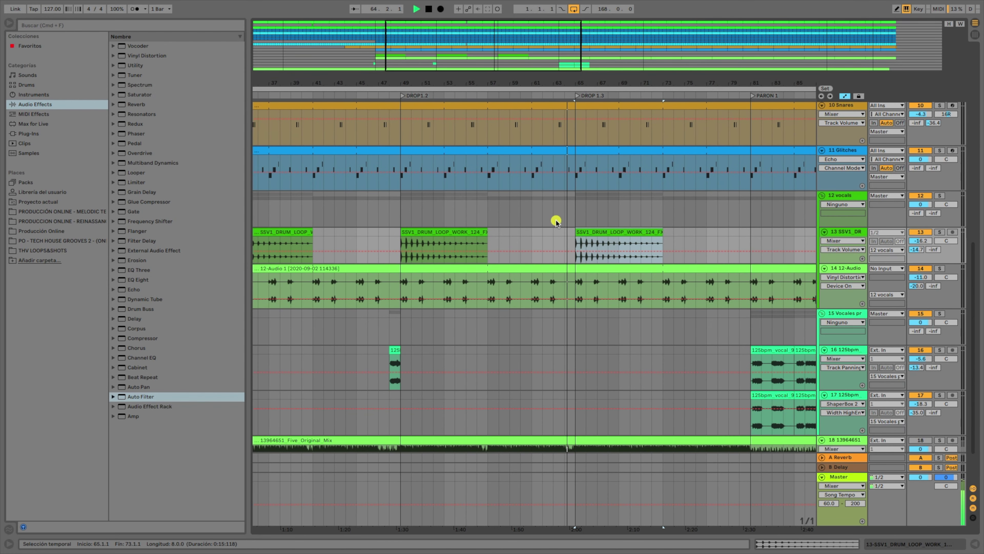
{"action": "key", "text": "space"}
Switch the kick's Auto Filter automation on from 64.3 to 65.1, just before DROP 1.3, and play the break.
{"action": "scroll", "coordinate": [557, 207], "scroll_direction": "up", "scroll_amount": 15}
{"action": "left_click_drag", "start_coordinate": [580, 77], "coordinate": [546, 81]}
{"action": "left_click", "coordinate": [418, 97]}
{"action": "left_click", "coordinate": [407, 94]}
{"action": "key", "text": "space"}
{"action": "left_click", "coordinate": [419, 135]}
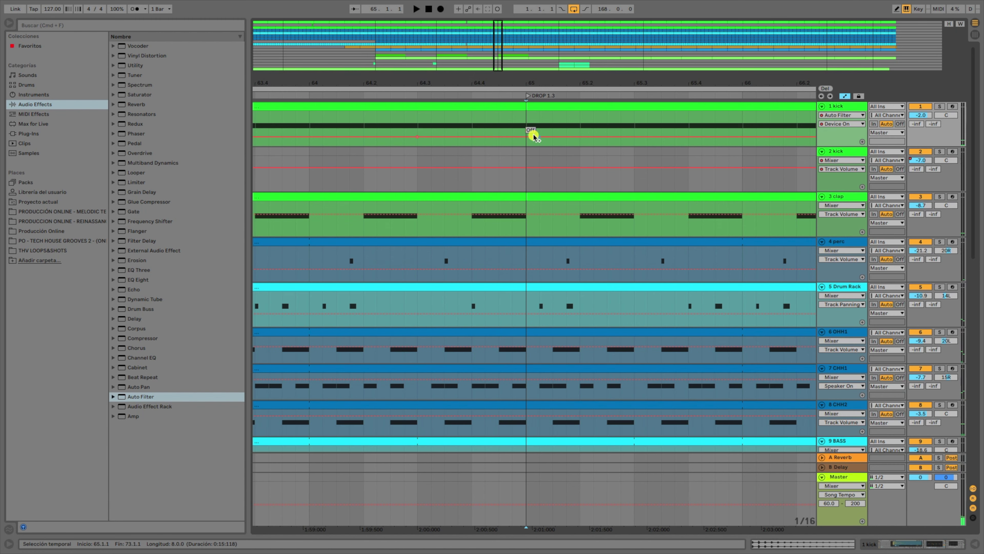
{"action": "left_click_drag", "start_coordinate": [471, 137], "coordinate": [417, 120]}
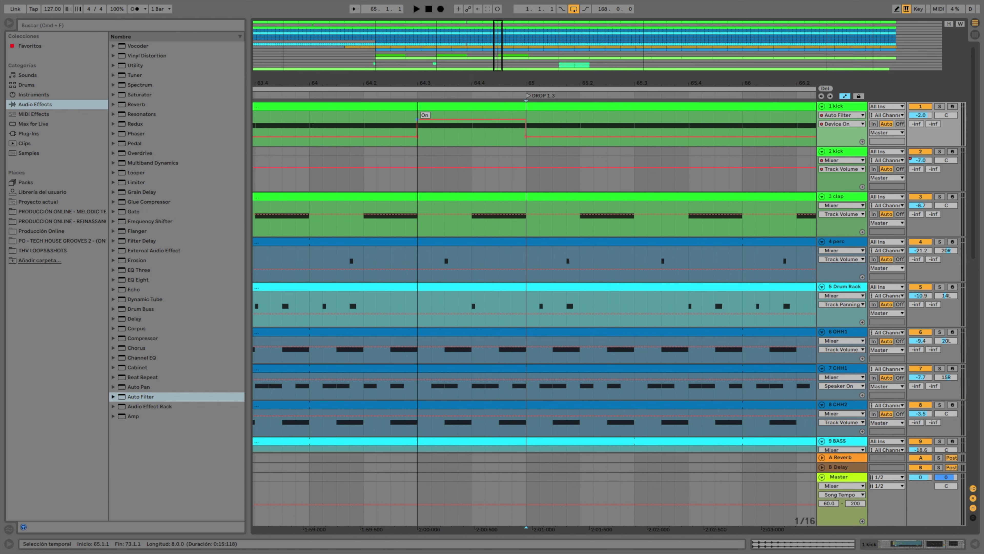
{"action": "left_click", "coordinate": [394, 90]}
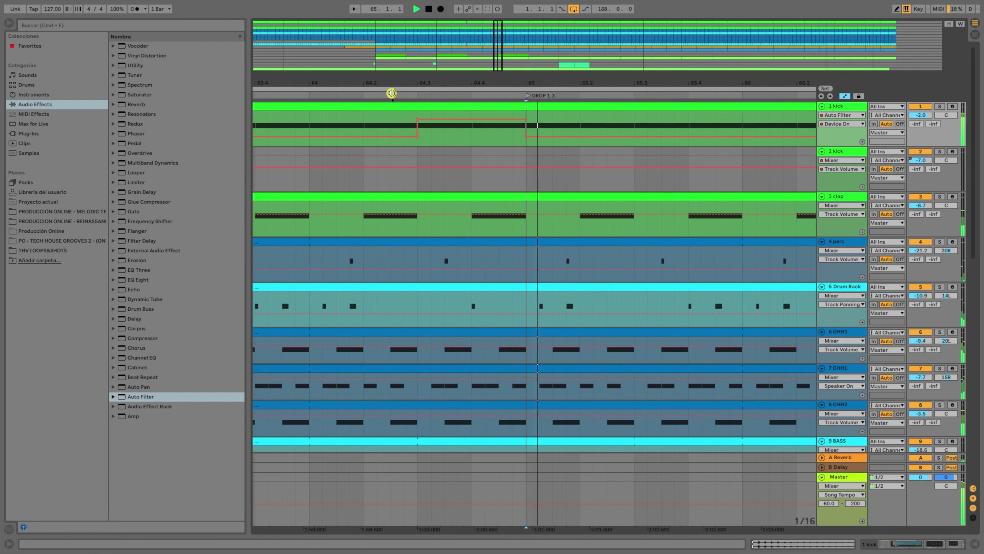
Lower the volume of track 13, the SSV1 drum loop, to -16.8 dB during playback.
{"action": "left_click_drag", "start_coordinate": [607, 67], "coordinate": [587, 125]}
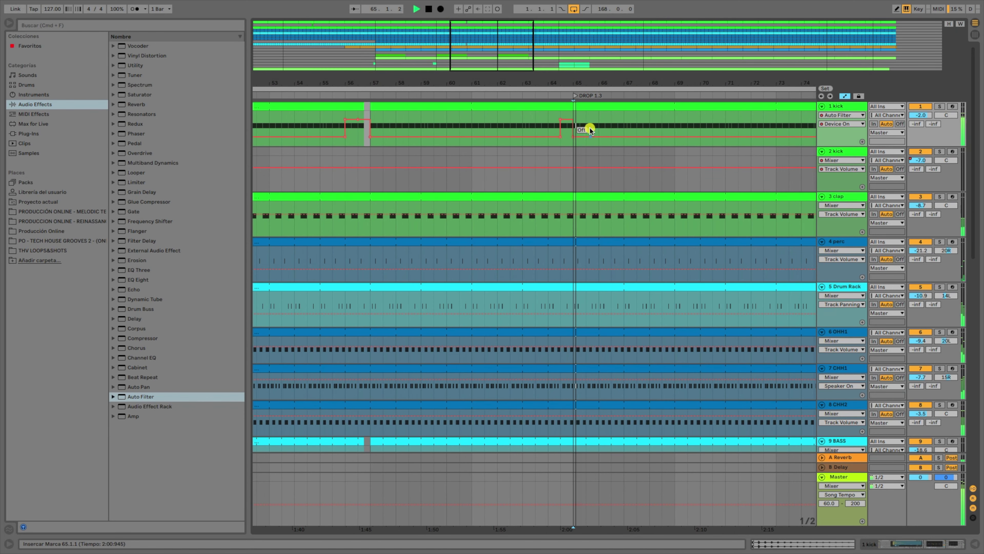
{"action": "left_click_drag", "start_coordinate": [594, 83], "coordinate": [571, 51]}
{"action": "scroll", "coordinate": [581, 337], "scroll_direction": "down", "scroll_amount": 5}
{"action": "scroll", "coordinate": [582, 338], "scroll_direction": "down", "scroll_amount": 5}
{"action": "left_click_drag", "start_coordinate": [928, 280], "coordinate": [927, 282]}
{"action": "left_click_drag", "start_coordinate": [636, 81], "coordinate": [548, 51]}
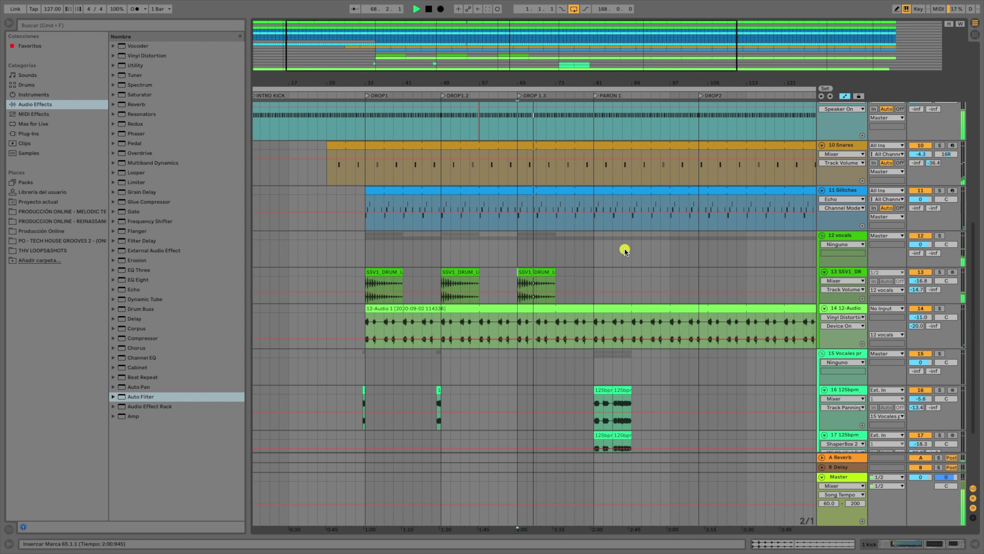
Compare the vocal tracks with the reference around DROP 1.3 and delete the SSV1 drum loop clip there.
{"action": "scroll", "coordinate": [626, 249], "scroll_direction": "down", "scroll_amount": 3}
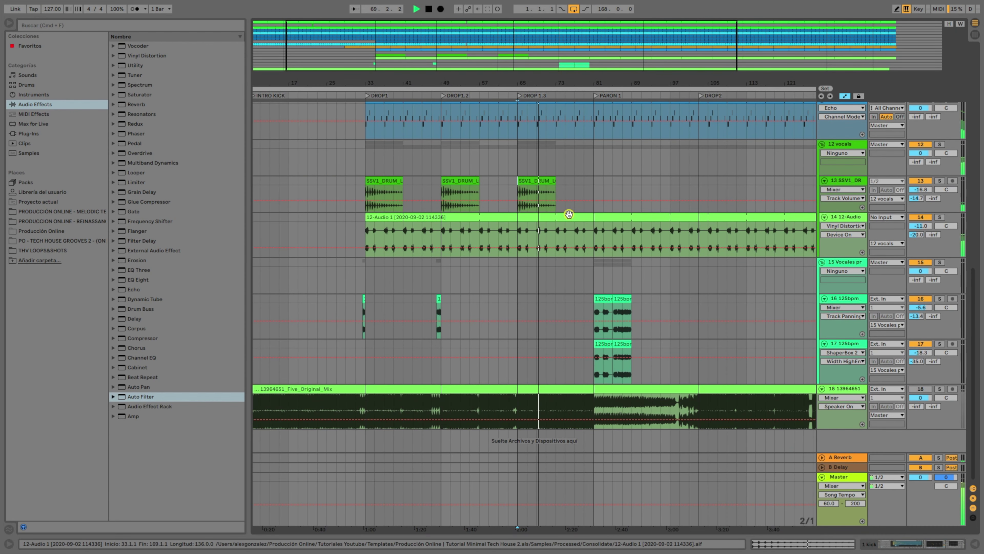
{"action": "scroll", "coordinate": [568, 214], "scroll_direction": "up", "scroll_amount": 6}
{"action": "scroll", "coordinate": [569, 216], "scroll_direction": "down", "scroll_amount": 3}
{"action": "scroll", "coordinate": [568, 216], "scroll_direction": "down", "scroll_amount": 4}
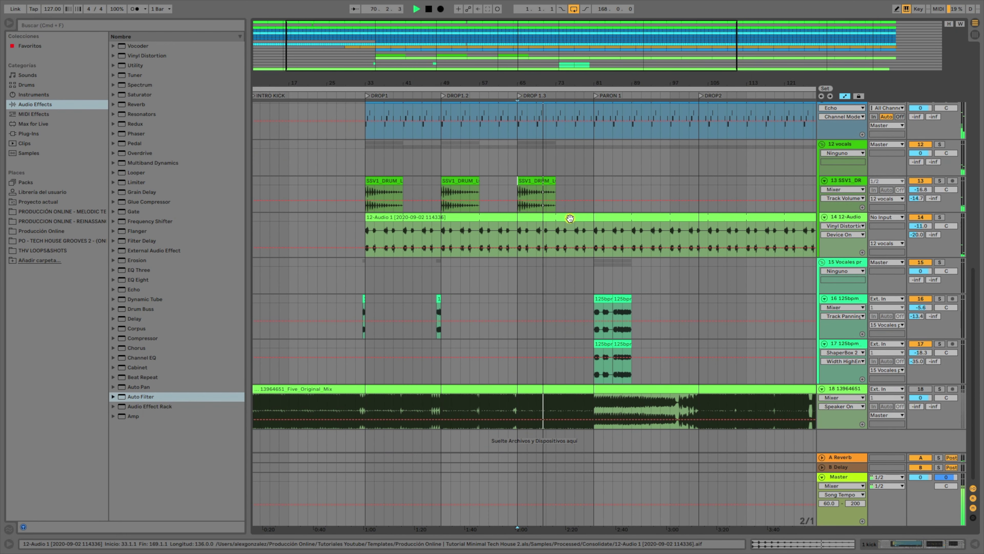
{"action": "left_click_drag", "start_coordinate": [569, 77], "coordinate": [569, 93]}
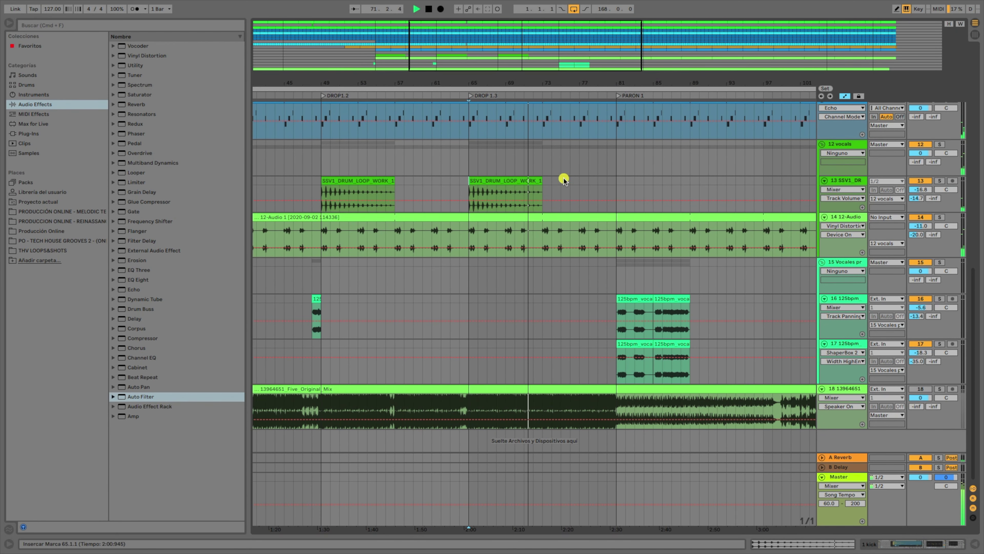
{"action": "left_click", "coordinate": [509, 180]}
{"action": "scroll", "coordinate": [479, 352], "scroll_direction": "up", "scroll_amount": 10}
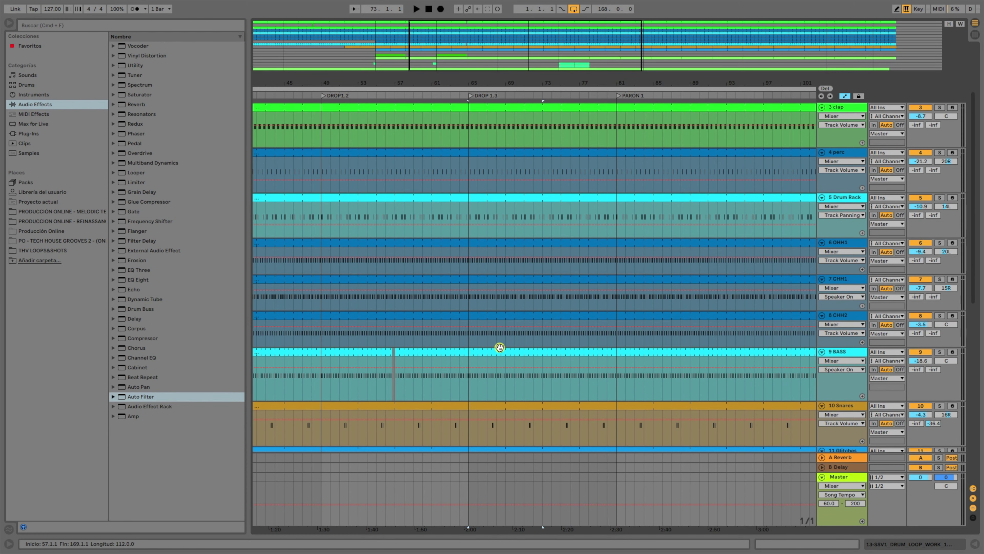
Delete the clap, percussion, Drum Rack and three hi-hat tracks' material across DROP 1.3, from bar 65 to bar 81.
{"action": "scroll", "coordinate": [472, 340], "scroll_direction": "up", "scroll_amount": 2}
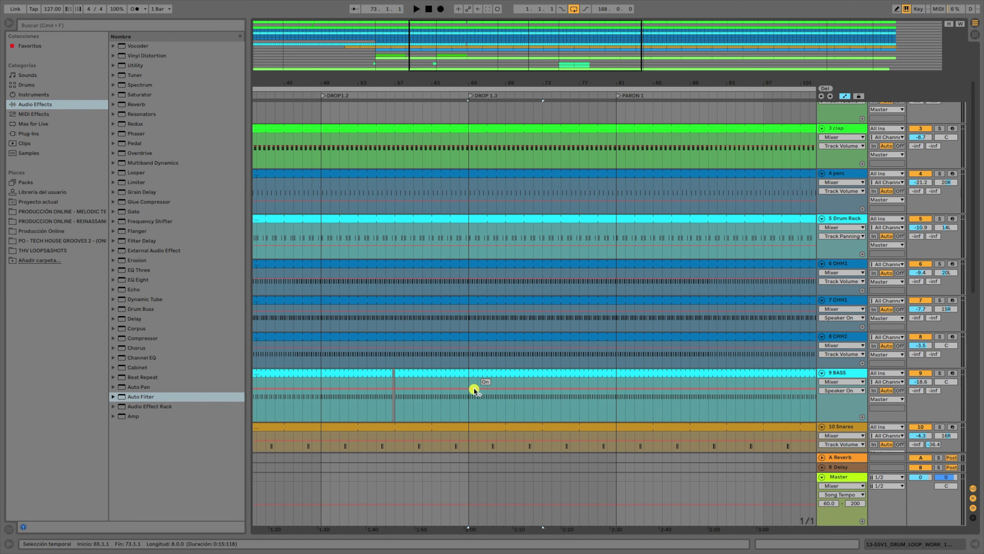
{"action": "left_click_drag", "start_coordinate": [468, 361], "coordinate": [612, 128]}
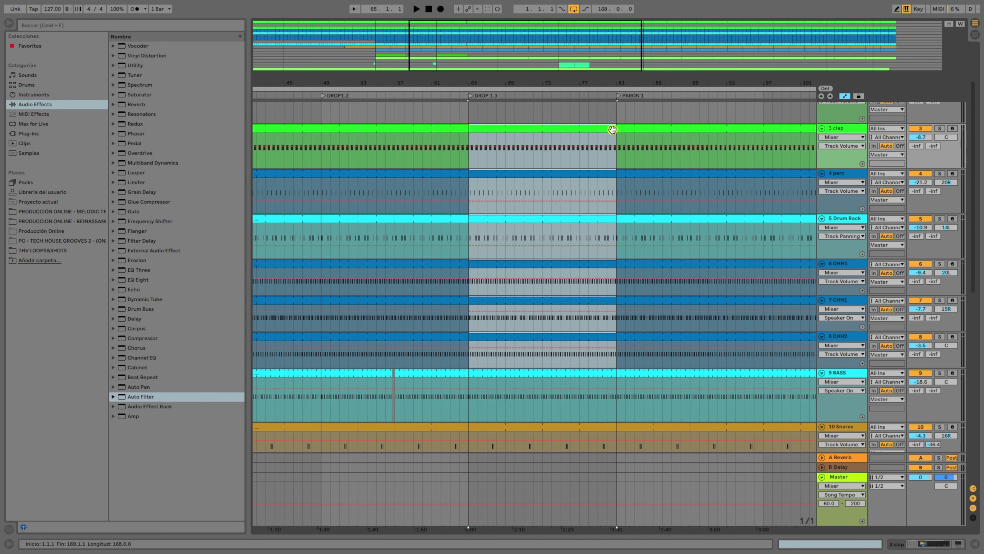
{"action": "key", "text": "Delete"}
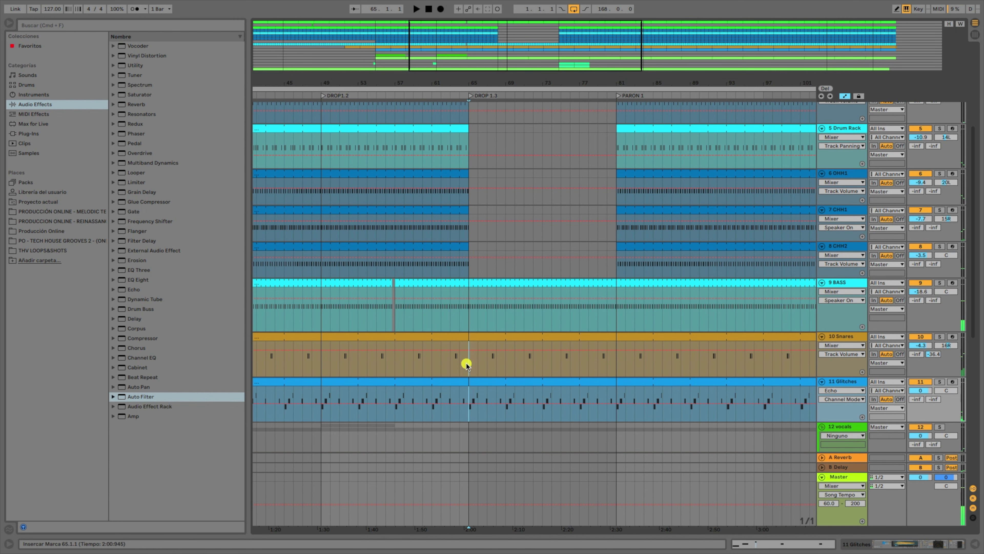
Delete the snares and glitches across DROP 1.3, from bar 65 to bar 81, and play into the section.
{"action": "left_click_drag", "start_coordinate": [467, 364], "coordinate": [614, 336]}
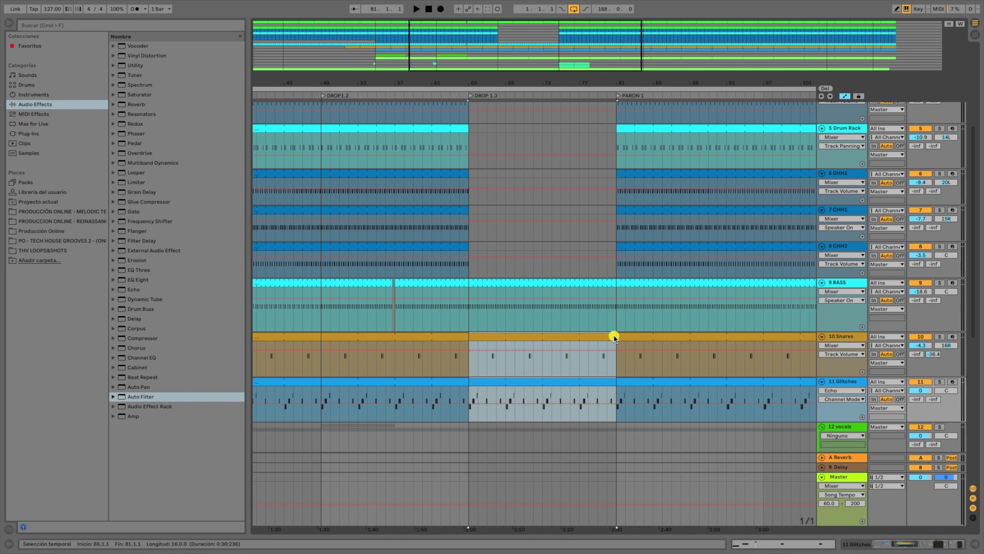
{"action": "key", "text": "Delete"}
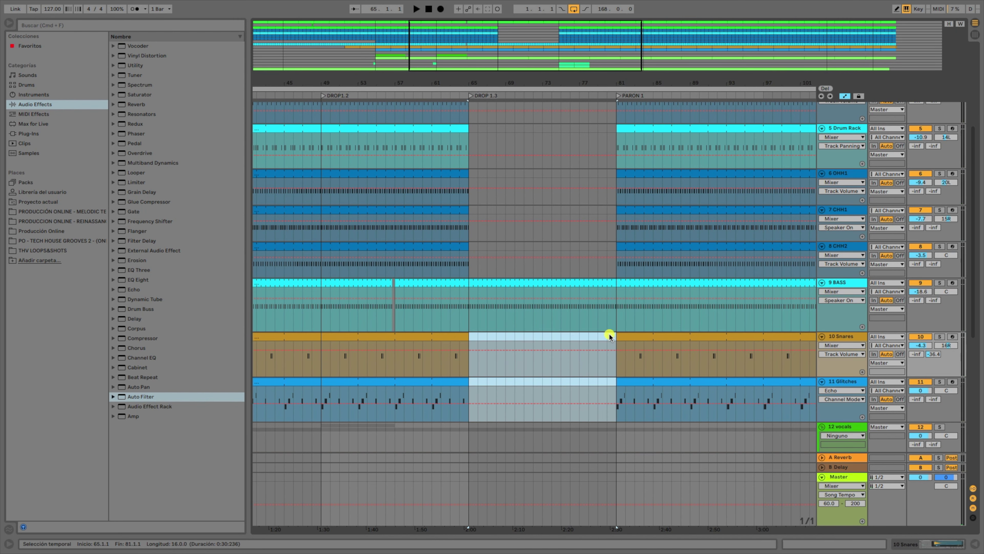
{"action": "left_click", "coordinate": [449, 96]}
{"action": "scroll", "coordinate": [450, 170], "scroll_direction": "up", "scroll_amount": 5}
{"action": "left_click_drag", "start_coordinate": [474, 68], "coordinate": [457, 38]}
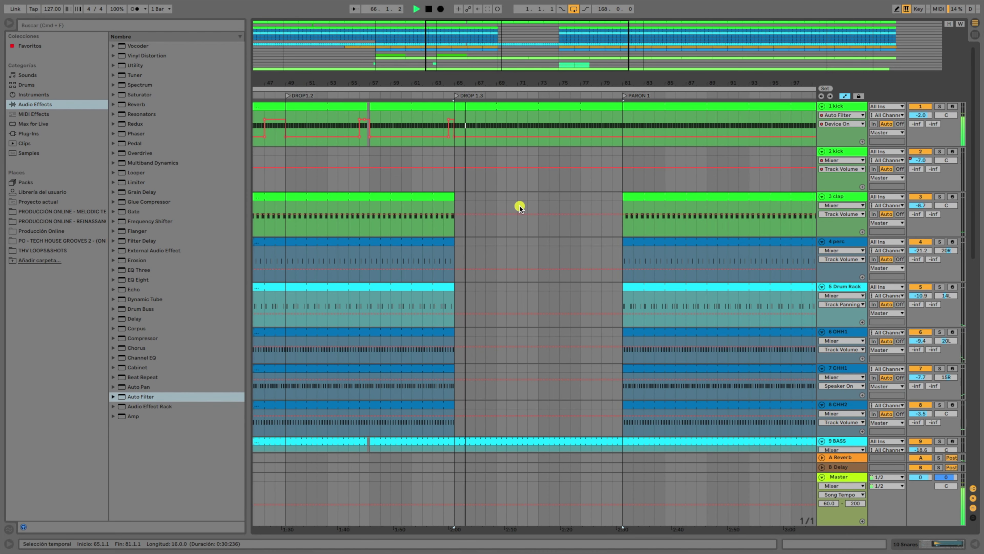
Move track 16's two 125bpm vocal clips from PARON 1 to DROP 1.3, starting at bars 65 and 69.
{"action": "scroll", "coordinate": [519, 206], "scroll_direction": "down", "scroll_amount": 10}
{"action": "key", "text": "space"}
{"action": "left_click", "coordinate": [676, 299]}
{"action": "left_click", "coordinate": [635, 298]}
{"action": "left_click_drag", "start_coordinate": [634, 298], "coordinate": [466, 301]}
{"action": "left_click_drag", "start_coordinate": [683, 299], "coordinate": [520, 300]}
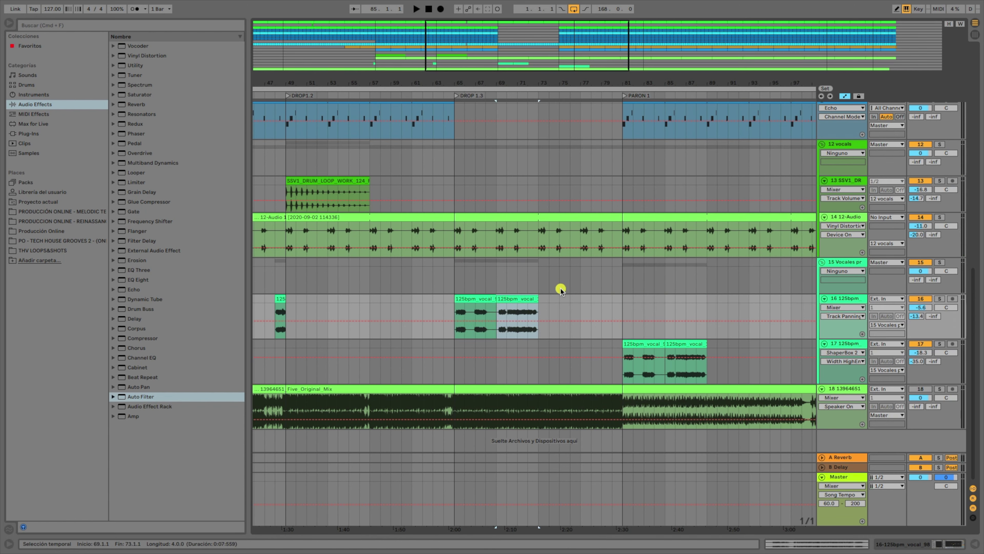
Copy track 16's vocal clips from bars 65 to 73 back to the start of PARON 1 at bar 81.
{"action": "left_click", "coordinate": [455, 302], "text": "shift"}
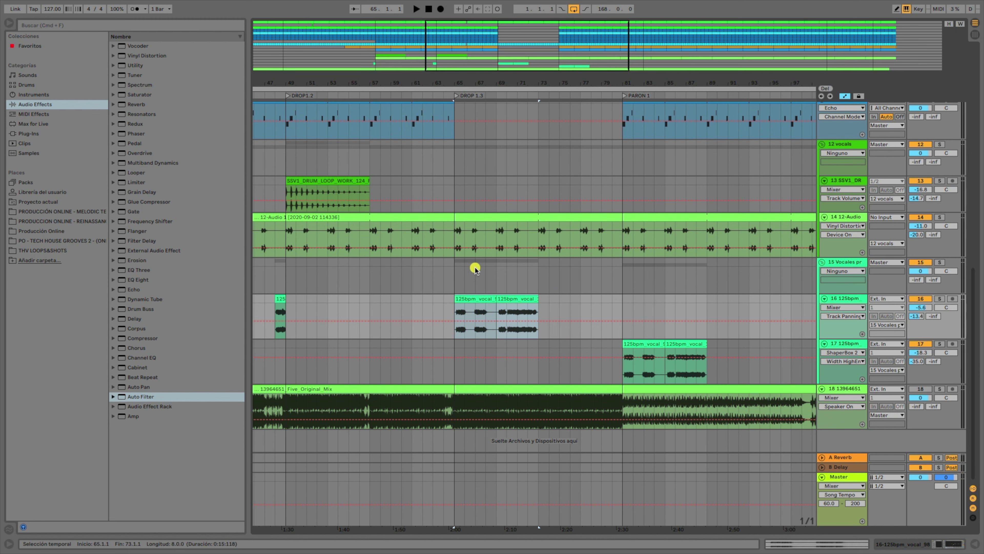
{"action": "left_click_drag", "start_coordinate": [473, 297], "coordinate": [635, 305]}
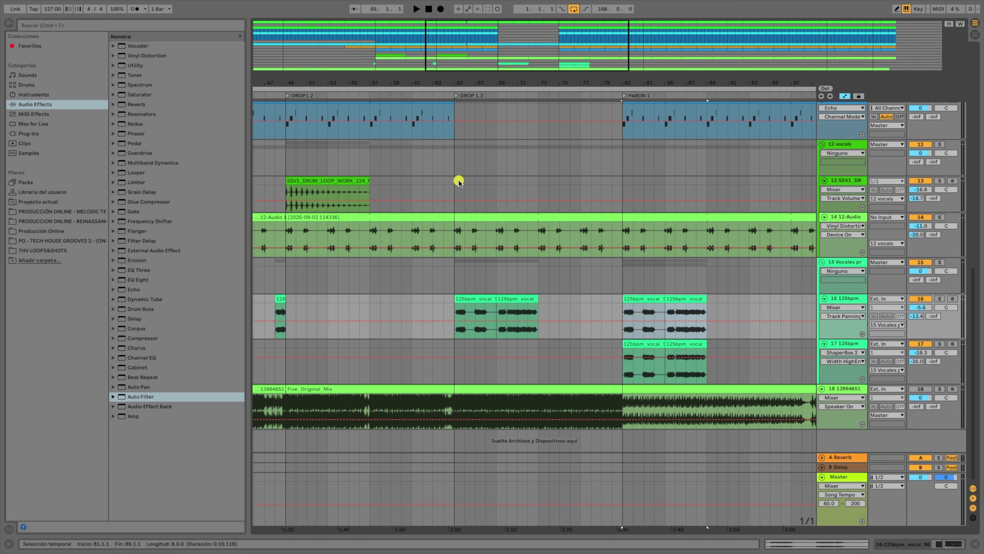
{"action": "scroll", "coordinate": [462, 163], "scroll_direction": "up", "scroll_amount": 4}
{"action": "scroll", "coordinate": [462, 163], "scroll_direction": "down", "scroll_amount": 4}
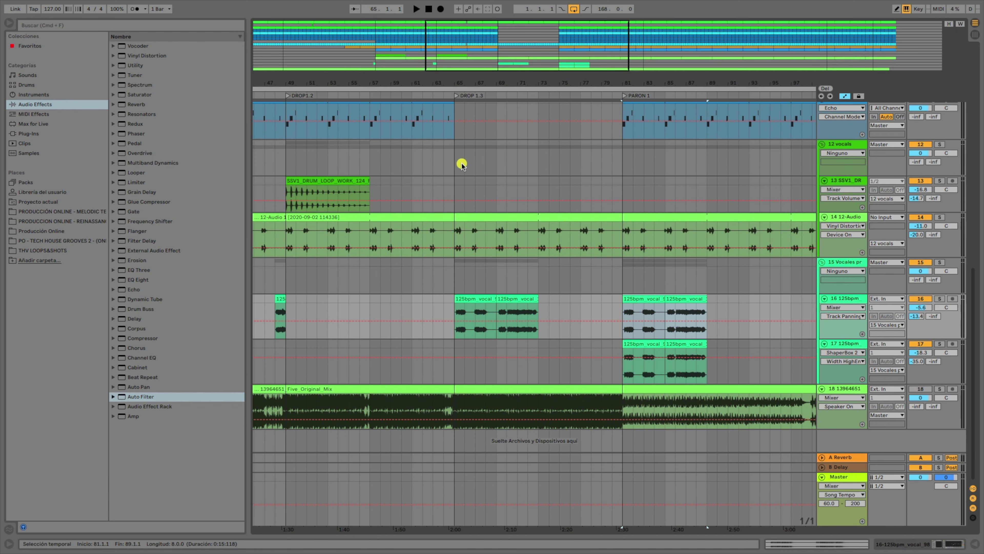
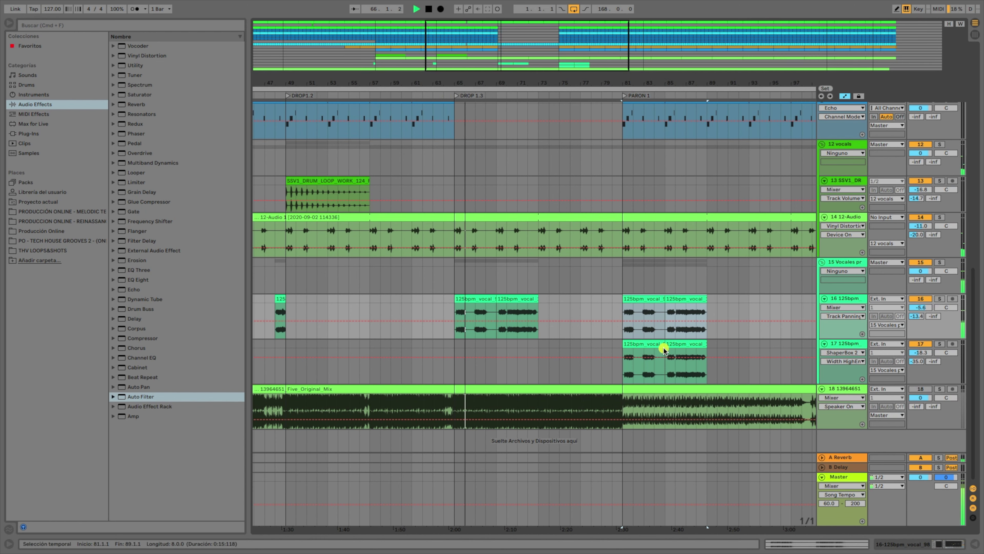
Move track 17's two vocal clips from PARON 1 to bars 65 and 69, beneath track 16's vocals in DROP 1.3.
{"action": "left_click_drag", "start_coordinate": [633, 344], "coordinate": [465, 361]}
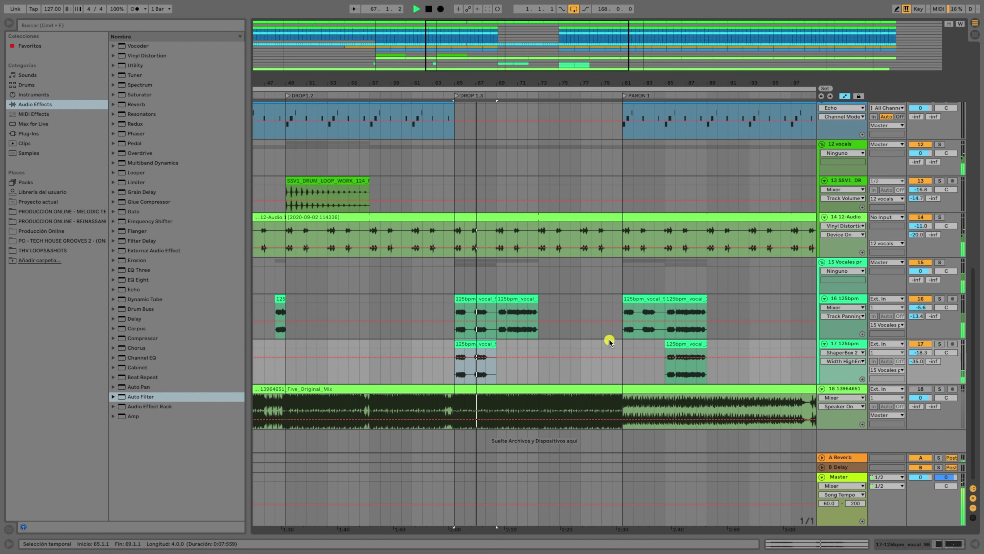
{"action": "left_click_drag", "start_coordinate": [699, 343], "coordinate": [527, 358]}
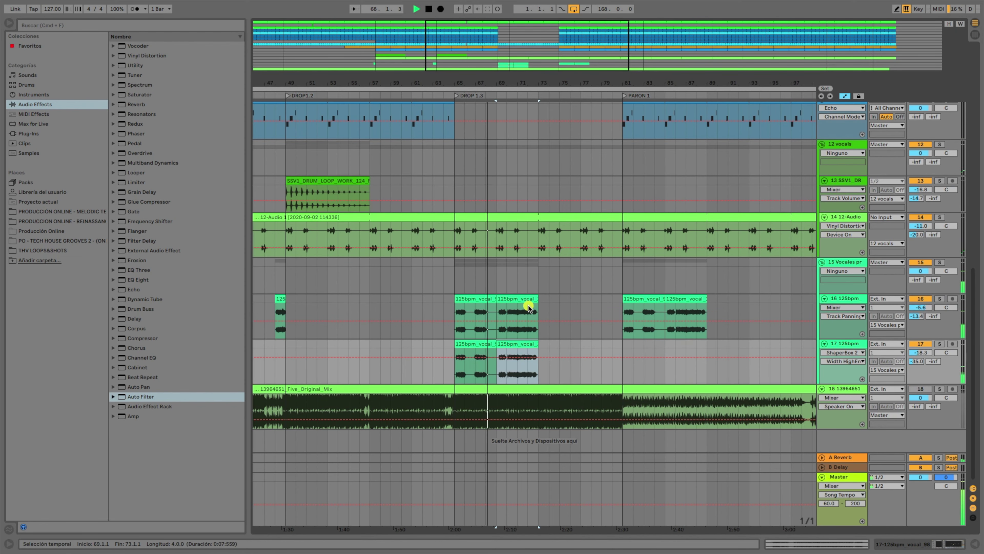
{"action": "scroll", "coordinate": [527, 306], "scroll_direction": "up", "scroll_amount": 5}
{"action": "scroll", "coordinate": [528, 307], "scroll_direction": "down", "scroll_amount": 5}
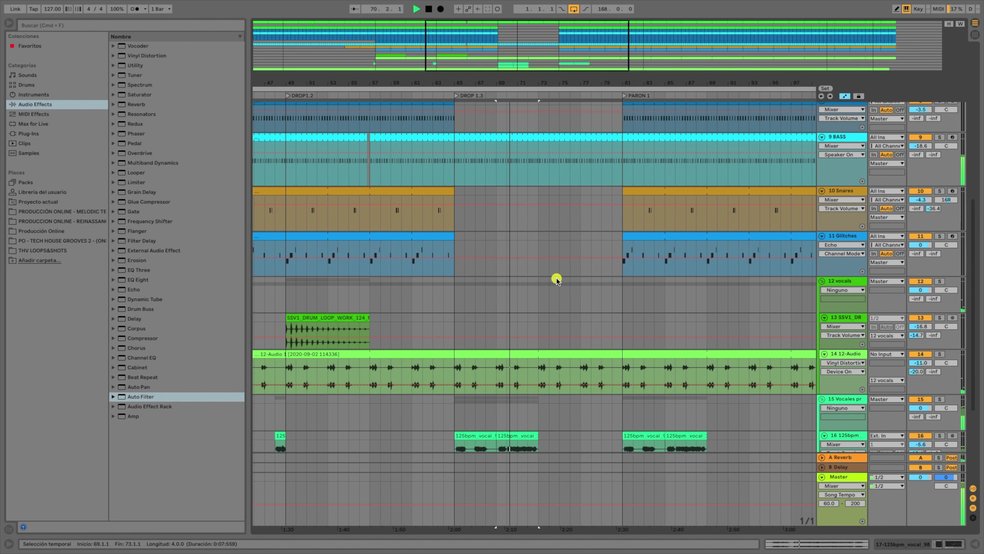
Extend the hi-hat clips on tracks 6 and 7 back from PARON 1 to bar 73 and play the entry.
{"action": "scroll", "coordinate": [635, 223], "scroll_direction": "up", "scroll_amount": 7}
{"action": "left_click_drag", "start_coordinate": [625, 220], "coordinate": [539, 221]}
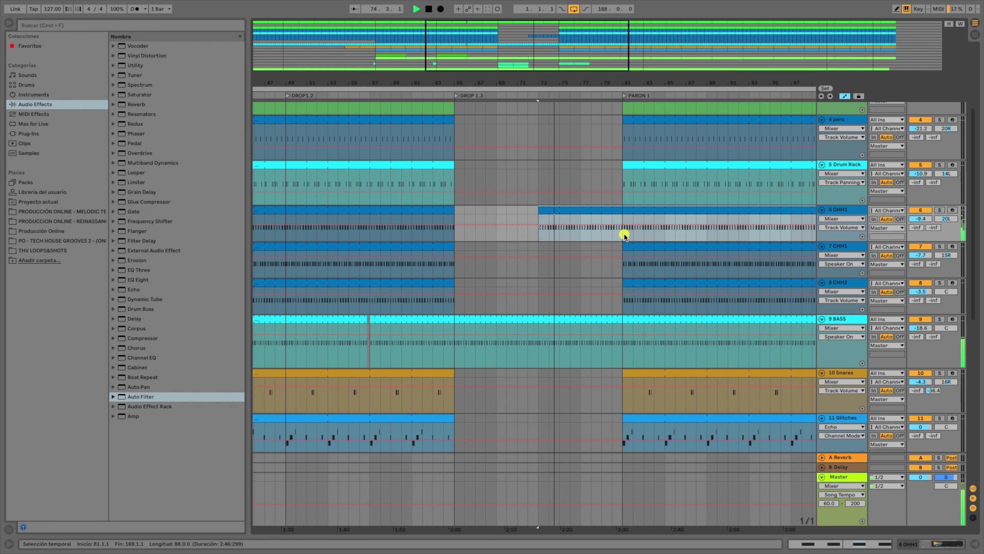
{"action": "key", "text": "space"}
{"action": "left_click_drag", "start_coordinate": [626, 247], "coordinate": [537, 248]}
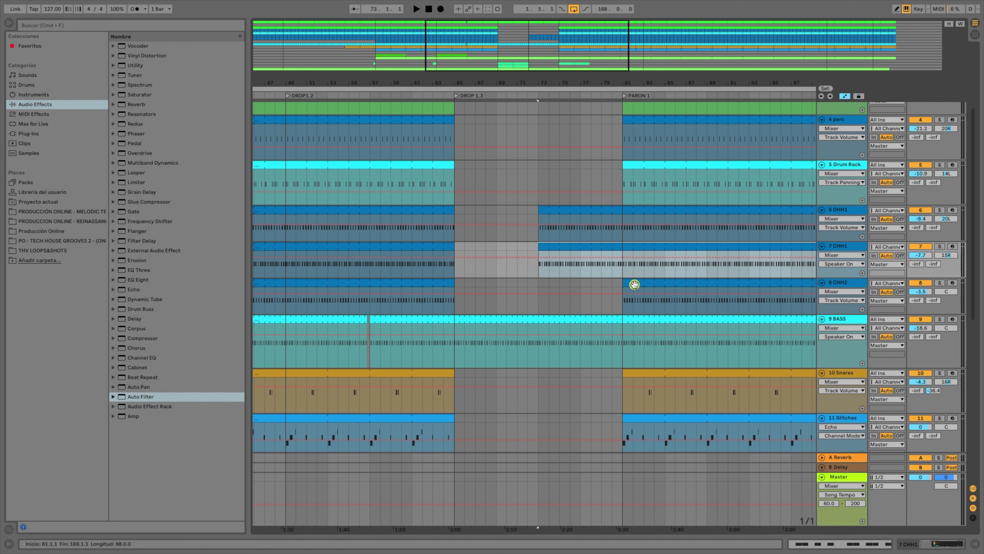
{"action": "left_click", "coordinate": [534, 96]}
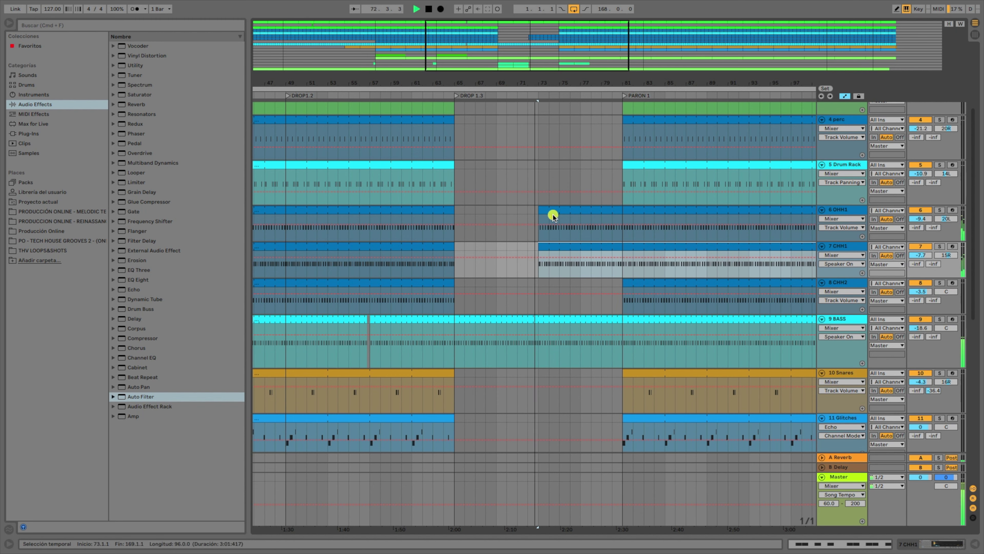
Extend track 8's hi-hat clip back to bar 73 and trim track 7's hi-hat clip to start at bar 81.
{"action": "left_click_drag", "start_coordinate": [557, 83], "coordinate": [554, 92]}
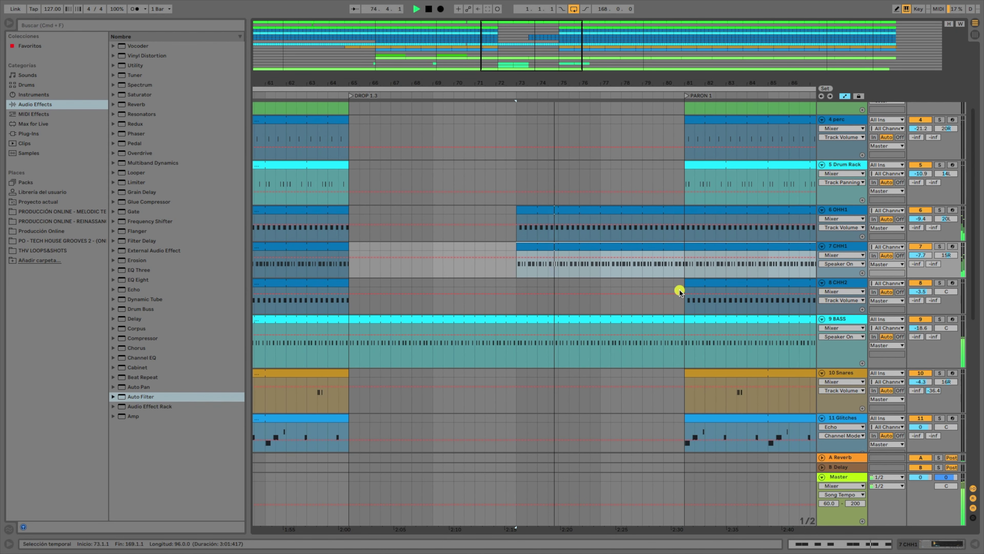
{"action": "left_click_drag", "start_coordinate": [685, 283], "coordinate": [595, 285]}
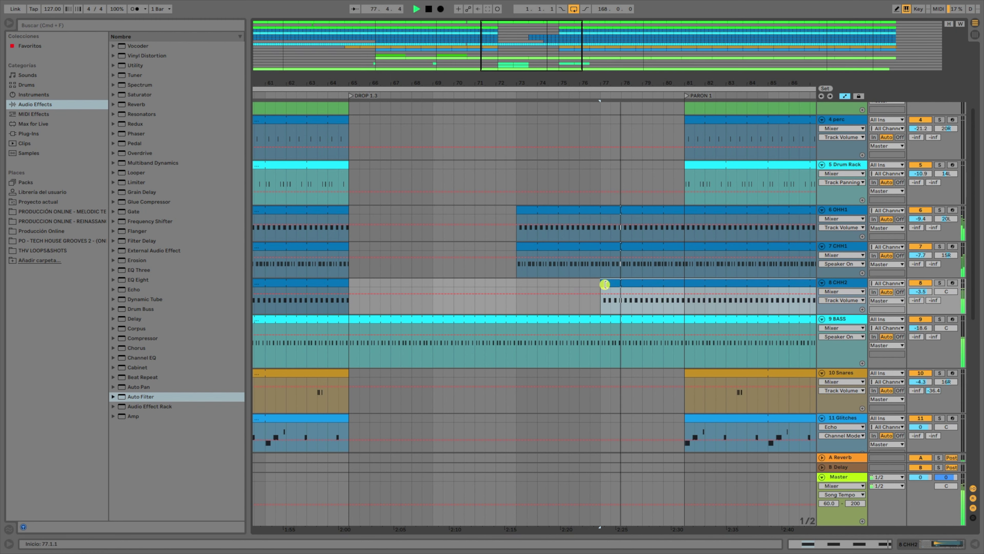
{"action": "left_click_drag", "start_coordinate": [605, 284], "coordinate": [517, 286]}
{"action": "key", "text": "space"}
{"action": "left_click_drag", "start_coordinate": [519, 250], "coordinate": [683, 252]}
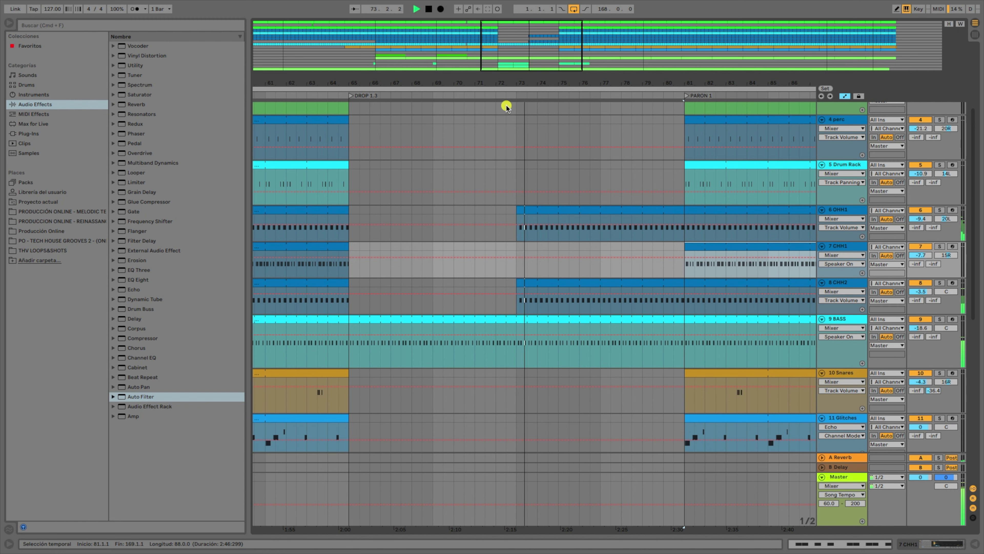
Lower track 8's volume to -4.4 dB and track 6's volume to -10.3 dB while listening to DROP 1.3.
{"action": "left_click_drag", "start_coordinate": [924, 291], "coordinate": [924, 295]}
{"action": "left_click_drag", "start_coordinate": [922, 219], "coordinate": [922, 222]}
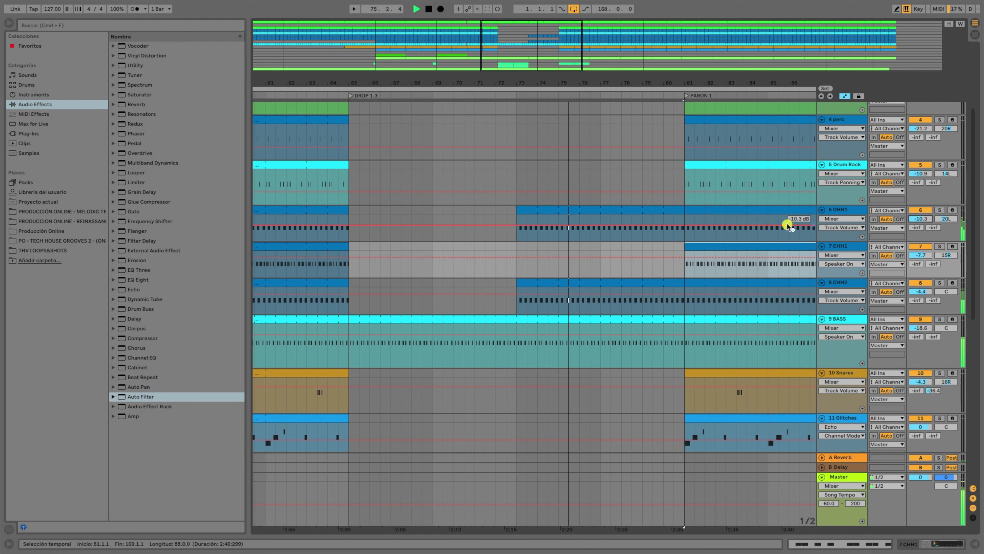
{"action": "left_click_drag", "start_coordinate": [616, 83], "coordinate": [555, 82]}
{"action": "scroll", "coordinate": [569, 250], "scroll_direction": "up", "scroll_amount": 4}
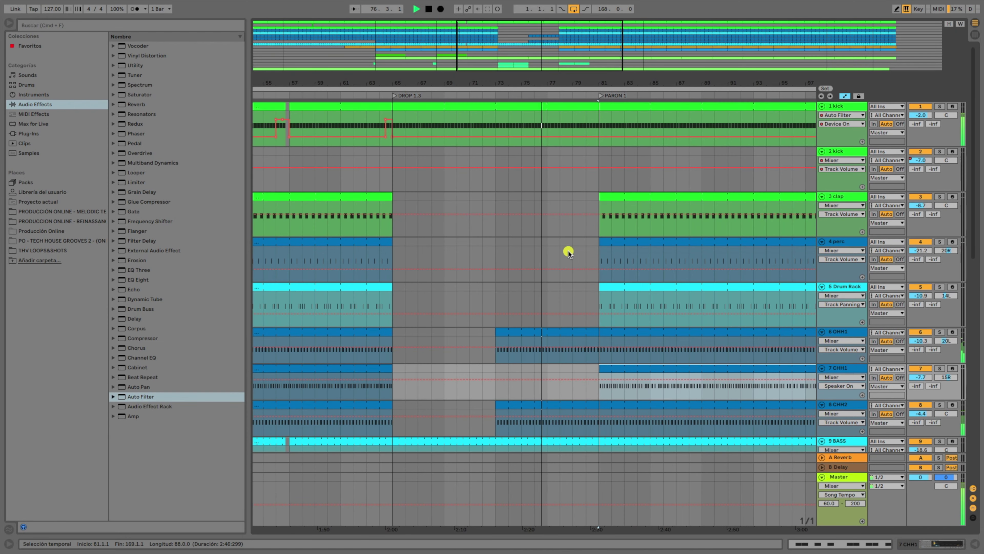
Delete the kick on track 1 from bar 81 to bar 97 in PARON 1.
{"action": "scroll", "coordinate": [575, 286], "scroll_direction": "down", "scroll_amount": 10}
{"action": "scroll", "coordinate": [575, 341], "scroll_direction": "up", "scroll_amount": 10}
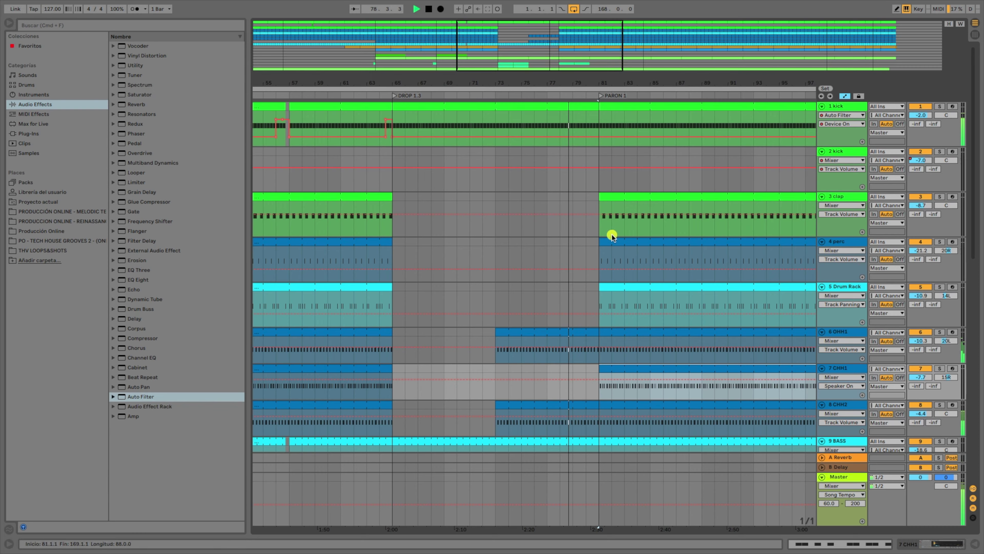
{"action": "left_click_drag", "start_coordinate": [599, 83], "coordinate": [545, 75]}
{"action": "left_click_drag", "start_coordinate": [543, 112], "coordinate": [674, 105]}
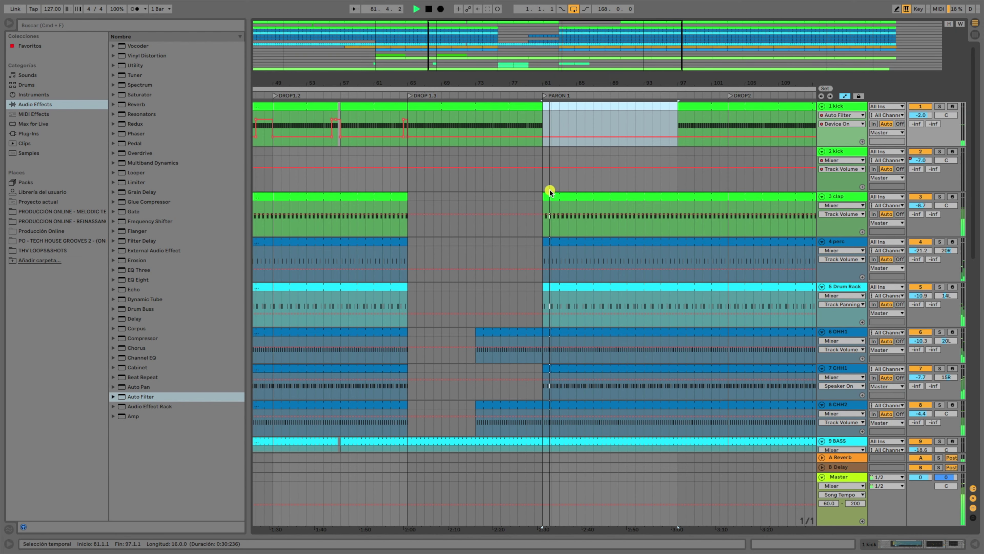
Solo reference track 18 and listen to the start of its PARON 1 section.
{"action": "left_click_drag", "start_coordinate": [573, 76], "coordinate": [500, 78]}
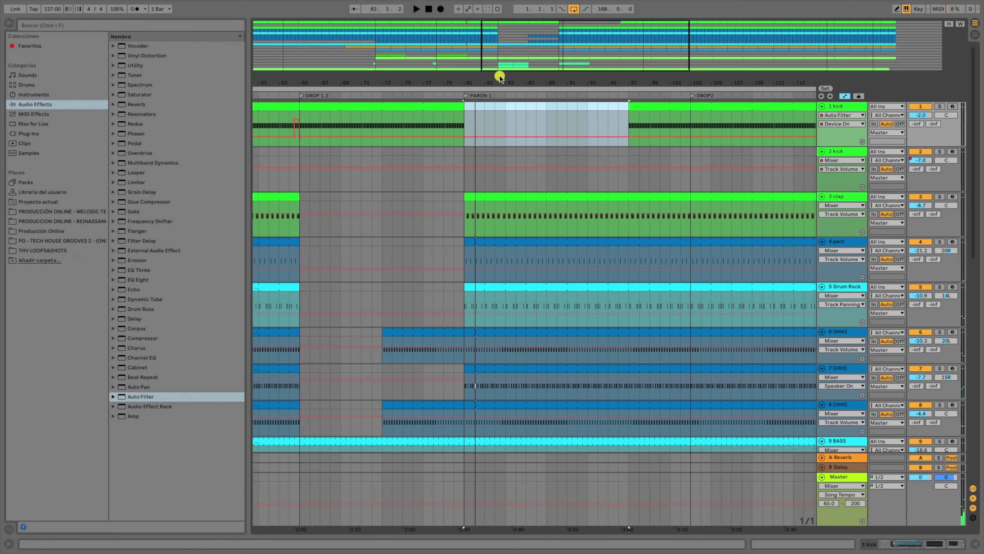
{"action": "scroll", "coordinate": [470, 254], "scroll_direction": "down", "scroll_amount": 10}
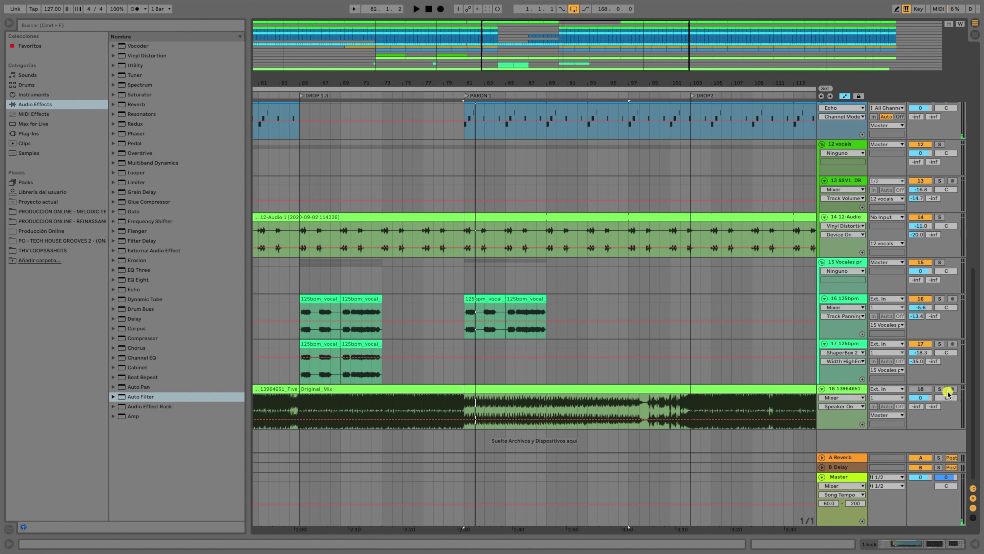
{"action": "left_click", "coordinate": [466, 94]}
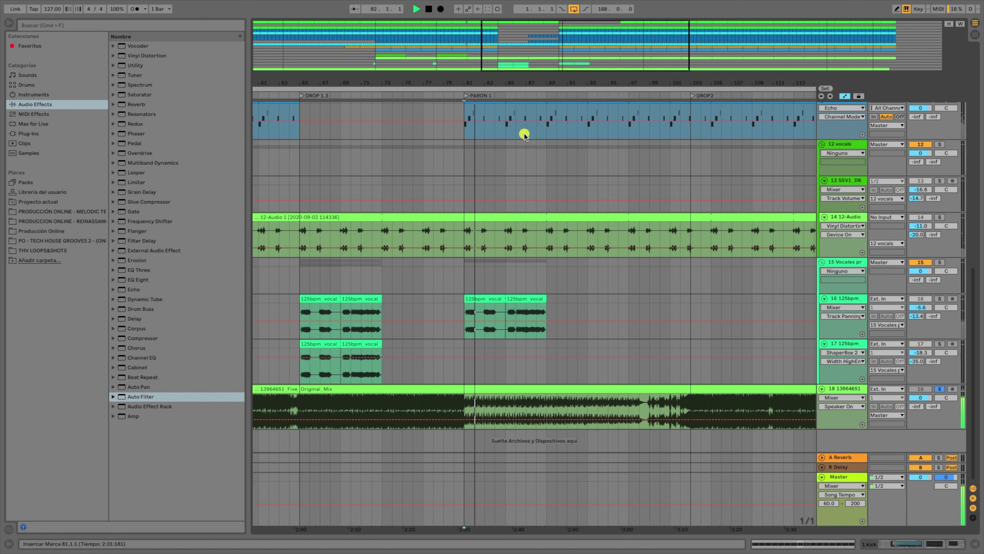
{"action": "key", "text": "space"}
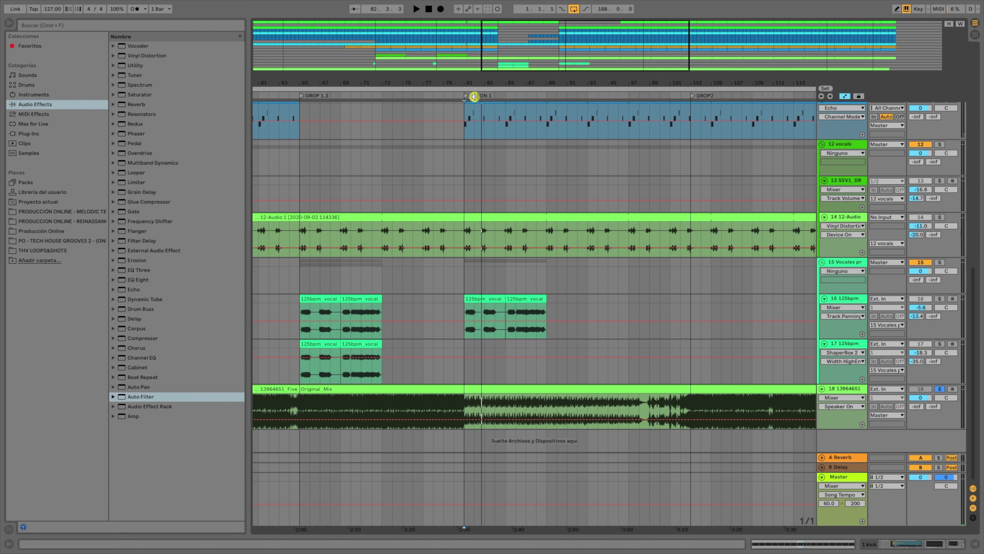
{"action": "left_click_drag", "start_coordinate": [483, 79], "coordinate": [482, 97]}
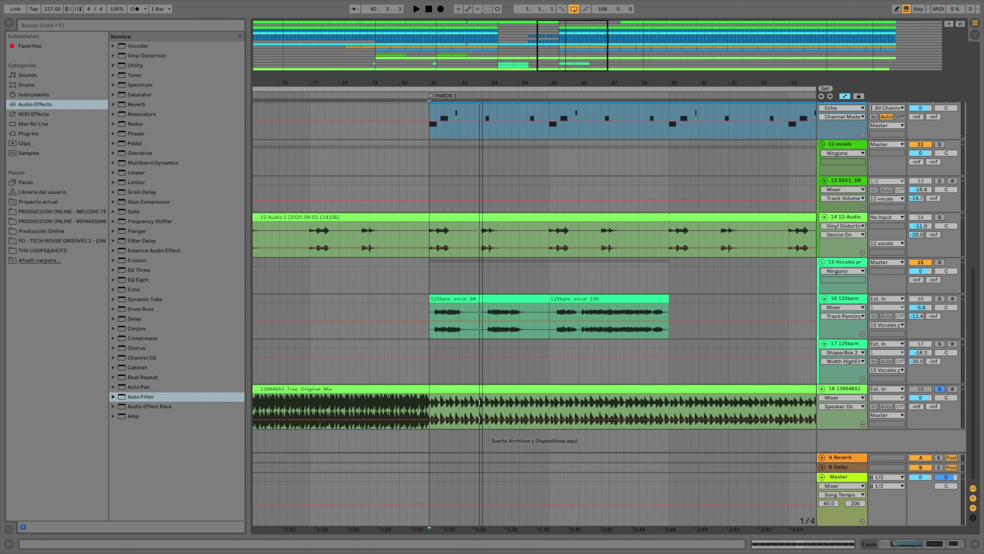
{"action": "left_click", "coordinate": [446, 95]}
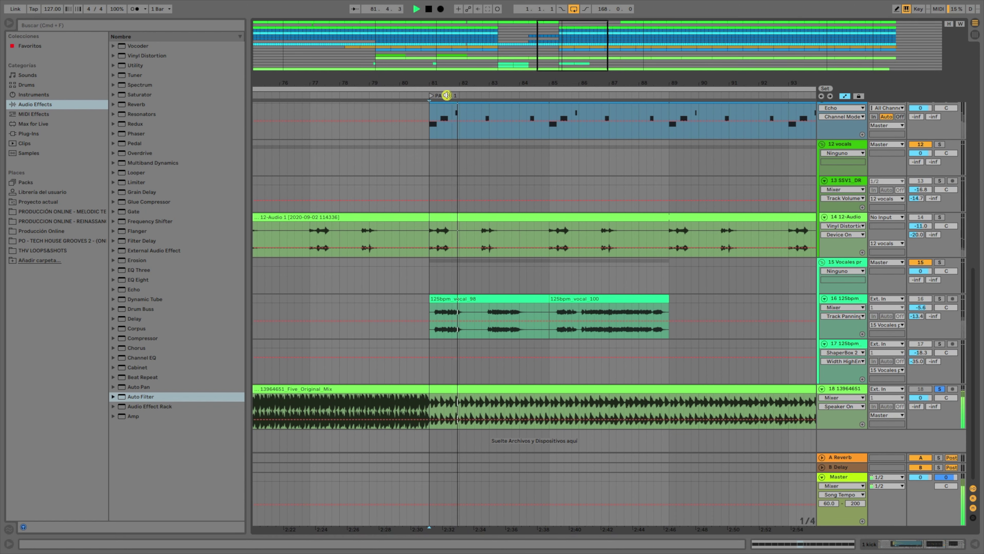
{"action": "key", "text": "space"}
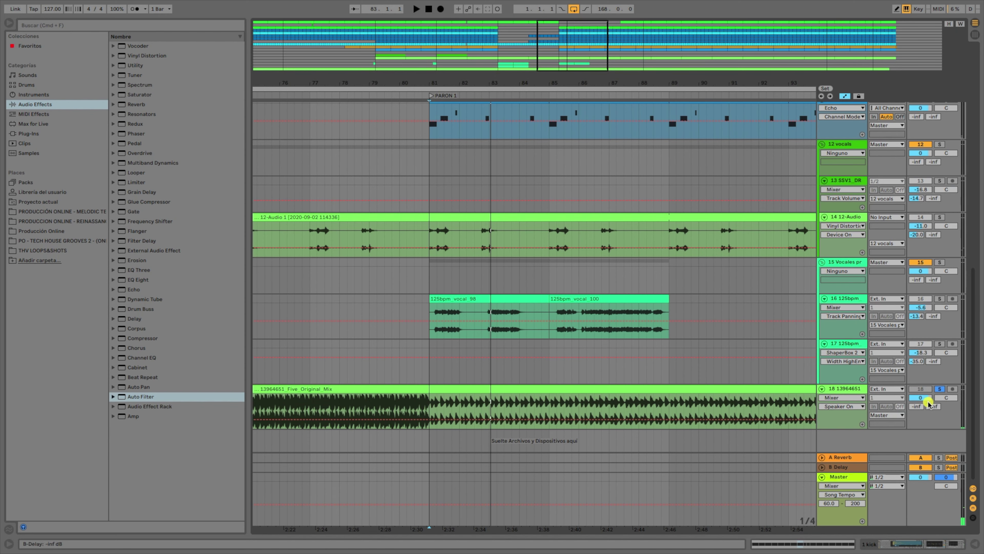
Shrink the arrangement overview, unfold track 18 and play the reference soloed from the middle of PARON 1.
{"action": "scroll", "coordinate": [725, 326], "scroll_direction": "up", "scroll_amount": 15}
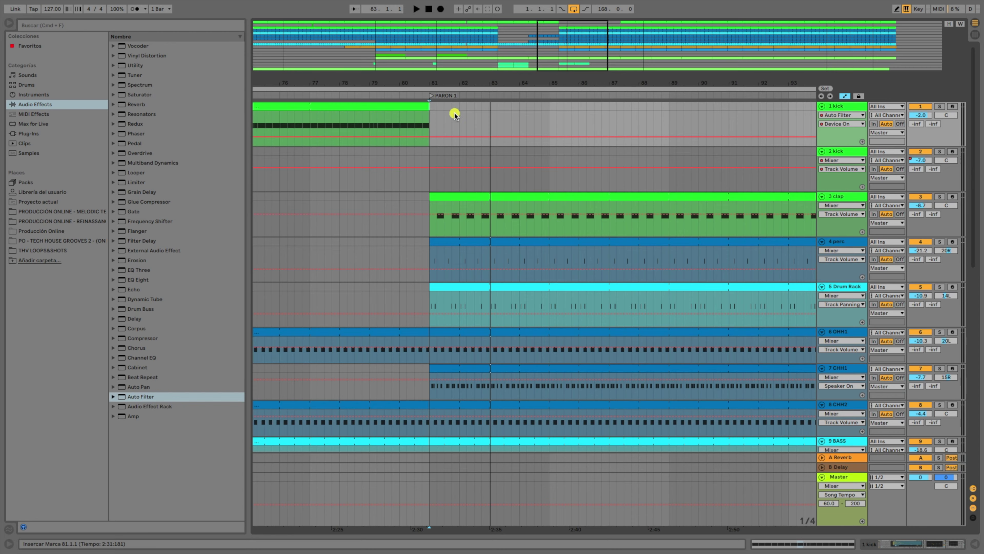
{"action": "left_click_drag", "start_coordinate": [449, 73], "coordinate": [420, 30]}
{"action": "scroll", "coordinate": [433, 260], "scroll_direction": "down", "scroll_amount": 10}
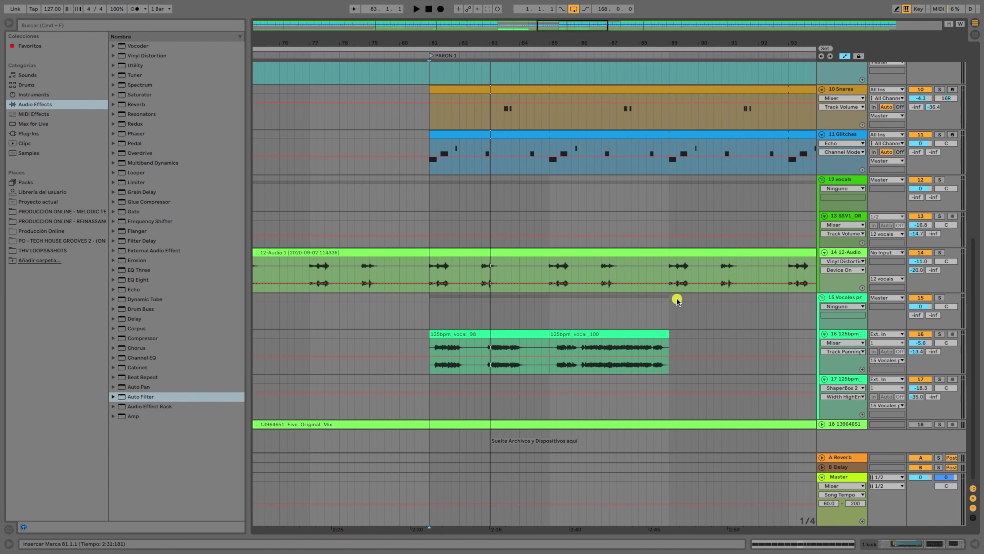
{"action": "left_click", "coordinate": [822, 424]}
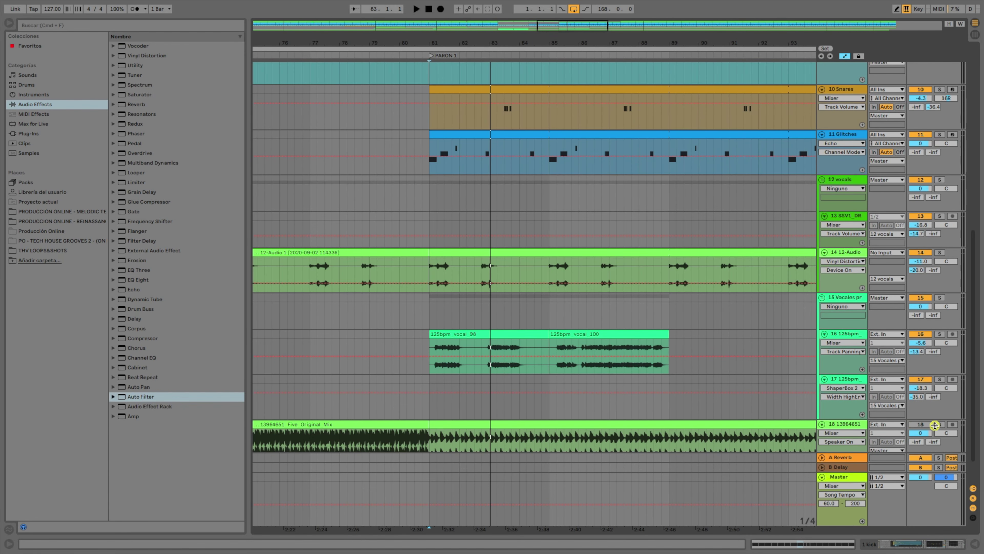
{"action": "left_click", "coordinate": [584, 60]}
{"action": "left_click_drag", "start_coordinate": [607, 38], "coordinate": [506, 16]}
{"action": "scroll", "coordinate": [516, 254], "scroll_direction": "down", "scroll_amount": 2}
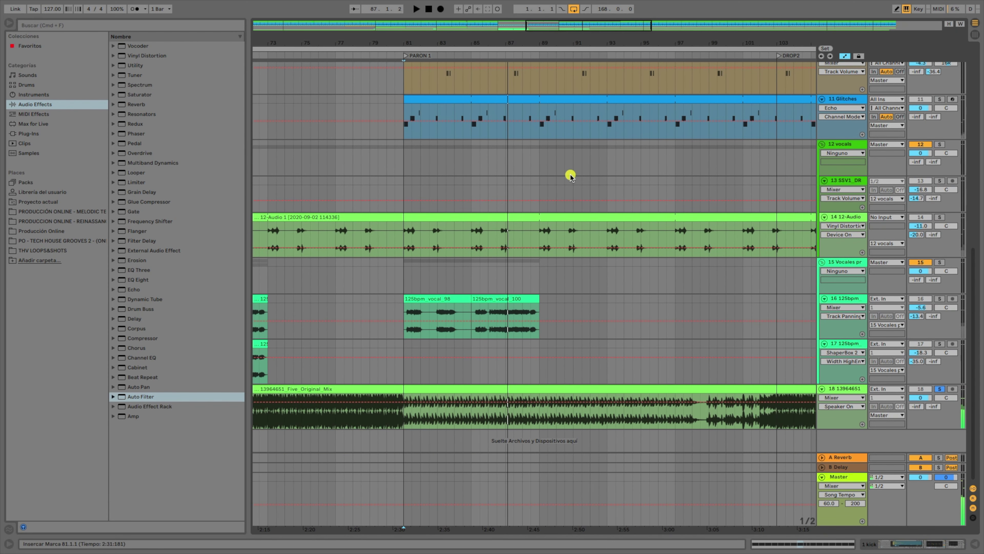
Audition the soloed reference through the second half of PARON 1 and into DROP2.
{"action": "left_click", "coordinate": [634, 56]}
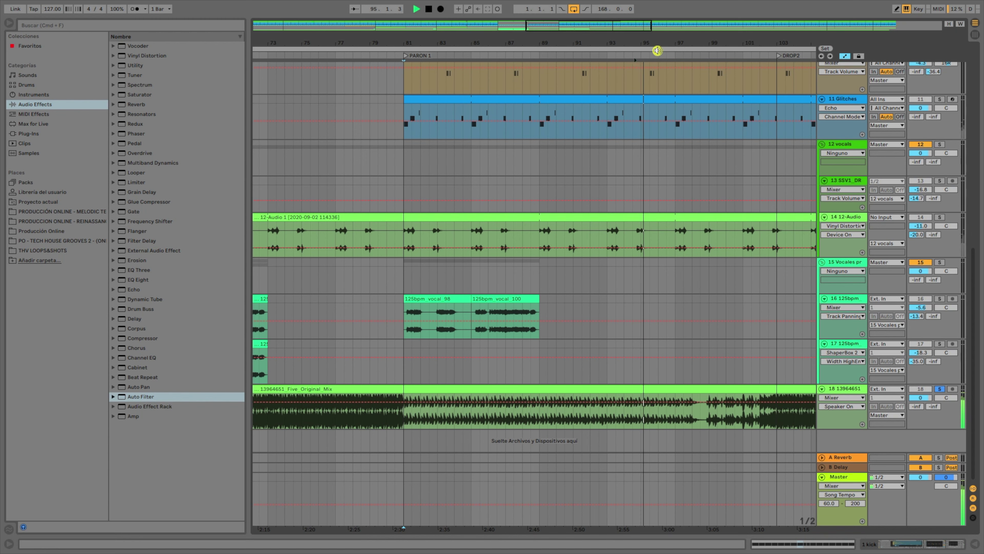
{"action": "left_click", "coordinate": [676, 55]}
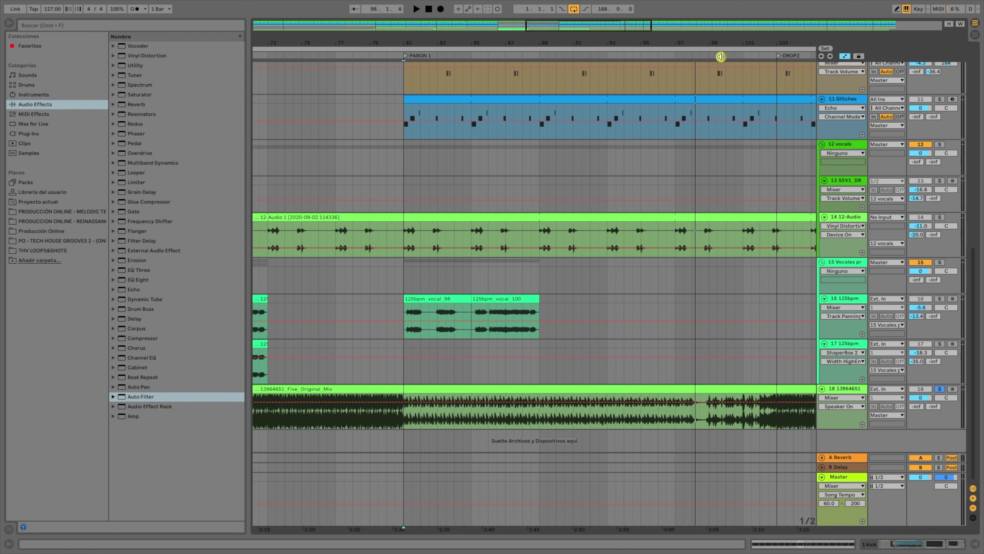
{"action": "left_click", "coordinate": [724, 56]}
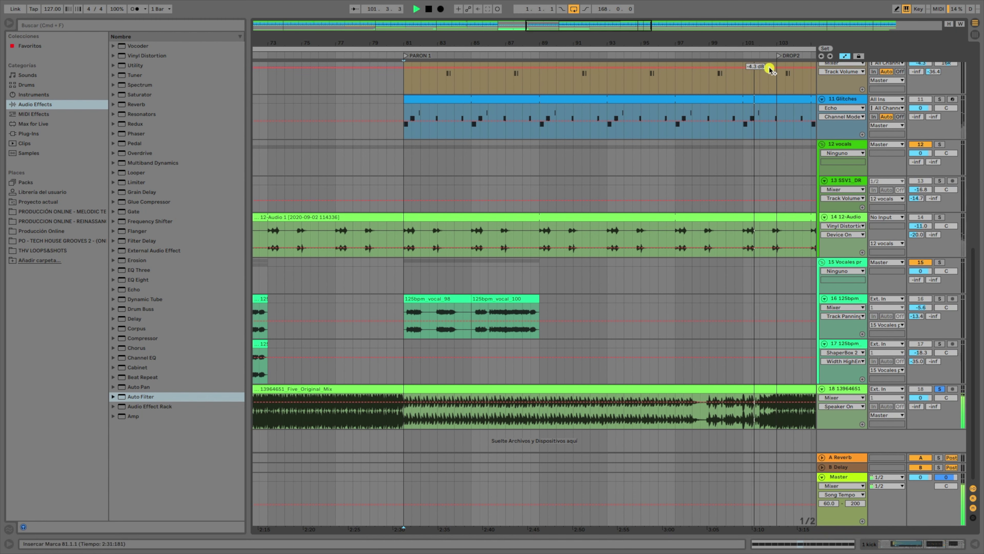
{"action": "scroll", "coordinate": [767, 37], "scroll_direction": "right", "scroll_amount": 6}
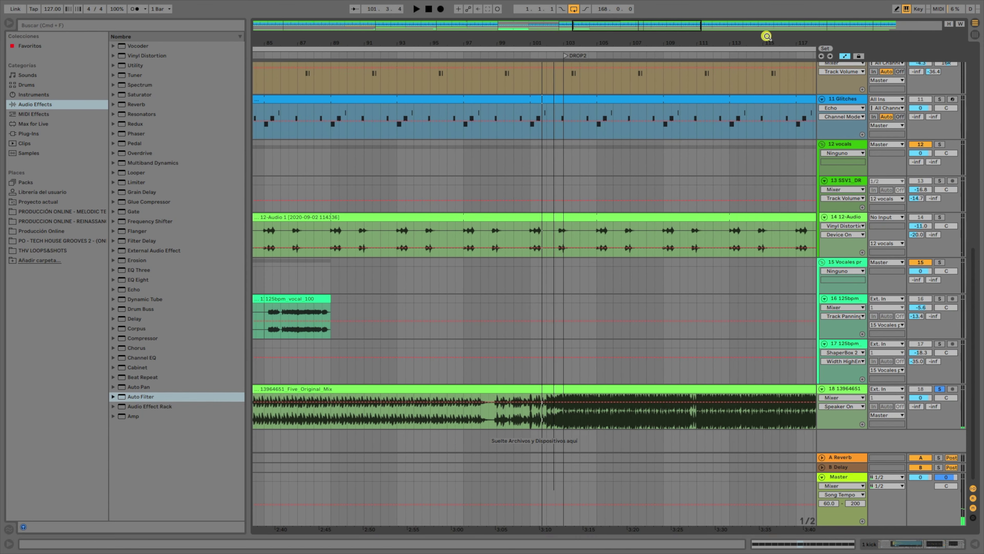
{"action": "left_click", "coordinate": [566, 56]}
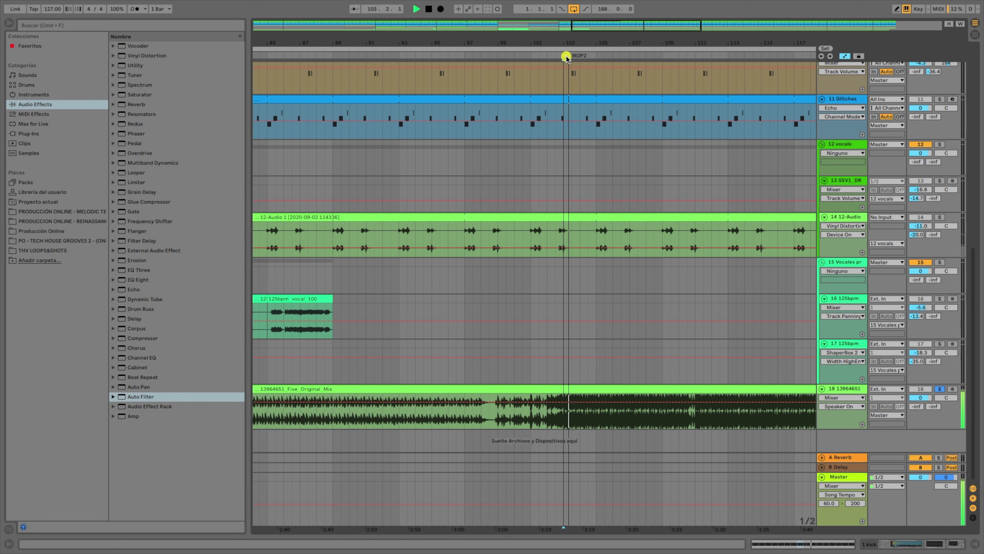
Trim the clap, perc and Drum Rack clips on tracks 3 to 5 to start at bar 97.
{"action": "left_click_drag", "start_coordinate": [433, 33], "coordinate": [659, 41]}
{"action": "scroll", "coordinate": [564, 165], "scroll_direction": "up", "scroll_amount": 10}
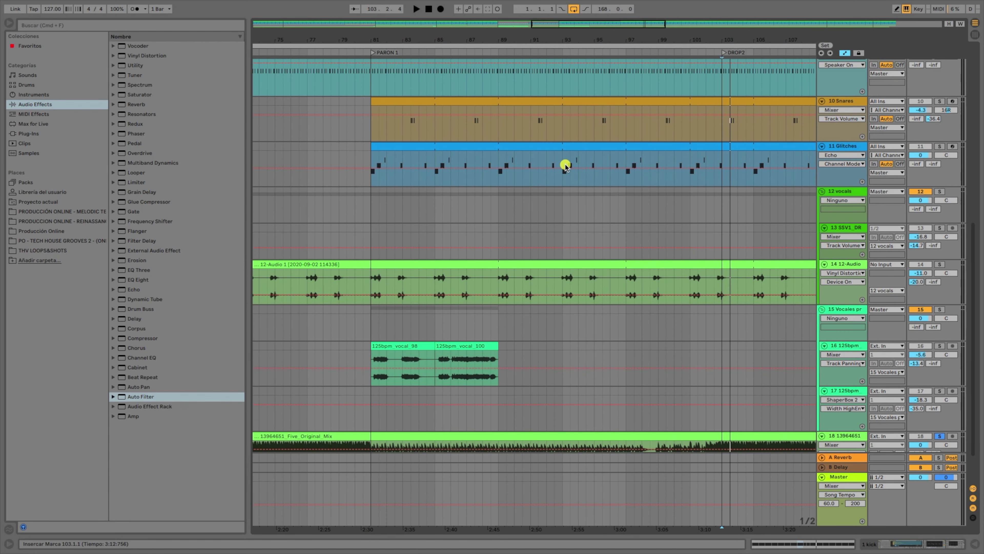
{"action": "left_click_drag", "start_coordinate": [368, 154], "coordinate": [626, 158]}
{"action": "left_click_drag", "start_coordinate": [371, 197], "coordinate": [626, 200]}
{"action": "left_click_drag", "start_coordinate": [375, 246], "coordinate": [624, 250]}
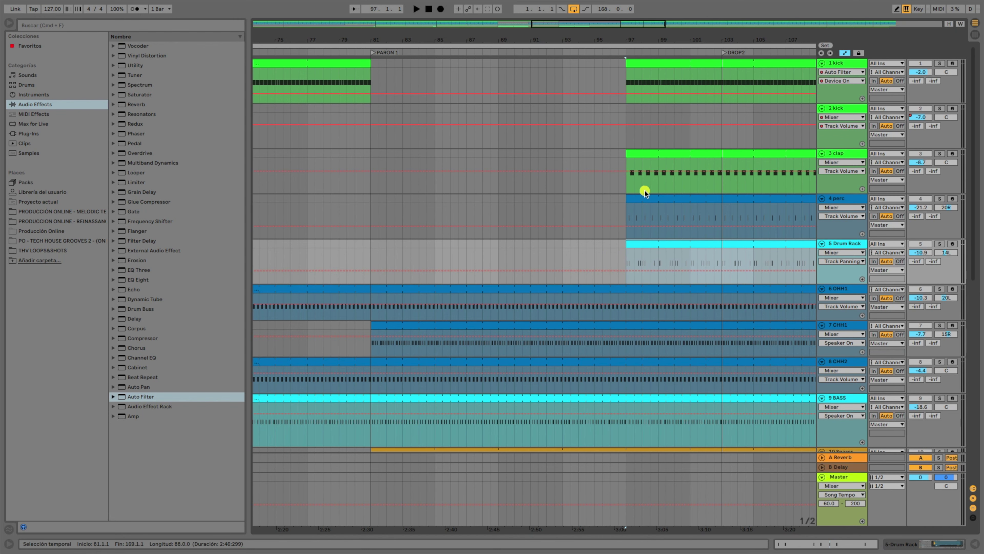
Examine the reference waveform around DROP2 and compare it with the track's layout from DROP 1.3 onward.
{"action": "mouse_move", "coordinate": [682, 36]}
{"action": "left_mouse_down"}
{"action": "mouse_move", "coordinate": [658, 29]}
{"action": "mouse_move", "coordinate": [671, 37]}
{"action": "left_mouse_up"}
{"action": "scroll", "coordinate": [644, 202], "scroll_direction": "down", "scroll_amount": 10}
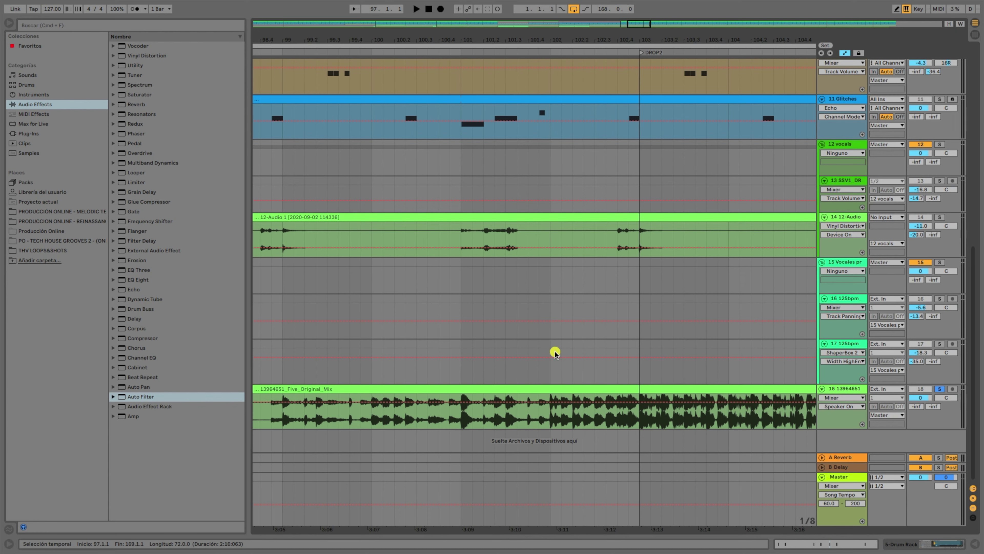
{"action": "left_click_drag", "start_coordinate": [614, 41], "coordinate": [614, 39]}
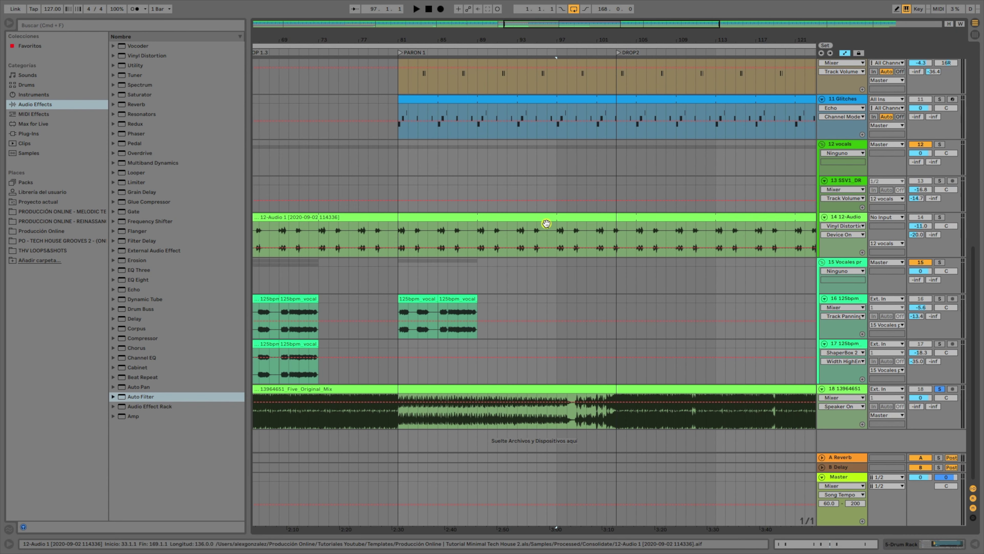
{"action": "scroll", "coordinate": [553, 144], "scroll_direction": "up", "scroll_amount": 8}
{"action": "scroll", "coordinate": [554, 145], "scroll_direction": "up", "scroll_amount": 2}
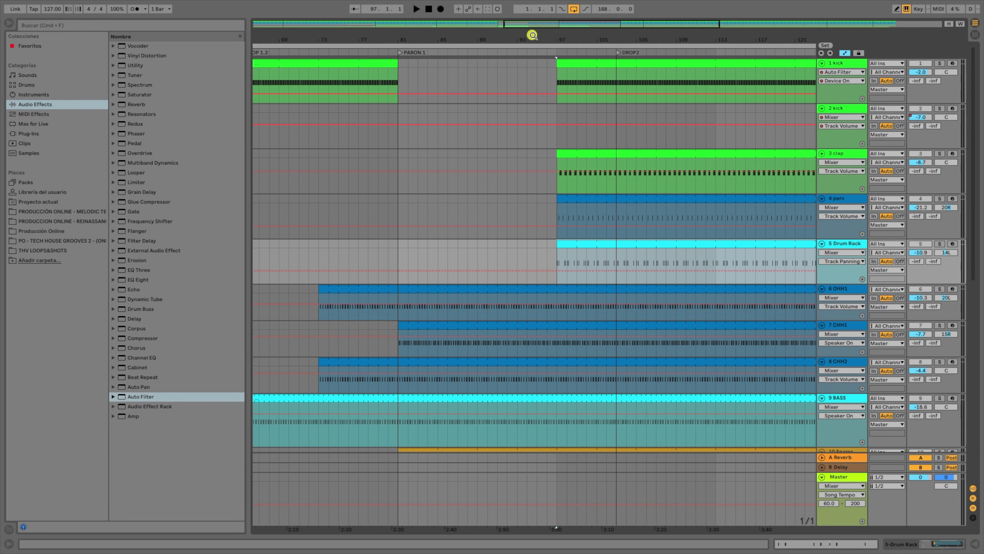
{"action": "scroll", "coordinate": [534, 271], "scroll_direction": "left", "scroll_amount": 6}
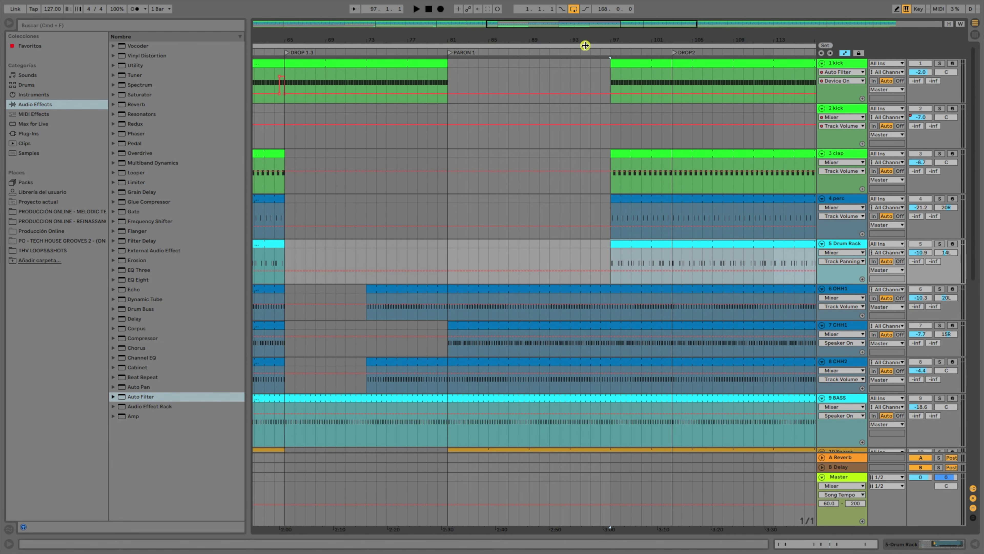
{"action": "left_click_drag", "start_coordinate": [453, 36], "coordinate": [614, 20]}
Compare the section lengths using 16-bar selections on track 2, and move the DROP2 locator to bar 97.
{"action": "left_click_drag", "start_coordinate": [521, 125], "coordinate": [609, 135]}
{"action": "left_click_drag", "start_coordinate": [507, 139], "coordinate": [408, 143]}
{"action": "mouse_move", "coordinate": [300, 136]}
{"action": "left_mouse_down"}
{"action": "mouse_move", "coordinate": [411, 146]}
{"action": "mouse_move", "coordinate": [298, 139]}
{"action": "left_mouse_up"}
{"action": "left_click_drag", "start_coordinate": [402, 133], "coordinate": [618, 139]}
{"action": "left_click", "coordinate": [517, 139]}
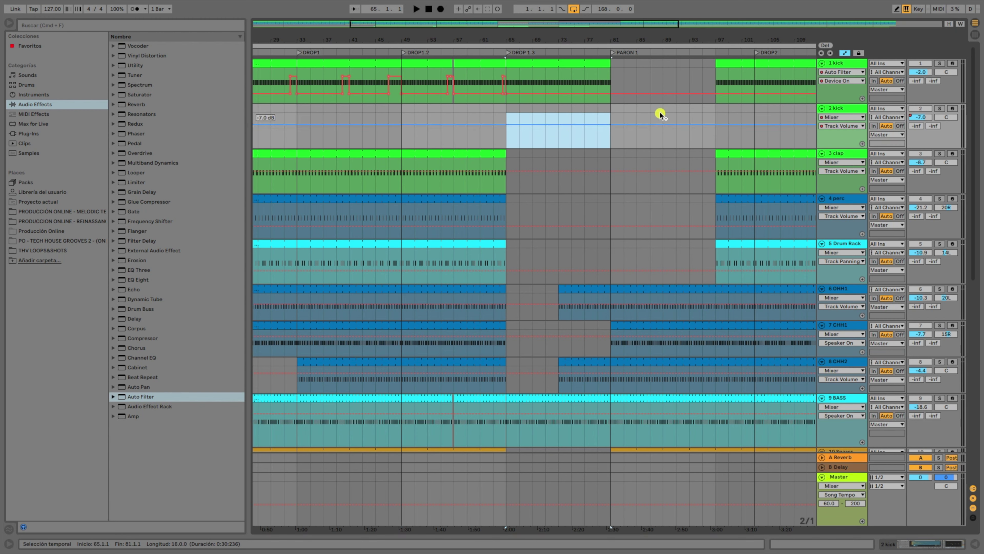
{"action": "left_click_drag", "start_coordinate": [721, 41], "coordinate": [639, 40]}
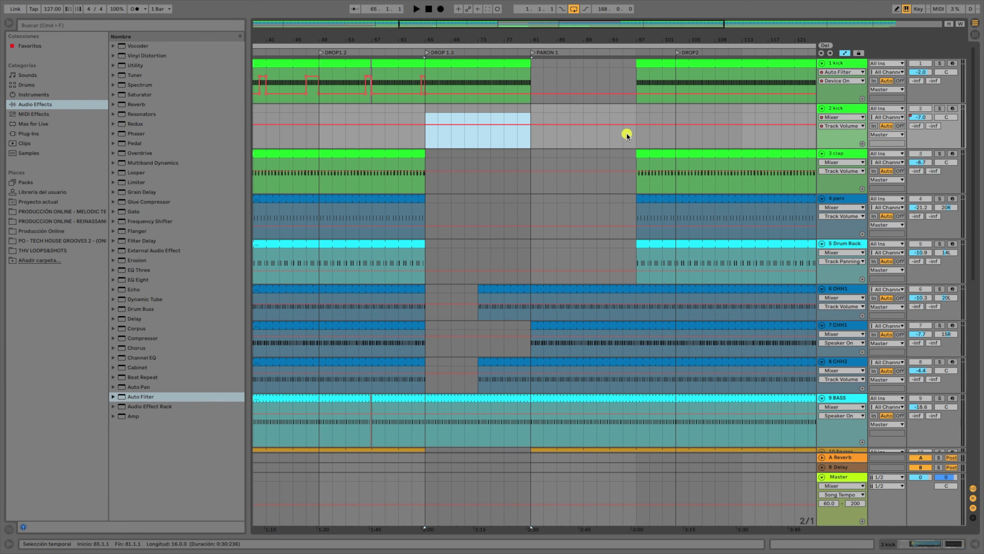
{"action": "left_click_drag", "start_coordinate": [635, 136], "coordinate": [570, 139]}
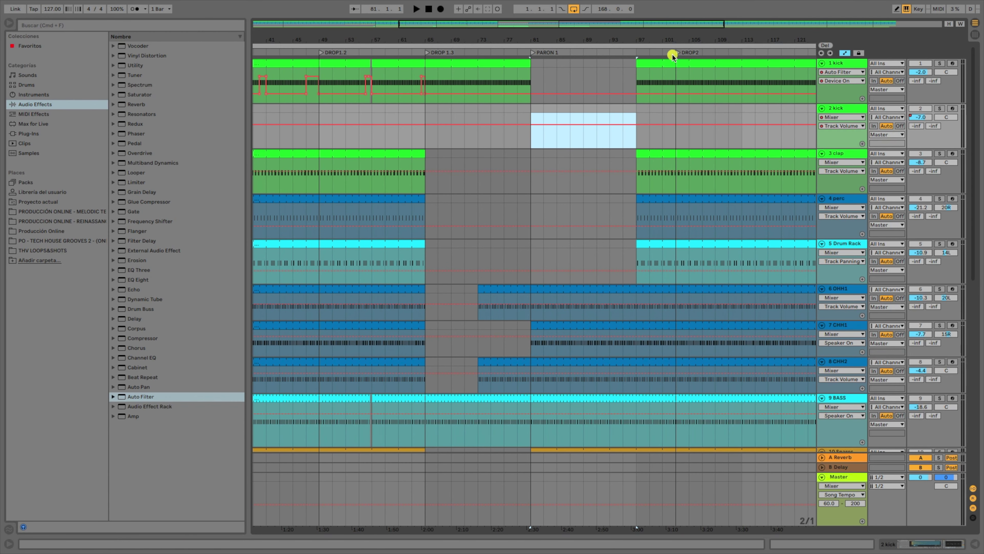
{"action": "left_click_drag", "start_coordinate": [677, 56], "coordinate": [647, 56]}
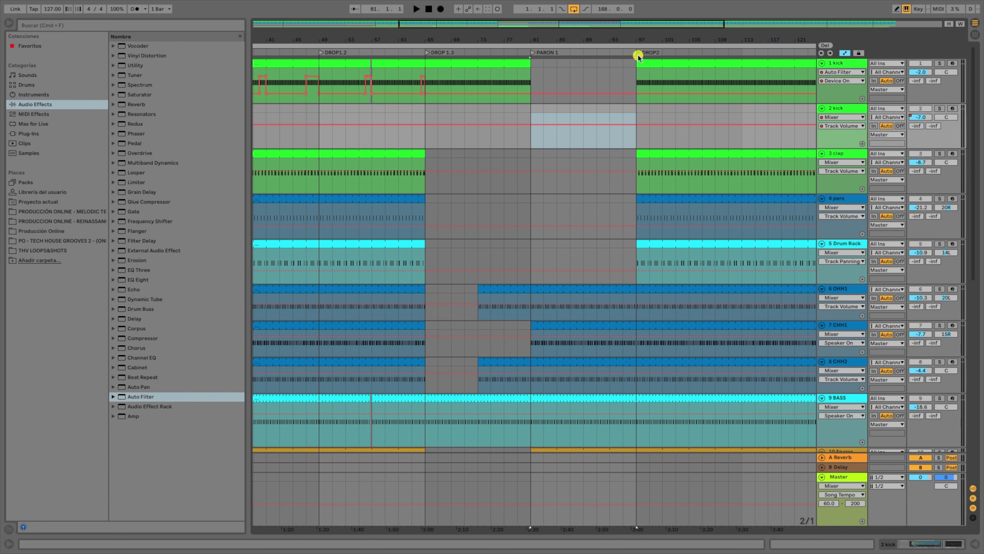
Trim the hi-hat clips on tracks 6, 7 and 8 to start at the DROP2 locator, bar 97.
{"action": "left_click_drag", "start_coordinate": [481, 287], "coordinate": [640, 285]}
{"action": "left_click_drag", "start_coordinate": [535, 323], "coordinate": [633, 326]}
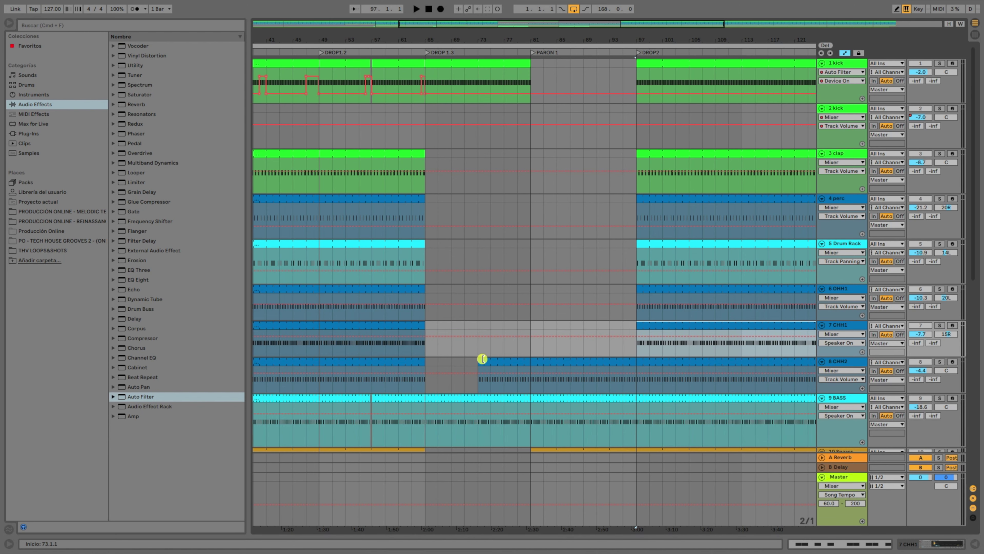
{"action": "left_click_drag", "start_coordinate": [482, 358], "coordinate": [626, 364]}
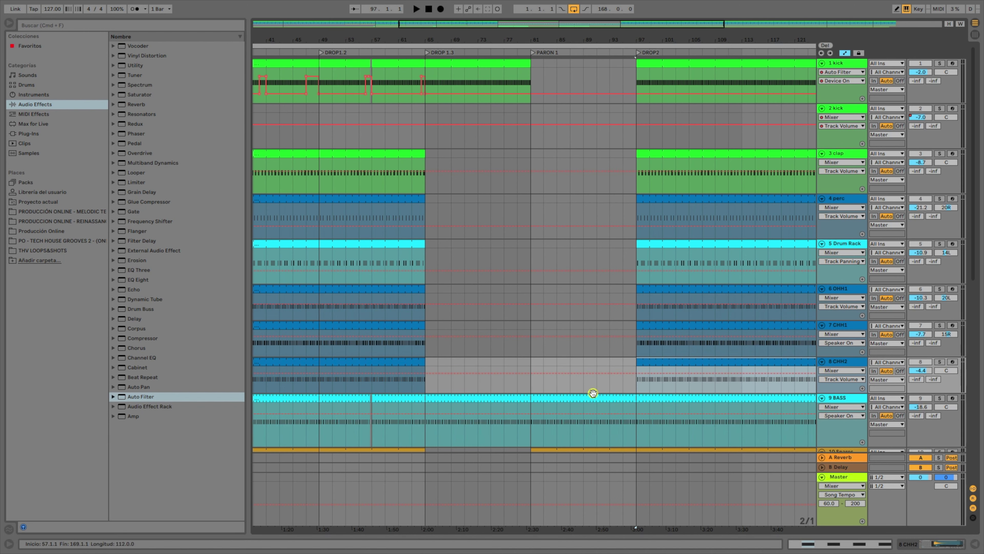
Turn off the solo on reference track 18 and play the full mix's transition into PARON 1.
{"action": "left_click", "coordinate": [507, 52]}
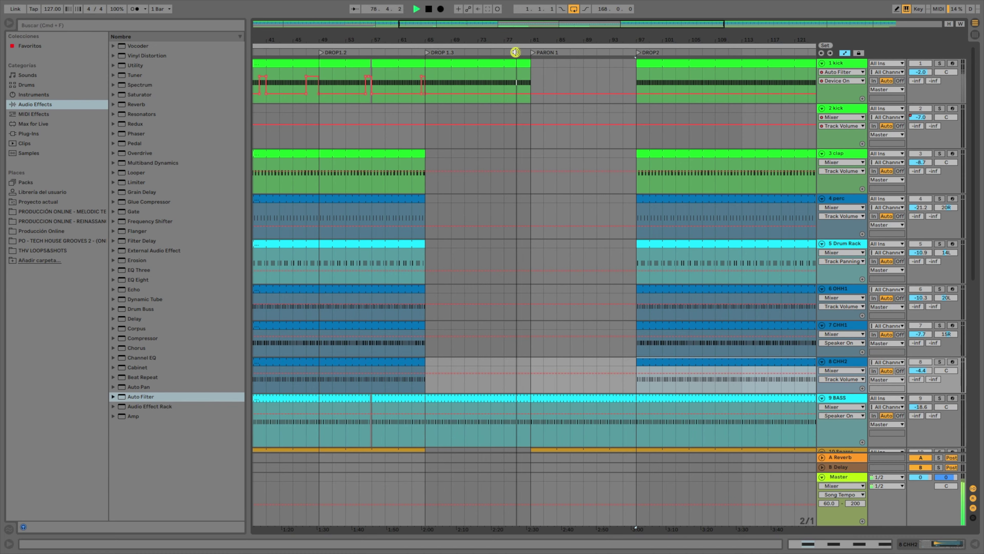
{"action": "scroll", "coordinate": [701, 325], "scroll_direction": "down", "scroll_amount": 10}
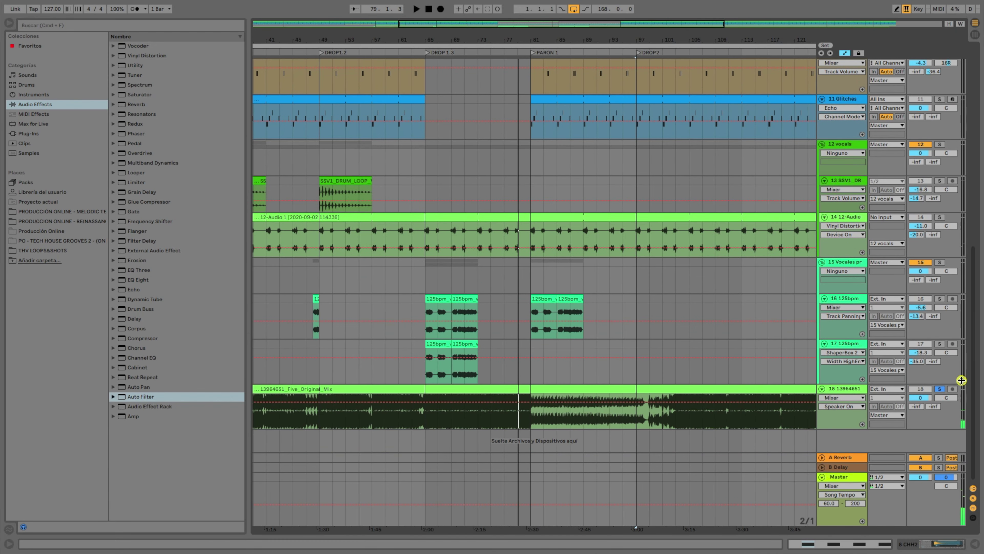
{"action": "scroll", "coordinate": [458, 150], "scroll_direction": "up", "scroll_amount": 10}
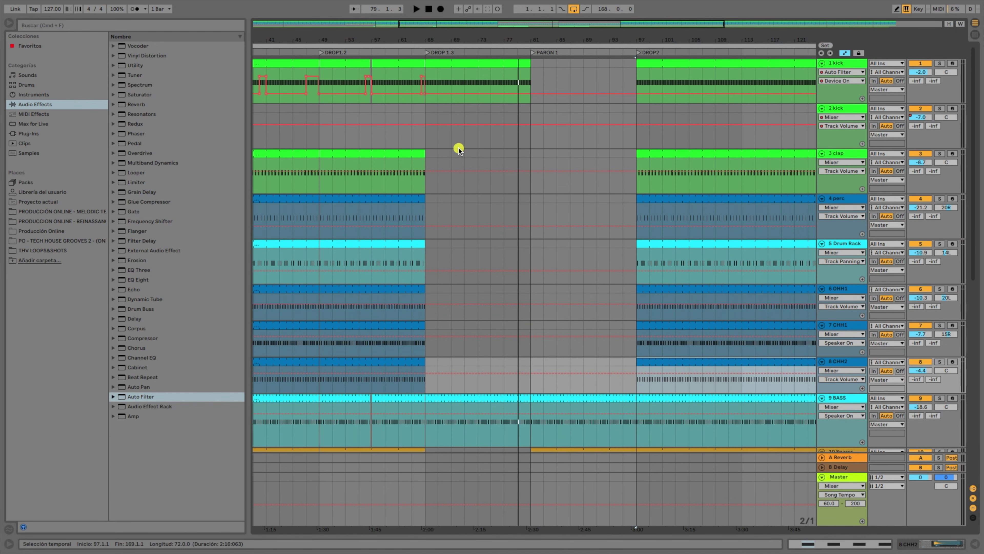
{"action": "left_click_drag", "start_coordinate": [524, 43], "coordinate": [451, 27]}
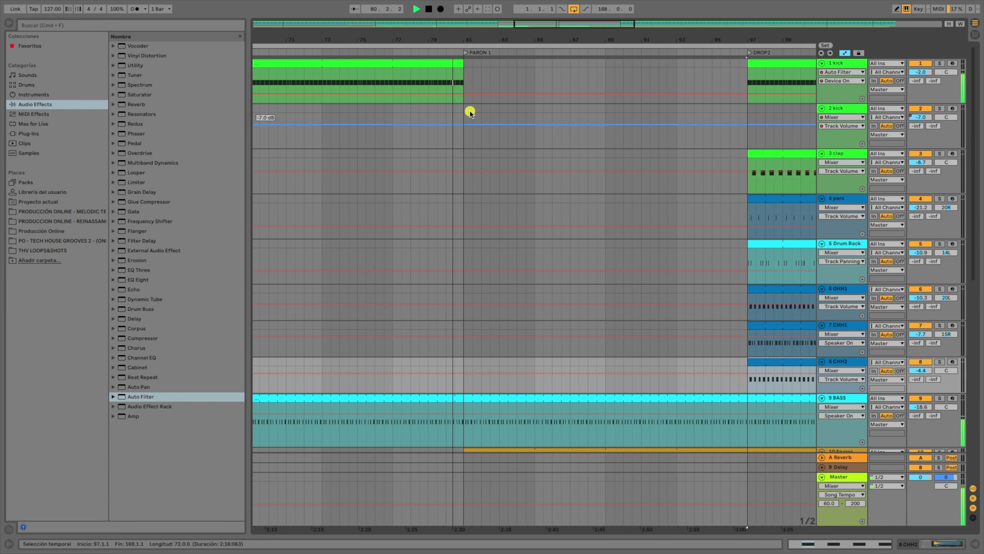
{"action": "scroll", "coordinate": [492, 137], "scroll_direction": "down", "scroll_amount": 5}
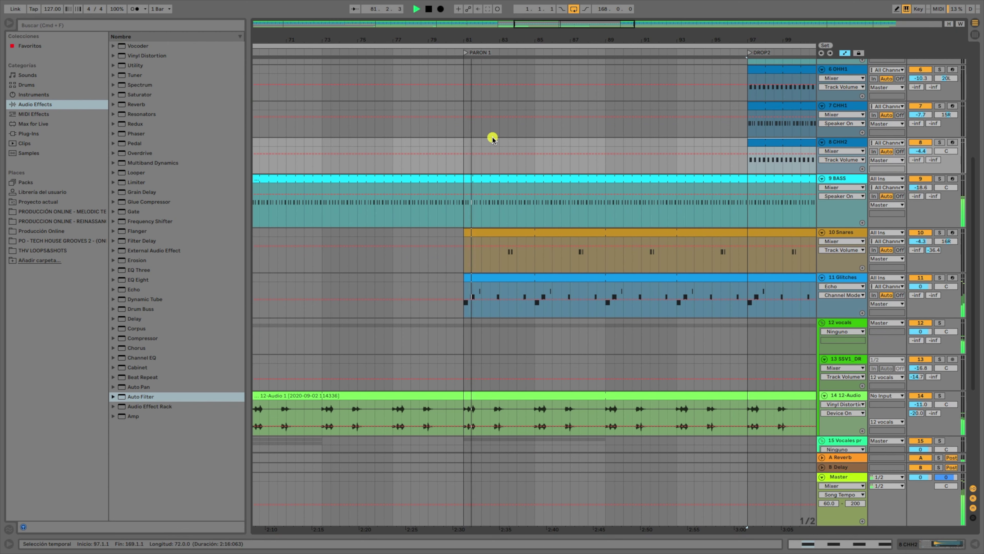
Trim the Snares clip on track 10 to start at bar 89, midway through the PARON 1 break.
{"action": "left_click_drag", "start_coordinate": [496, 37], "coordinate": [497, 35]}
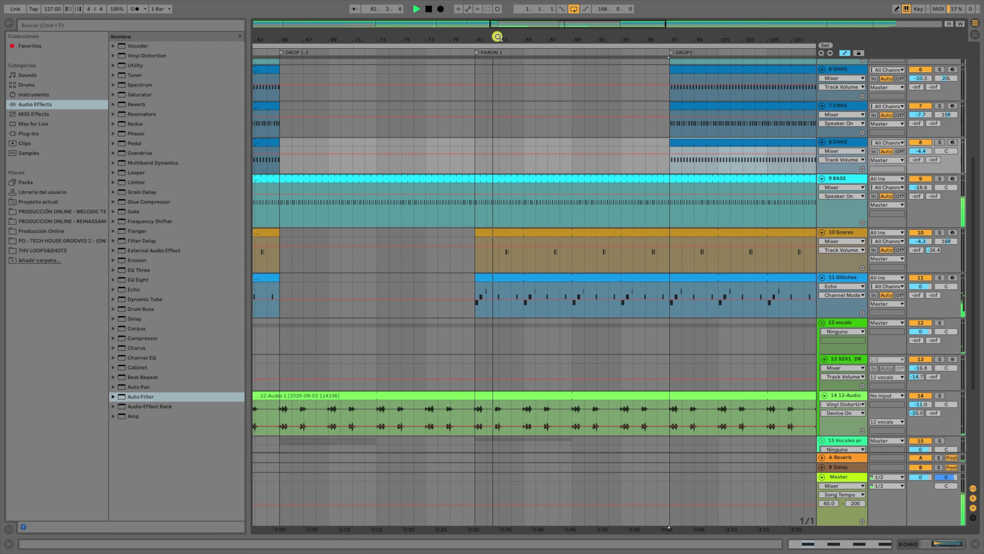
{"action": "scroll", "coordinate": [515, 159], "scroll_direction": "down", "scroll_amount": 5}
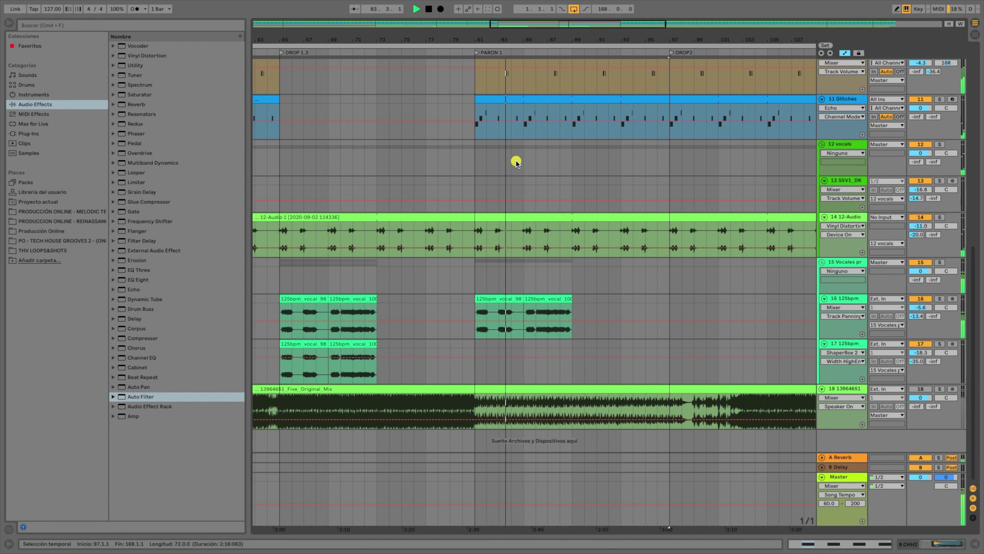
{"action": "scroll", "coordinate": [518, 161], "scroll_direction": "up", "scroll_amount": 10}
{"action": "key", "text": "space"}
{"action": "scroll", "coordinate": [517, 161], "scroll_direction": "down", "scroll_amount": 5}
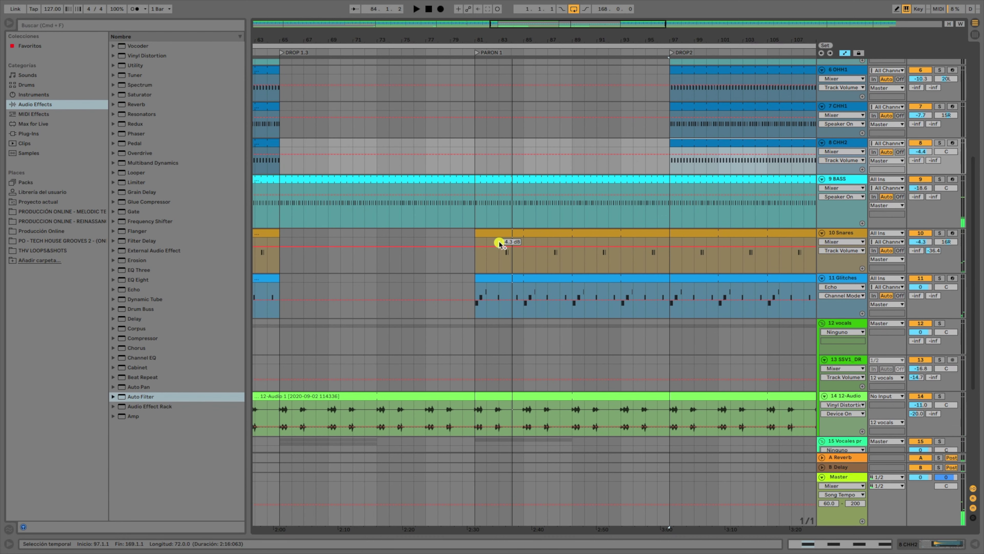
{"action": "left_click_drag", "start_coordinate": [479, 230], "coordinate": [573, 240]}
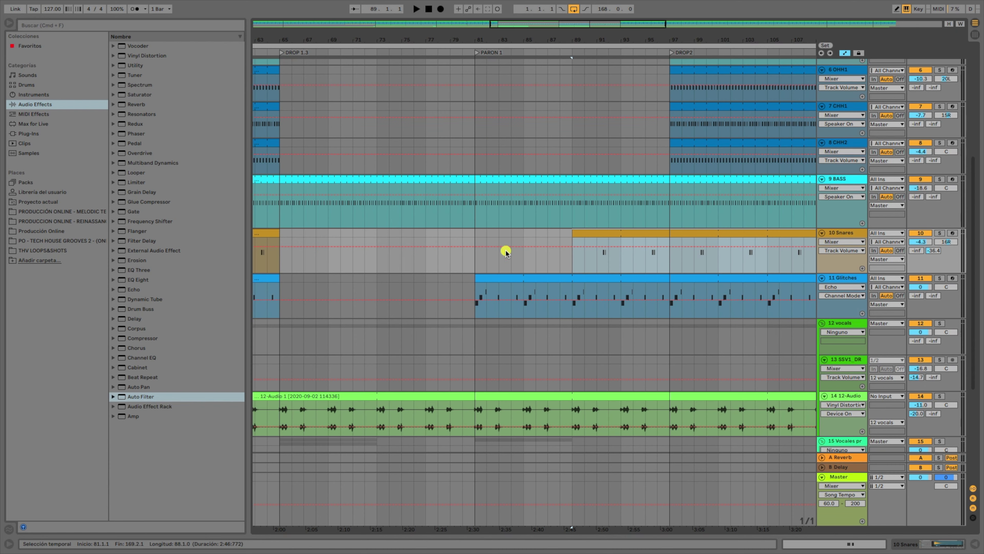
Review the tracks through the break up to DROP2 and play the arrangement from PARON 1.
{"action": "left_click", "coordinate": [503, 276]}
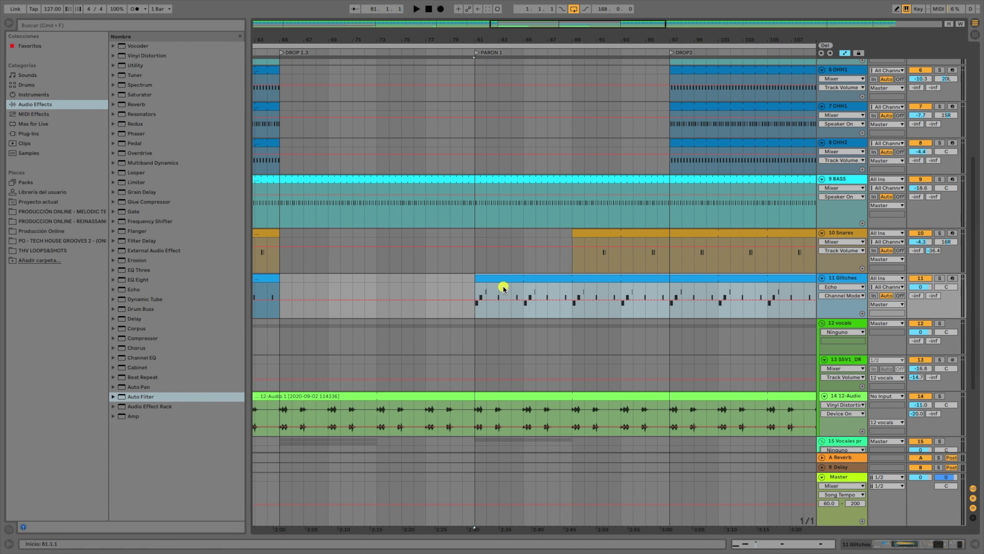
{"action": "scroll", "coordinate": [501, 272], "scroll_direction": "up", "scroll_amount": 6}
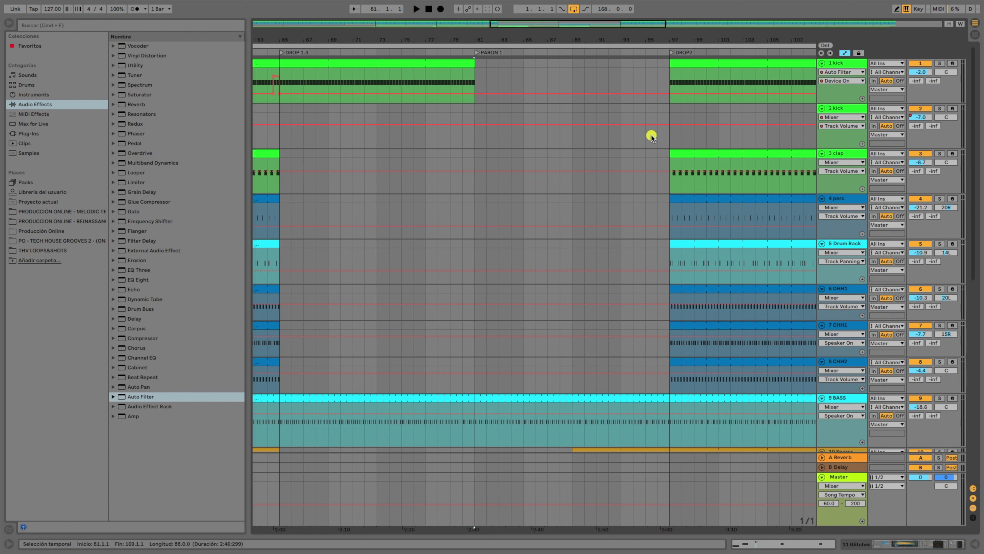
{"action": "scroll", "coordinate": [773, 265], "scroll_direction": "down", "scroll_amount": 5}
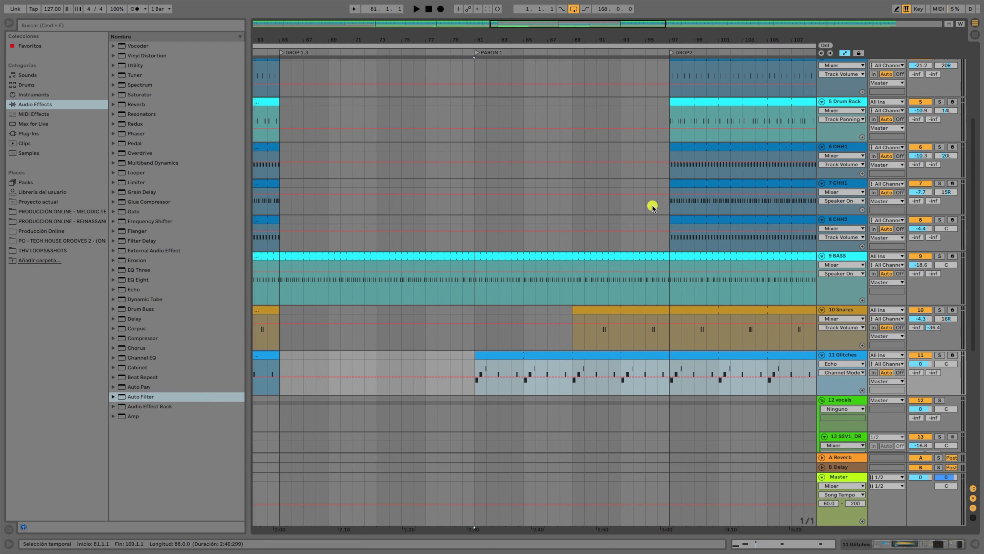
{"action": "scroll", "coordinate": [581, 252], "scroll_direction": "down", "scroll_amount": 4}
{"action": "scroll", "coordinate": [550, 263], "scroll_direction": "up", "scroll_amount": 2}
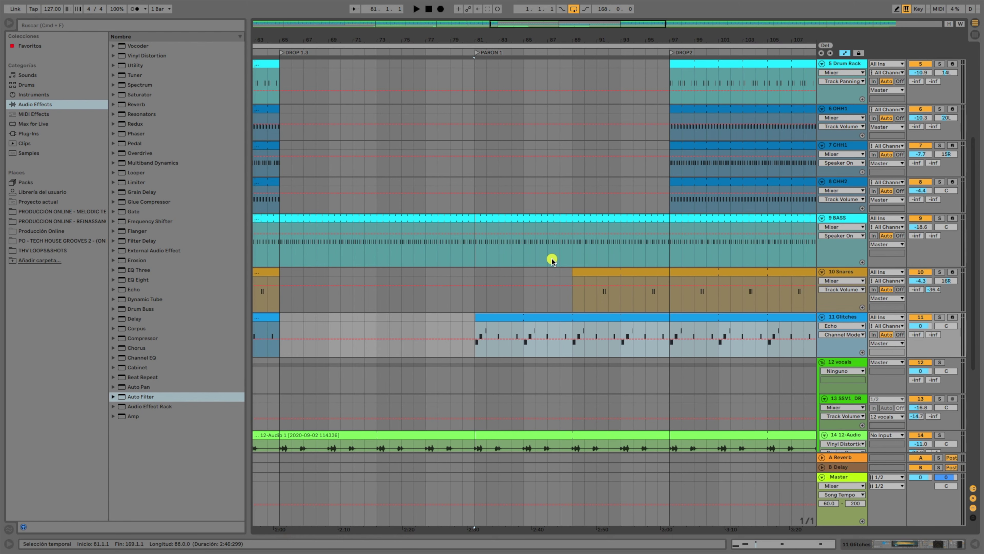
{"action": "scroll", "coordinate": [501, 65], "scroll_direction": "up", "scroll_amount": 8}
{"action": "left_click", "coordinate": [464, 52]}
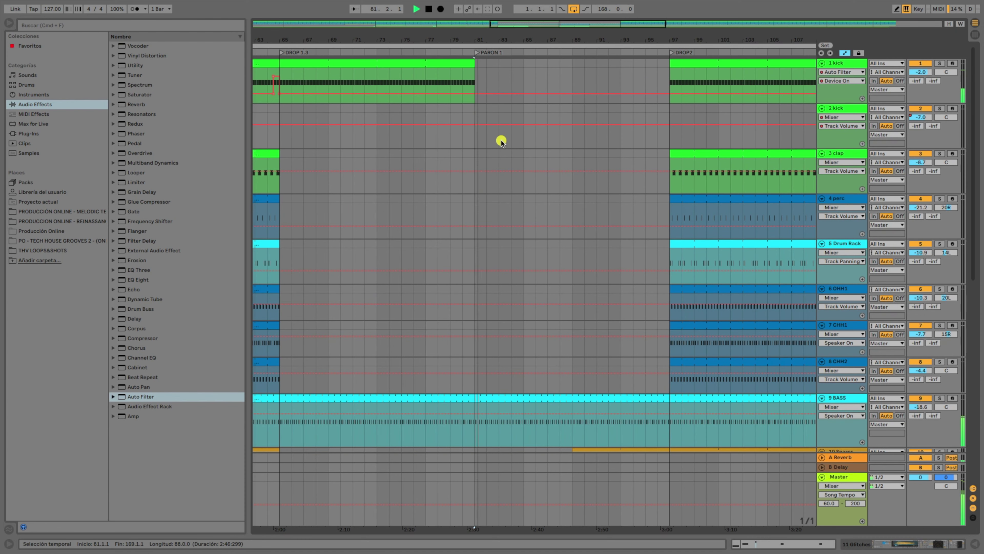
Copy track 17's 125bpm_vocal_98 and 125bpm_vocal_100 clips from DROP 1.3 to PARON 1, at bars 81 and 85.
{"action": "scroll", "coordinate": [502, 140], "scroll_direction": "down", "scroll_amount": 15}
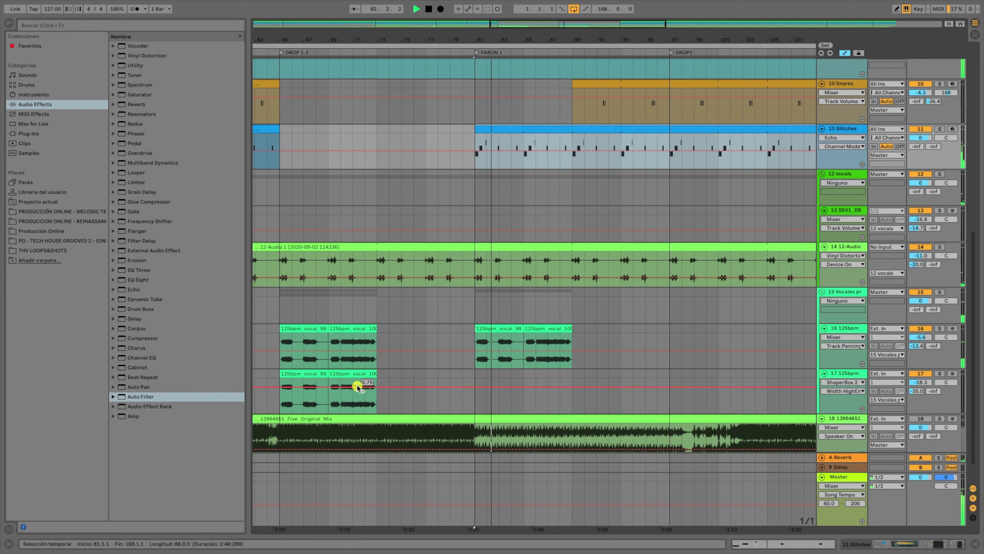
{"action": "left_click_drag", "start_coordinate": [357, 386], "coordinate": [538, 373]}
{"action": "key", "text": "space"}
{"action": "left_click_drag", "start_coordinate": [305, 374], "coordinate": [500, 373]}
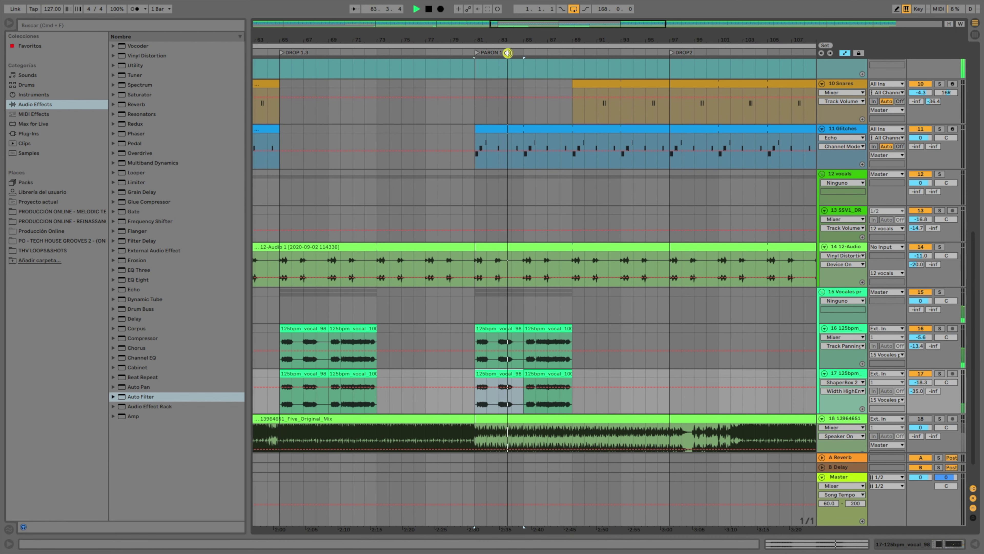
Try extending the hi-hat clips on tracks 6 and 8 back to bar 89 while the break plays.
{"action": "scroll", "coordinate": [532, 38], "scroll_direction": "right", "scroll_amount": 5}
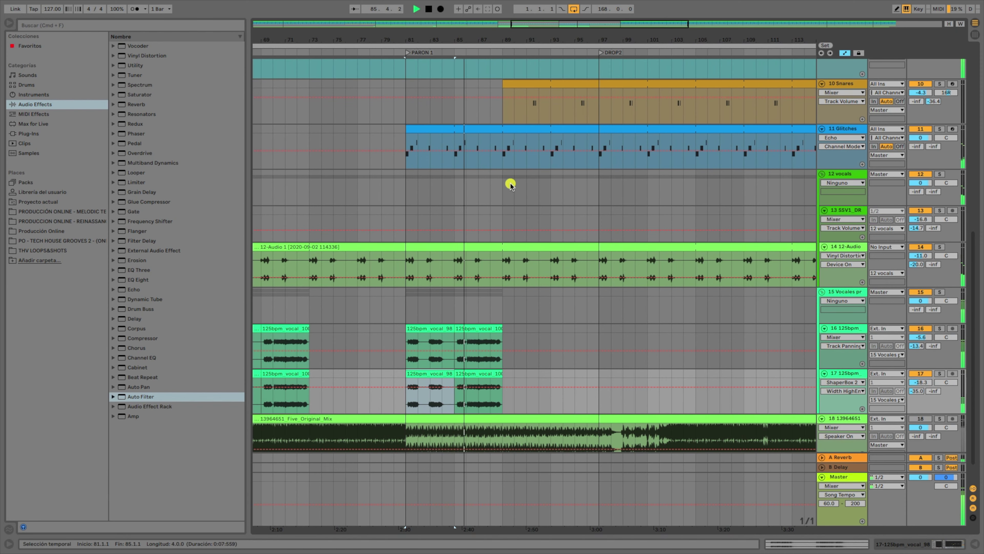
{"action": "scroll", "coordinate": [516, 182], "scroll_direction": "up", "scroll_amount": 10}
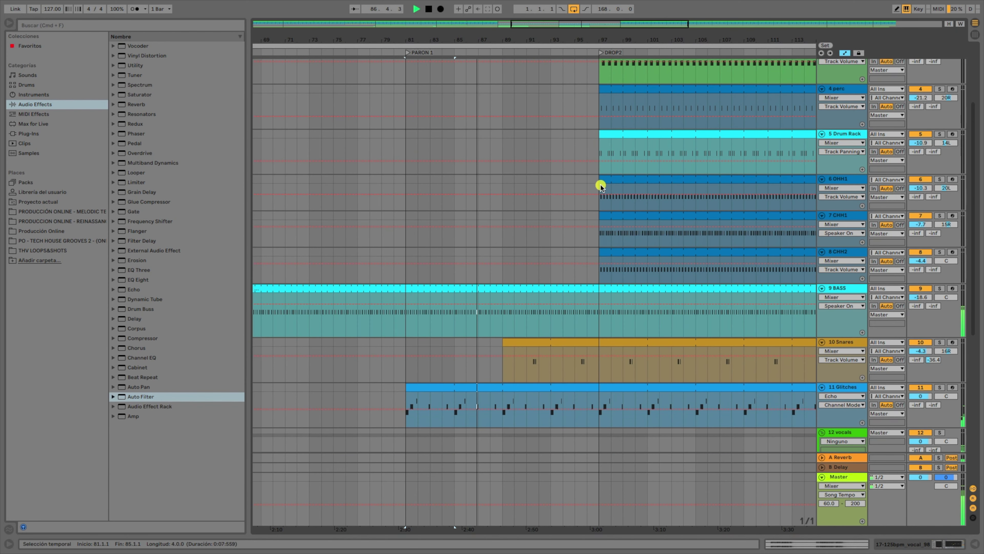
{"action": "left_click_drag", "start_coordinate": [601, 177], "coordinate": [503, 182]}
{"action": "left_click_drag", "start_coordinate": [602, 258], "coordinate": [509, 245]}
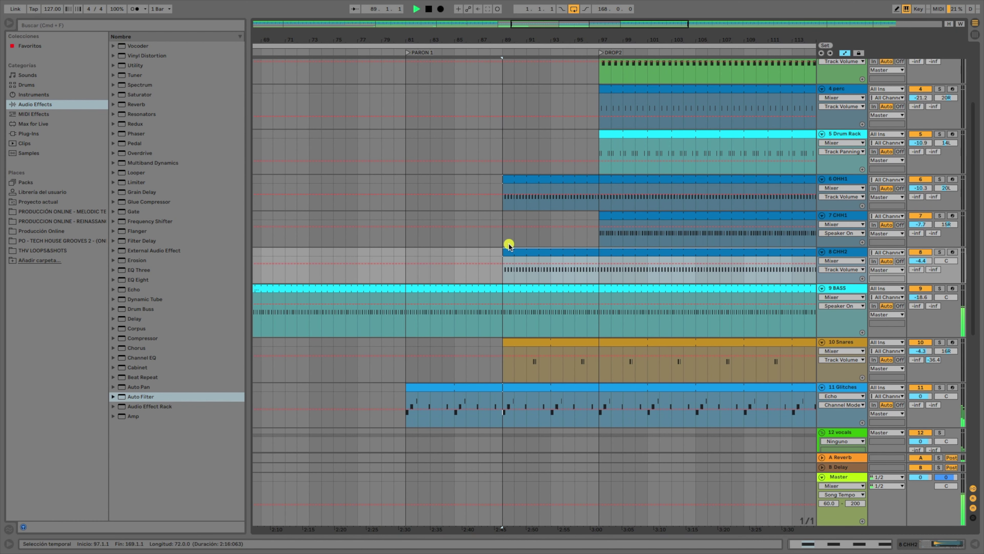
{"action": "scroll", "coordinate": [509, 237], "scroll_direction": "up", "scroll_amount": 5}
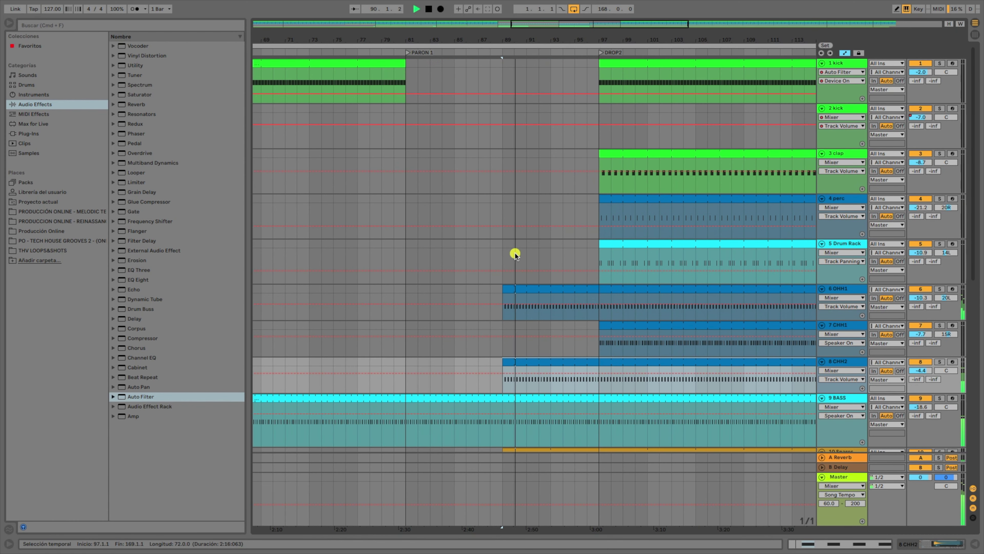
Trim the hi-hat clips on tracks 6 and 8 back to start at DROP2, bar 97.
{"action": "left_click_drag", "start_coordinate": [504, 361], "coordinate": [600, 367]}
{"action": "key", "text": "space"}
{"action": "left_click_drag", "start_coordinate": [502, 289], "coordinate": [599, 290]}
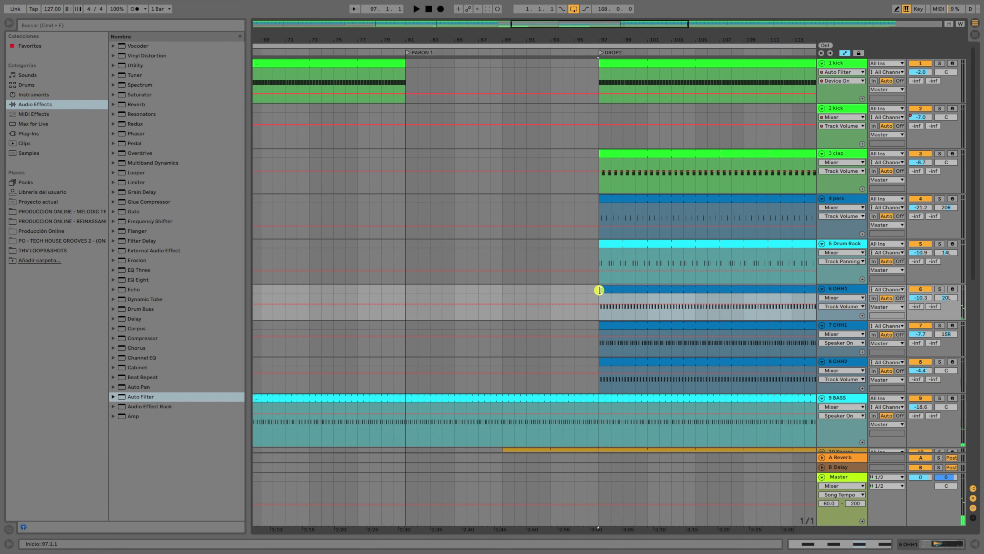
Extend the CHH1 clip on track 7 back to start at bar 89 and play the break's second half.
{"action": "left_click_drag", "start_coordinate": [602, 327], "coordinate": [506, 328]}
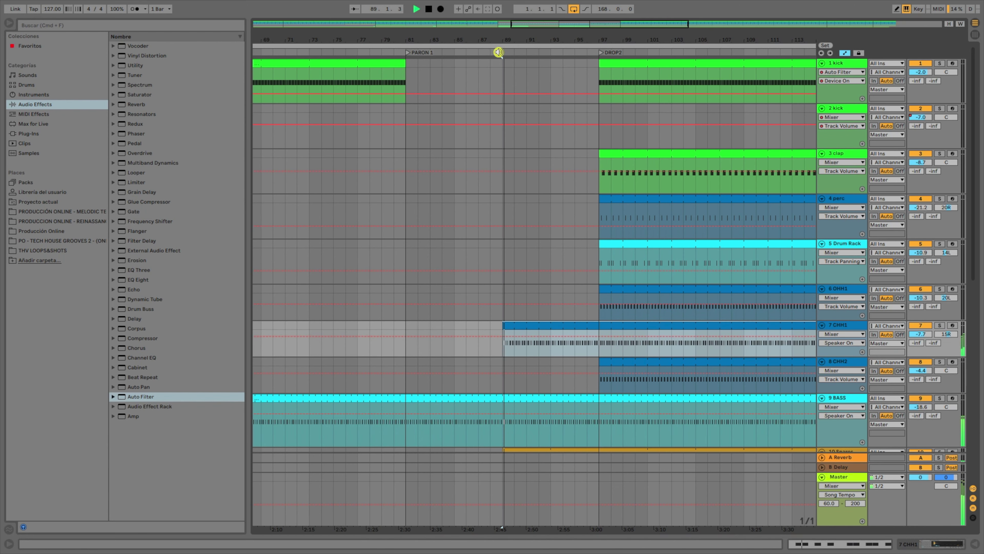
{"action": "left_click_drag", "start_coordinate": [510, 41], "coordinate": [481, 51]}
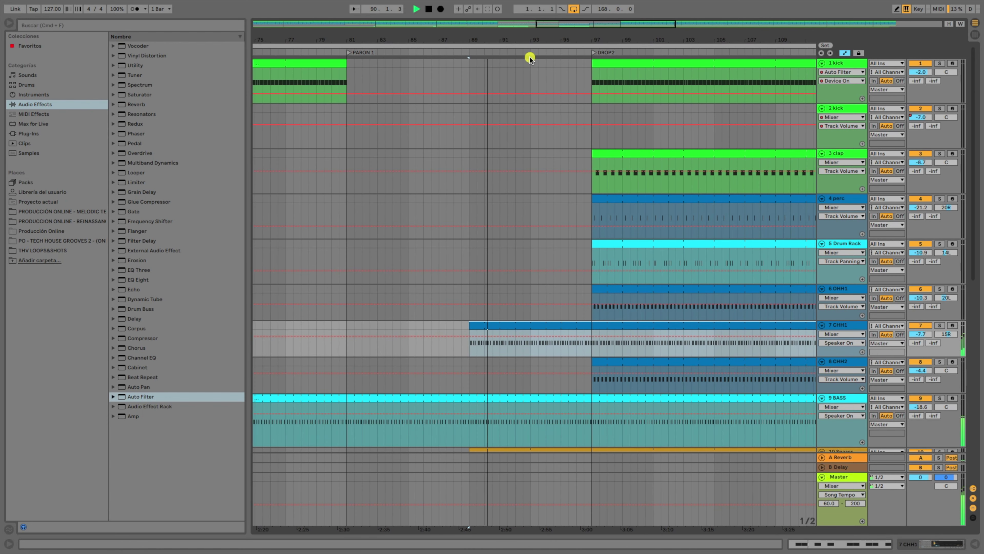
{"action": "left_click_drag", "start_coordinate": [545, 35], "coordinate": [545, 38]}
{"action": "scroll", "coordinate": [533, 232], "scroll_direction": "down", "scroll_amount": 10}
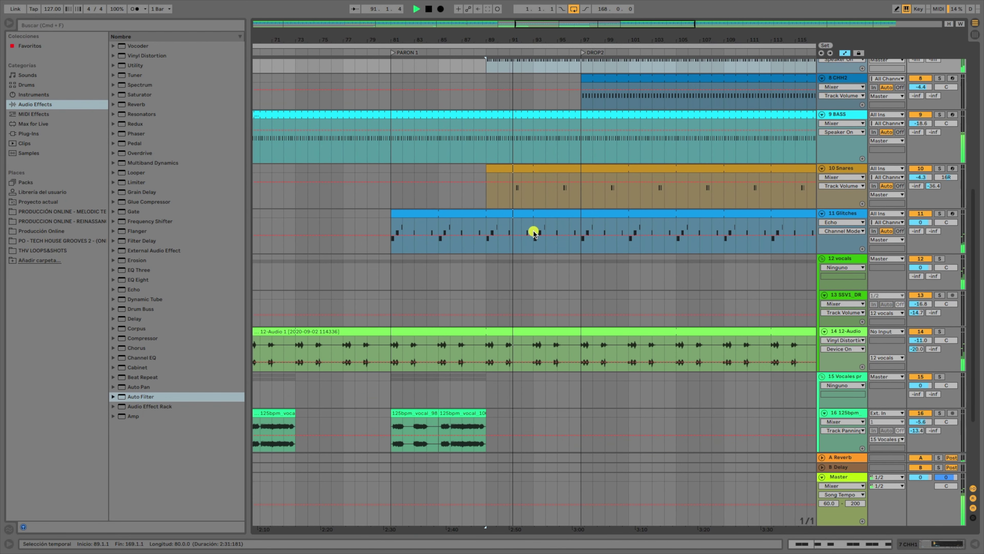
{"action": "scroll", "coordinate": [534, 231], "scroll_direction": "down", "scroll_amount": 2}
{"action": "scroll", "coordinate": [495, 333], "scroll_direction": "down", "scroll_amount": 7}
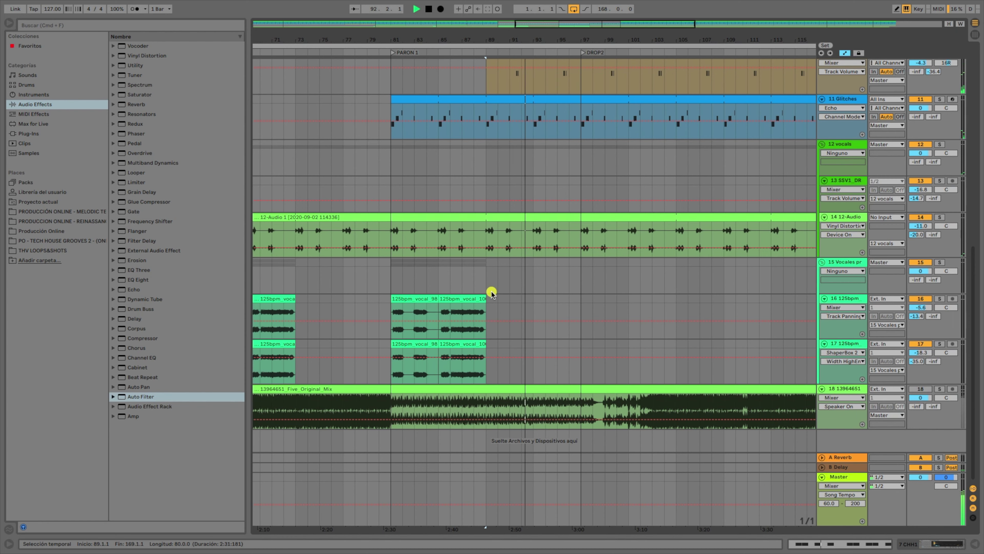
{"action": "scroll", "coordinate": [506, 282], "scroll_direction": "up", "scroll_amount": 10}
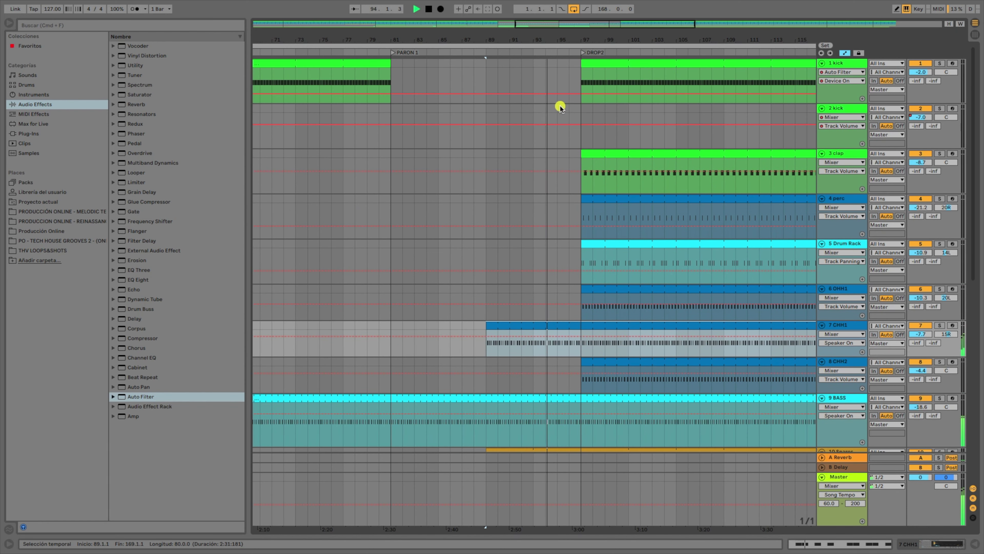
Consolidate the kick fill on track 2 into a one-bar clip spanning bar 16.
{"action": "left_click_drag", "start_coordinate": [561, 38], "coordinate": [560, 6]}
{"action": "key", "text": "space"}
{"action": "left_click_drag", "start_coordinate": [296, 37], "coordinate": [400, 114]}
{"action": "left_click_drag", "start_coordinate": [536, 110], "coordinate": [502, 113]}
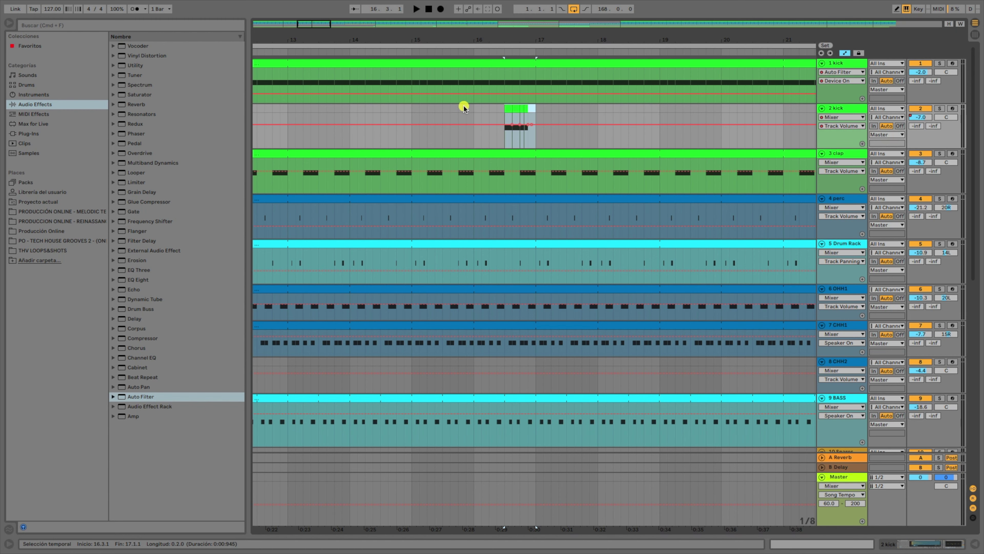
{"action": "left_click_drag", "start_coordinate": [480, 110], "coordinate": [527, 110]}
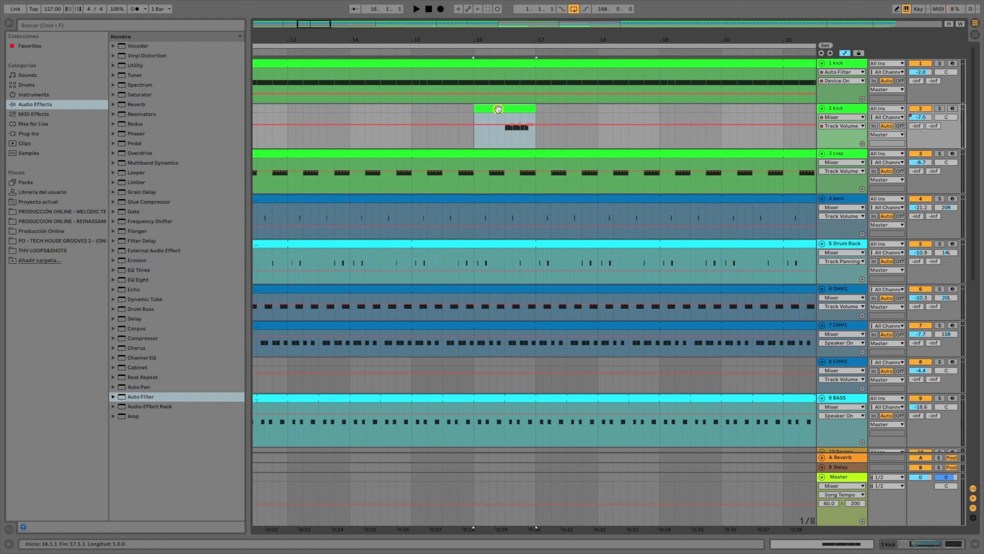
Place the one-bar kick fill on track 2 at bar 96, ending at DROP2, and play it.
{"action": "left_click_drag", "start_coordinate": [518, 33], "coordinate": [518, 4]}
{"action": "left_click_drag", "start_coordinate": [334, 110], "coordinate": [758, 116]}
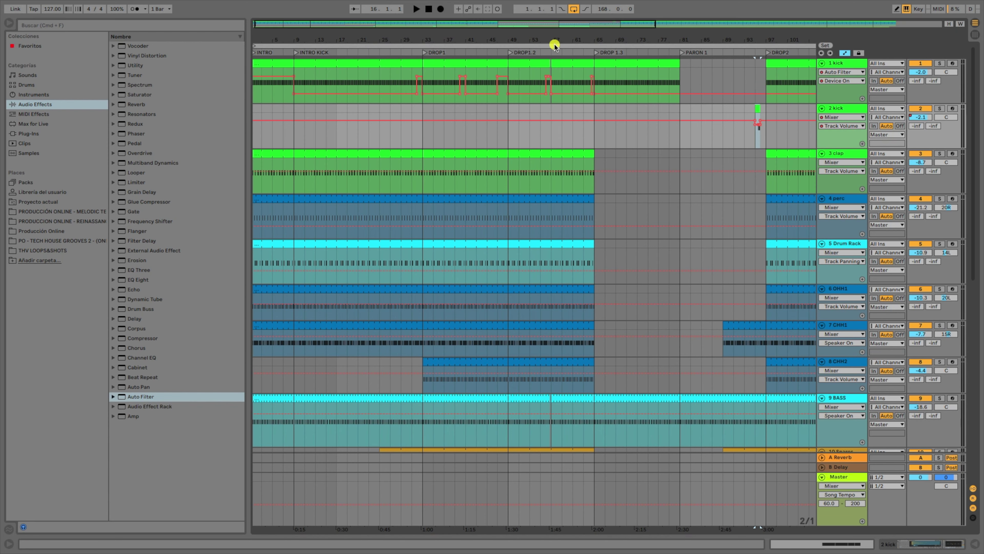
{"action": "left_click_drag", "start_coordinate": [779, 43], "coordinate": [435, 136]}
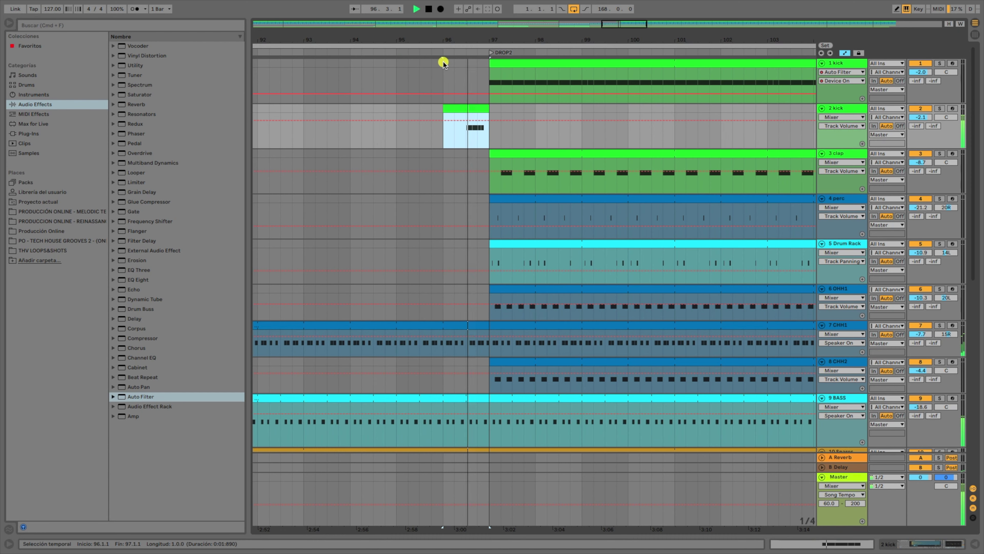
{"action": "key", "text": "space"}
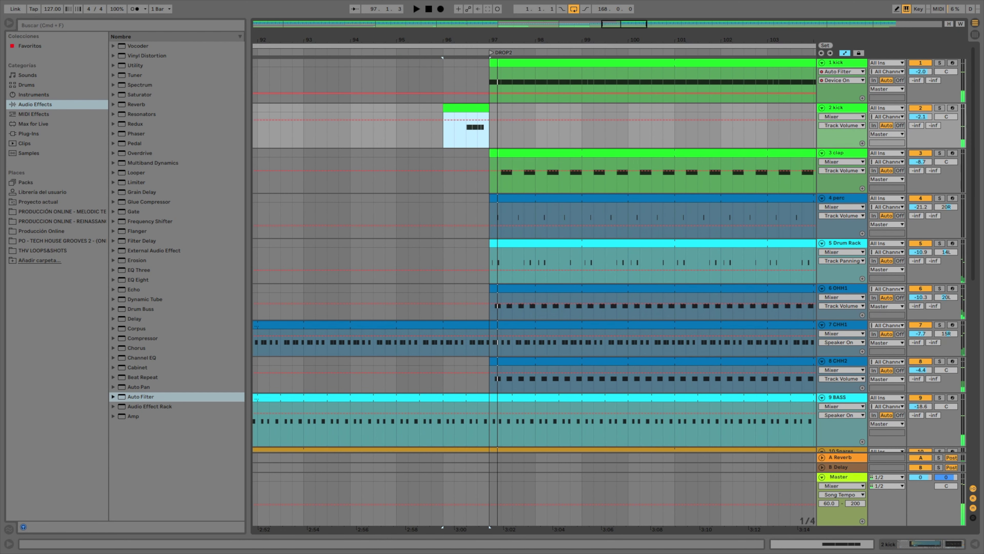
Clear the bass on track 9 from bar 96 to DROP2 at bar 97, and play the transition.
{"action": "key", "text": "minus"}
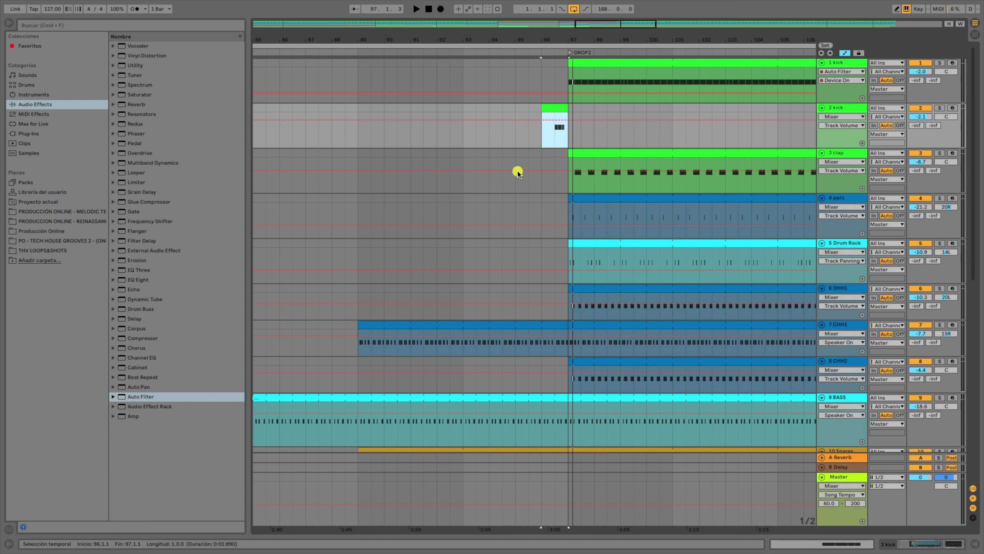
{"action": "scroll", "coordinate": [512, 171], "scroll_direction": "down", "scroll_amount": 3}
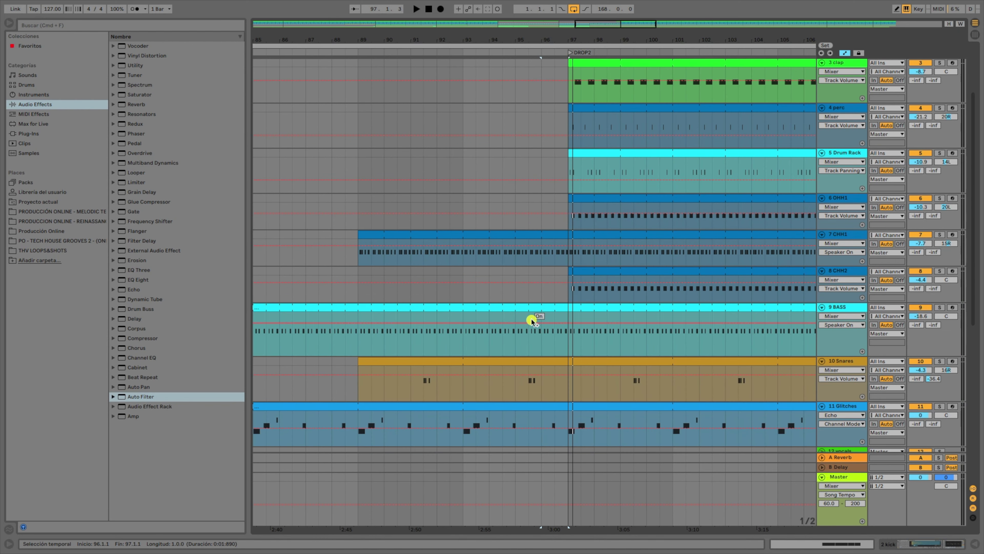
{"action": "left_click", "coordinate": [555, 340]}
{"action": "left_click_drag", "start_coordinate": [562, 315], "coordinate": [474, 310]}
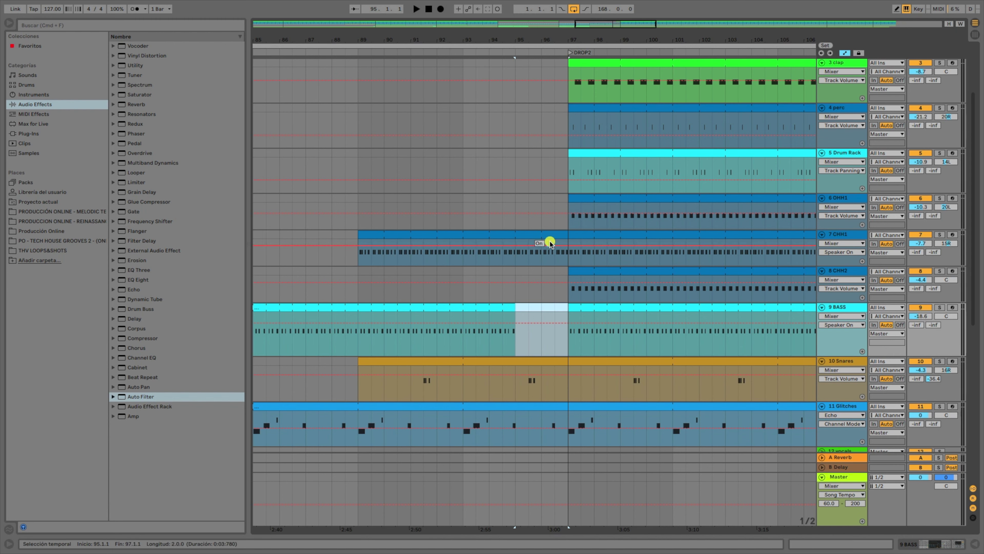
{"action": "left_click", "coordinate": [514, 307]}
{"action": "left_click_drag", "start_coordinate": [512, 307], "coordinate": [543, 306]}
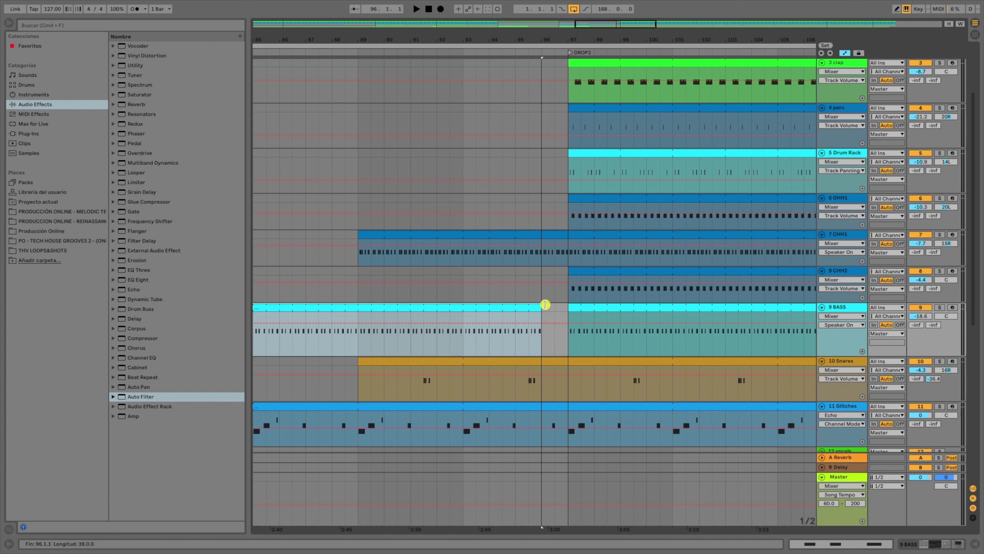
{"action": "left_click", "coordinate": [528, 53]}
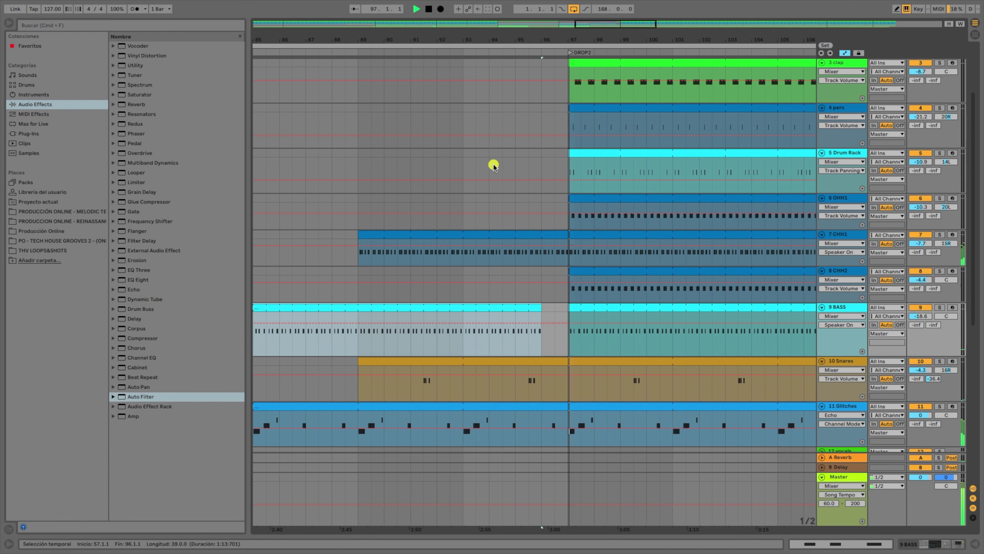
Trim the Snares clip on track 10 to start at bar 95 and play the transition into DROP2.
{"action": "left_click_drag", "start_coordinate": [568, 38], "coordinate": [568, 28]}
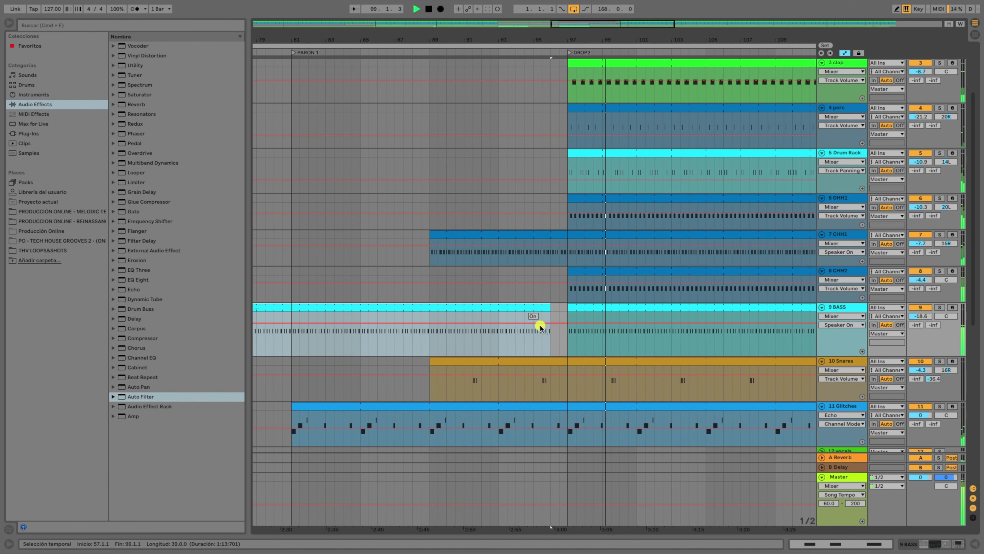
{"action": "key", "text": "space"}
{"action": "left_click_drag", "start_coordinate": [431, 362], "coordinate": [533, 364]}
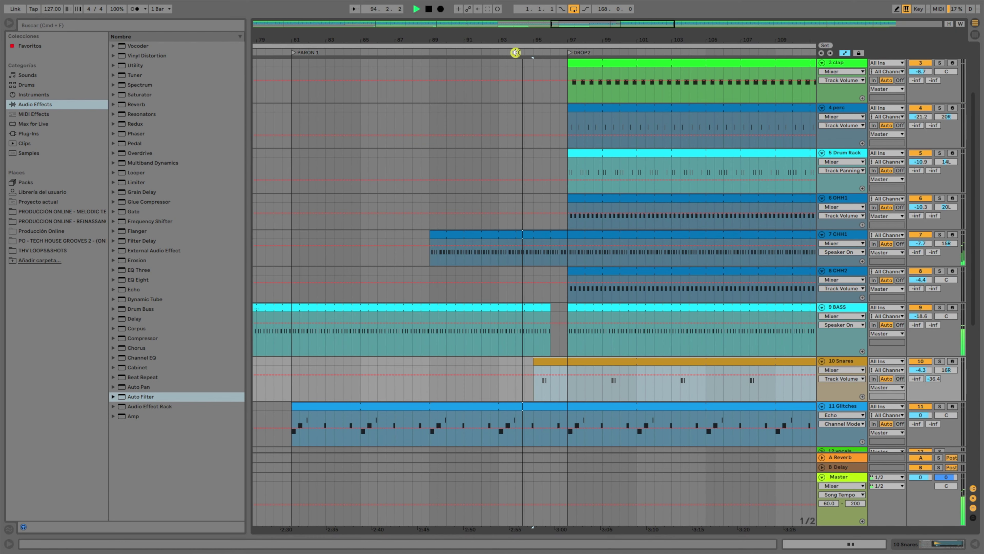
{"action": "scroll", "coordinate": [501, 213], "scroll_direction": "down", "scroll_amount": 5}
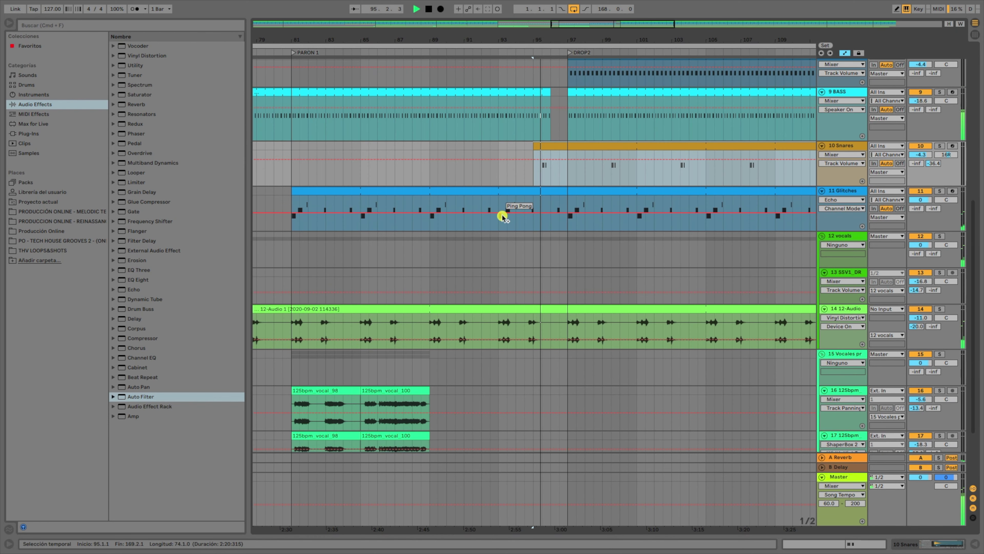
{"action": "scroll", "coordinate": [431, 316], "scroll_direction": "down", "scroll_amount": 3}
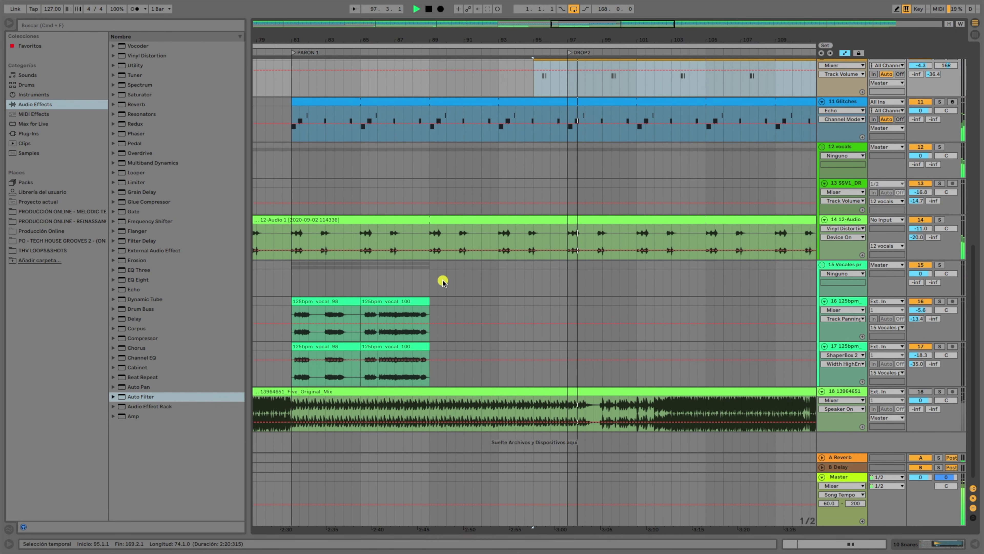
Duplicate the eight-bar vocal clips on tracks 16 and 17 from bar 81 to bar 89, and play the junction.
{"action": "scroll", "coordinate": [461, 279], "scroll_direction": "up", "scroll_amount": 9}
{"action": "scroll", "coordinate": [461, 278], "scroll_direction": "down", "scroll_amount": 2}
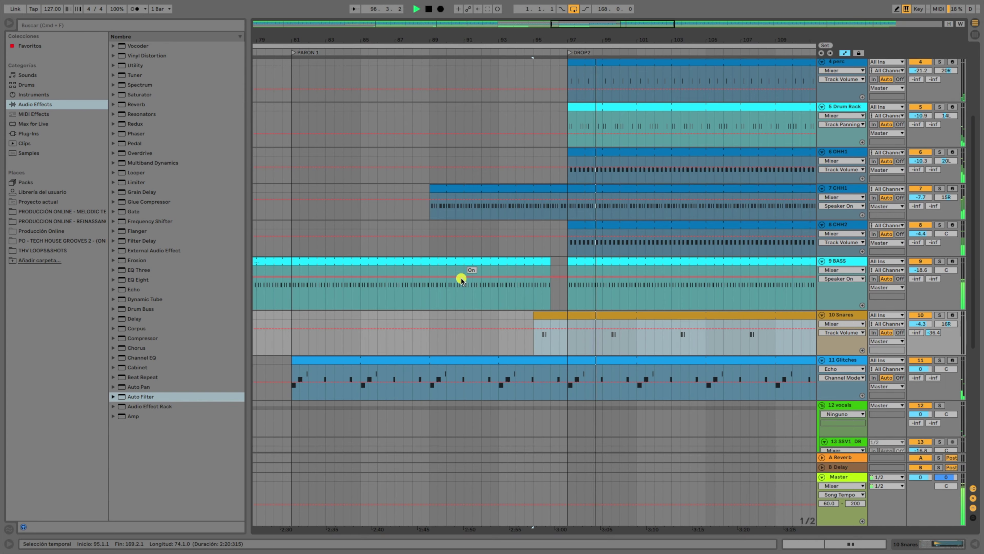
{"action": "left_click_drag", "start_coordinate": [521, 33], "coordinate": [602, 12]}
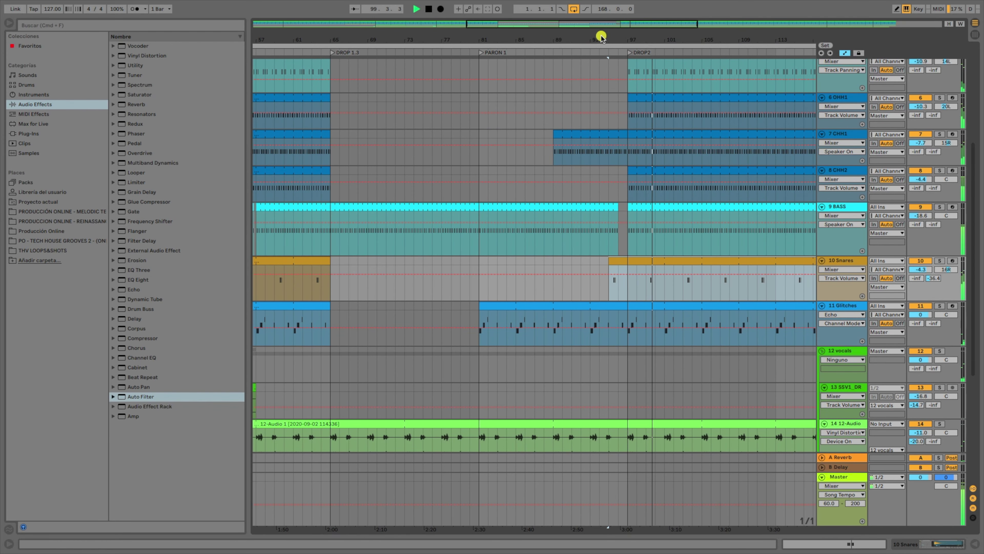
{"action": "scroll", "coordinate": [523, 223], "scroll_direction": "down", "scroll_amount": 7}
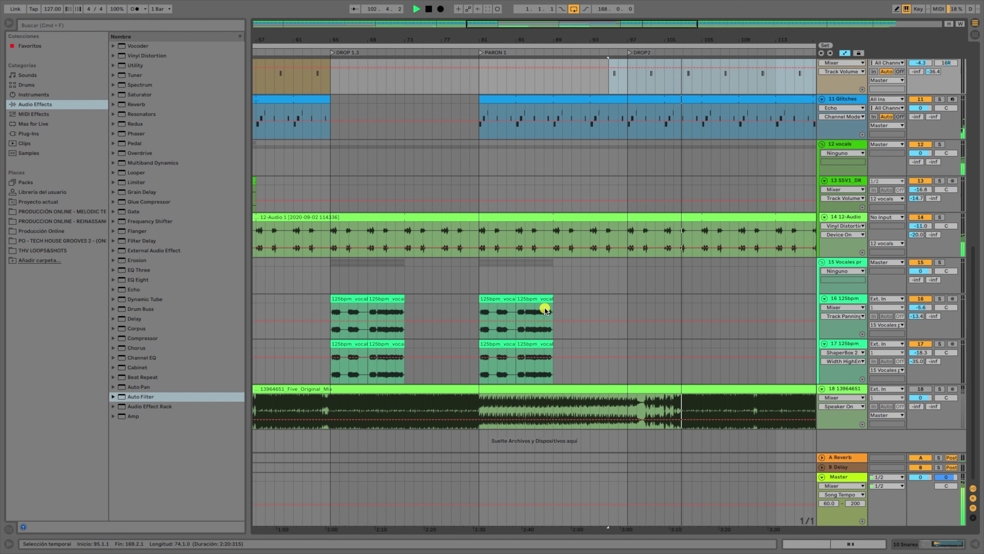
{"action": "left_click_drag", "start_coordinate": [555, 307], "coordinate": [475, 372]}
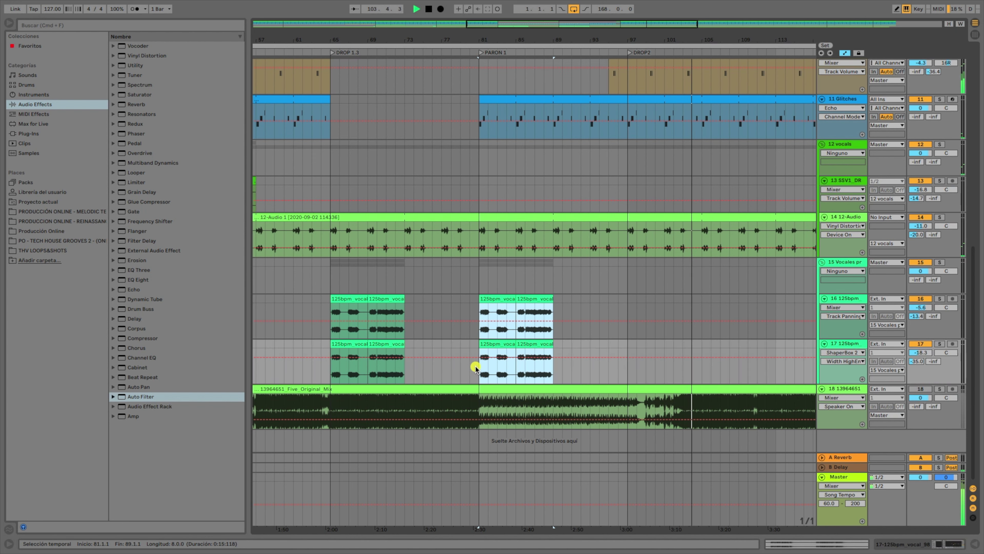
{"action": "key", "text": "super+d"}
{"action": "key", "text": "space"}
{"action": "left_click_drag", "start_coordinate": [553, 298], "coordinate": [481, 362]}
{"action": "left_click", "coordinate": [480, 362]}
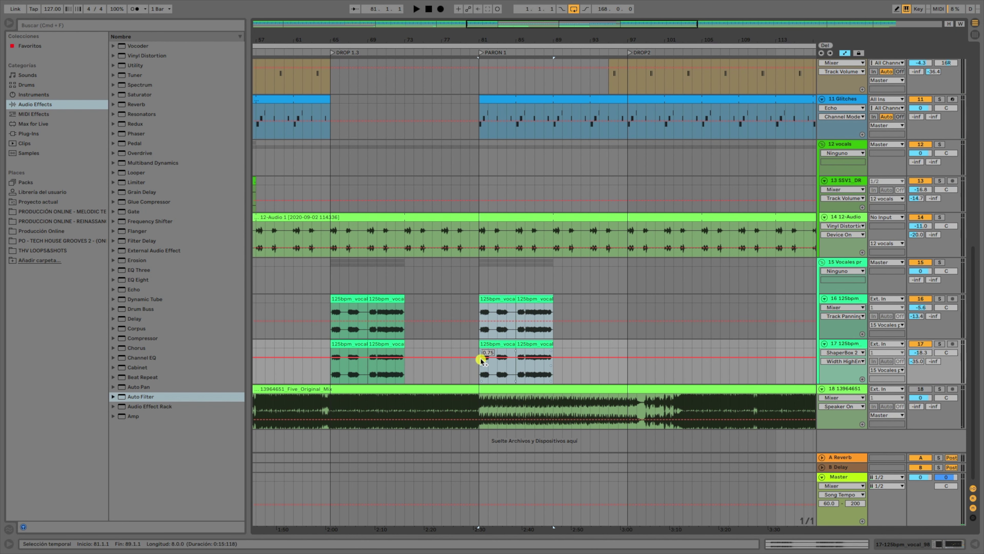
{"action": "key", "text": "super+d"}
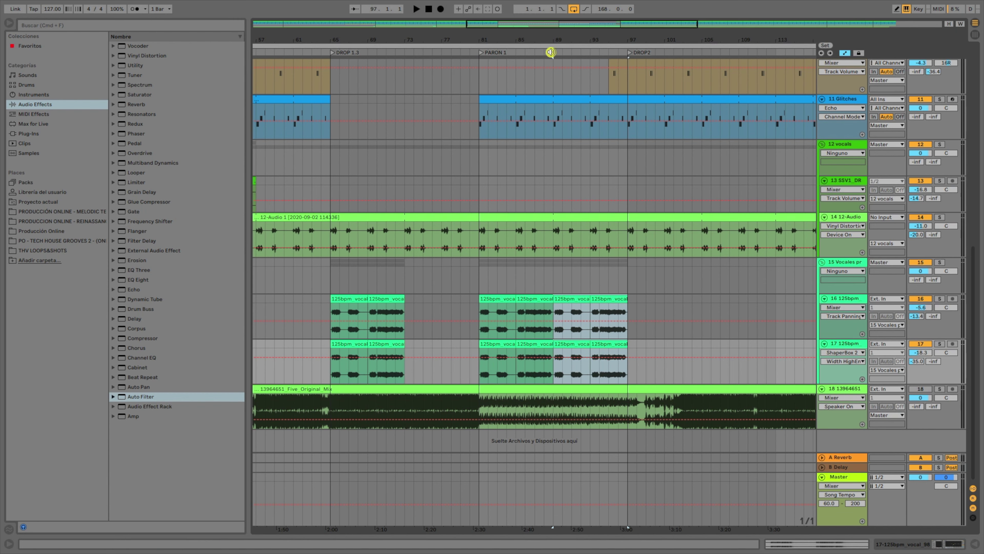
{"action": "left_click", "coordinate": [546, 52]}
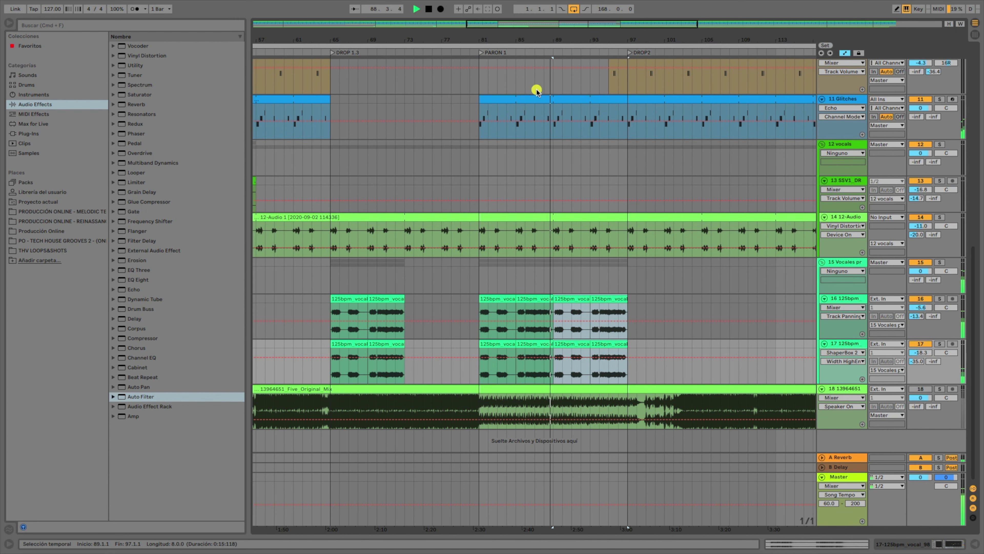
{"action": "key", "text": "space"}
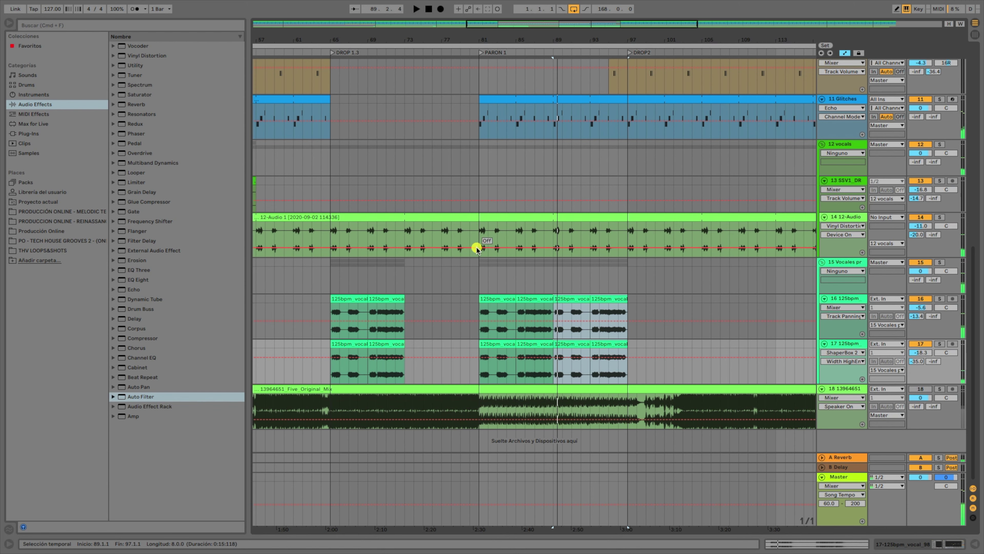
Delete the vocal clips on tracks 16 and 17 between bars 81 and 89.
{"action": "left_click_drag", "start_coordinate": [510, 41], "coordinate": [510, 81]}
{"action": "left_click", "coordinate": [492, 298]}
{"action": "key", "text": "Delete"}
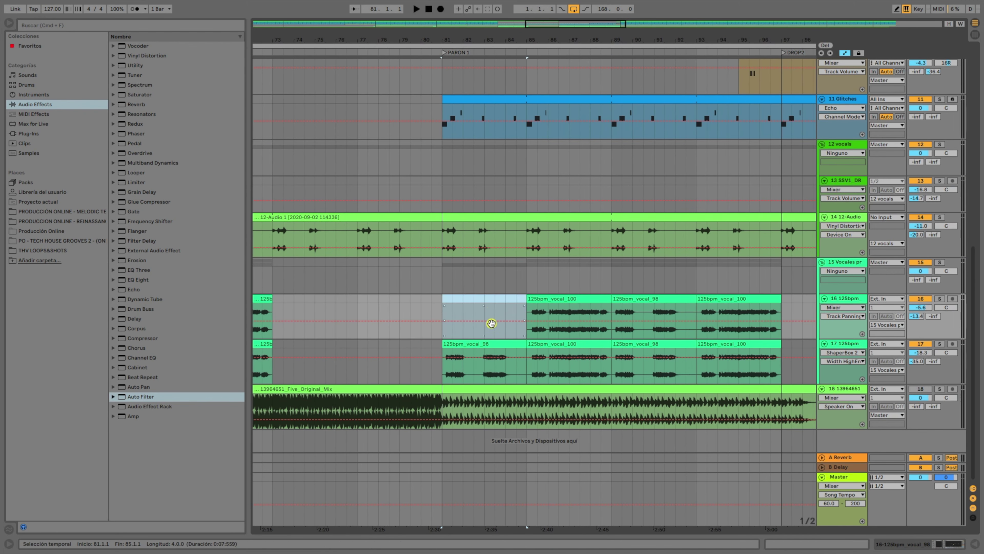
{"action": "left_click", "coordinate": [498, 343]}
{"action": "key", "text": "Delete"}
{"action": "left_click", "coordinate": [553, 343]}
{"action": "left_click", "coordinate": [577, 298]}
{"action": "key", "text": "Delete"}
{"action": "scroll", "coordinate": [599, 258], "scroll_direction": "up", "scroll_amount": 3}
{"action": "scroll", "coordinate": [587, 271], "scroll_direction": "down", "scroll_amount": 3}
{"action": "left_click", "coordinate": [580, 344]}
{"action": "key", "text": "Delete"}
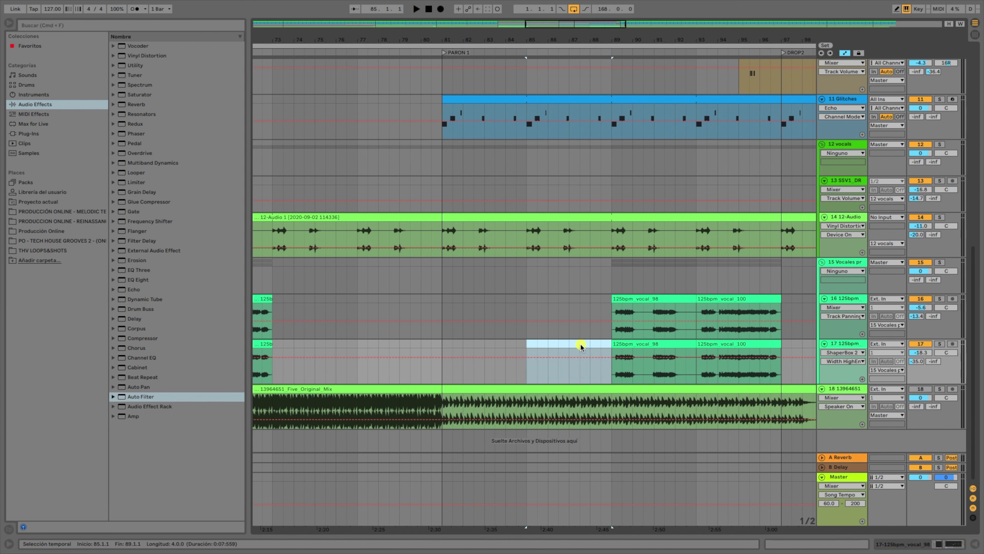
Mark out the break's two eight-bar halves and its full sixteen bars on track 5, between PARON 1 and DROP2.
{"action": "scroll", "coordinate": [620, 217], "scroll_direction": "up", "scroll_amount": 5}
{"action": "left_click_drag", "start_coordinate": [645, 37], "coordinate": [554, 37]}
{"action": "left_click_drag", "start_coordinate": [531, 116], "coordinate": [386, 121]}
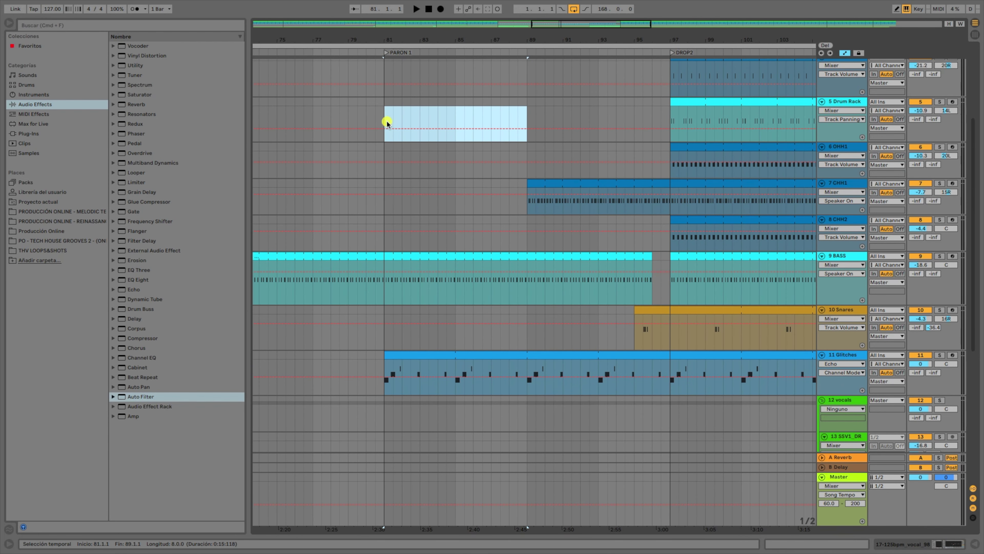
{"action": "left_click", "coordinate": [526, 116]}
{"action": "left_click_drag", "start_coordinate": [525, 116], "coordinate": [666, 120]}
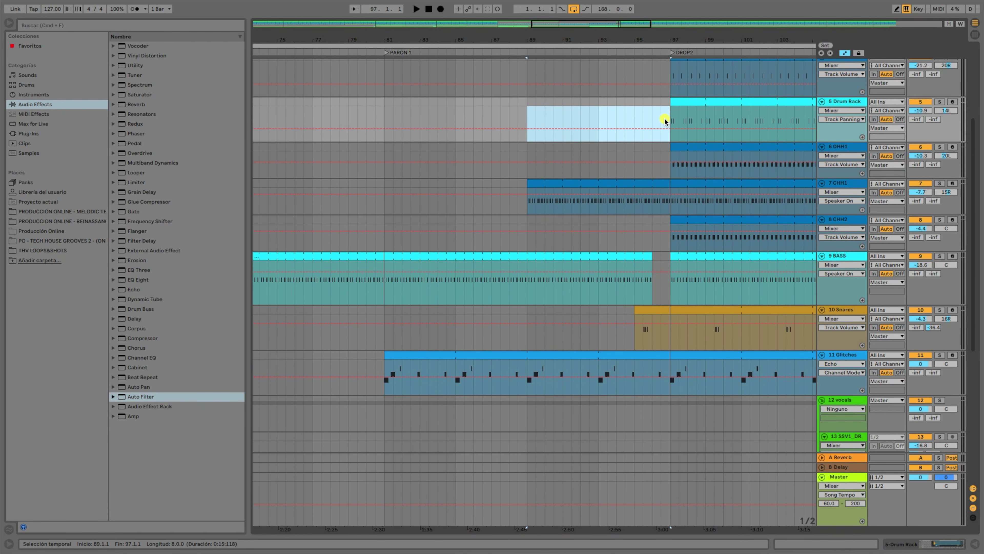
{"action": "left_click", "coordinate": [526, 118]}
{"action": "left_click_drag", "start_coordinate": [526, 117], "coordinate": [450, 121]}
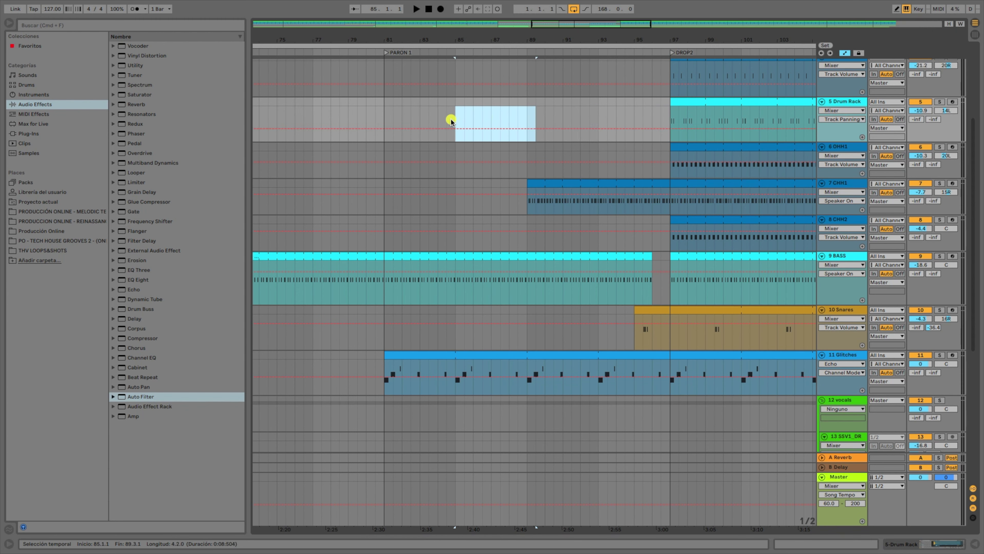
{"action": "left_click_drag", "start_coordinate": [385, 116], "coordinate": [526, 116]}
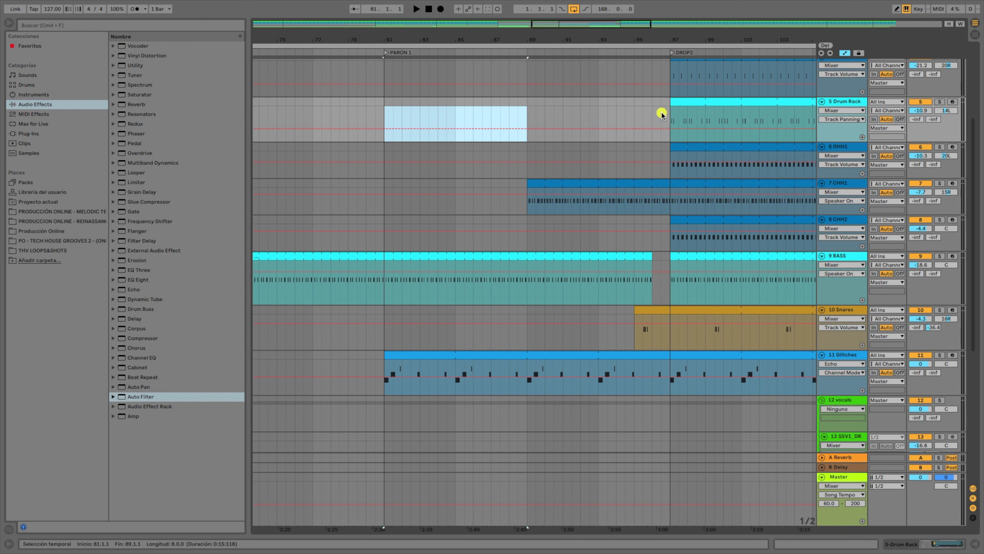
{"action": "left_click_drag", "start_coordinate": [665, 117], "coordinate": [383, 121]}
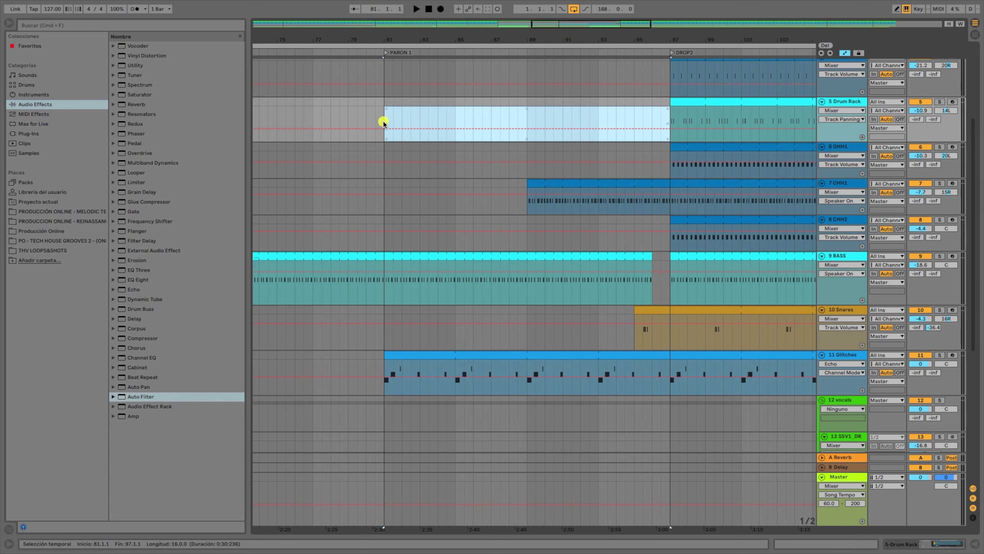
{"action": "left_click_drag", "start_coordinate": [398, 36], "coordinate": [605, 3]}
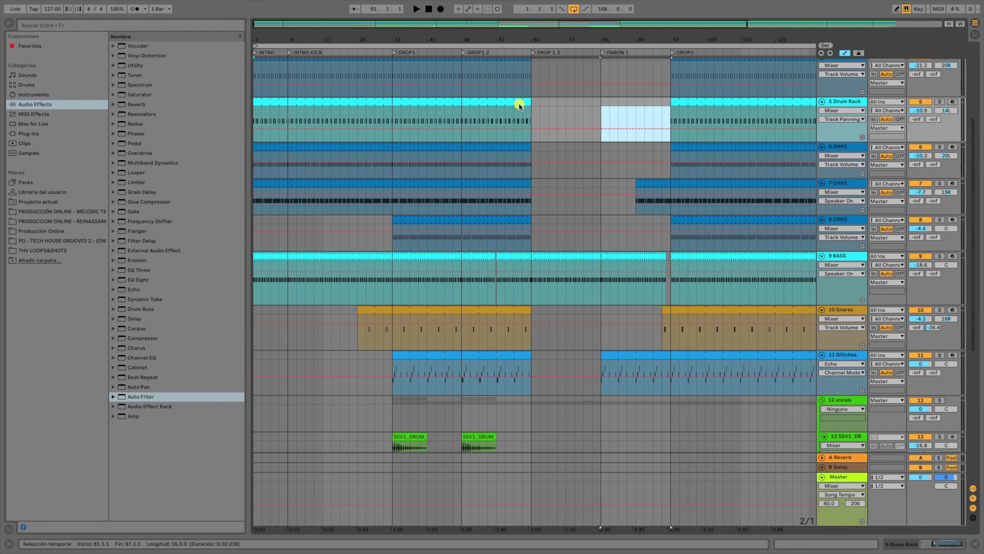
Add a locator named PARON 1.2 at bar 89, where the hi-hat enters.
{"action": "left_click_drag", "start_coordinate": [644, 39], "coordinate": [640, 36]}
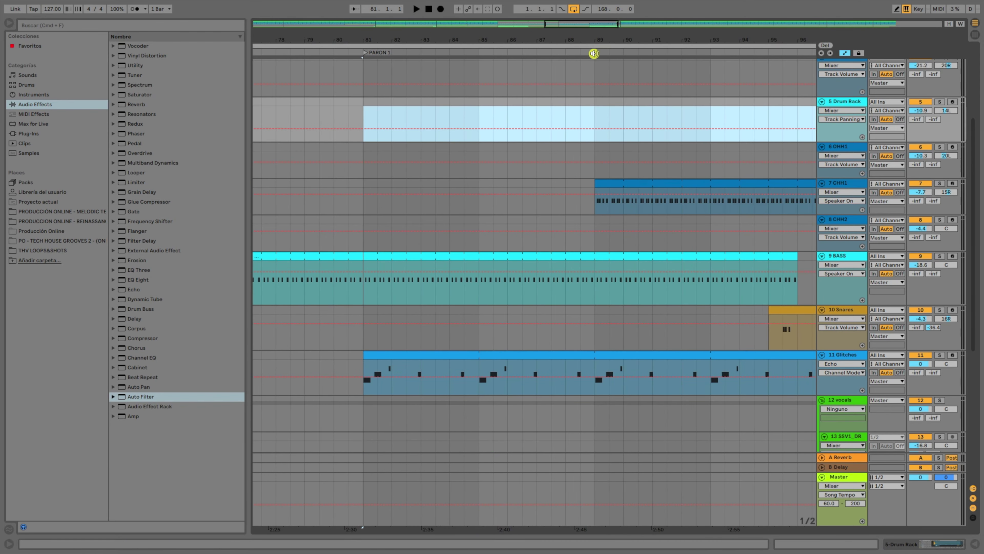
{"action": "right_click", "coordinate": [594, 54]}
{"action": "left_click", "coordinate": [610, 76]}
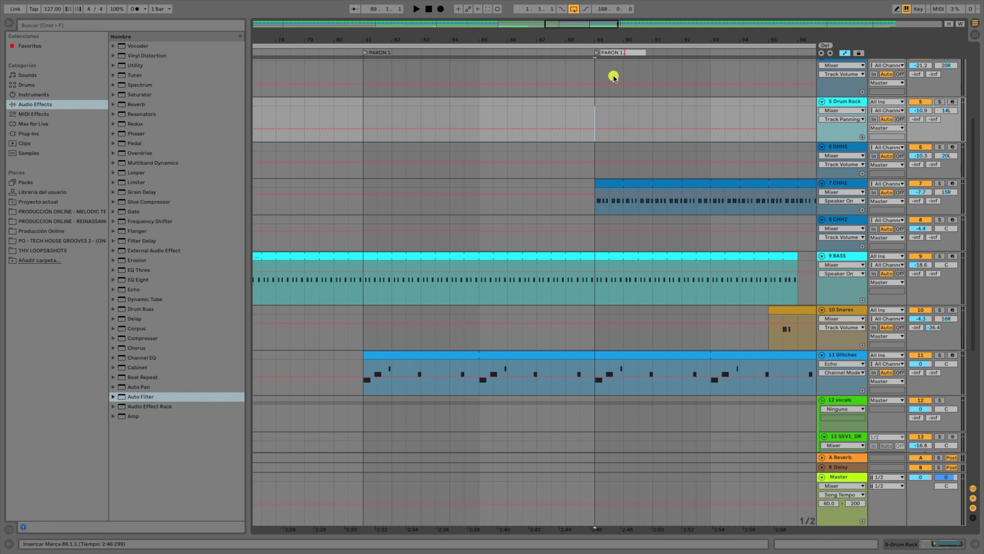
{"action": "key", "text": "Return"}
Clear the CHH1 hi-hat on track 7 from bar 96 to DROP2 at bar 97, and play the transition.
{"action": "left_click_drag", "start_coordinate": [616, 39], "coordinate": [557, 34]}
{"action": "scroll", "coordinate": [486, 112], "scroll_direction": "down", "scroll_amount": 3}
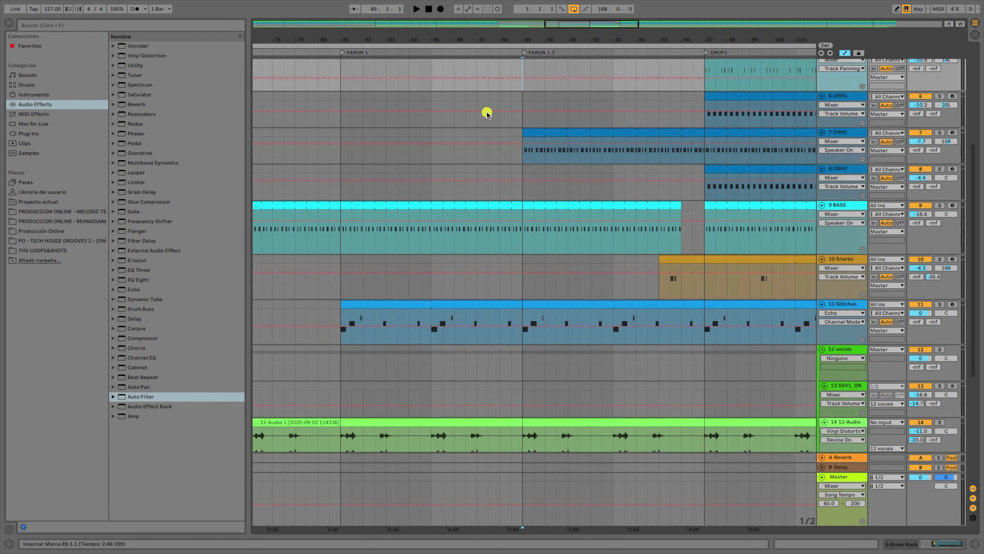
{"action": "scroll", "coordinate": [486, 113], "scroll_direction": "up", "scroll_amount": 5}
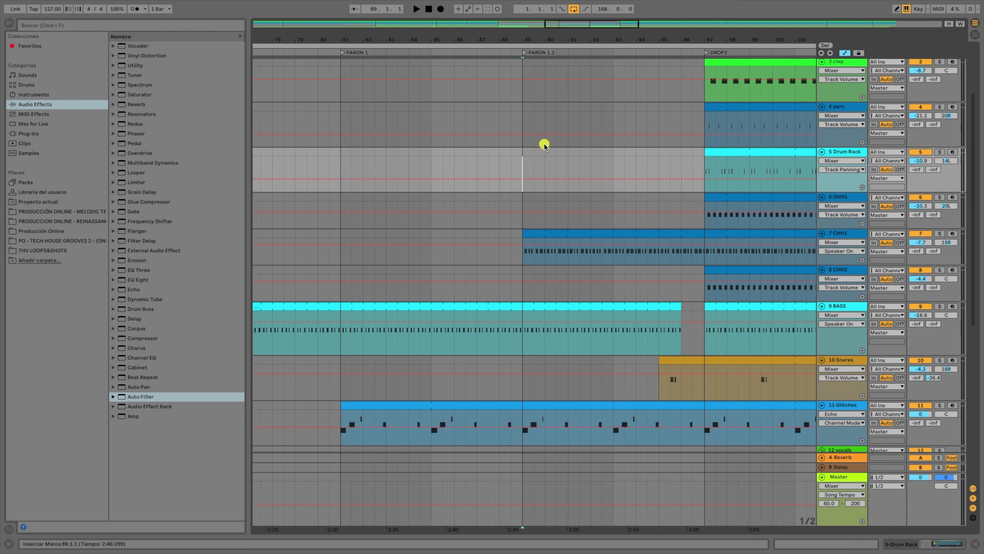
{"action": "left_click_drag", "start_coordinate": [501, 29], "coordinate": [612, 189]}
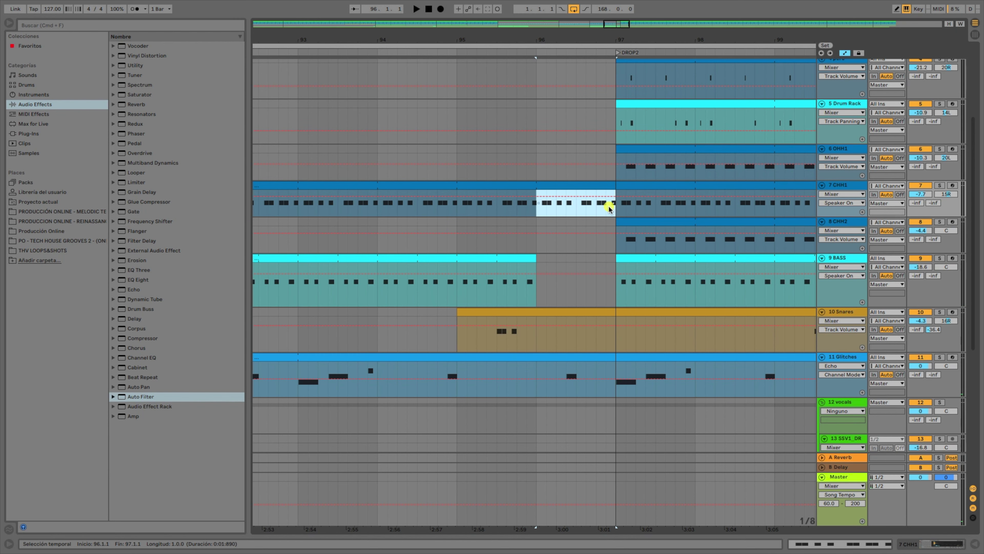
{"action": "left_click", "coordinate": [557, 205]}
{"action": "left_click_drag", "start_coordinate": [536, 211], "coordinate": [614, 189]}
{"action": "left_click", "coordinate": [521, 50]}
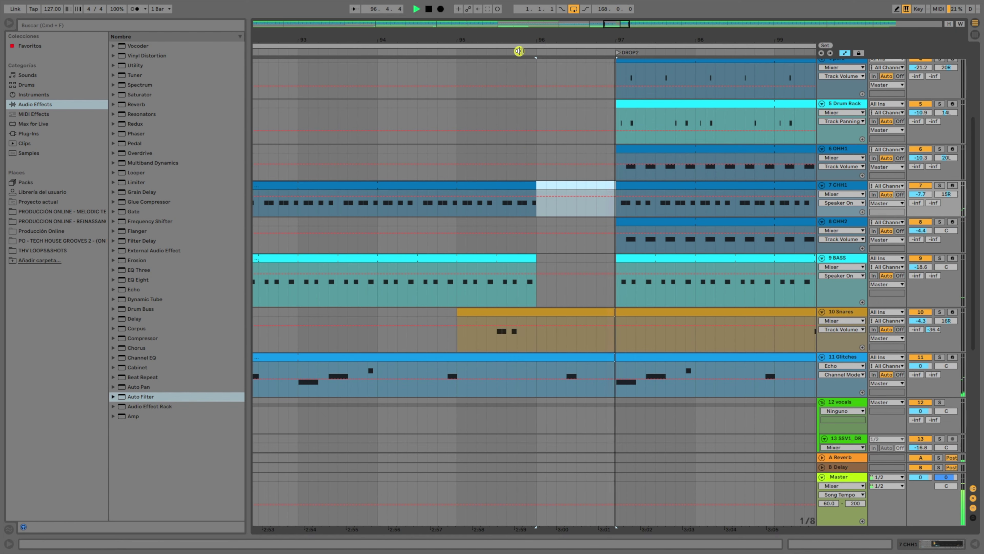
Solo the Drum Rack on track 5, listen to it from DROP2, and return to the full mix.
{"action": "scroll", "coordinate": [541, 225], "scroll_direction": "down", "scroll_amount": 5}
{"action": "left_click_drag", "start_coordinate": [585, 42], "coordinate": [585, 39]}
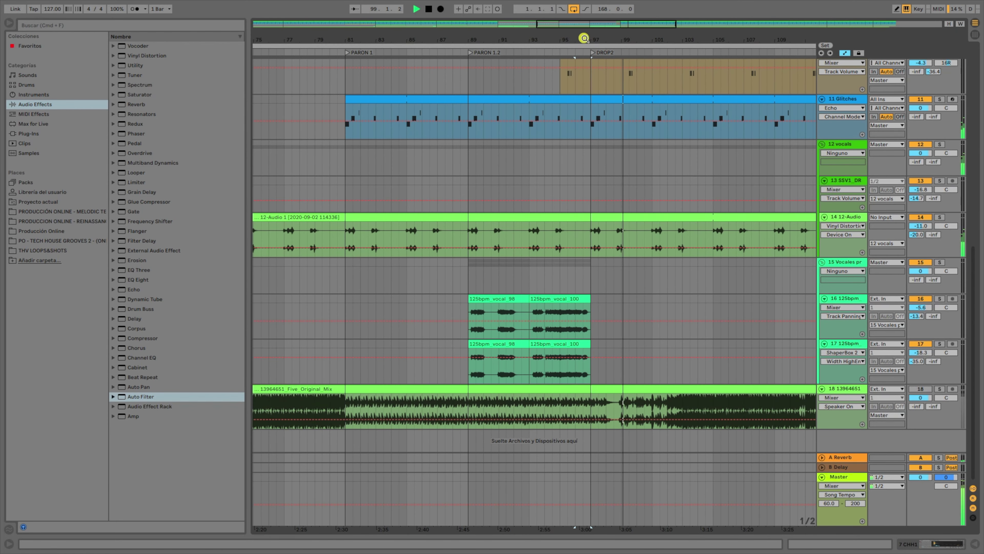
{"action": "scroll", "coordinate": [614, 156], "scroll_direction": "up", "scroll_amount": 8}
{"action": "left_click_drag", "start_coordinate": [643, 40], "coordinate": [536, 44]}
{"action": "key", "text": "space"}
{"action": "left_click", "coordinate": [939, 243]}
{"action": "left_click", "coordinate": [469, 46]}
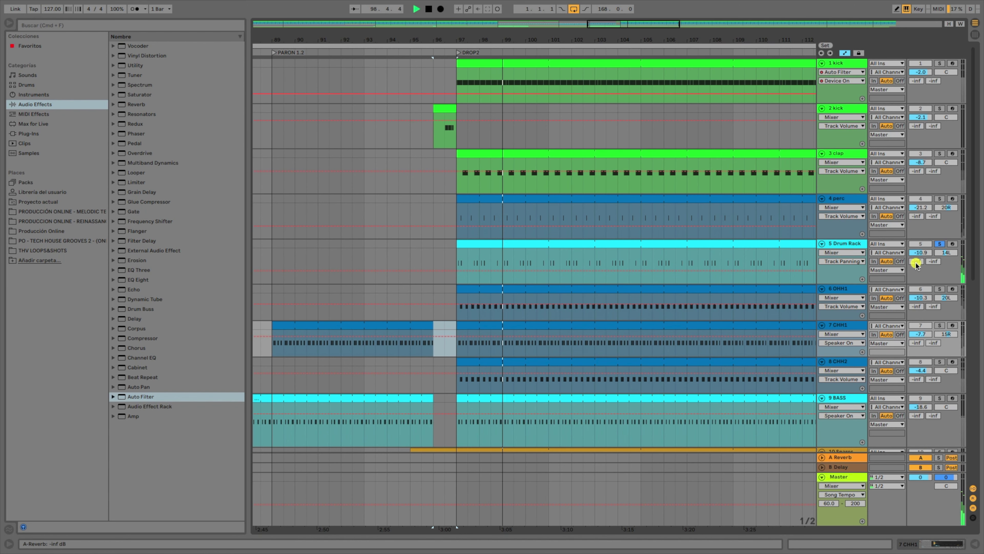
{"action": "left_click", "coordinate": [940, 243]}
{"action": "key", "text": "space"}
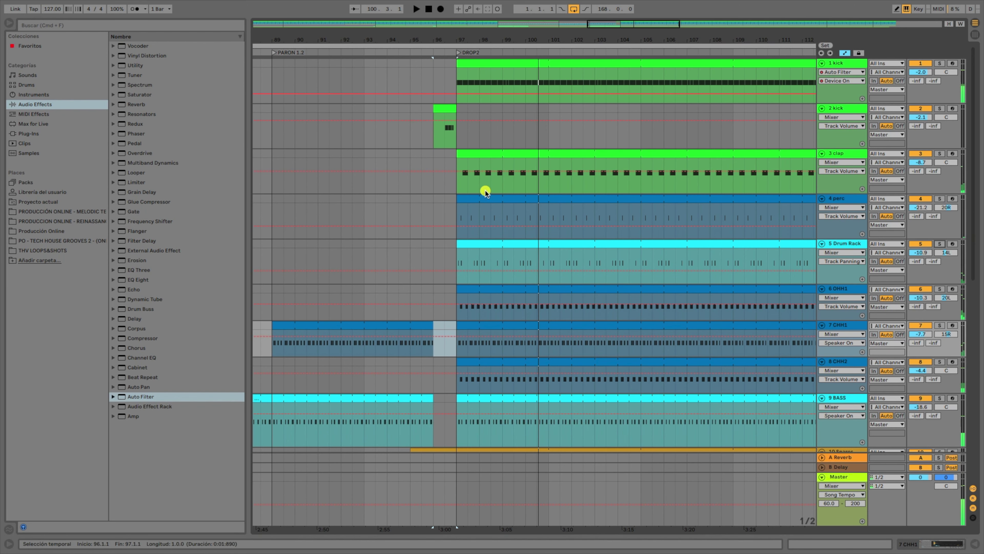
Try removing the Drum Rack clip on track 5 from bar 1 to bar 65.
{"action": "left_click_drag", "start_coordinate": [513, 37], "coordinate": [560, 3]}
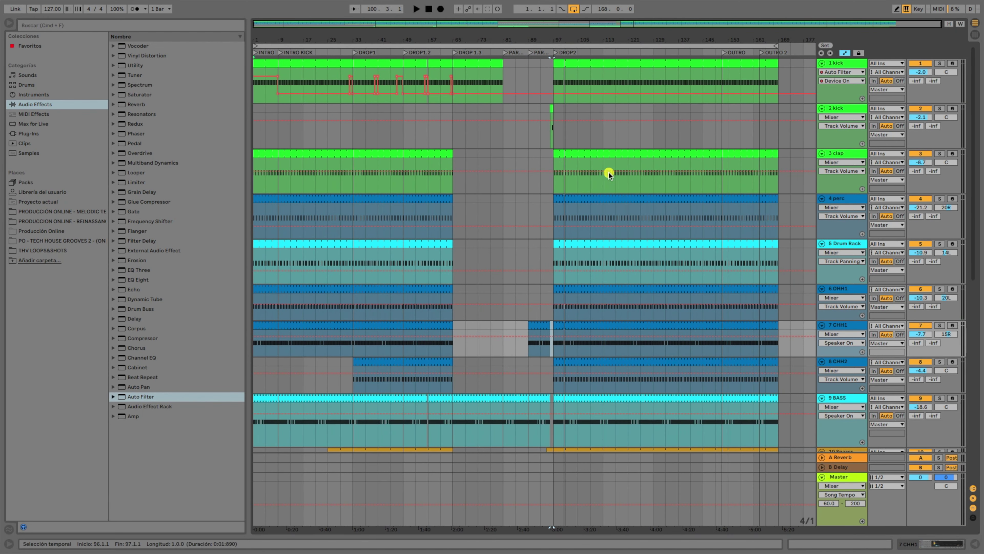
{"action": "left_click", "coordinate": [416, 244]}
{"action": "key", "text": "Delete"}
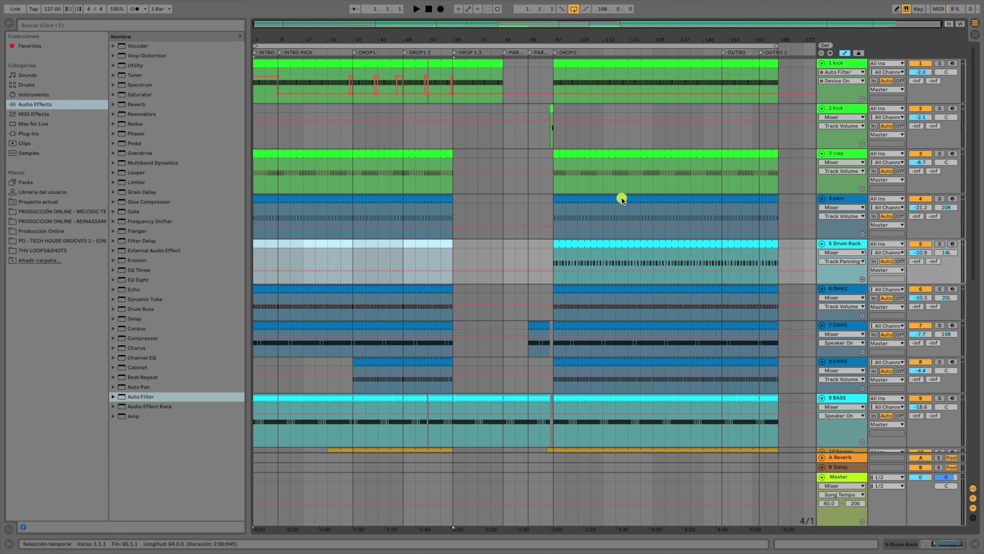
Examine the whole arrangement across the drum, bass, snare, glitch and vocal tracks, from INTRO to OUTRO 2.
{"action": "scroll", "coordinate": [509, 136], "scroll_direction": "down", "scroll_amount": 5}
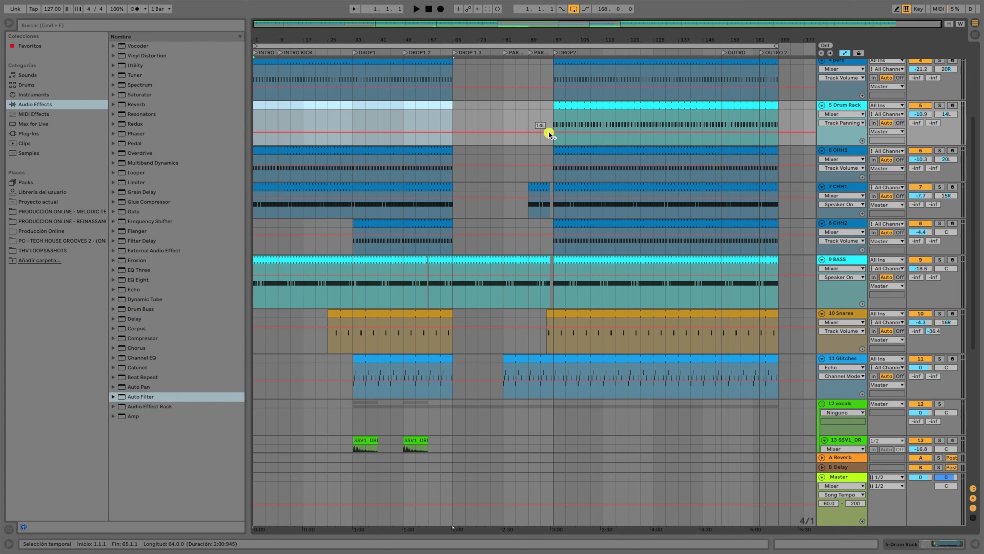
{"action": "scroll", "coordinate": [550, 134], "scroll_direction": "up", "scroll_amount": 5}
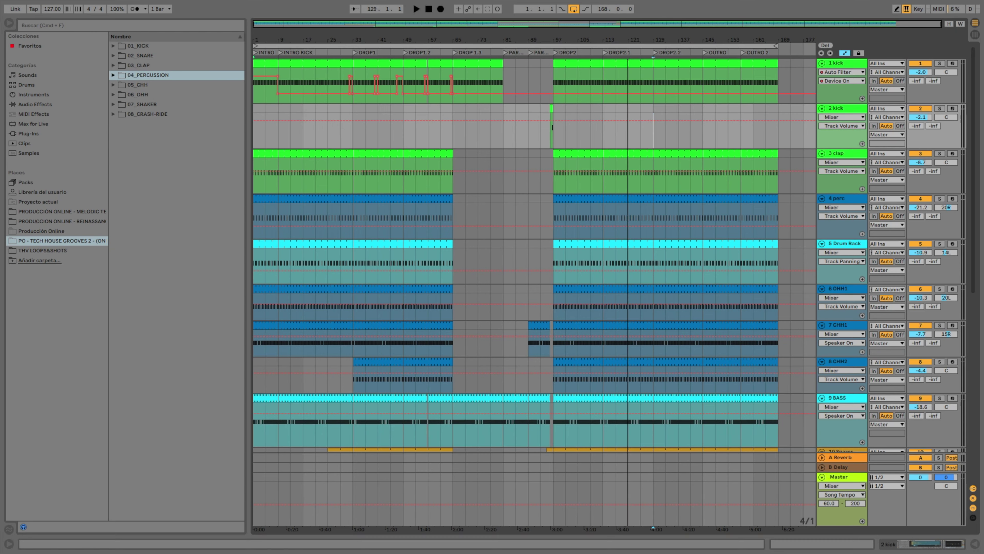
{"action": "scroll", "coordinate": [442, 268], "scroll_direction": "down", "scroll_amount": 3}
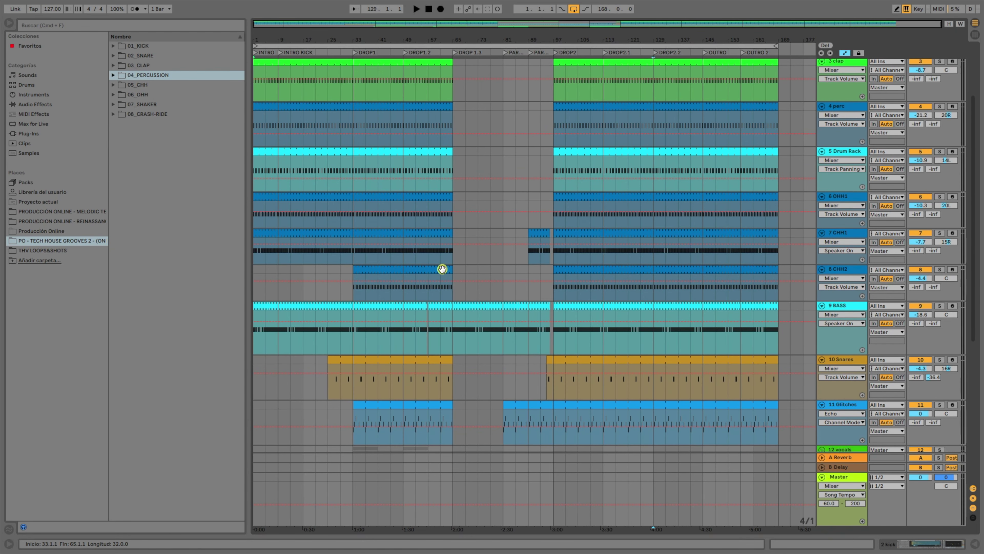
{"action": "left_click_drag", "start_coordinate": [374, 38], "coordinate": [493, 87]}
{"action": "scroll", "coordinate": [506, 278], "scroll_direction": "down", "scroll_amount": 8}
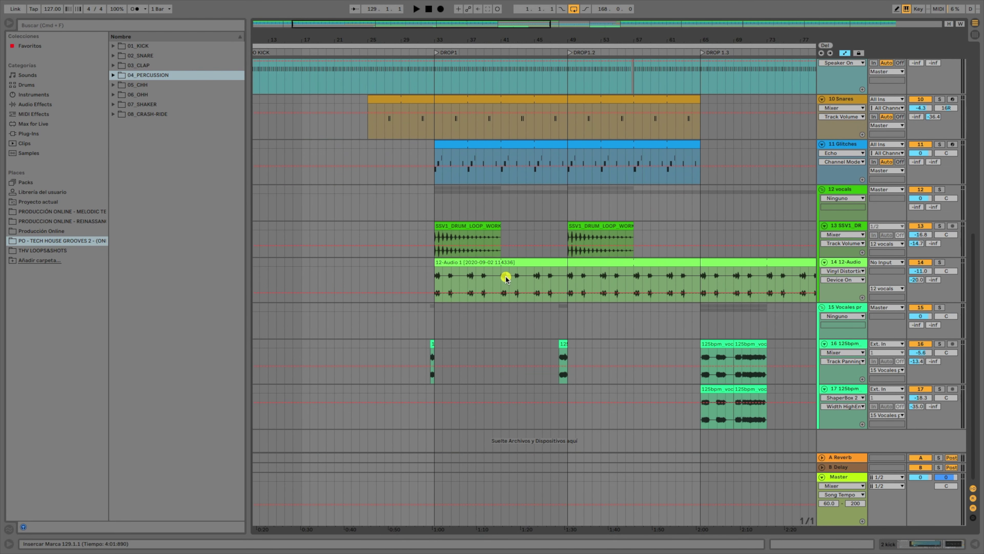
{"action": "scroll", "coordinate": [505, 278], "scroll_direction": "up", "scroll_amount": 10}
{"action": "left_click_drag", "start_coordinate": [567, 37], "coordinate": [403, 36]}
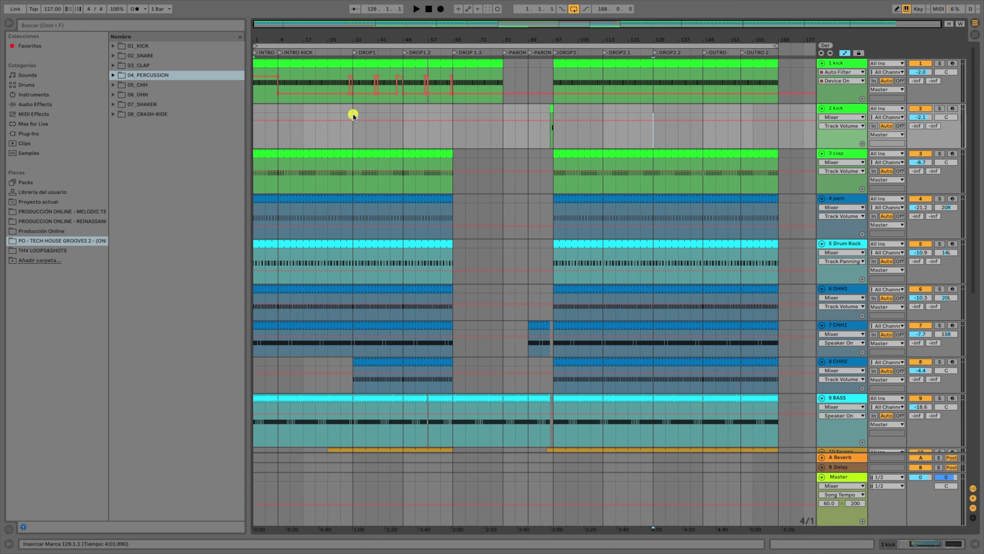
{"action": "left_click_drag", "start_coordinate": [356, 136], "coordinate": [407, 140]}
{"action": "left_click_drag", "start_coordinate": [770, 124], "coordinate": [248, 125]}
{"action": "scroll", "coordinate": [441, 206], "scroll_direction": "down", "scroll_amount": 5}
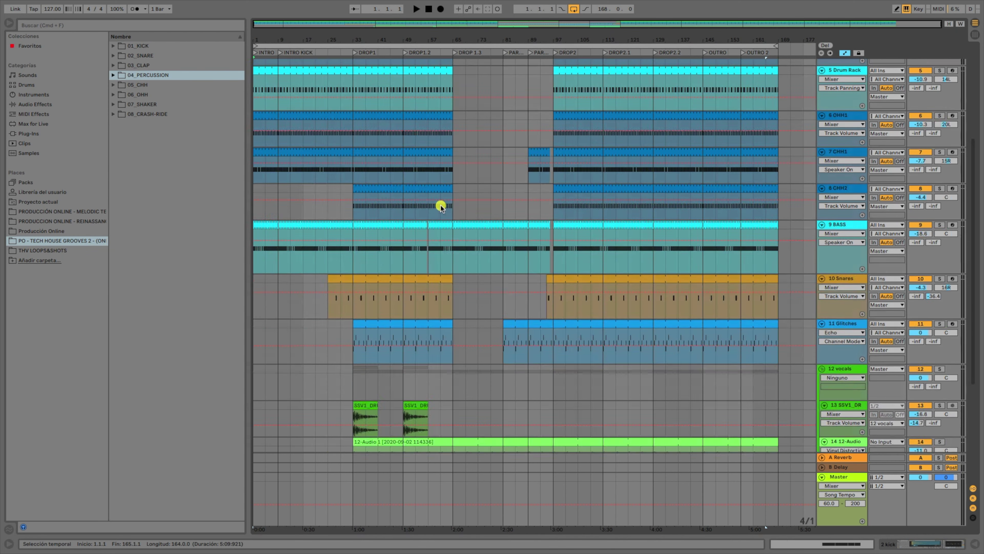